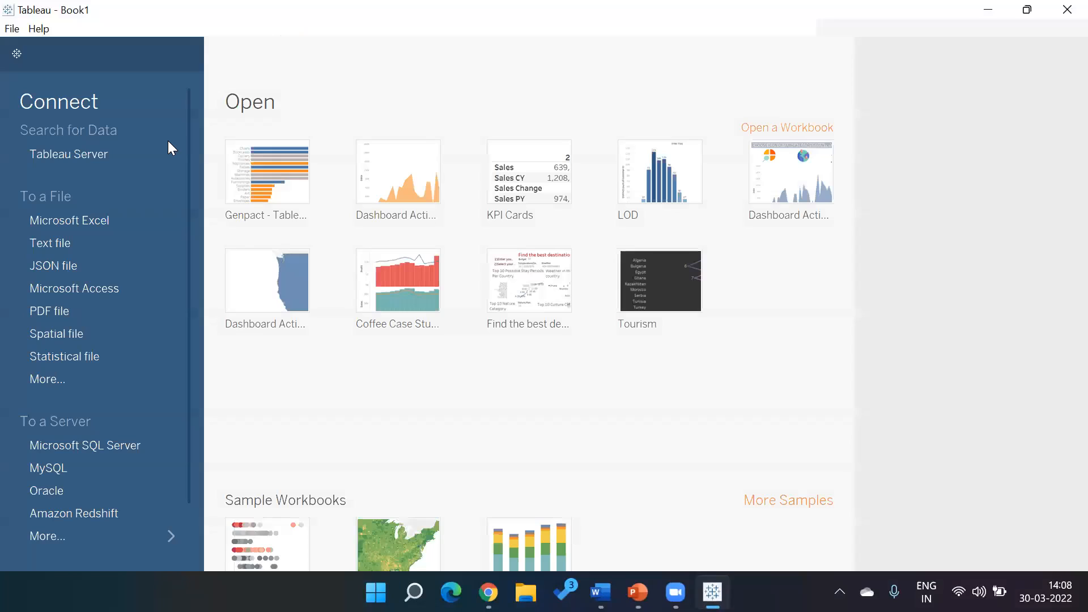
- Open the recent Genpact - Tableau Session 2 Marks Card workbook and clear all fields from Sheet 3
click(260, 161)
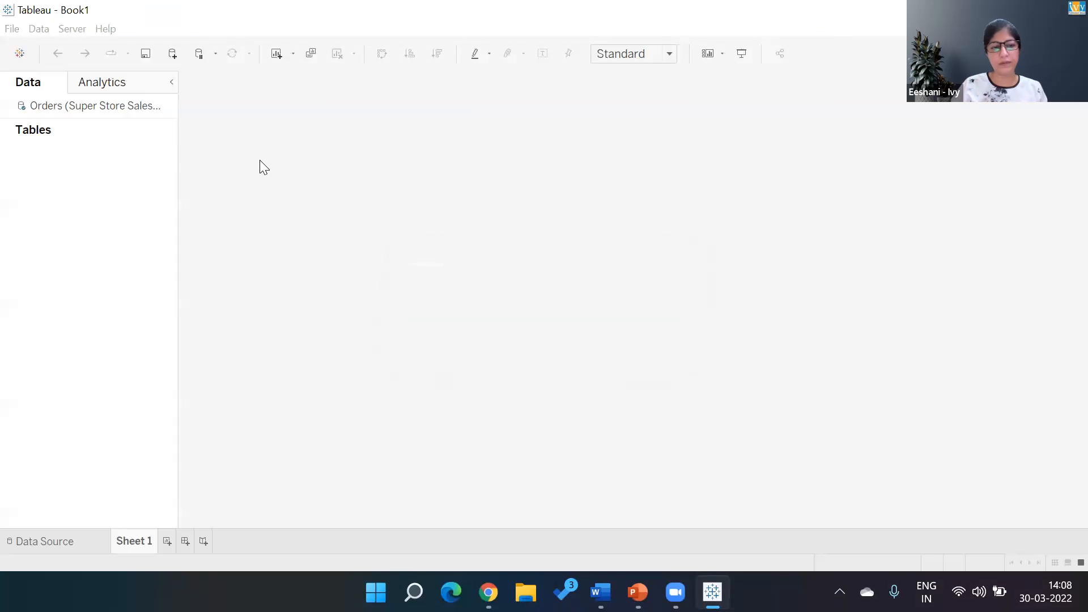
click(52, 547)
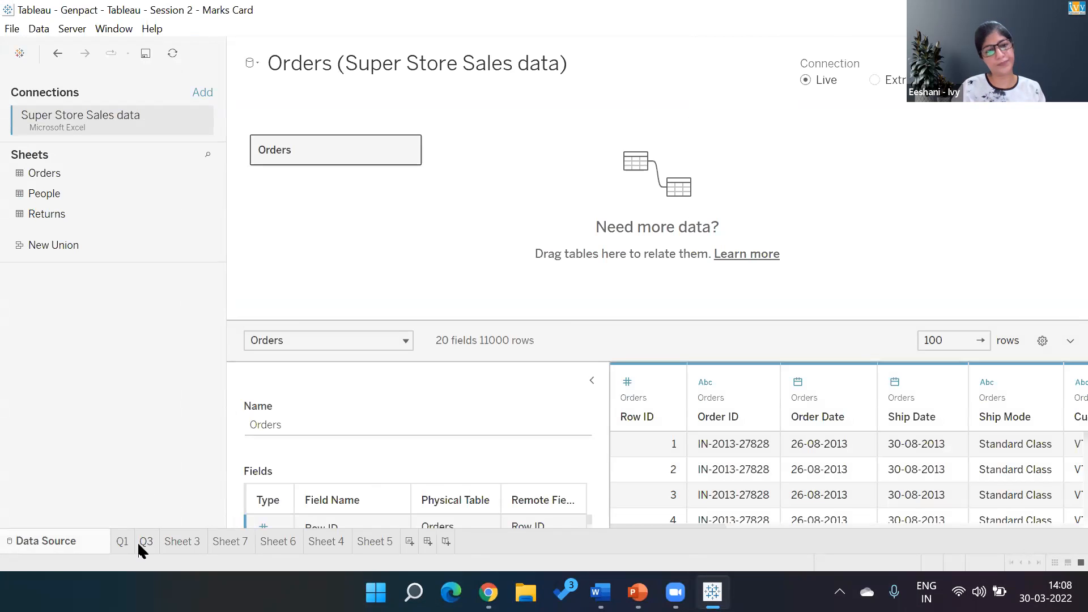
click(186, 545)
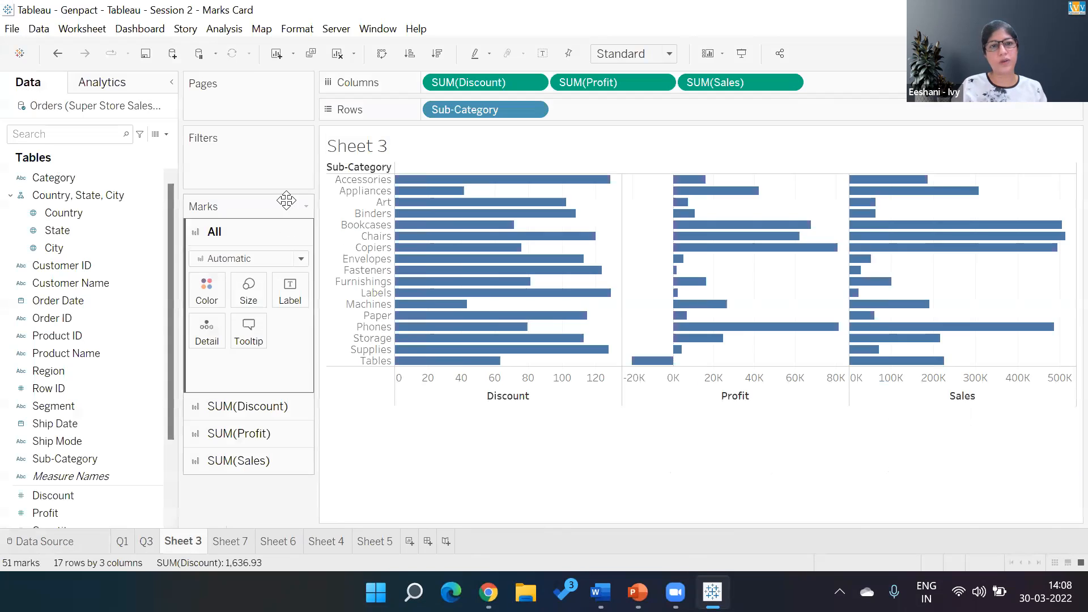
click(340, 54)
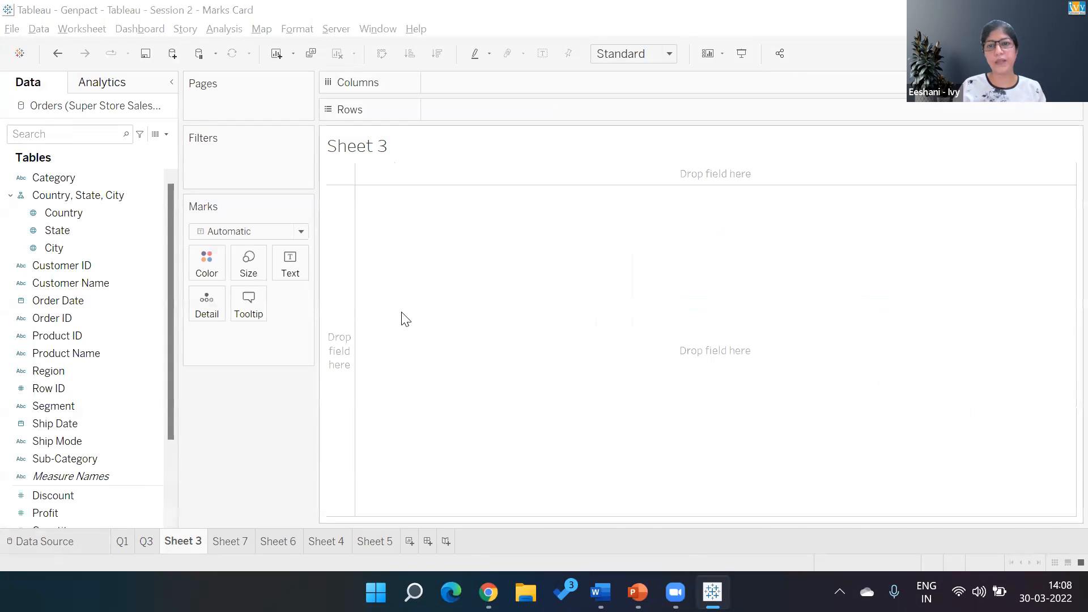
- Switch to PowerPoint to read the exercise questions on the SuperStore dataset slide, and return to Tableau
key(alt+Tab)
key(alt+Tab)
key(alt+Left)
key(alt+Left)
key(alt+Down)
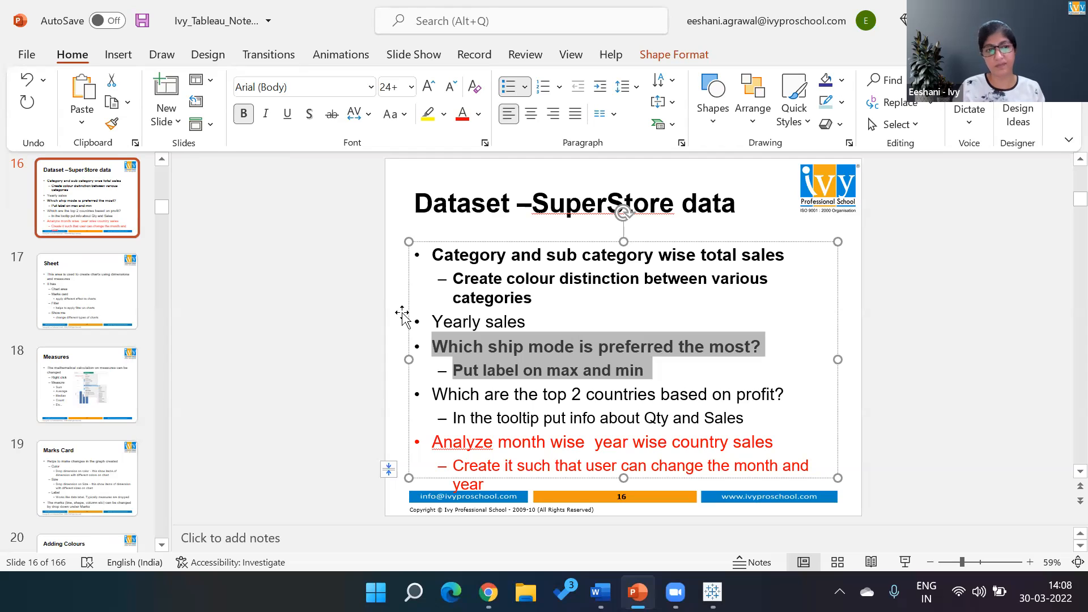
key(alt+Tab)
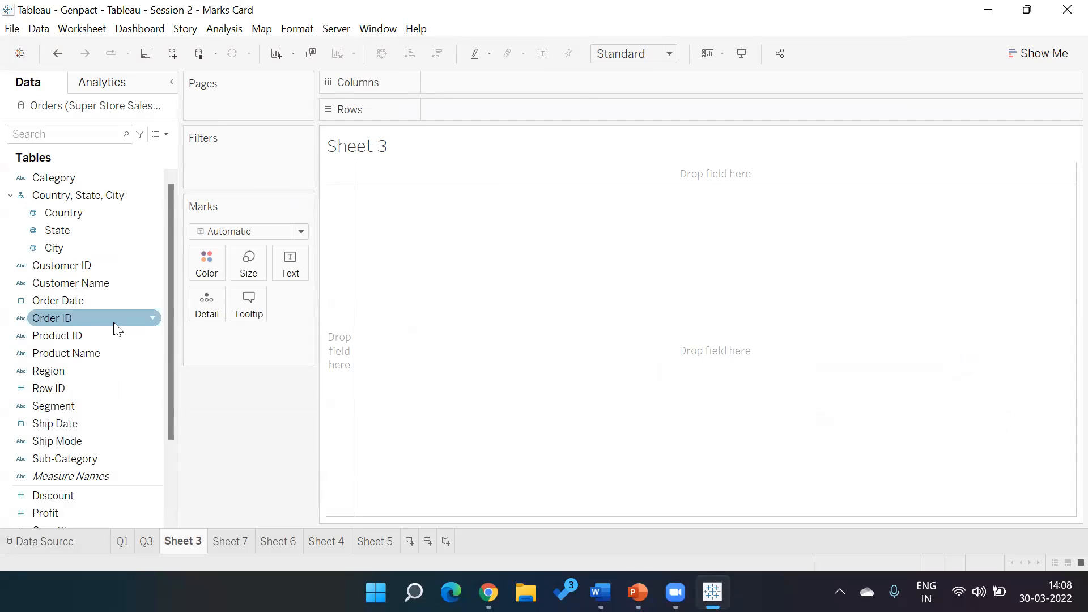
- Place Order Date on Columns and drill it down from year through quarter and month to day
double_click(97, 309)
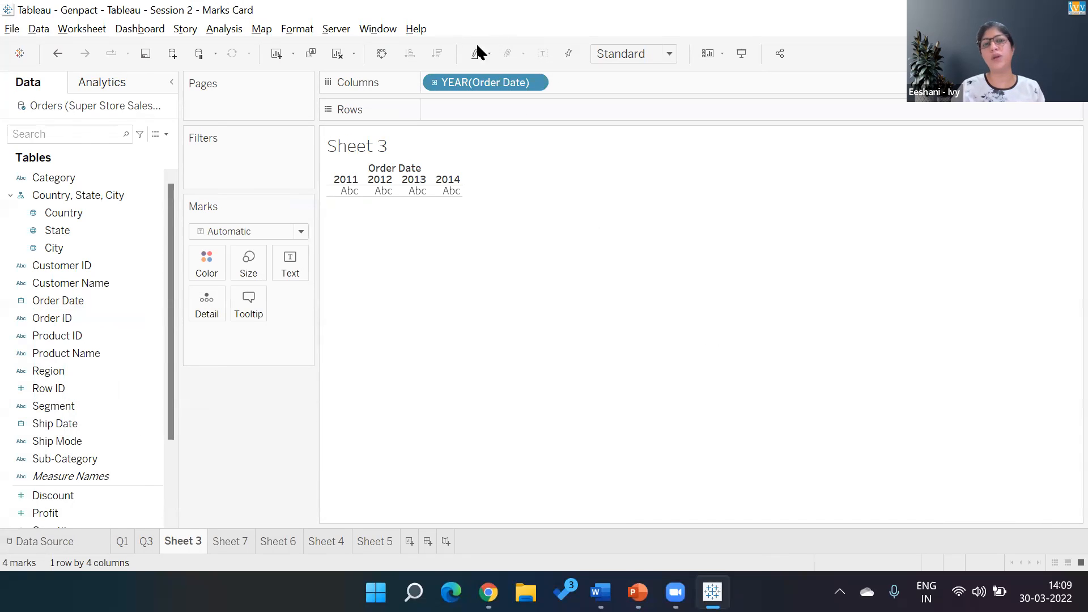
click(435, 83)
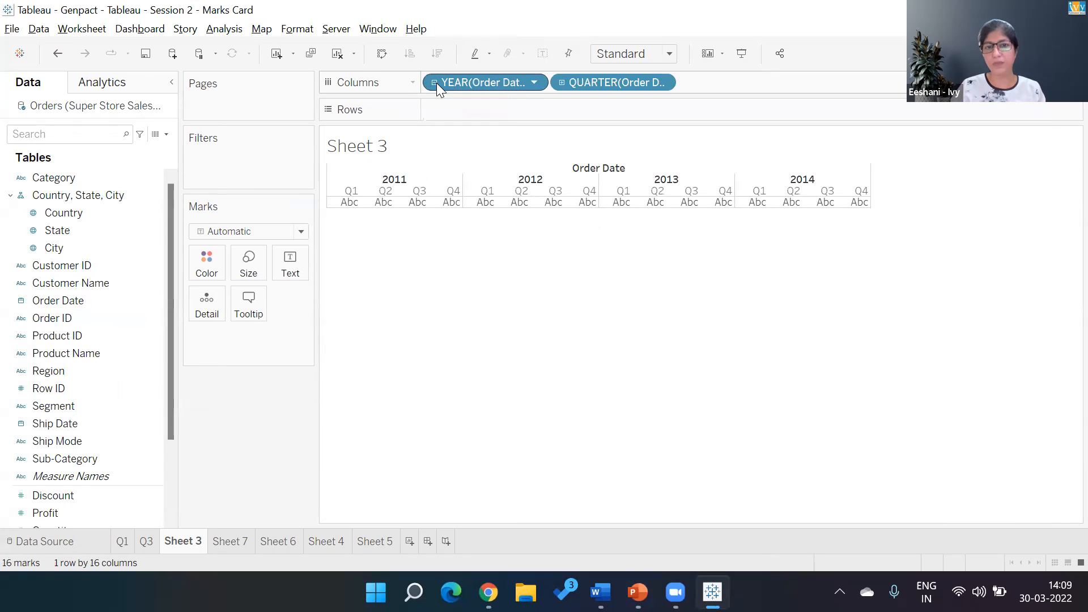
click(561, 83)
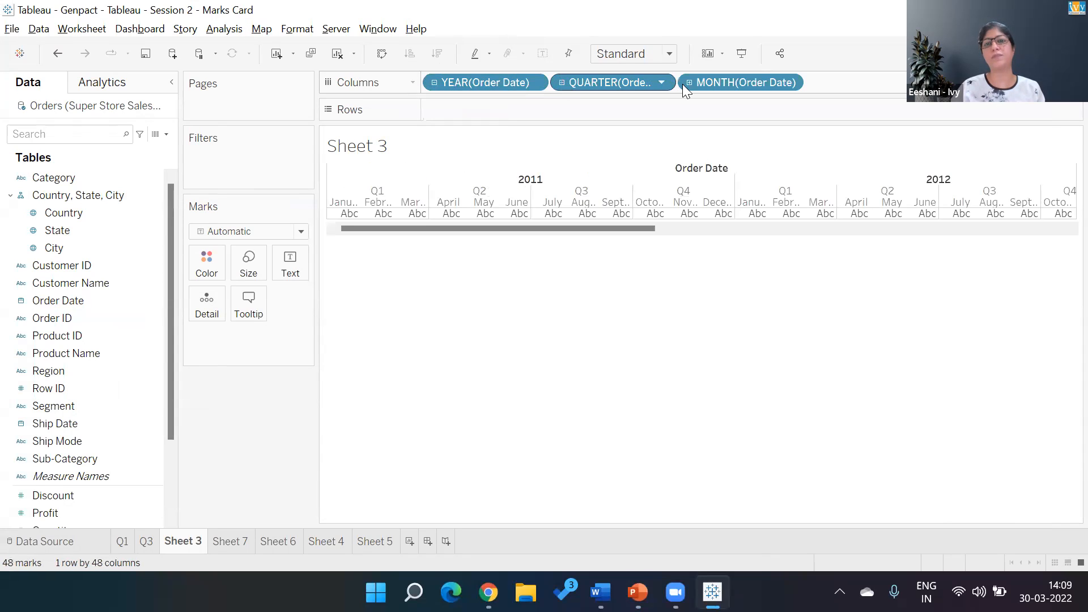
click(689, 83)
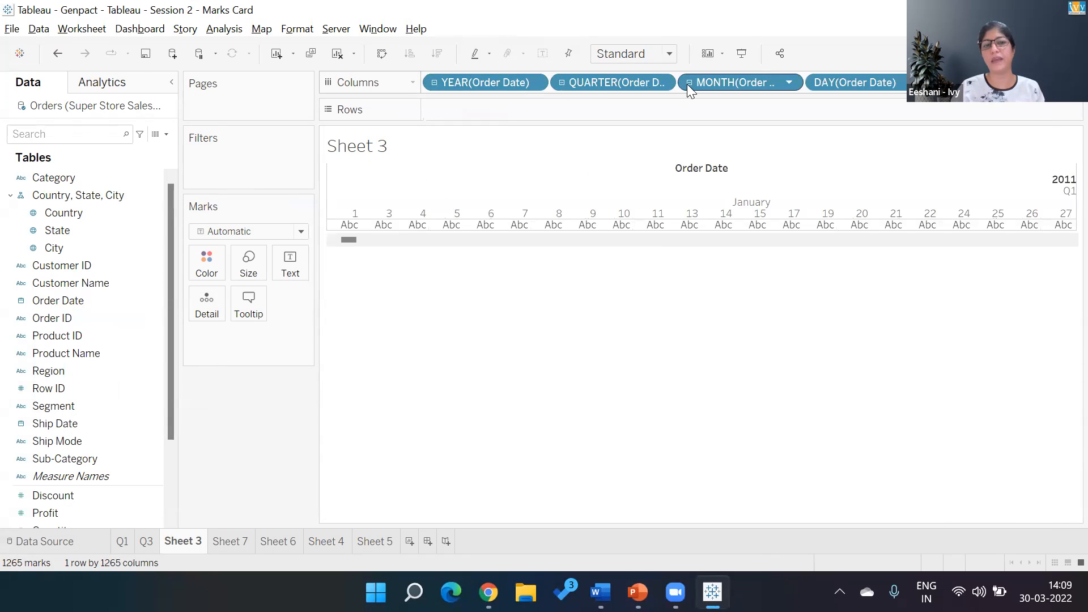
- Undo the Order Date drill-downs and its placement so that Sheet 3 is empty
key(ctrl+z)
key(ctrl+z)
key(ctrl+z)
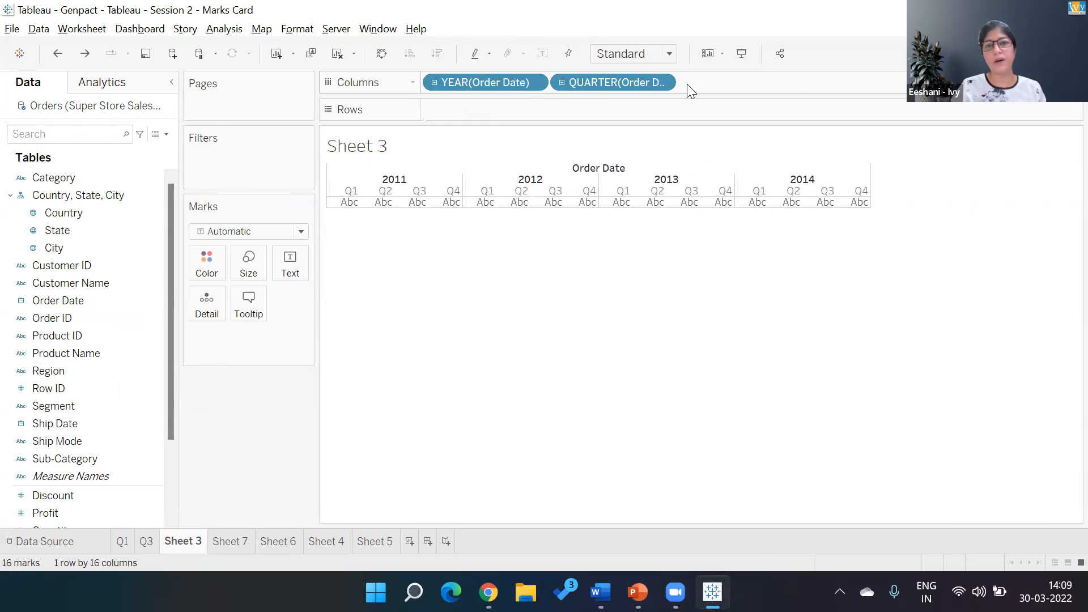
key(ctrl+z)
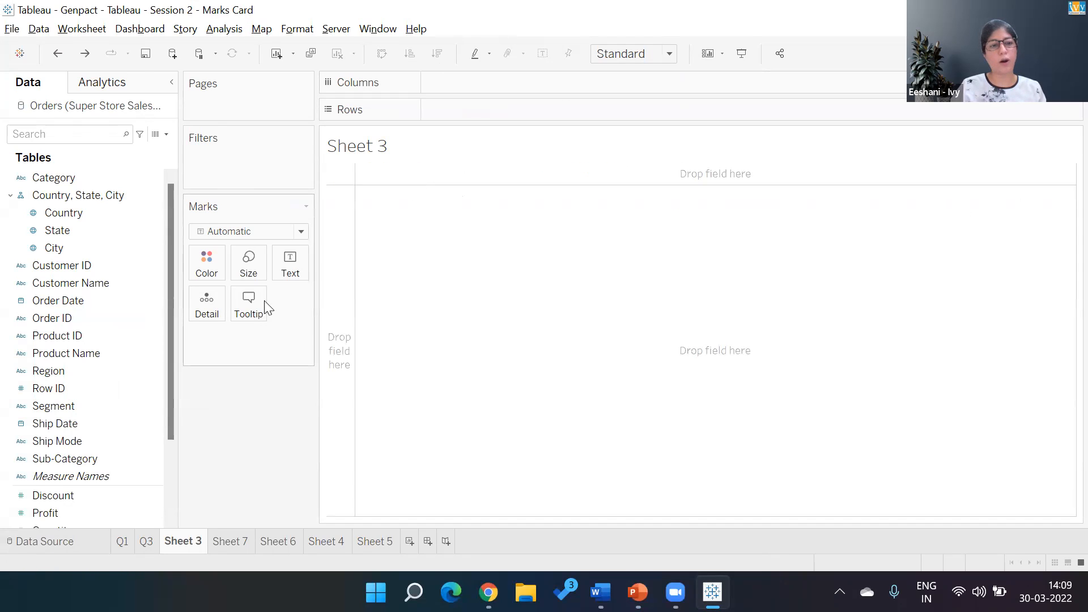
- Build a table of Sales by Order Date year
double_click(62, 303)
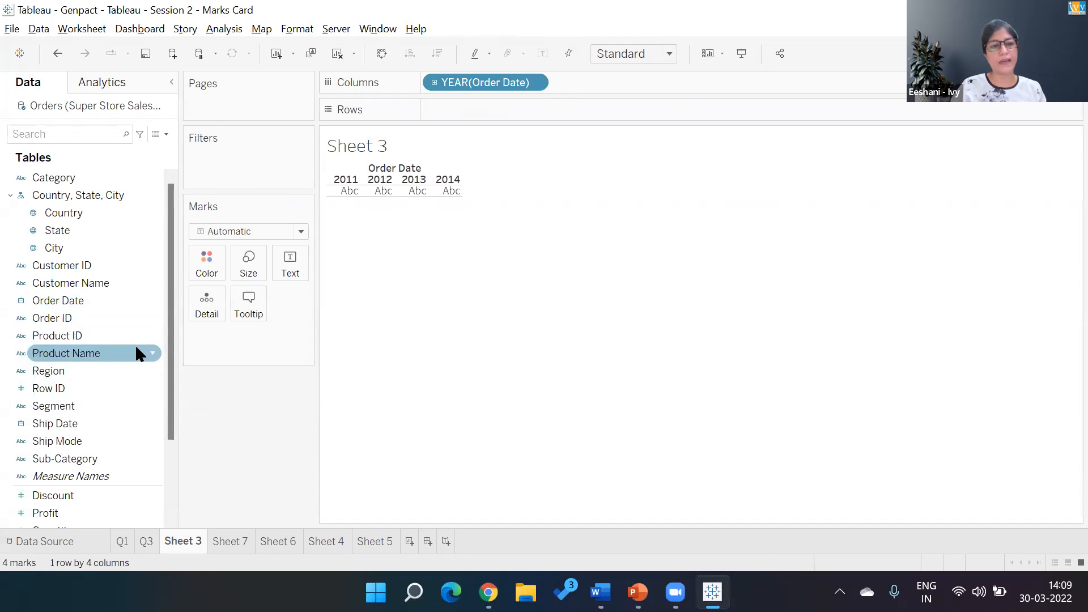
scroll(170, 397, down, 2)
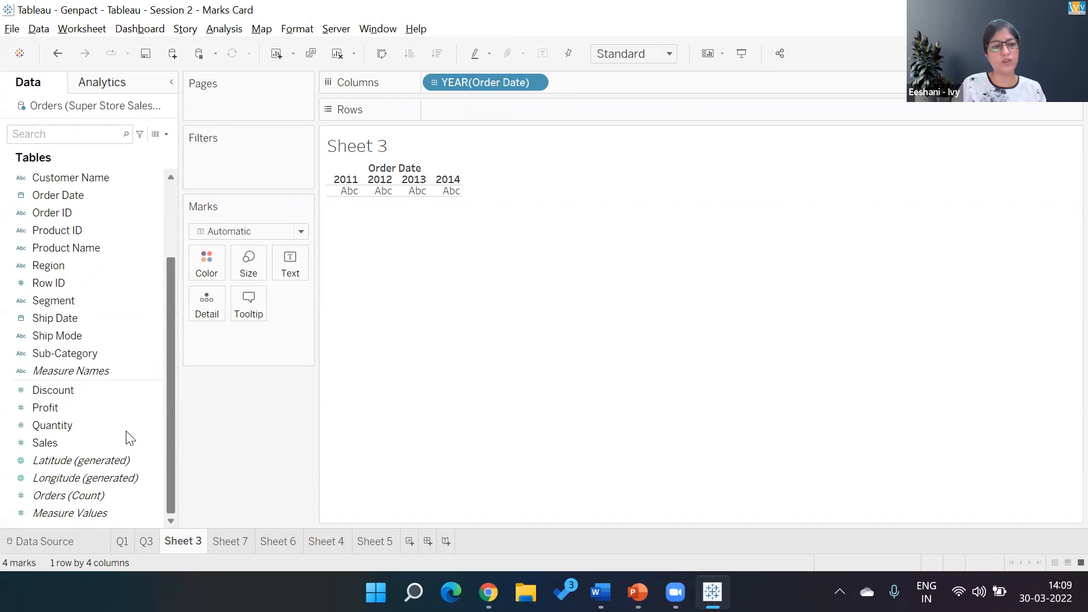
double_click(65, 442)
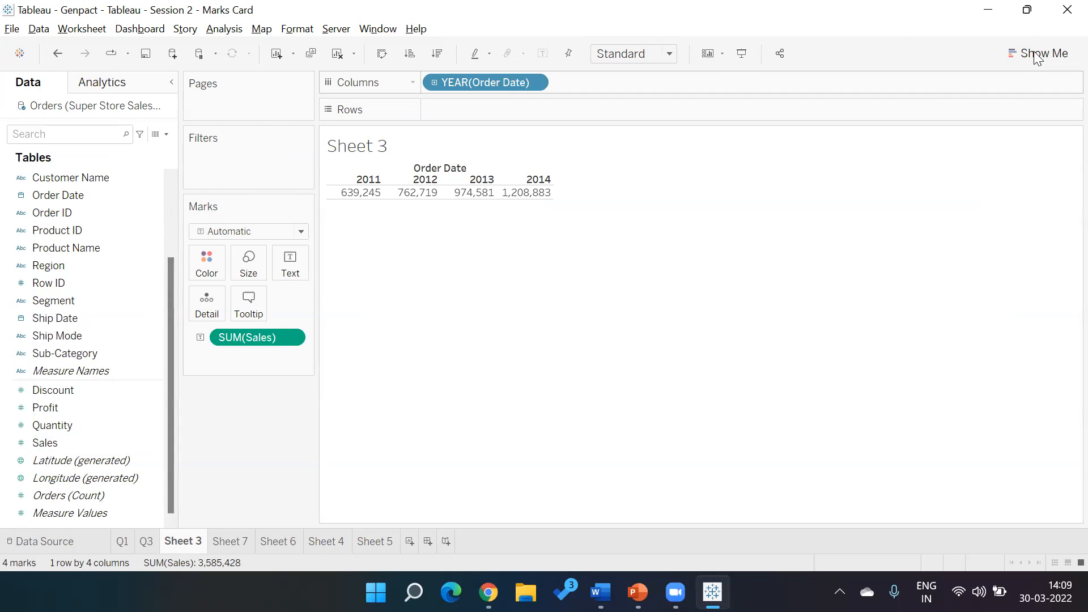
- Convert the yearly sales table to a continuous line chart and inspect the sales at each year's point
click(1036, 52)
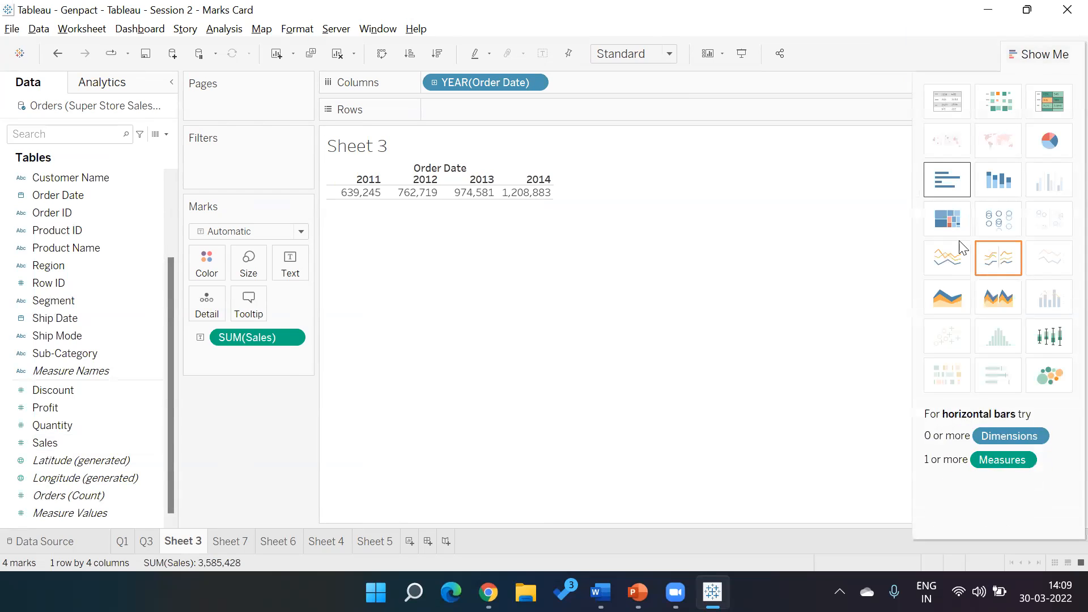
click(958, 259)
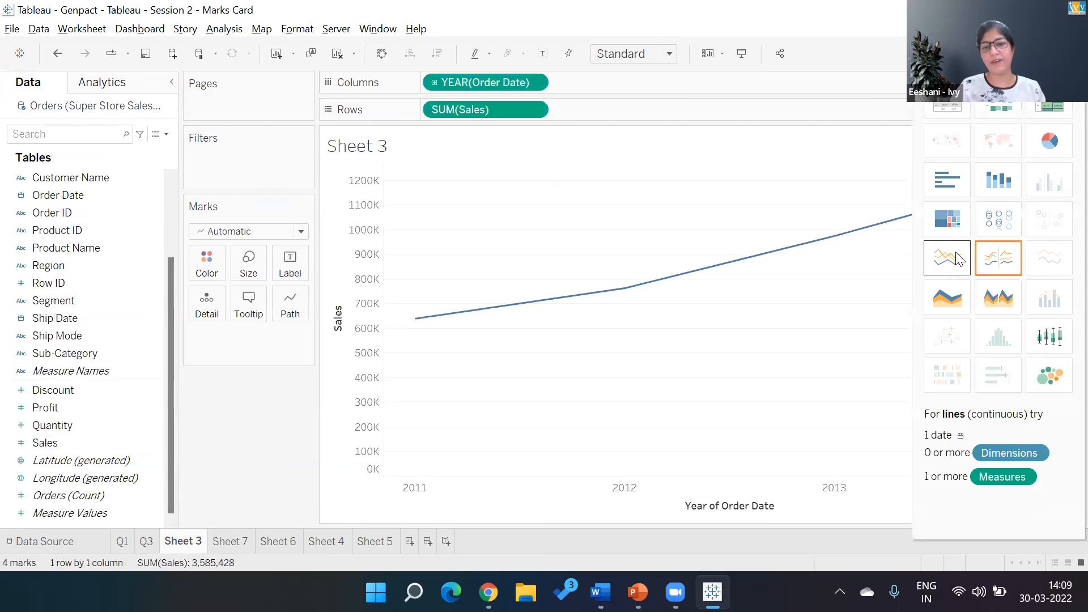
click(1037, 53)
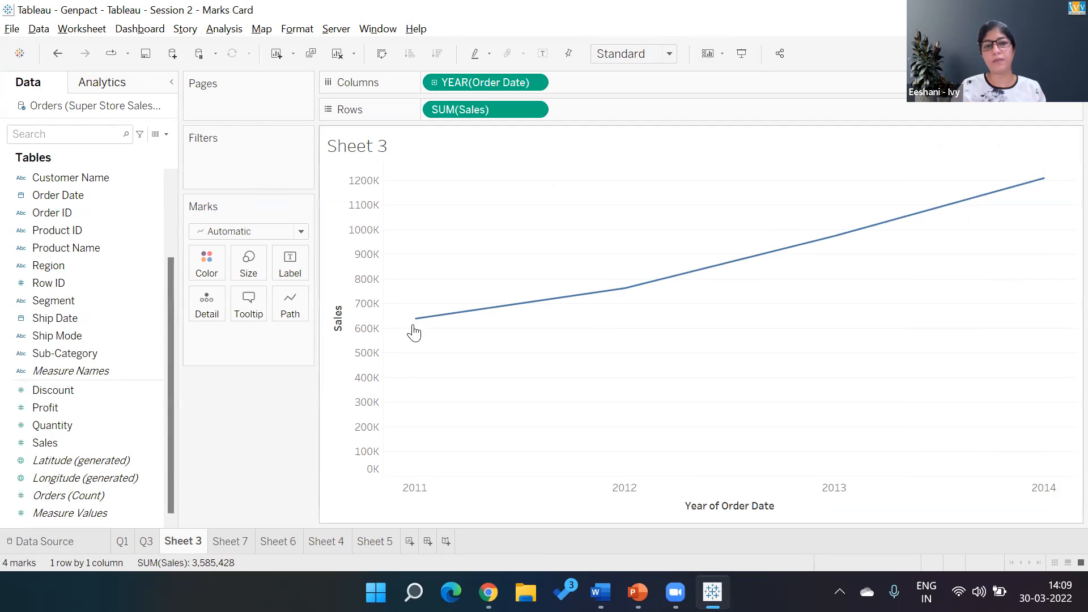
mouse_move(418, 320)
mouse_move(627, 291)
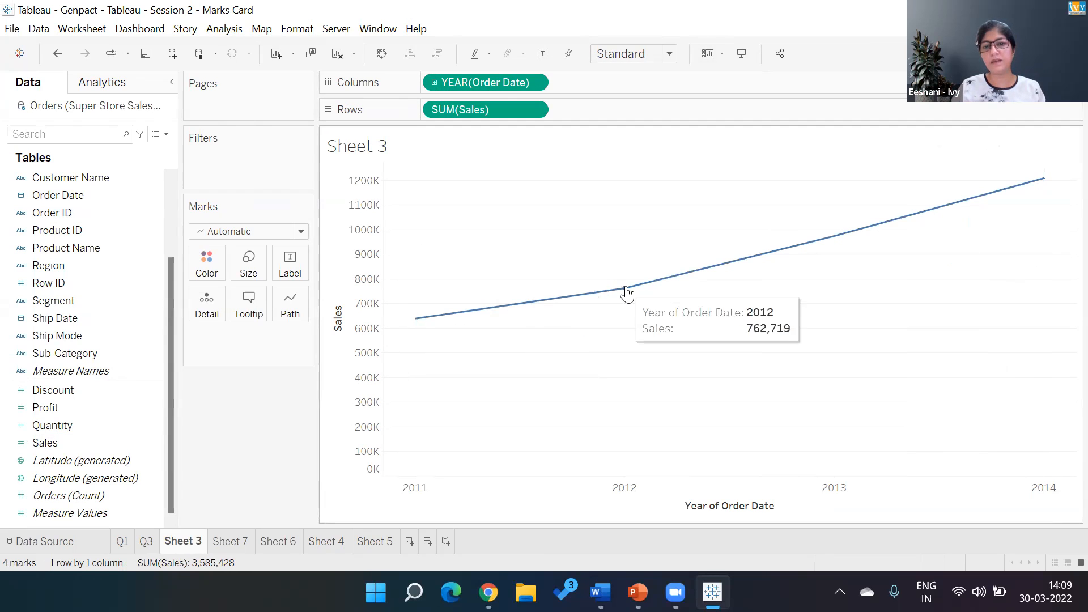
mouse_move(805, 248)
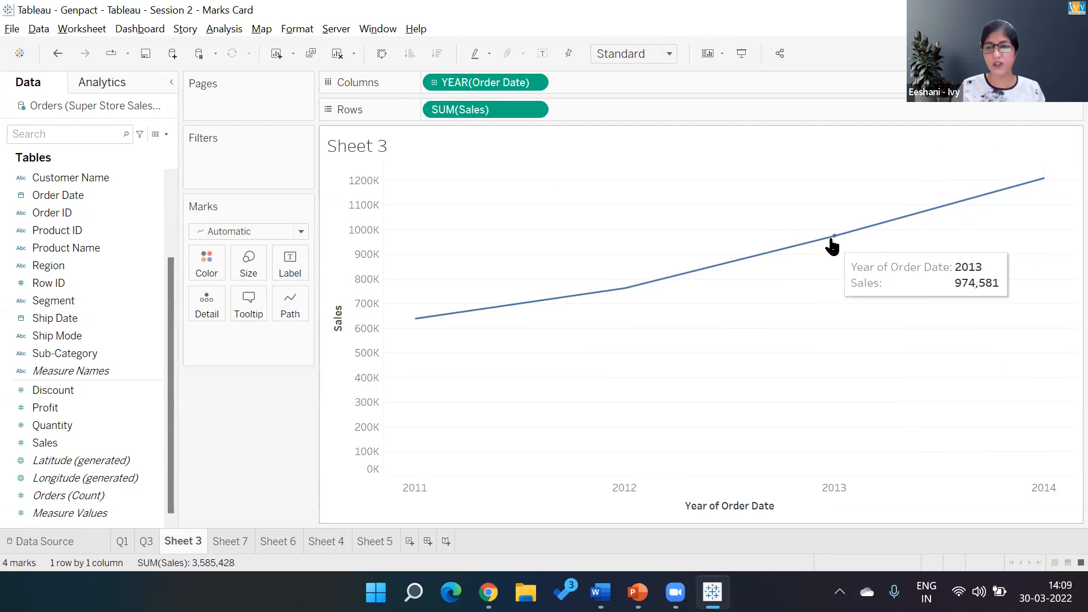
mouse_move(1041, 186)
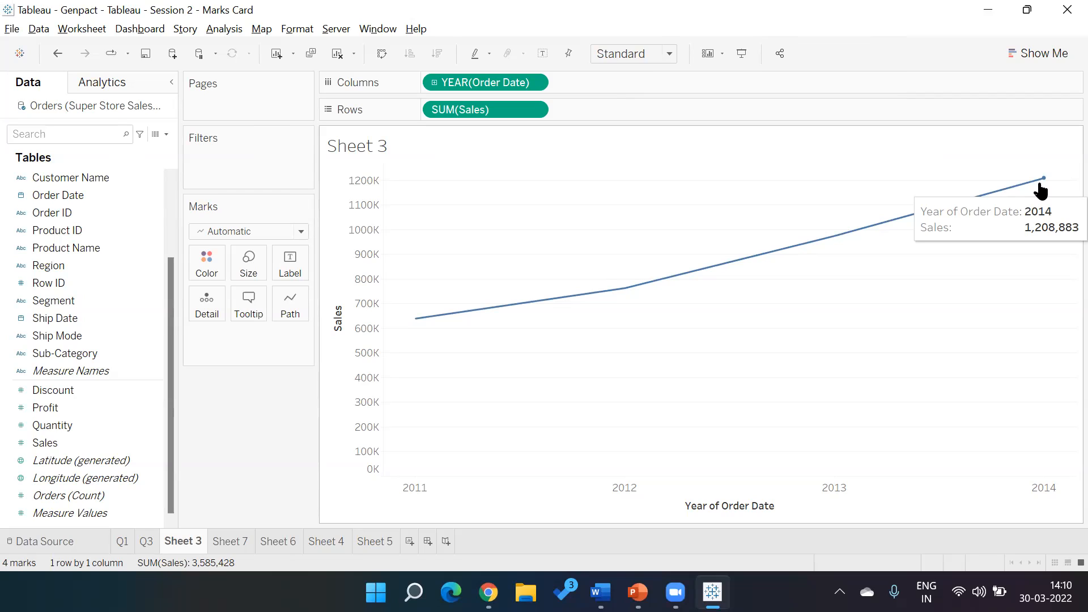
- Change Order Date on Columns to discrete Month and widen the chart so the month names have more room
click(534, 84)
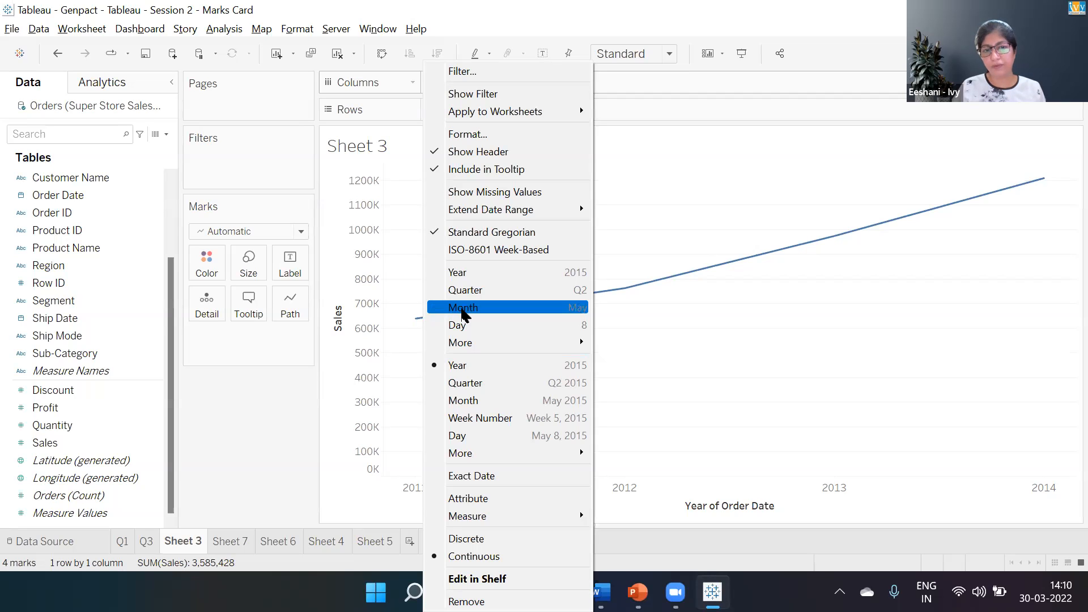
click(462, 309)
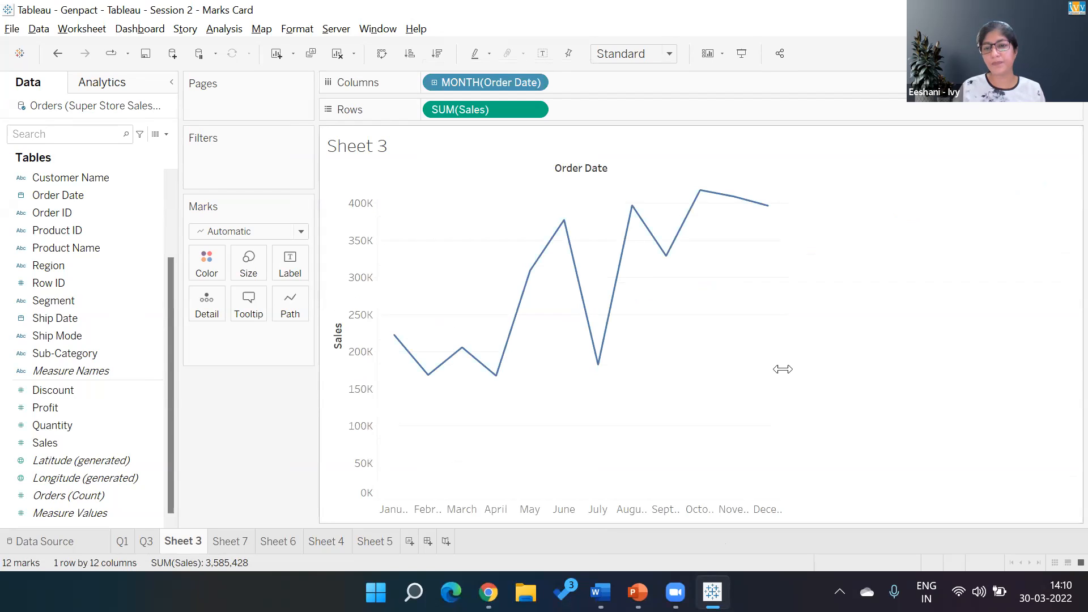
drag(783, 369, 856, 369)
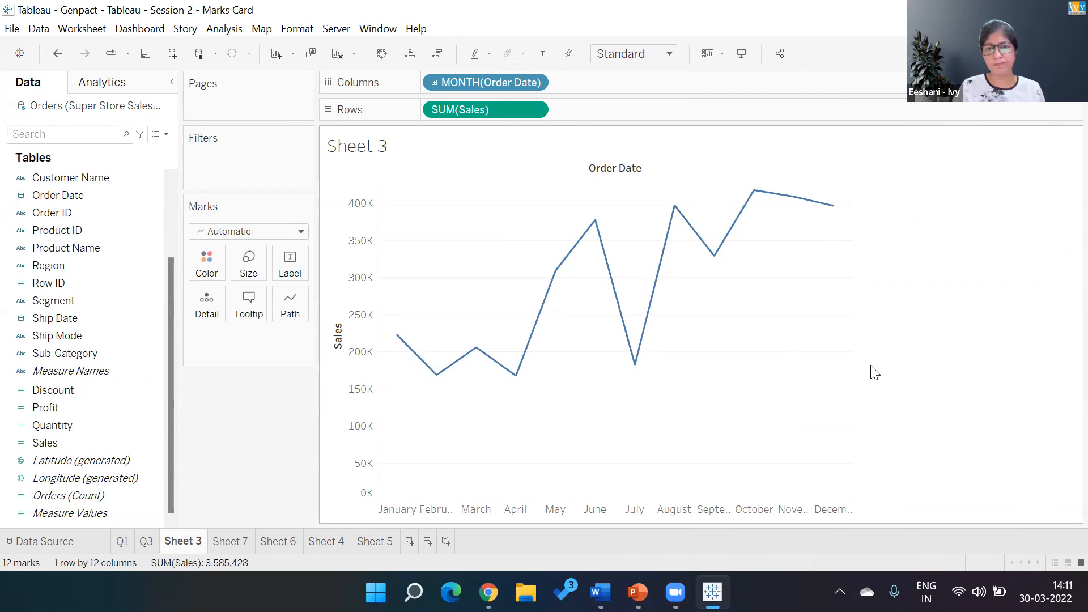
click(537, 82)
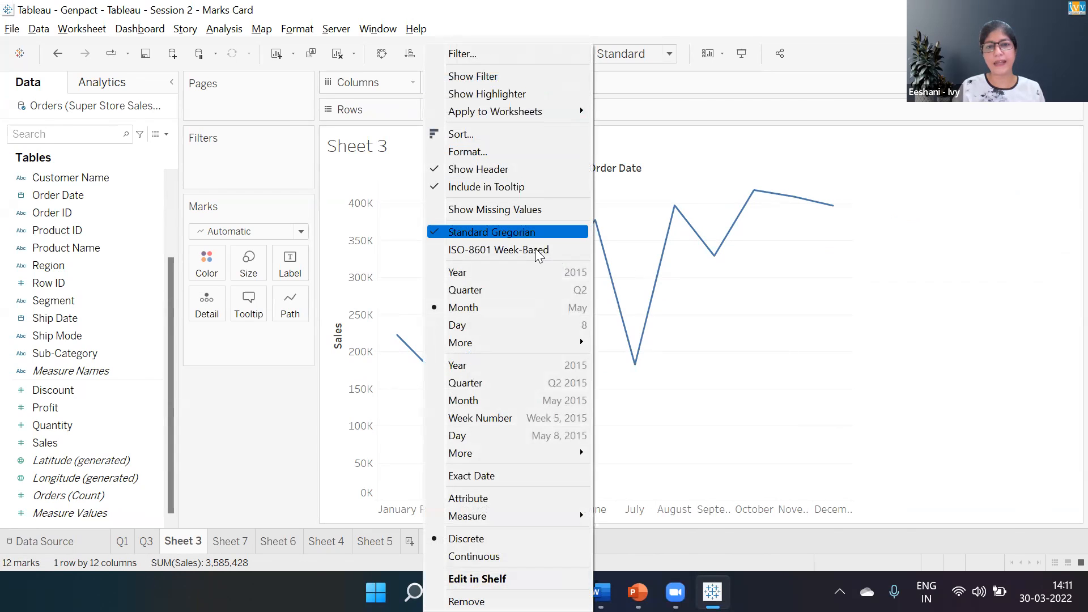
click(528, 308)
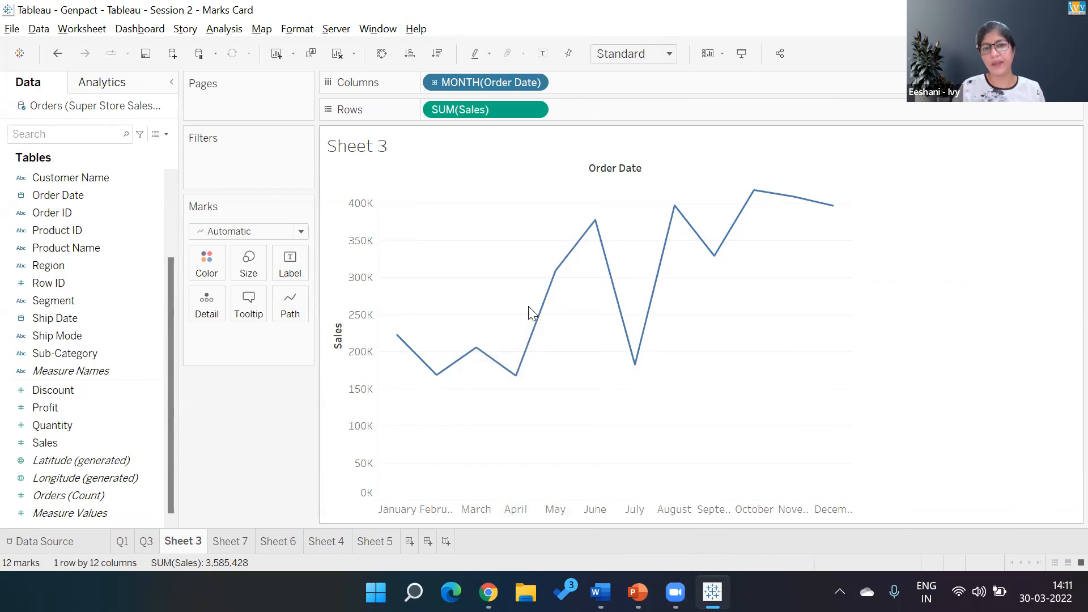
mouse_move(400, 342)
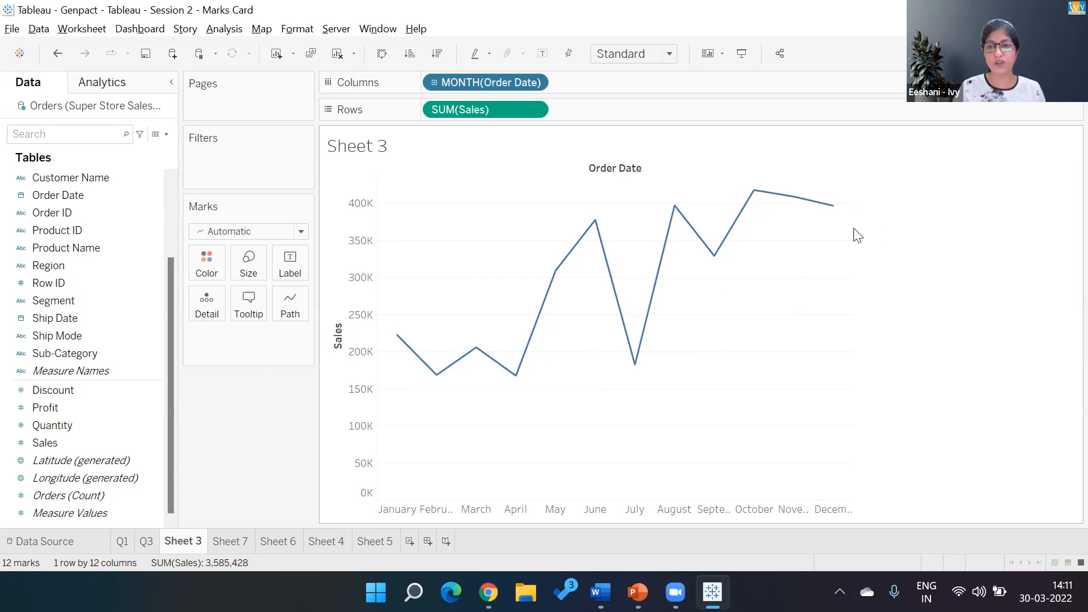
drag(854, 229, 916, 231)
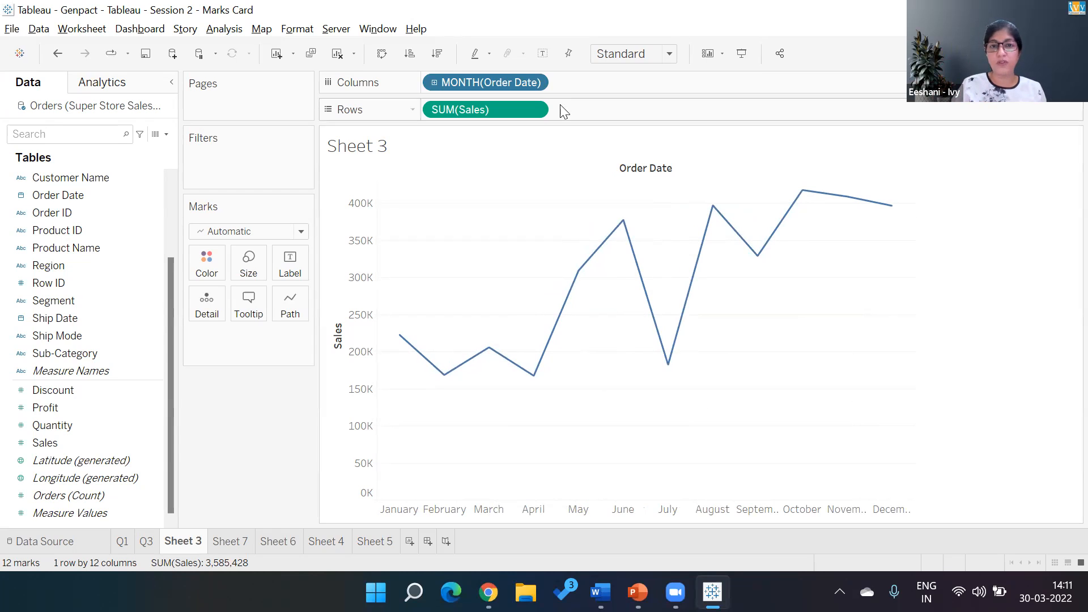
- Change Order Date on Columns to the continuous Month level (May 2015 format) and inspect the start of the line
click(536, 83)
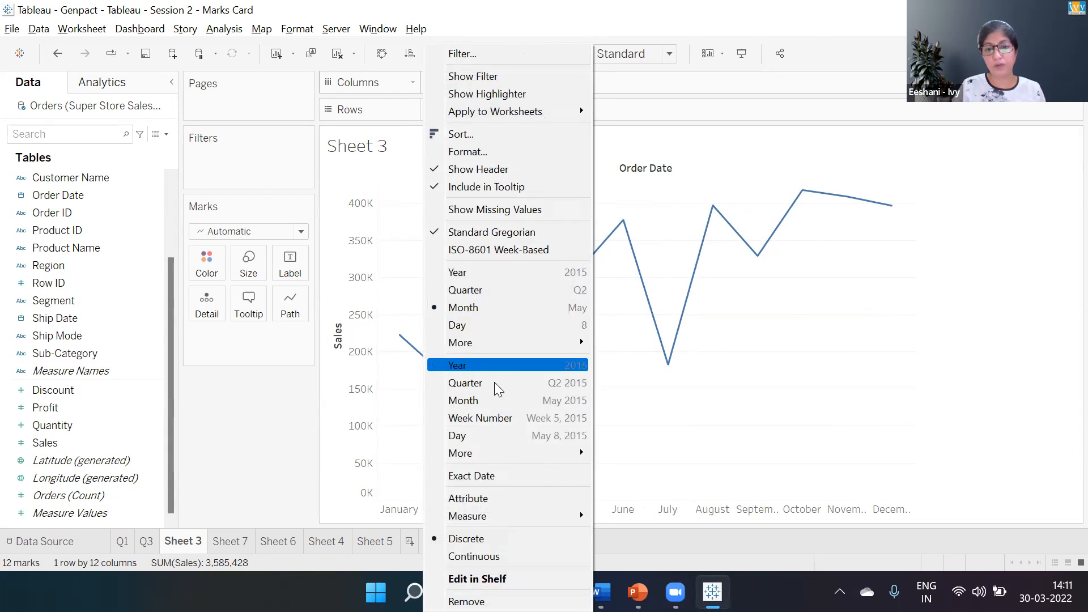
click(567, 403)
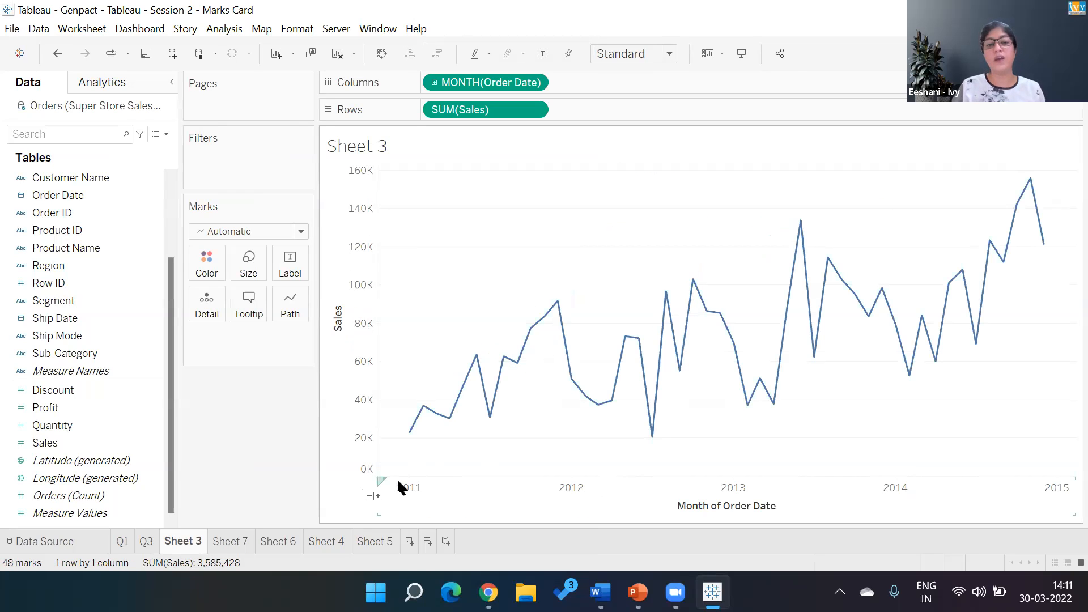
mouse_move(414, 435)
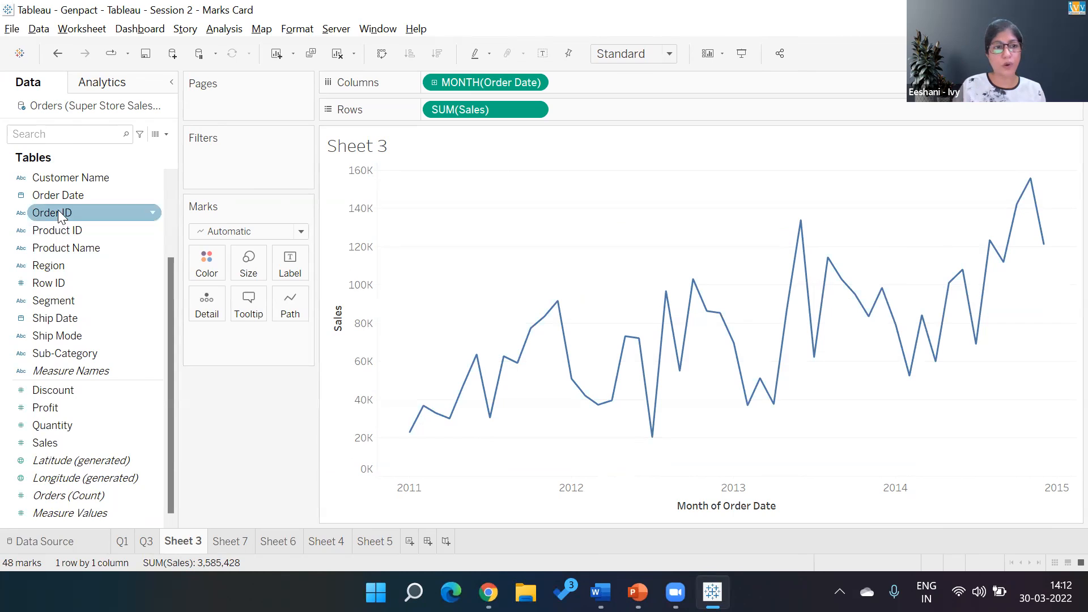
- Add Order Date year to Rows before Sales and set Order Date on Columns to discrete Month
drag(58, 196, 429, 112)
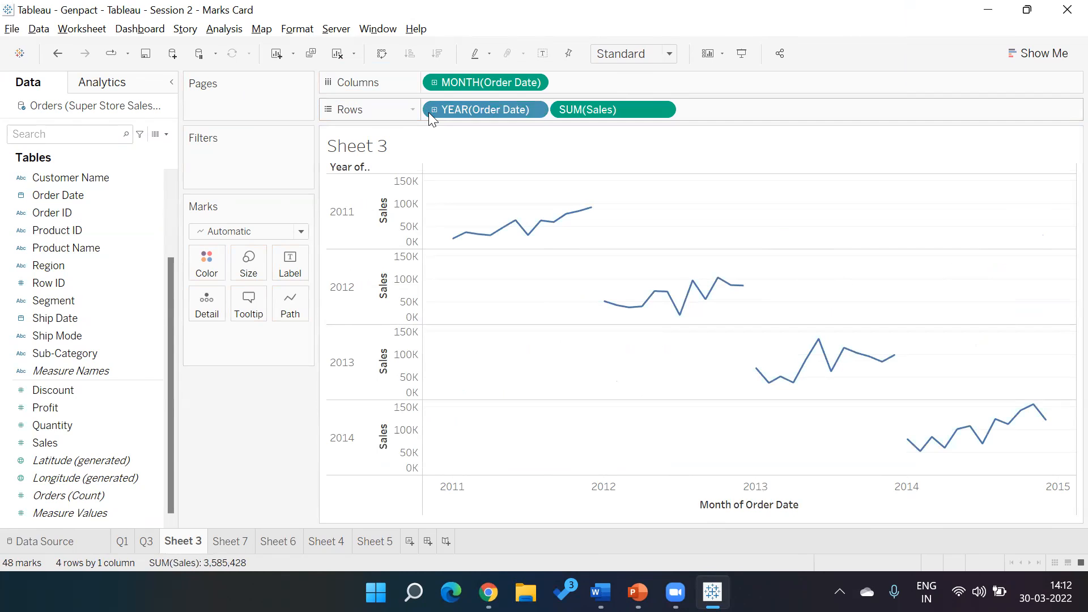
click(534, 84)
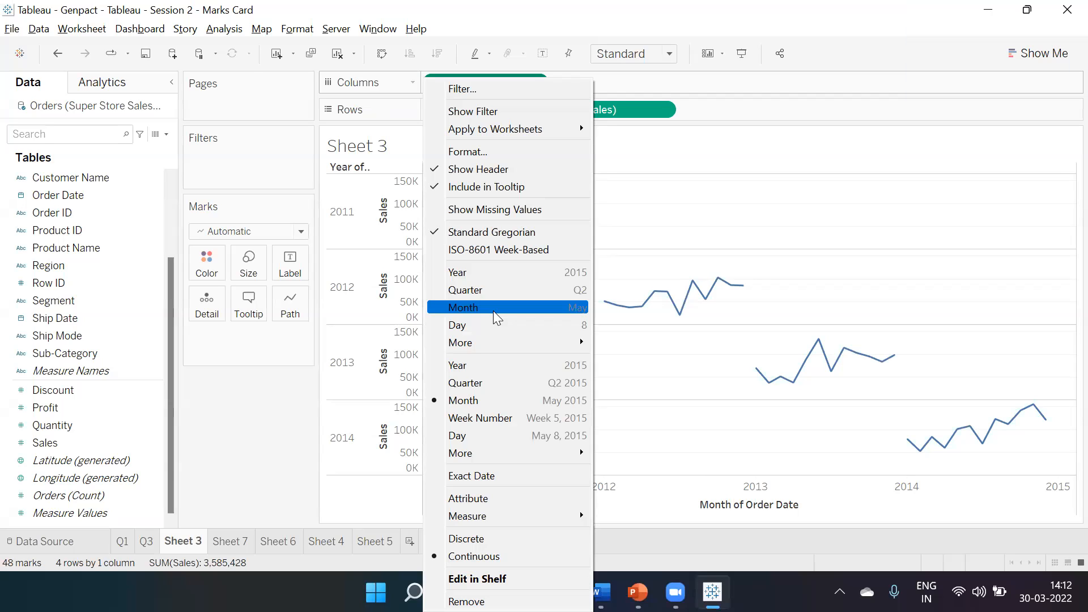
click(491, 403)
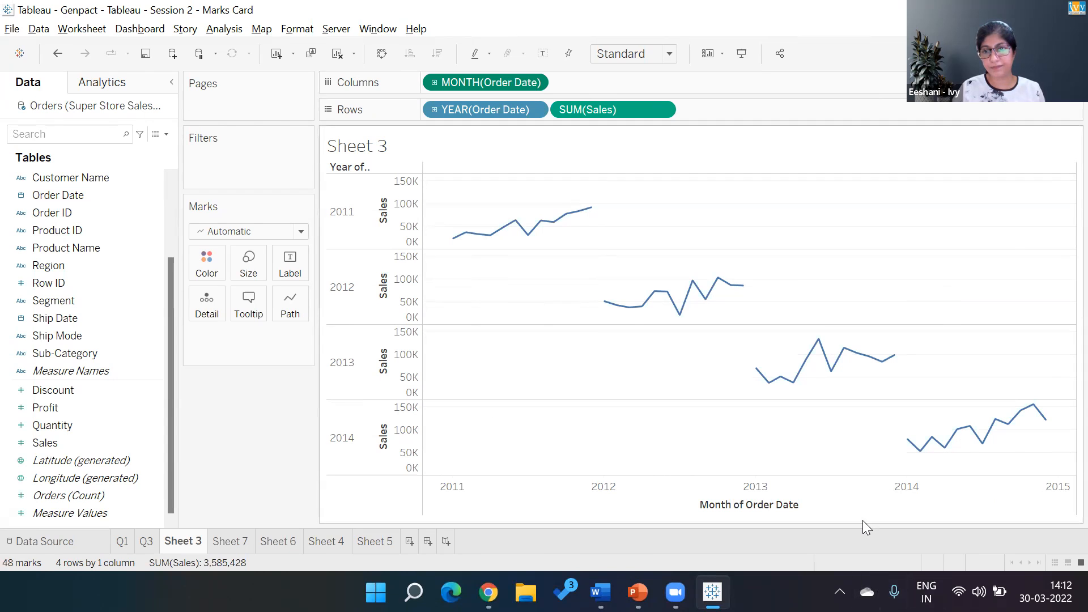
click(535, 83)
click(495, 304)
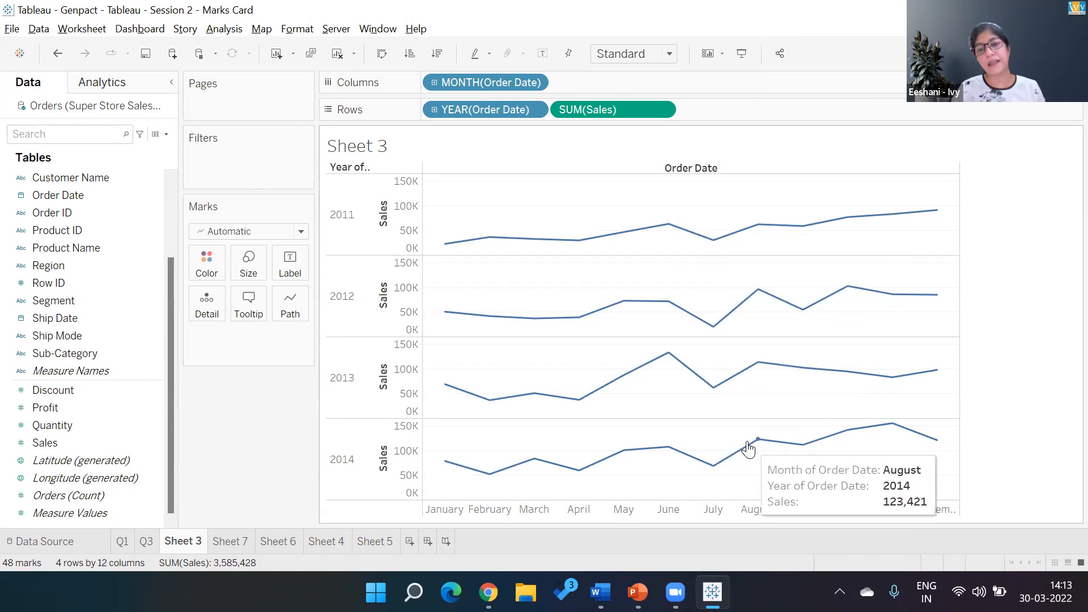
- Remove the Order Date year from Rows and set Order Date on Columns to the continuous Month level (May 2015 format)
mouse_move(754, 295)
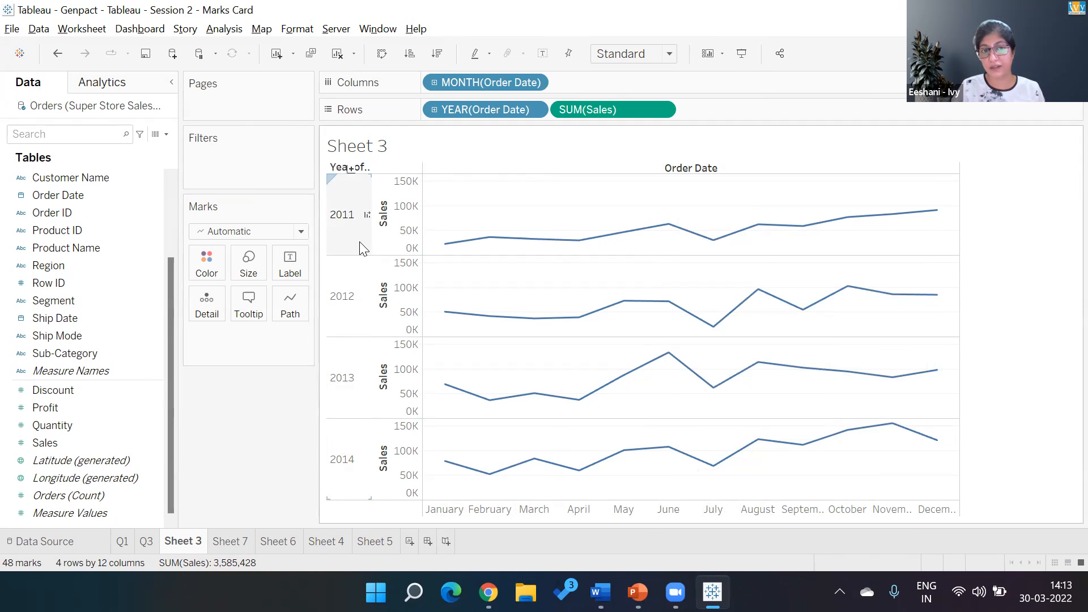
right_click(203, 470)
click(498, 106)
double_click(497, 106)
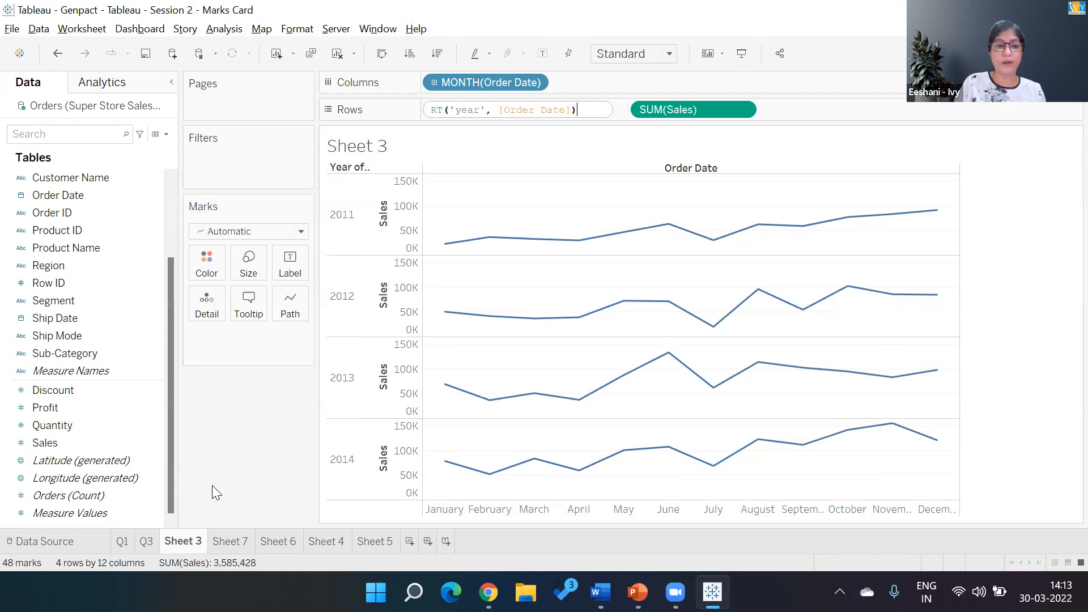
click(648, 79)
drag(482, 109, 258, 453)
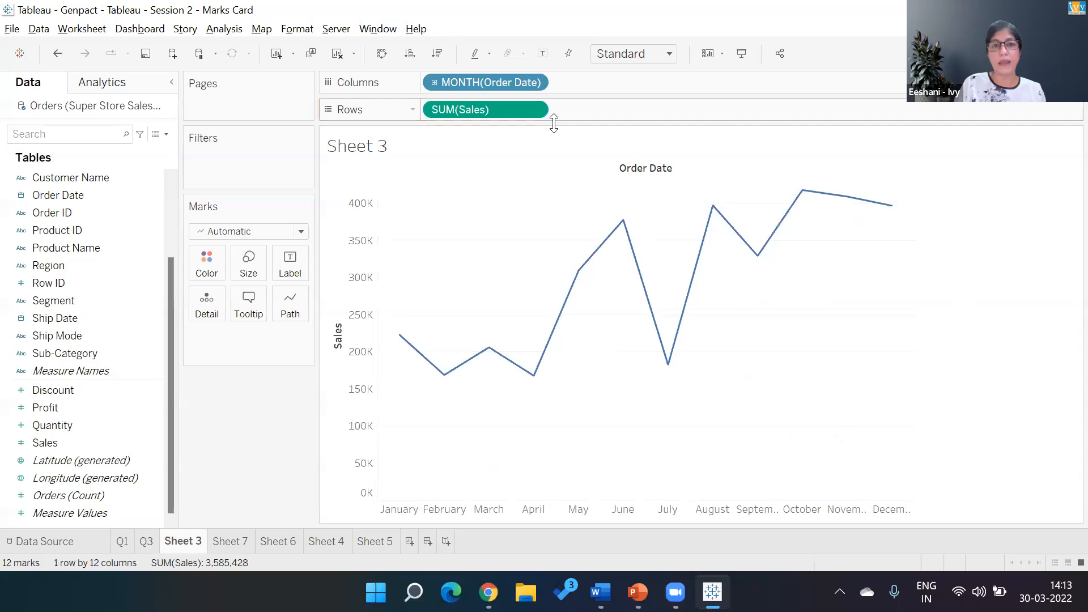
click(540, 81)
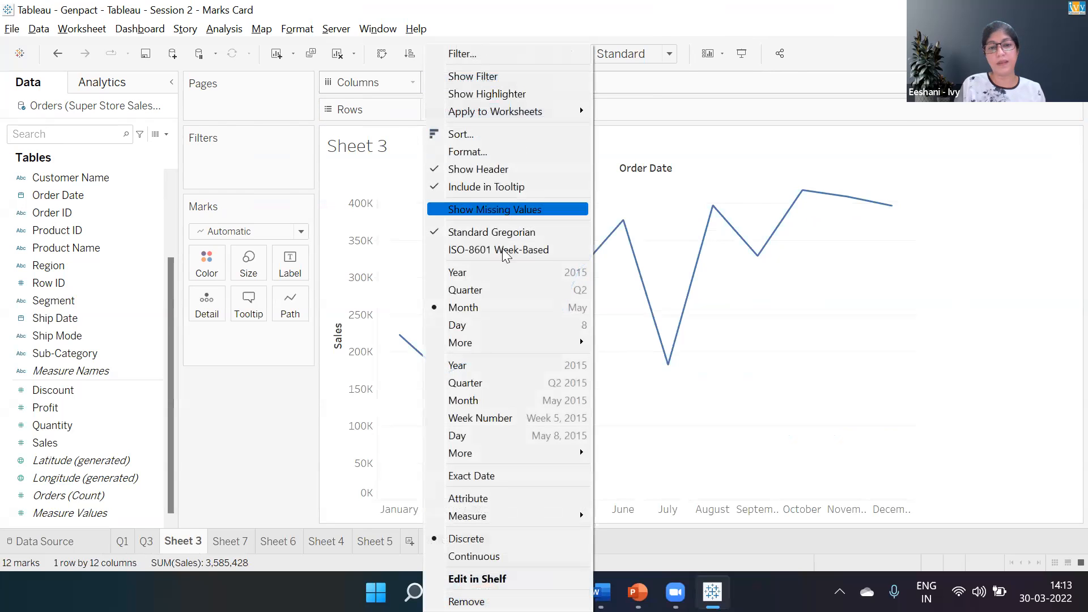
click(511, 400)
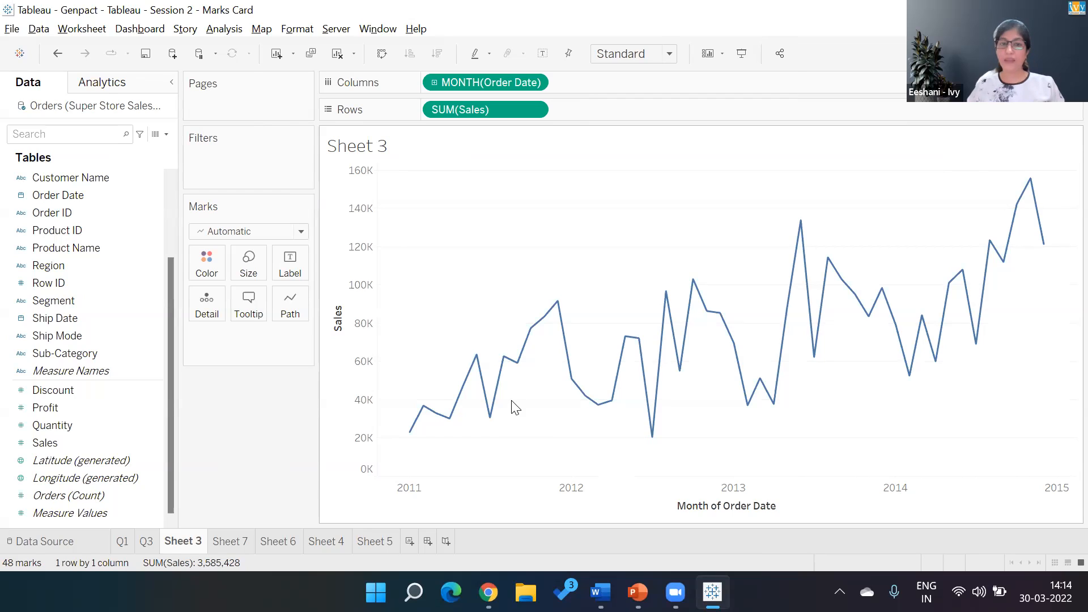
click(536, 84)
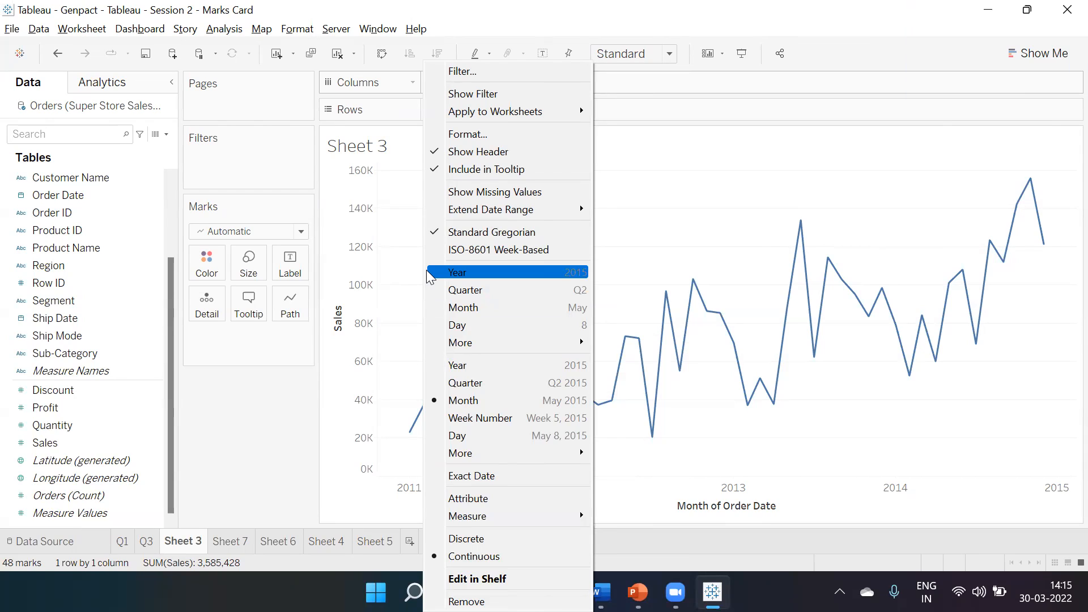
click(343, 441)
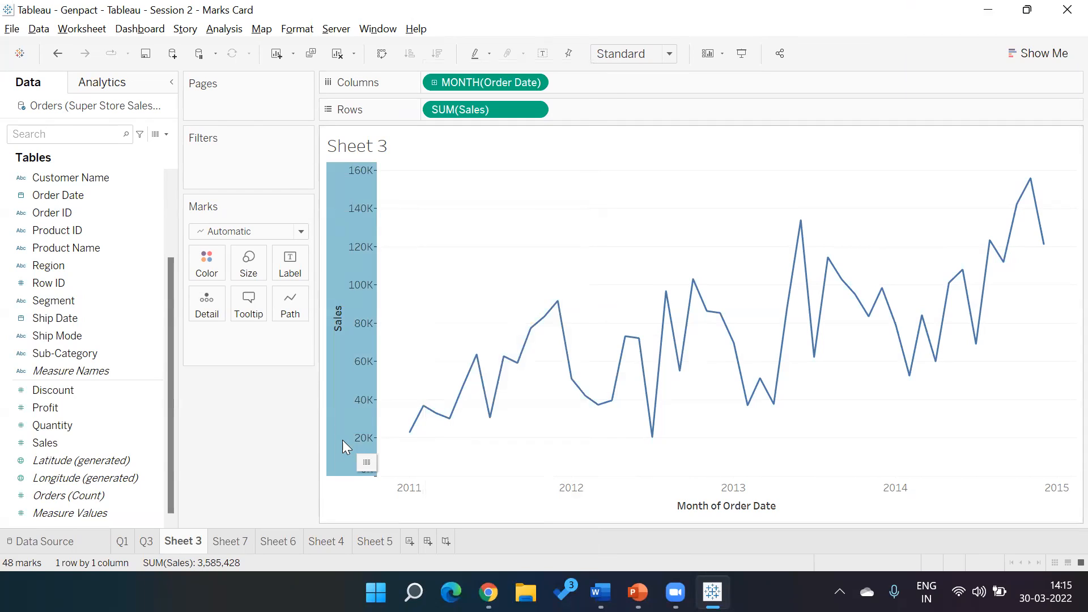
click(278, 440)
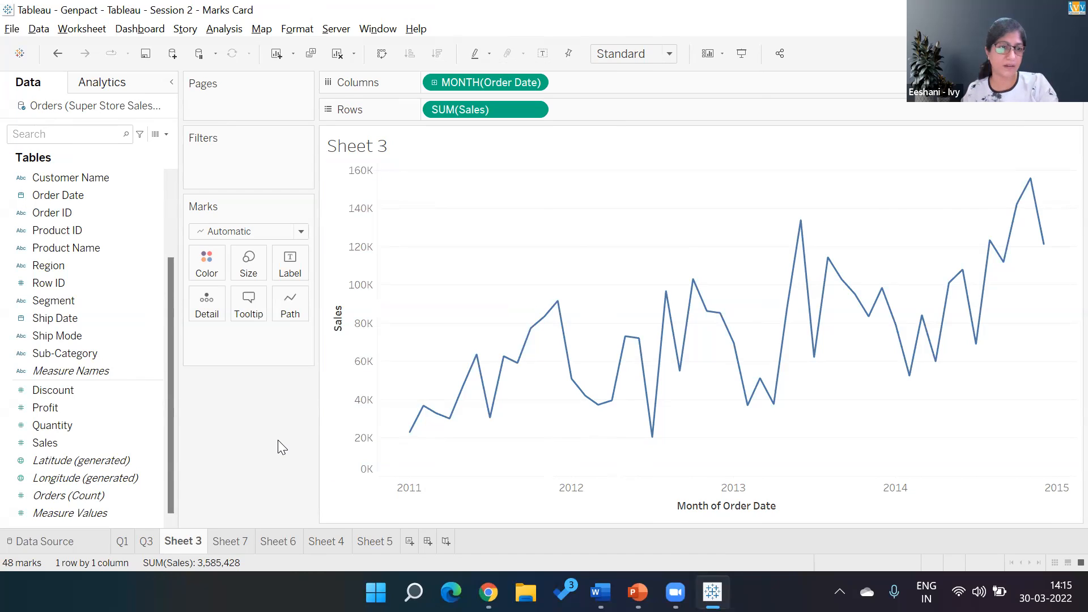
- Split the continuous monthly sales line by Segment and undo the split
click(63, 303)
double_click(63, 303)
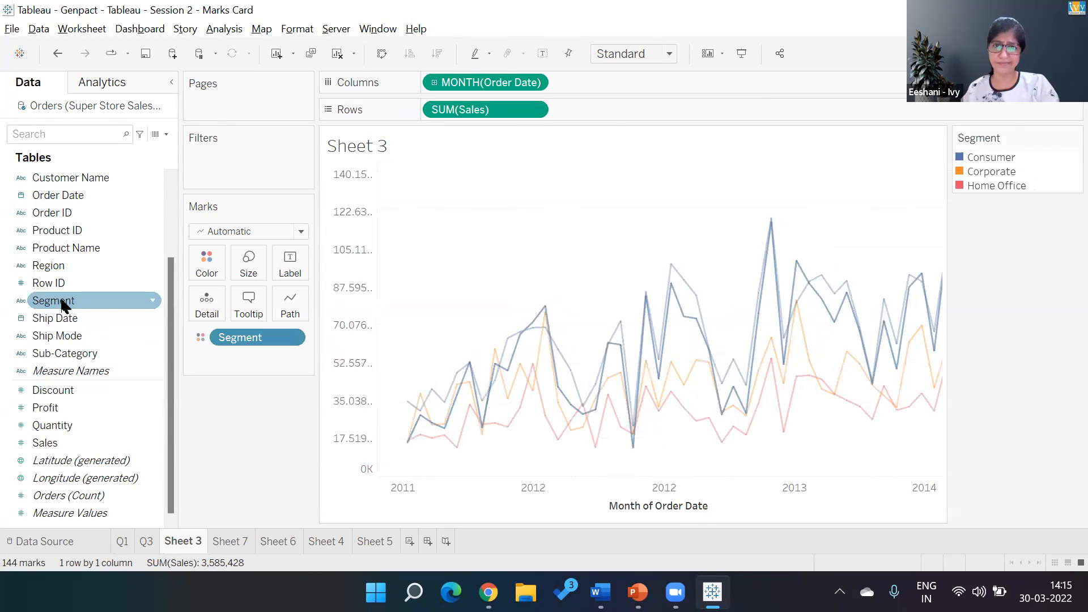
click(193, 357)
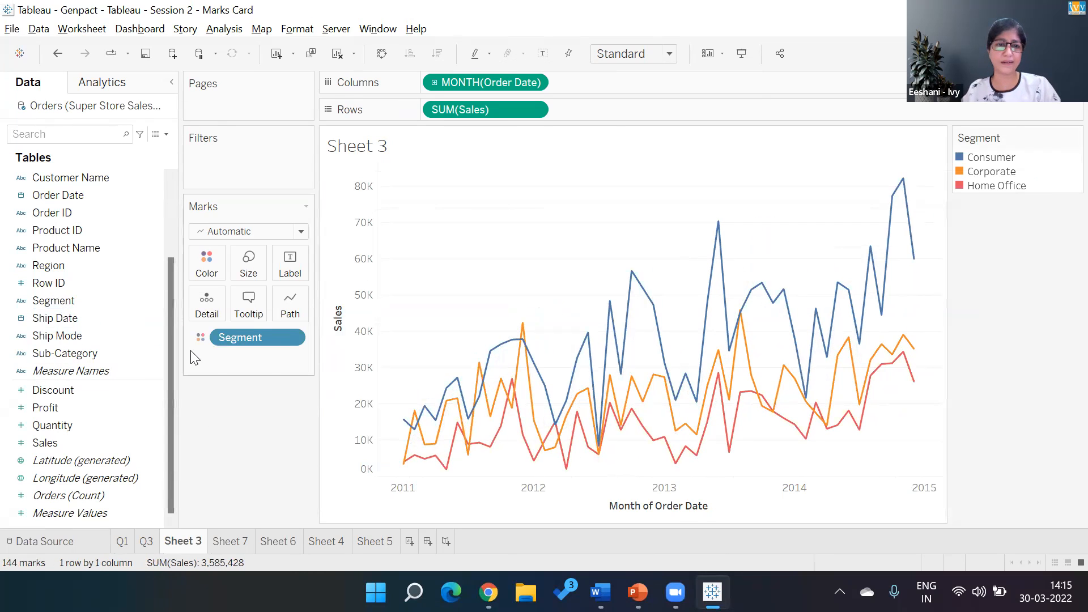
key(ctrl+z)
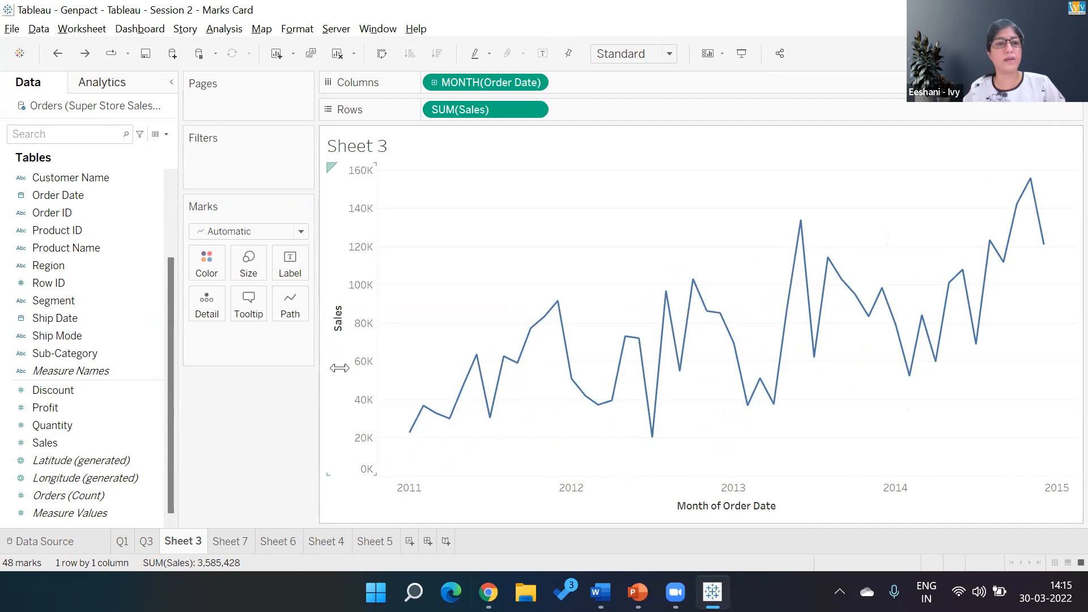
- Add Country from the location hierarchy to Rows before Sales and take it off again
drag(169, 305, 169, 233)
click(95, 192)
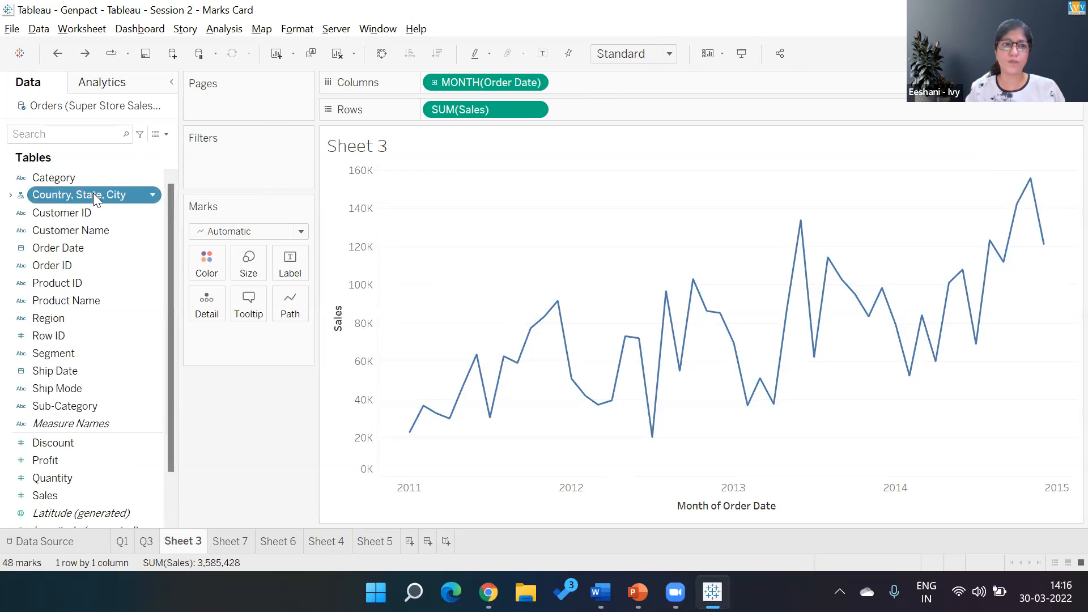
click(10, 195)
double_click(60, 212)
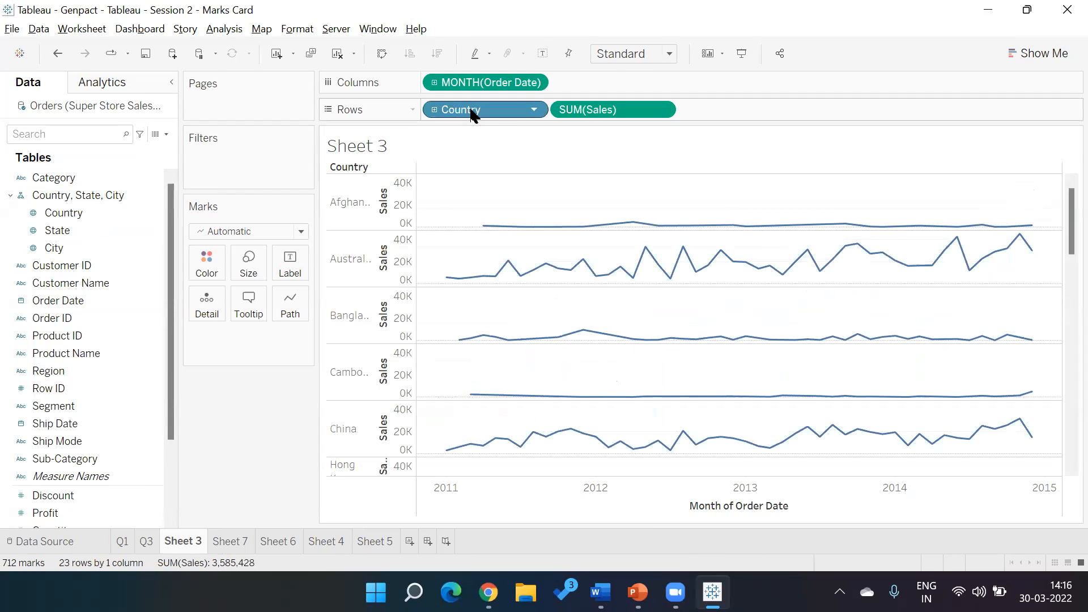
drag(472, 111, 268, 436)
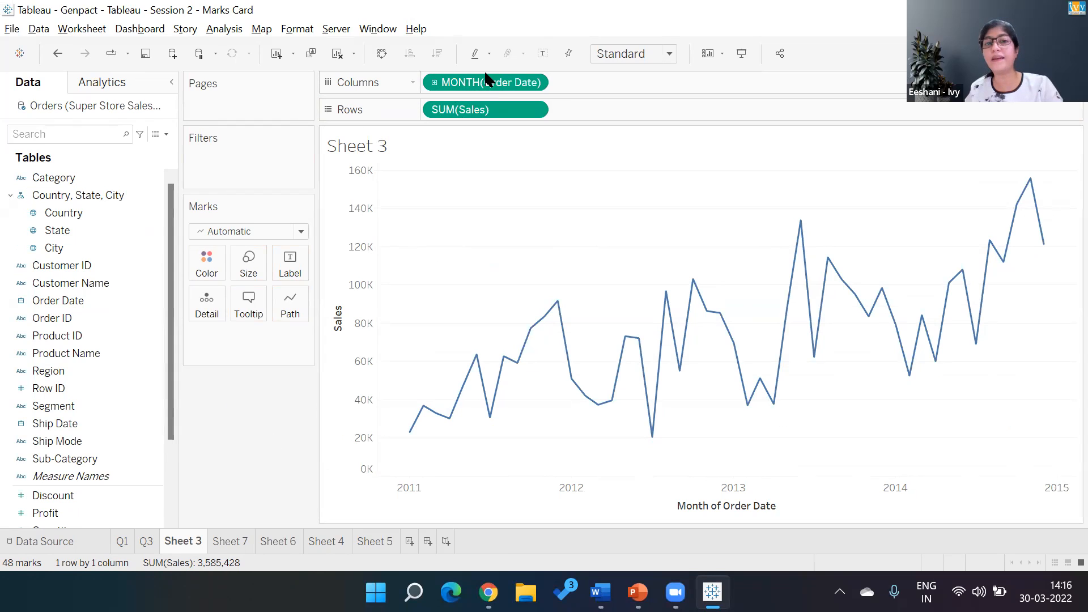
- Rename Sheet 3 as Q2
click(105, 267)
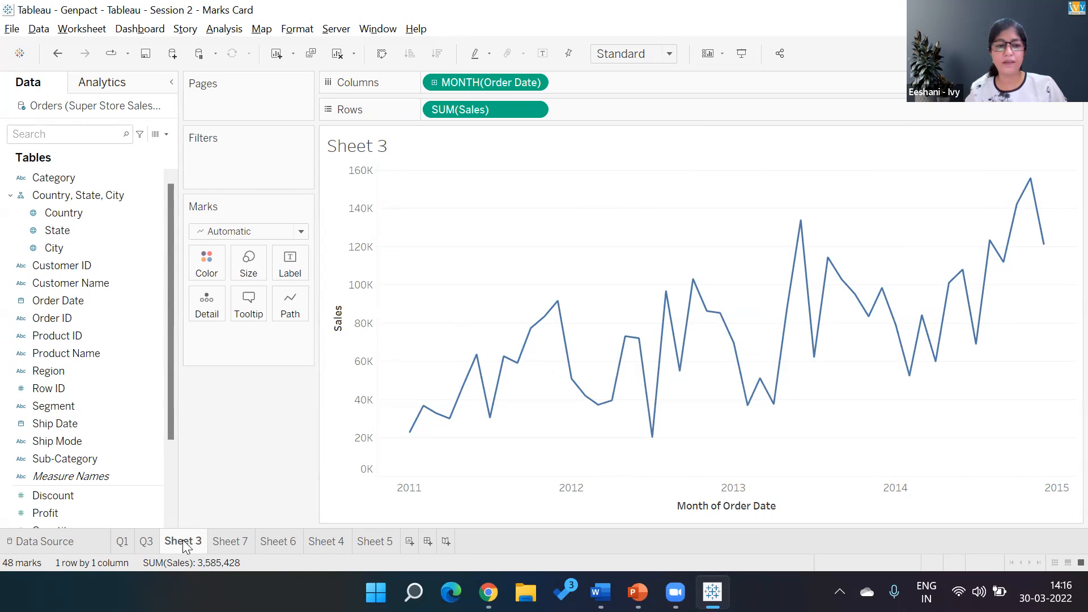
text(Q2)
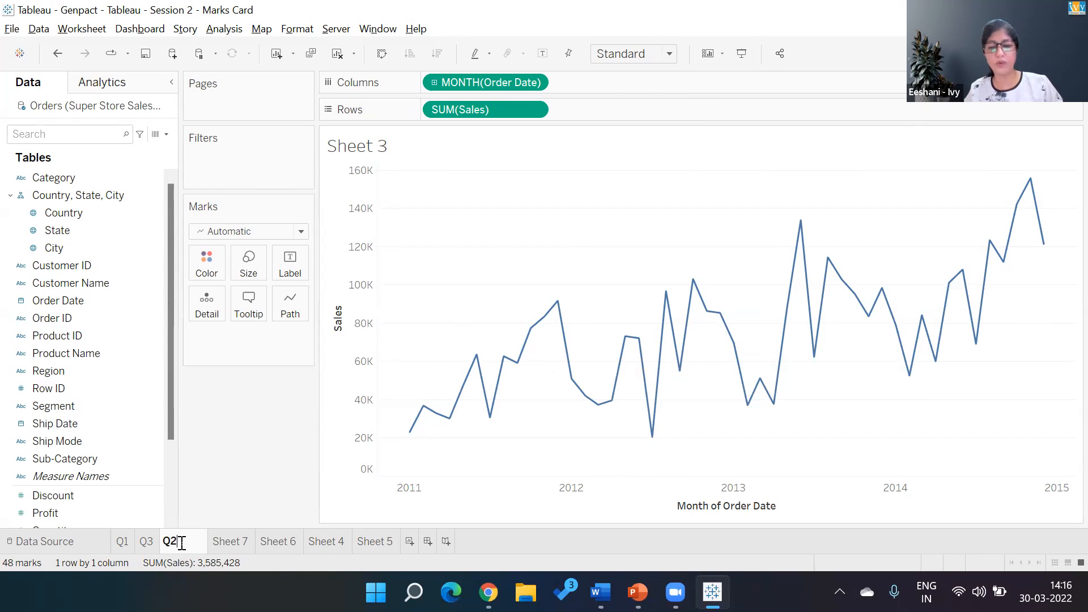
key(Return)
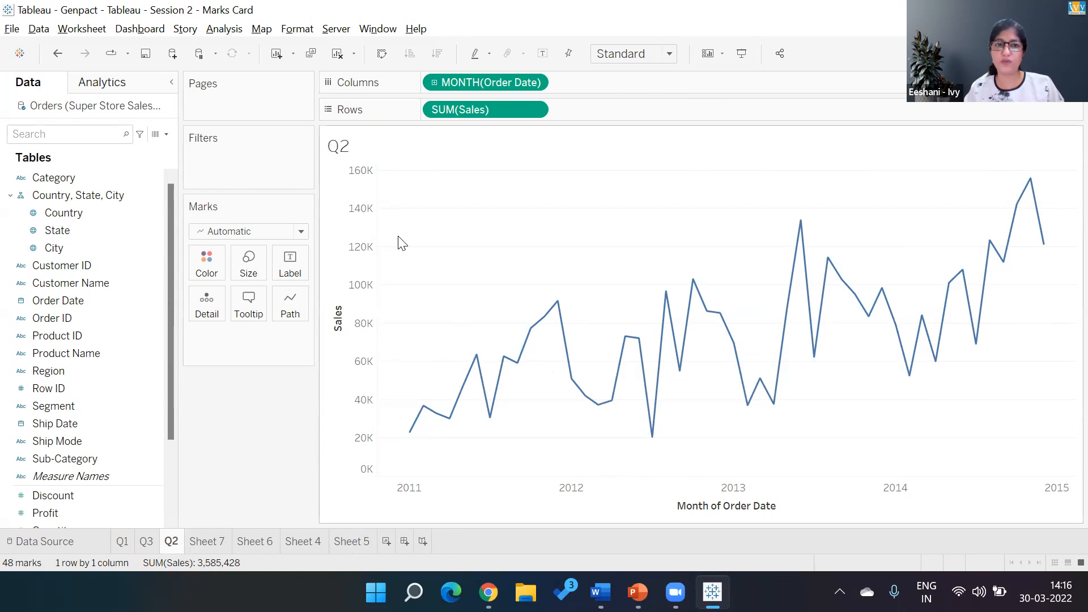
- Replace the sheet-name placeholder in the chart title with "Year and Month wise Sales"
double_click(387, 154)
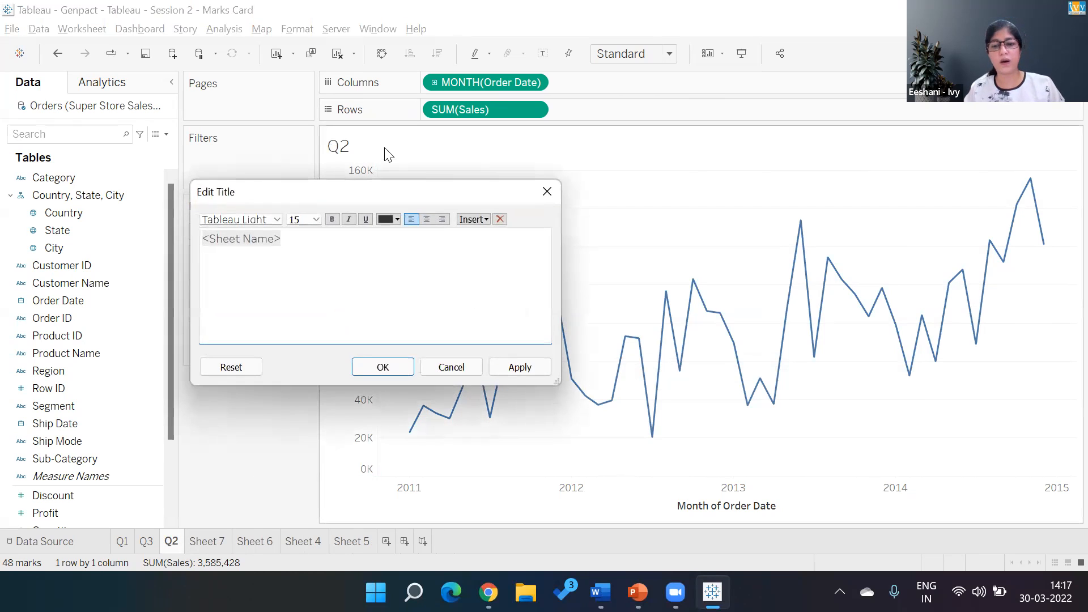
key(shift+Right)
key(shift+Right)
key(shift+Right)
key(shift+Right)
key(shift+Right)
key(shift+Right)
key(shift+Right)
key(shift+Right)
key(shift+Right)
key(shift+Right)
key(shift+Right)
key(shift+Right)
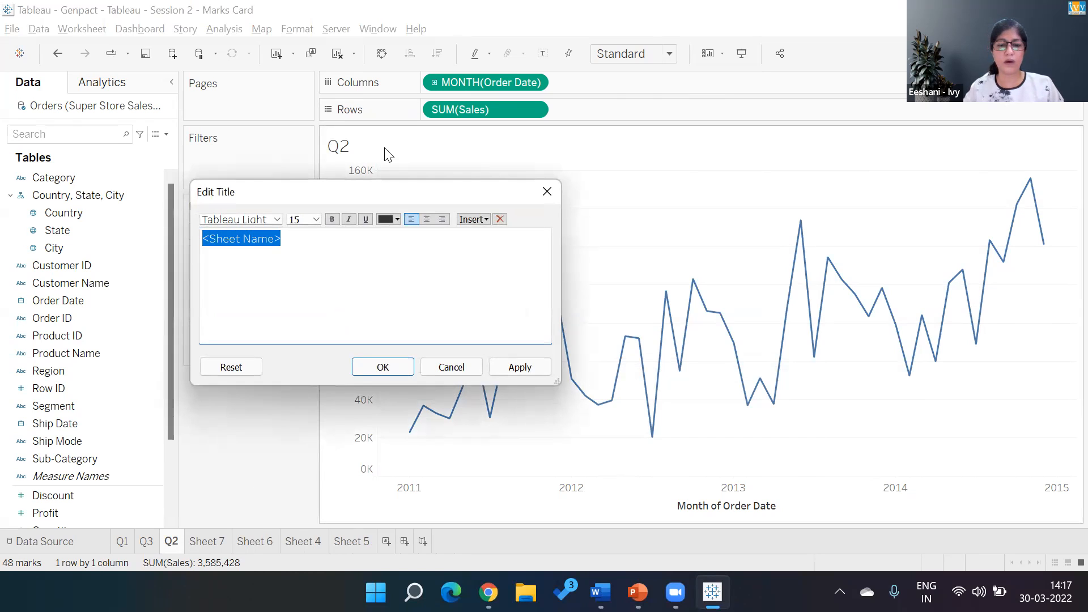
text(Year and Month wise Sales)
click(383, 367)
- Rename the Q2 sheet as Q2a and place it directly before Q3
double_click(180, 536)
click(181, 537)
text(a)
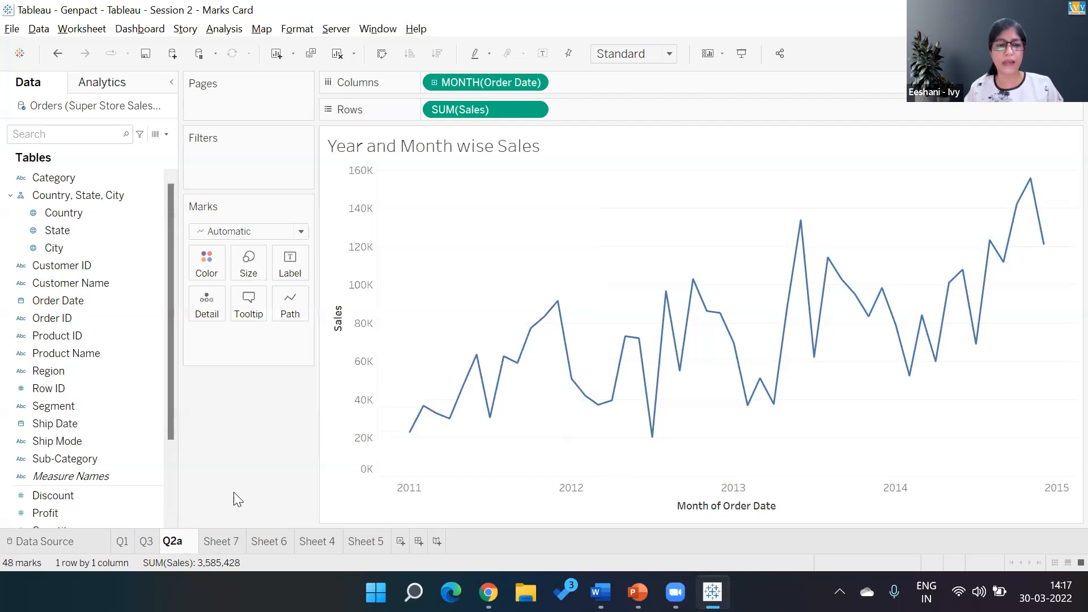
click(236, 493)
drag(164, 547, 137, 549)
- Move Sheet 7 directly after Q2a and rename it as Q2b
drag(216, 549, 168, 548)
double_click(176, 548)
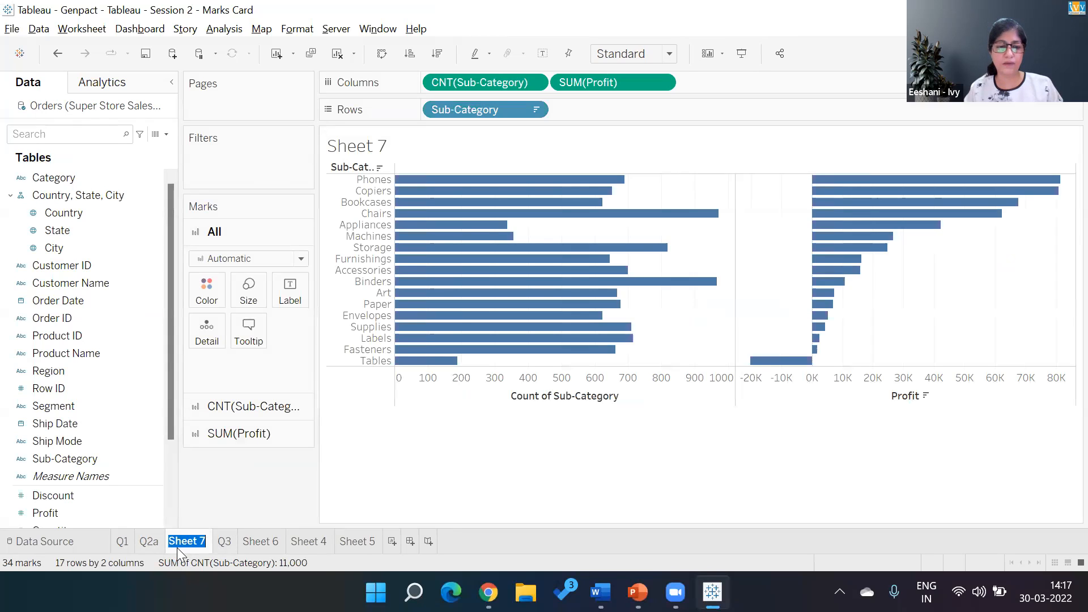
text(Q2b)
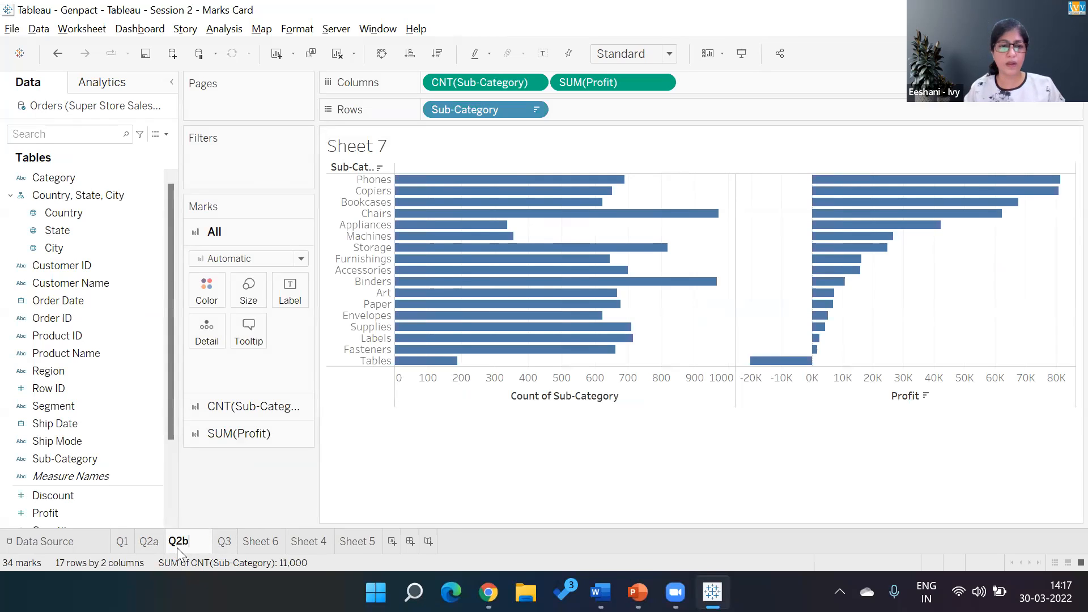
key(Return)
click(146, 543)
click(176, 542)
- Replace the sheet-name placeholder in the Q2b title with "Seasonality"
double_click(379, 146)
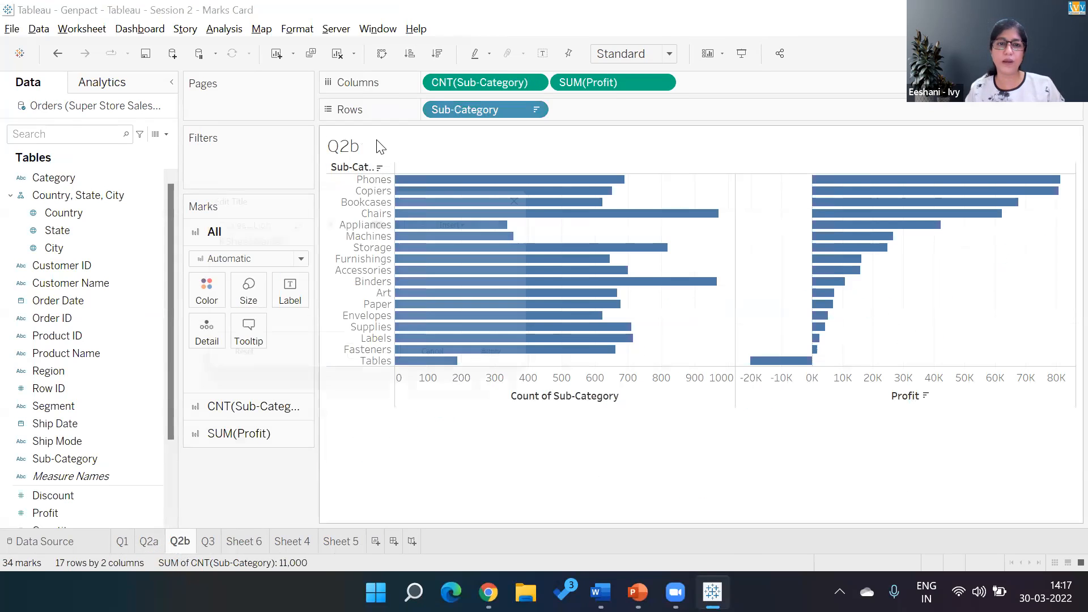
key(shift+Right)
key(shift+Right)
key(shift+Right)
key(shift+Right)
key(shift+Right)
key(shift+Right)
key(shift+Right)
key(shift+Right)
key(shift+Right)
key(shift+Right)
key(shift+Right)
key(shift+Right)
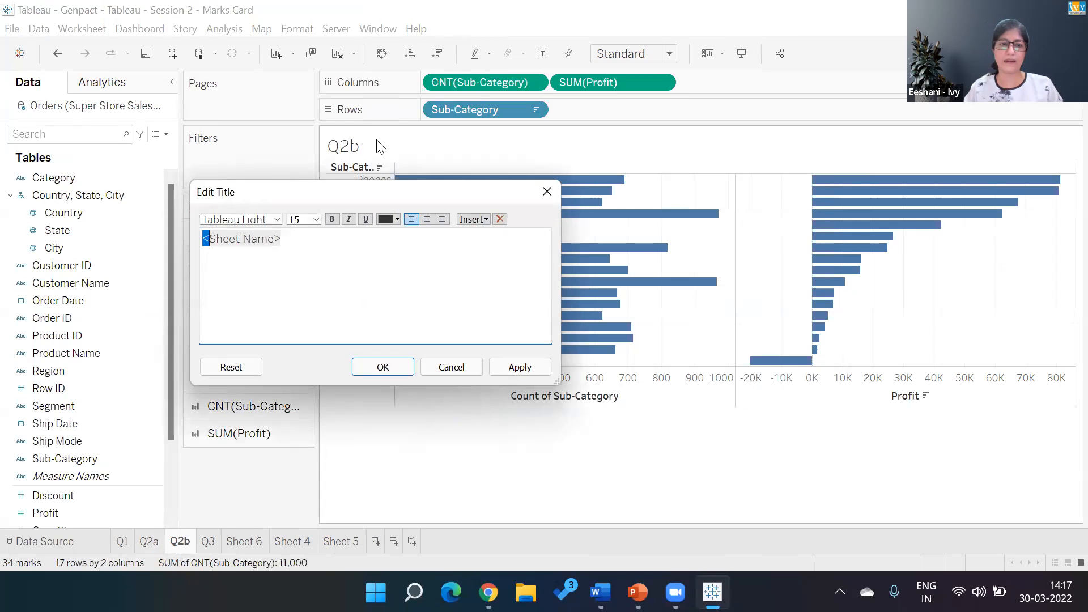
text(Season)
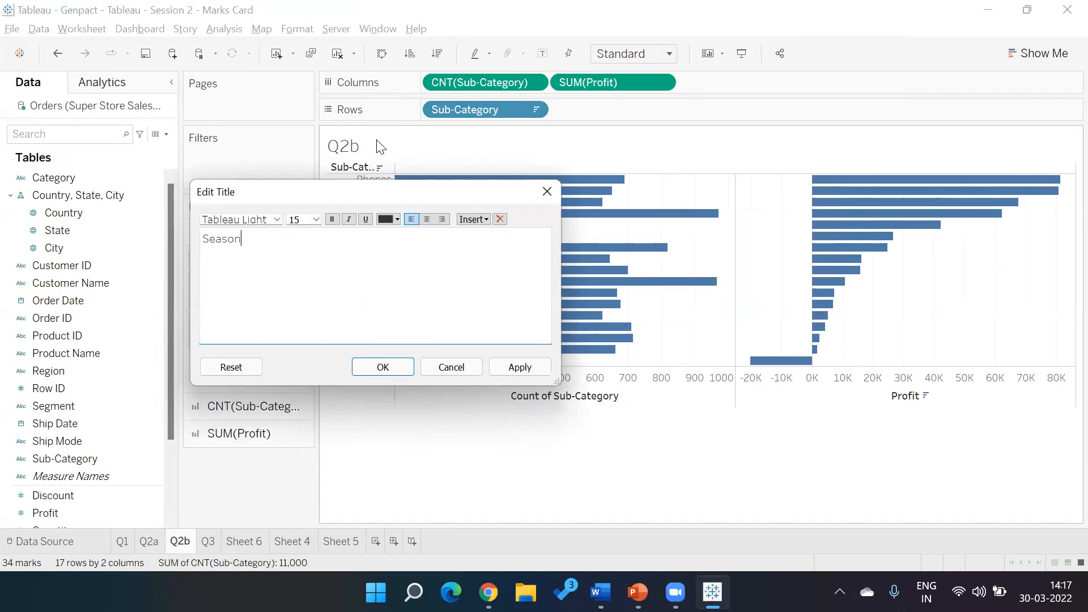
text(ality in Data)
key(BackSpace)
key(BackSpace)
key(BackSpace)
key(BackSpace)
key(BackSpace)
key(BackSpace)
key(BackSpace)
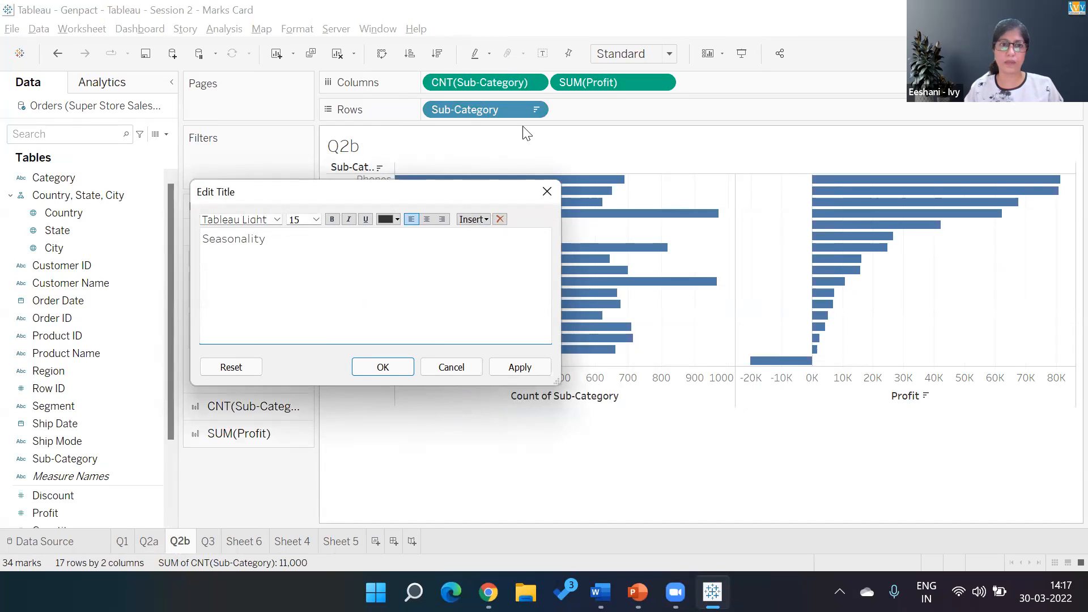
click(396, 366)
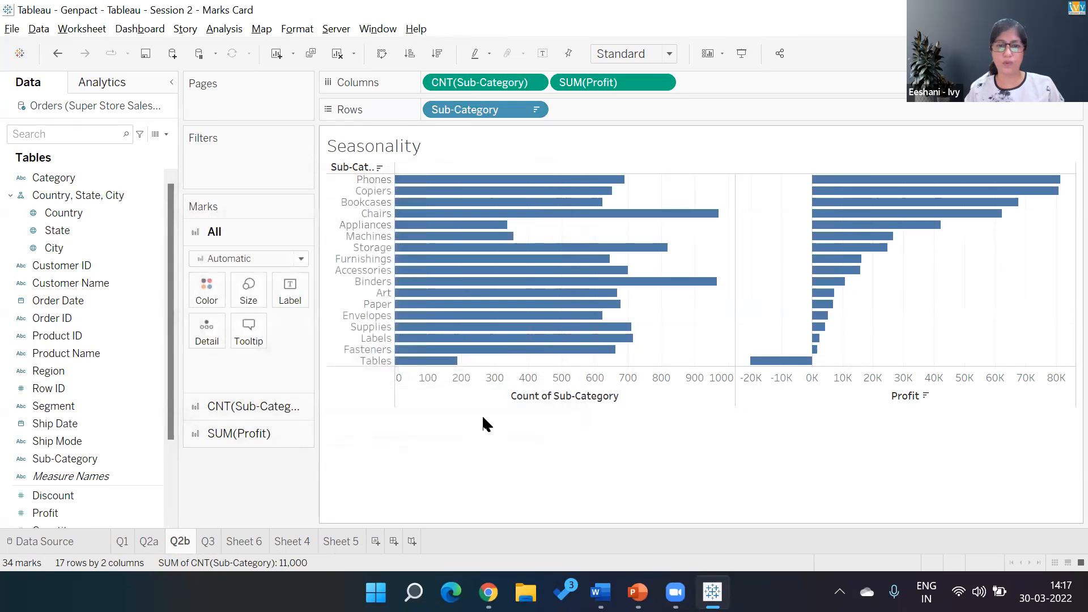
- Clear the Q2b sheet of its existing fields and place the Order Date year on Rows
click(336, 53)
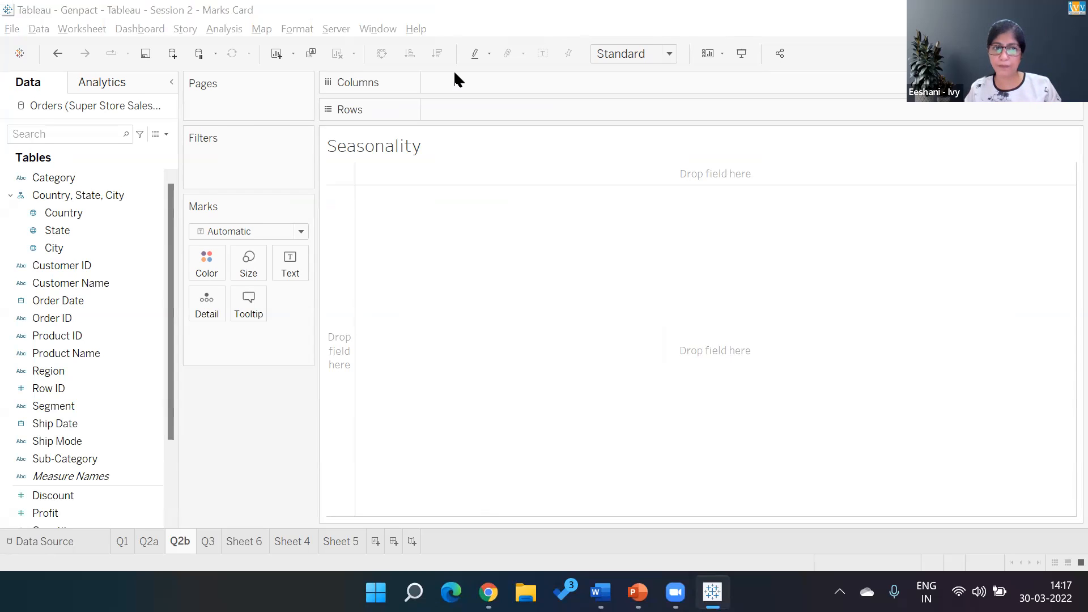
double_click(100, 301)
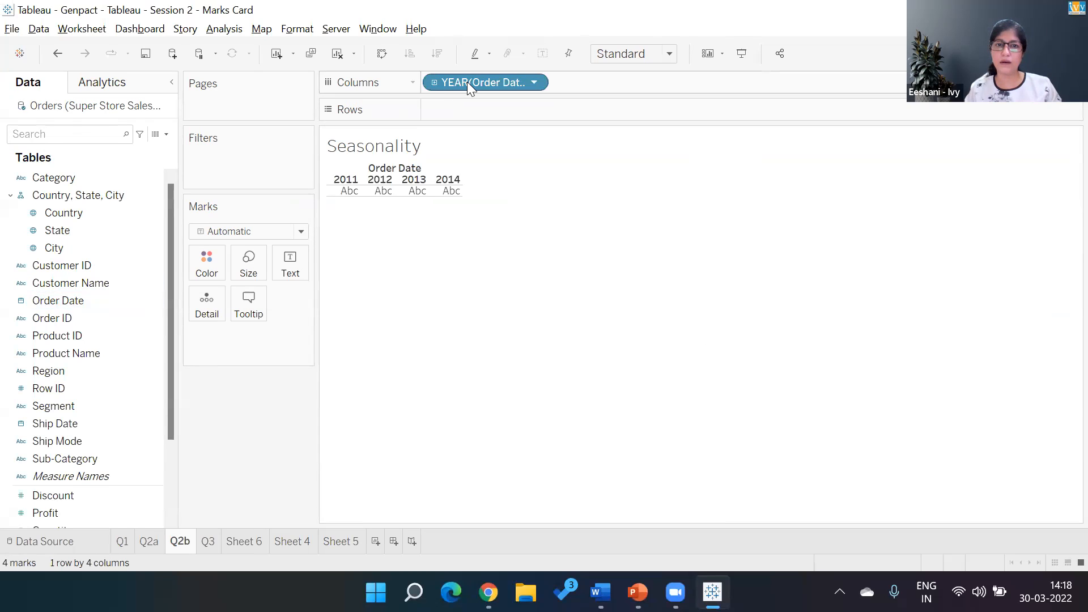
drag(460, 83, 448, 108)
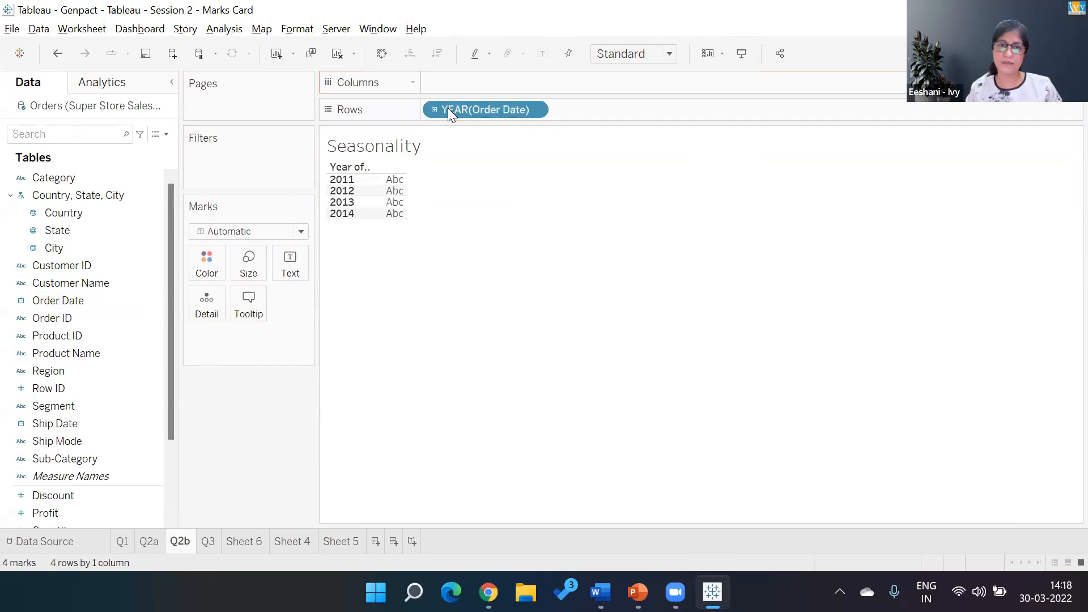
- Add Order Date to Columns and set it to the discrete Month level
double_click(48, 298)
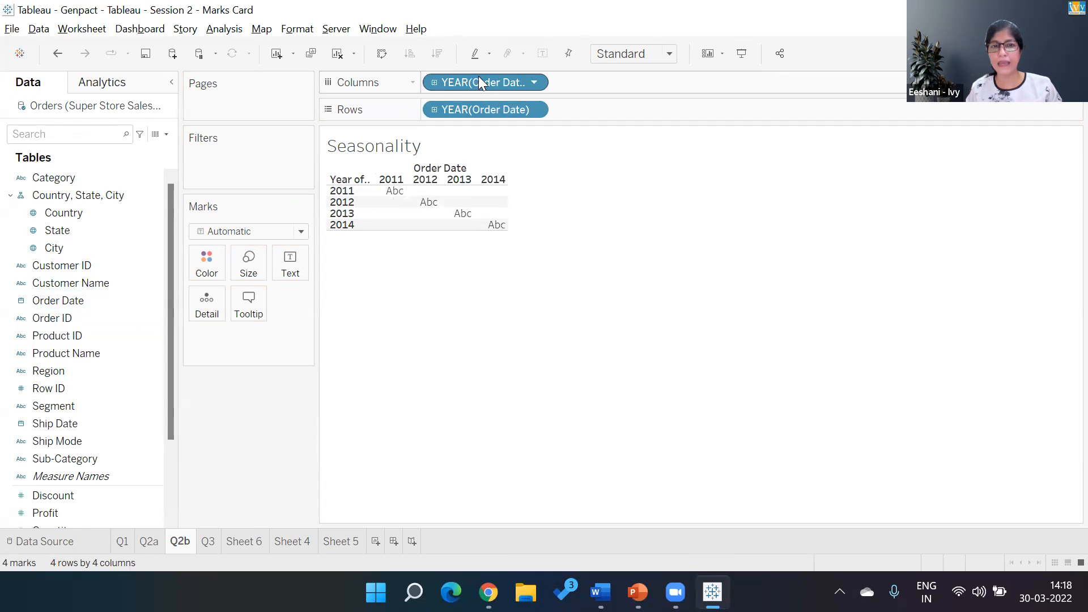
click(533, 82)
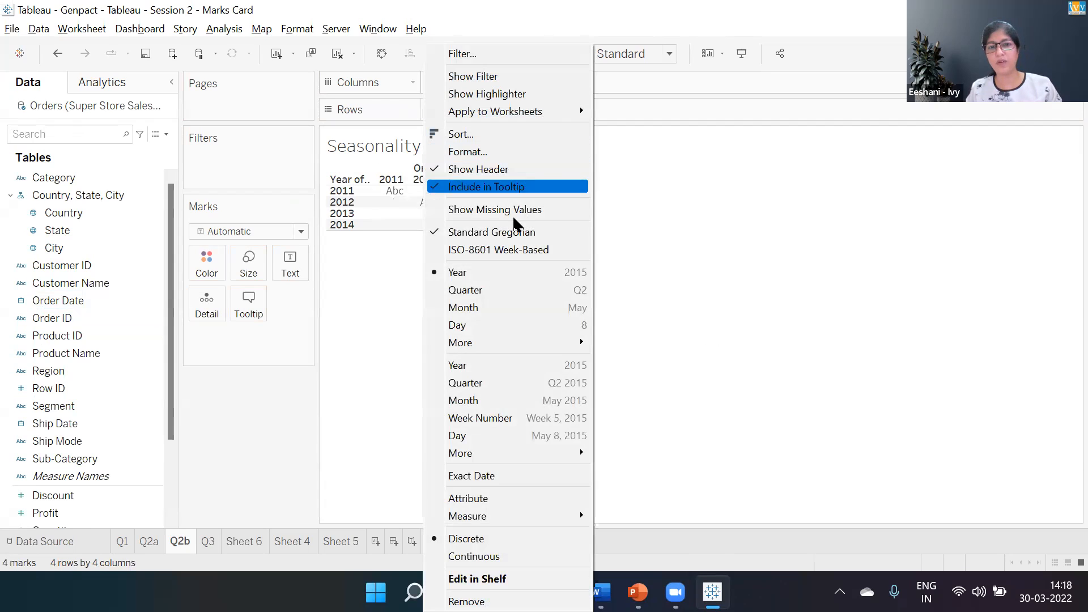
click(478, 309)
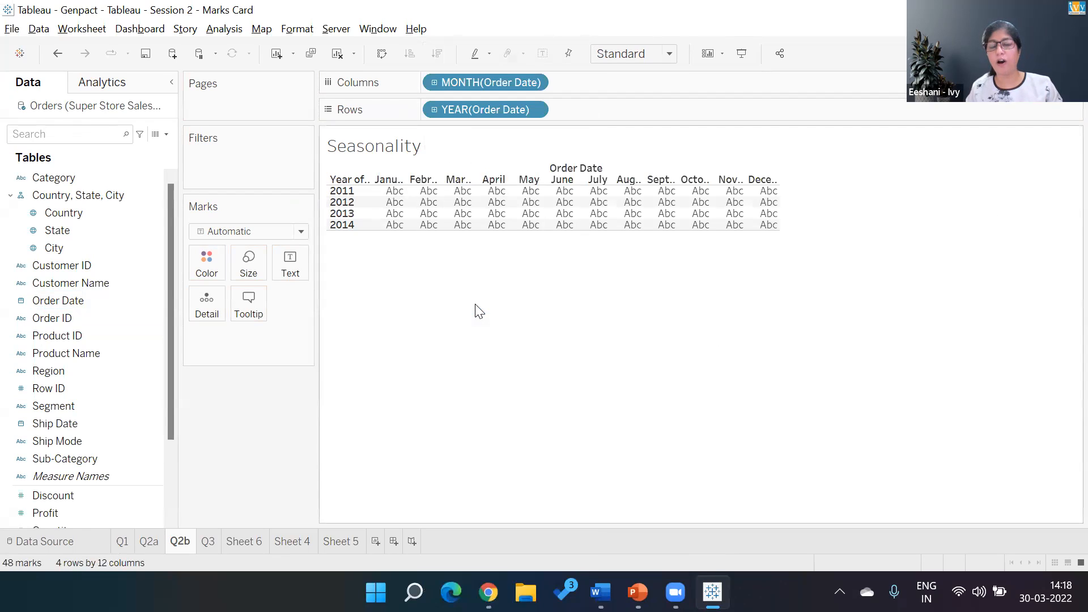
- Add Sales as the values of the year-by-month table
click(91, 496)
scroll(171, 513, down, 3)
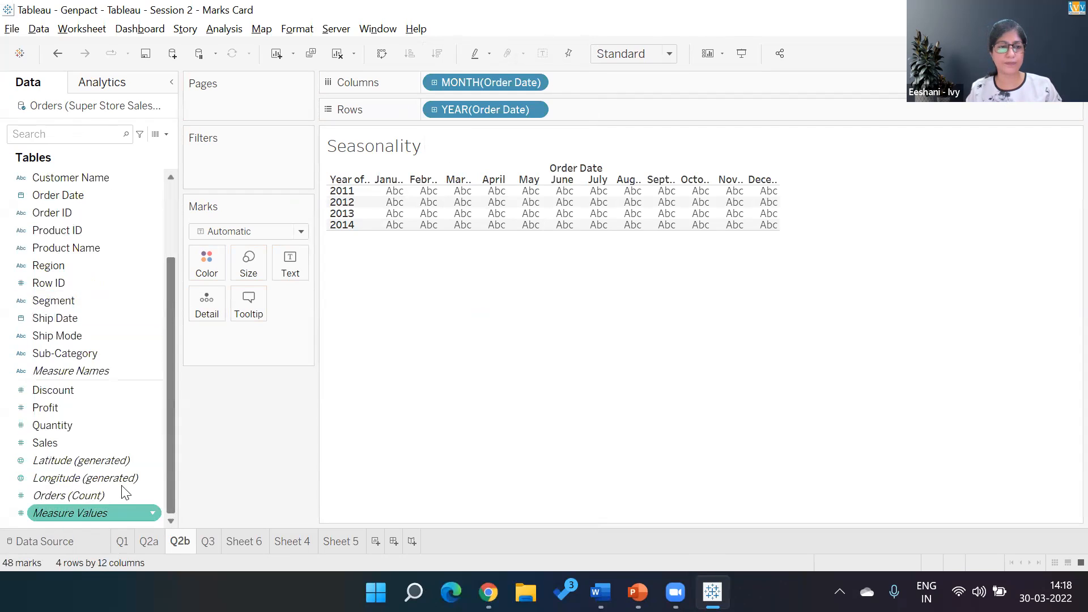
double_click(77, 452)
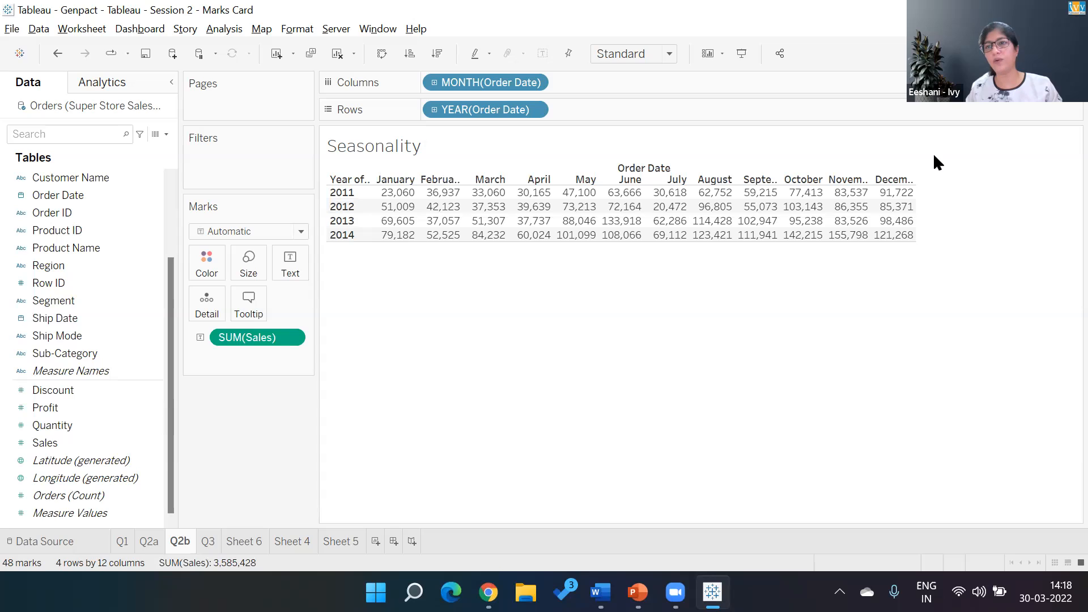
- Convert the Q2b table to a discrete line chart with the Order Date year on Rows and discrete Month on Columns
click(1050, 53)
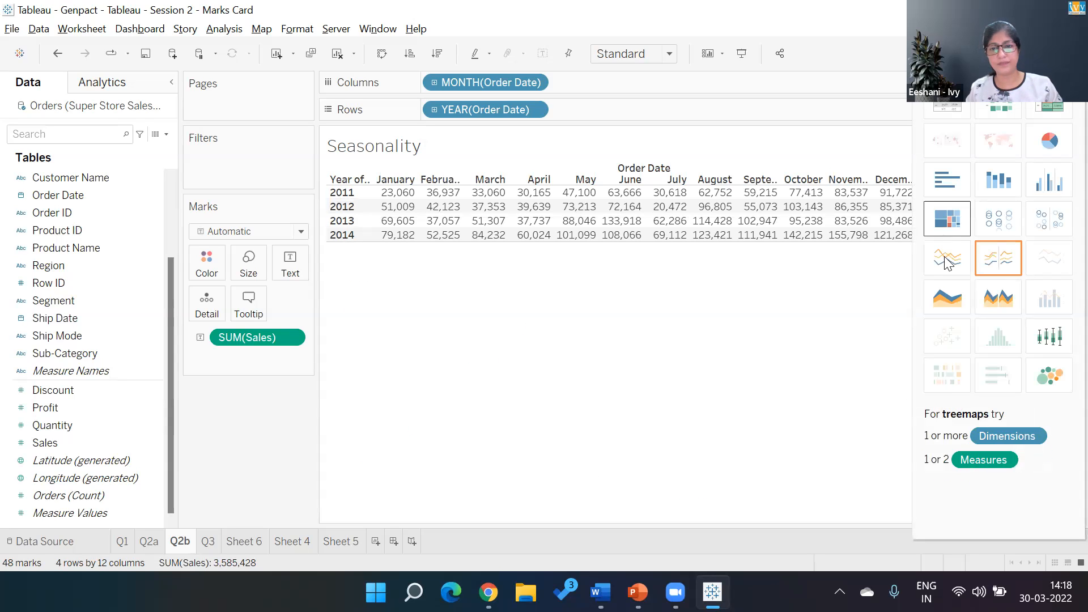
click(946, 261)
drag(58, 195, 428, 113)
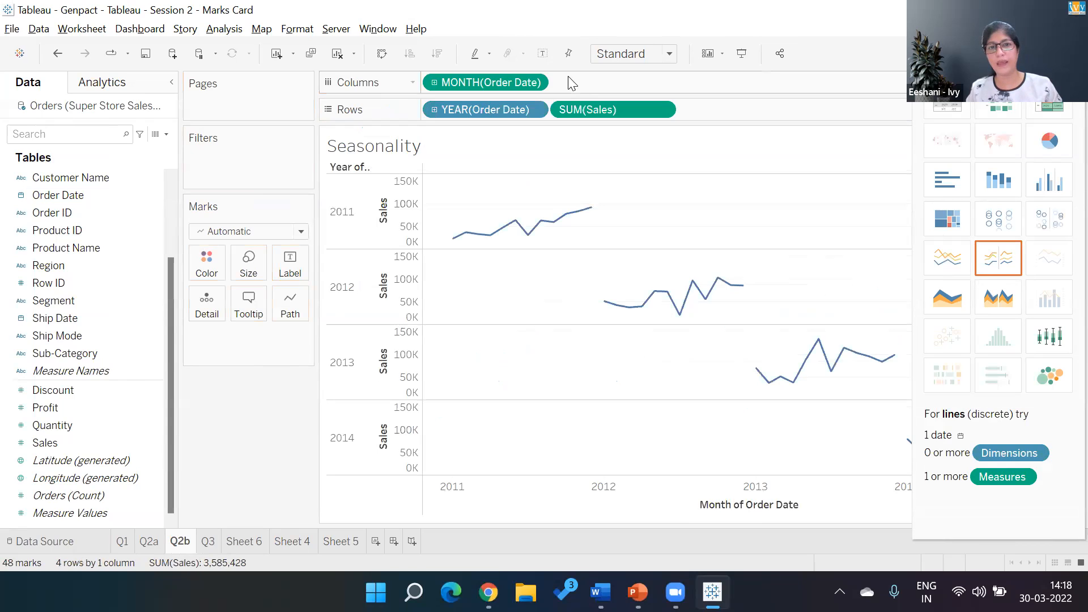
click(534, 82)
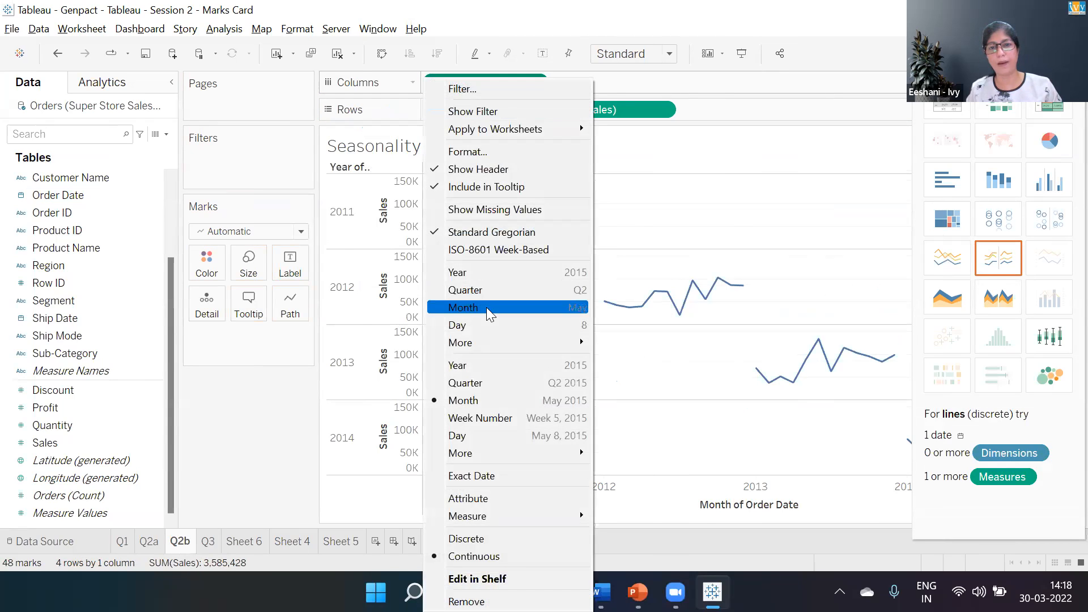
click(487, 308)
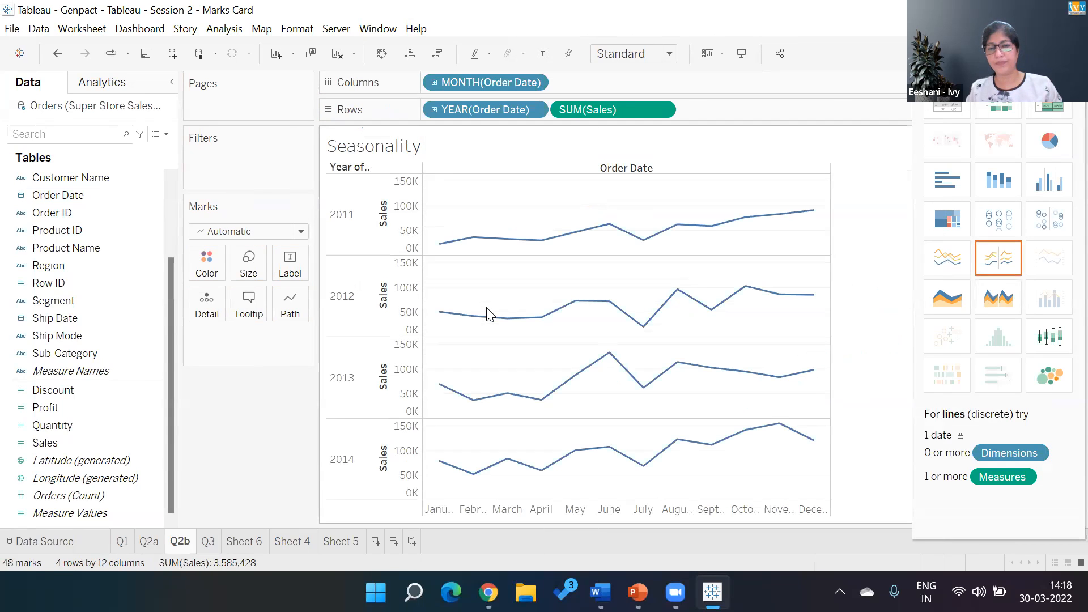
- Show mark labels on the Seasonality lines for the minimum and maximum values only
click(298, 267)
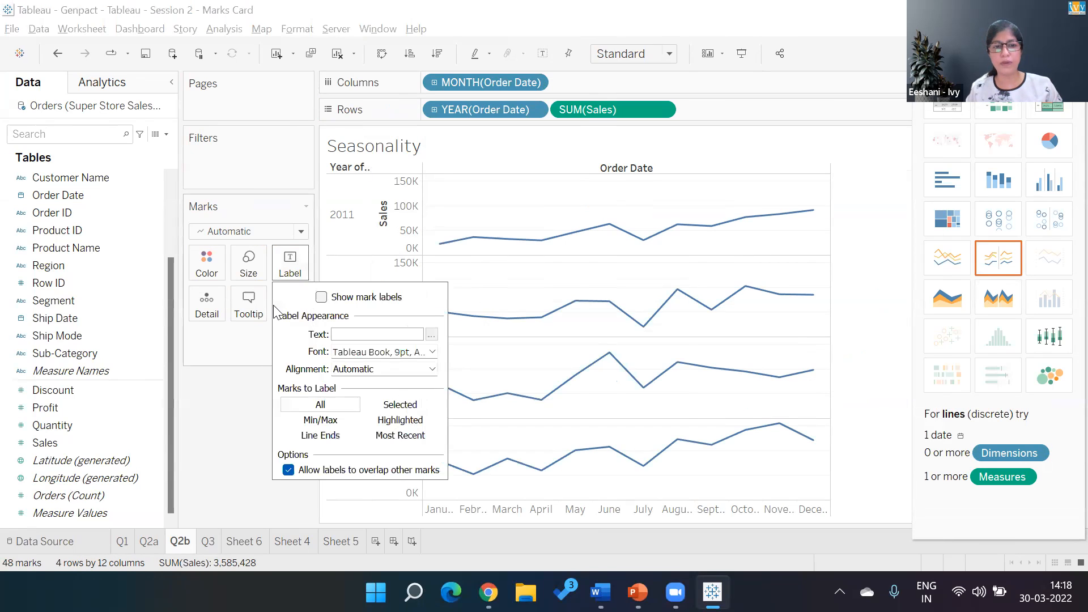
click(327, 435)
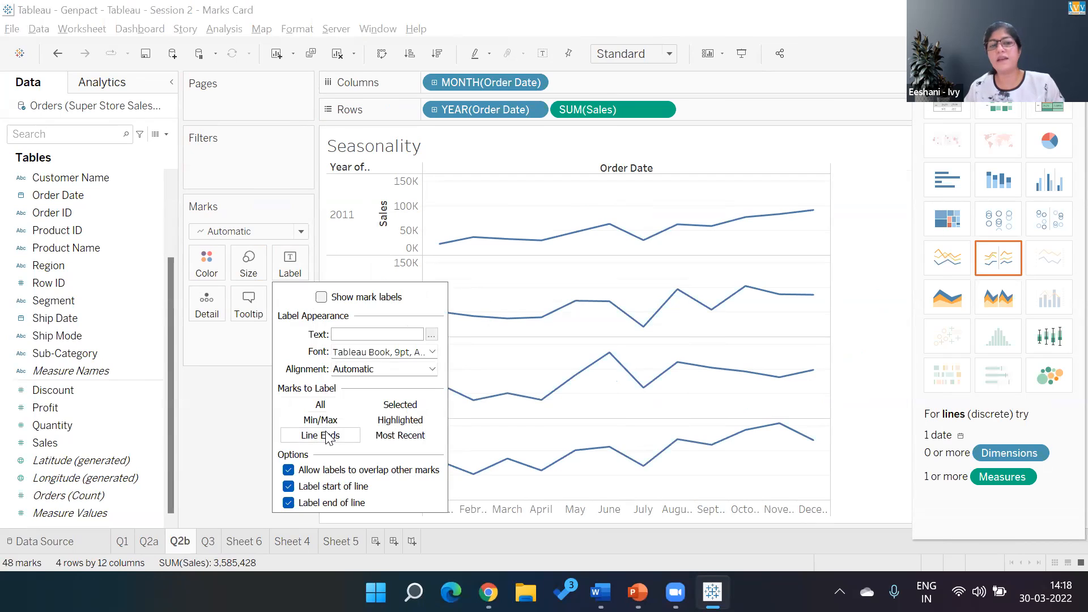
click(321, 297)
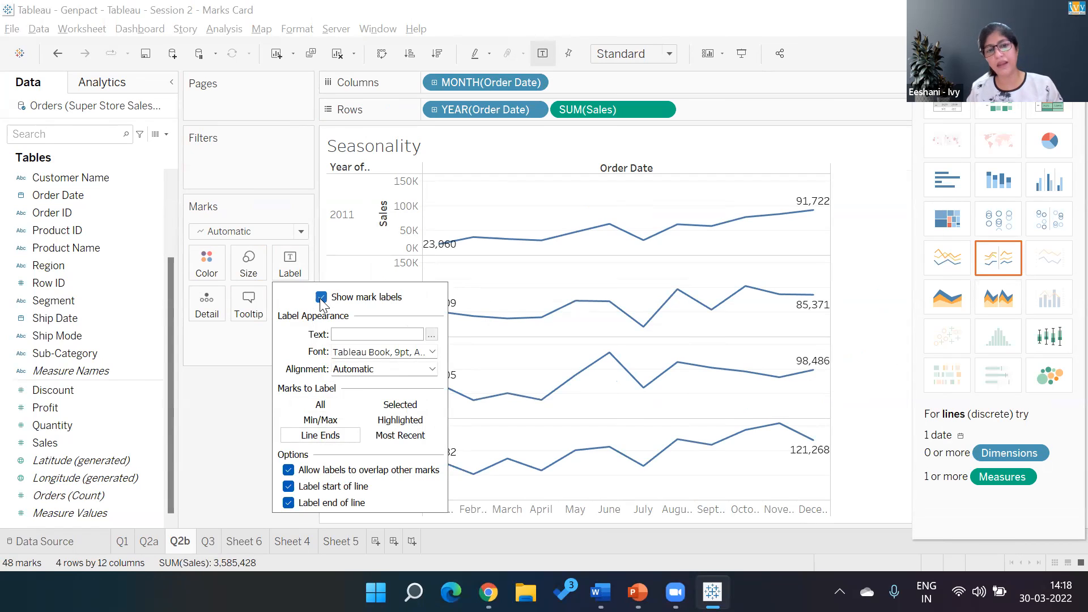
click(340, 424)
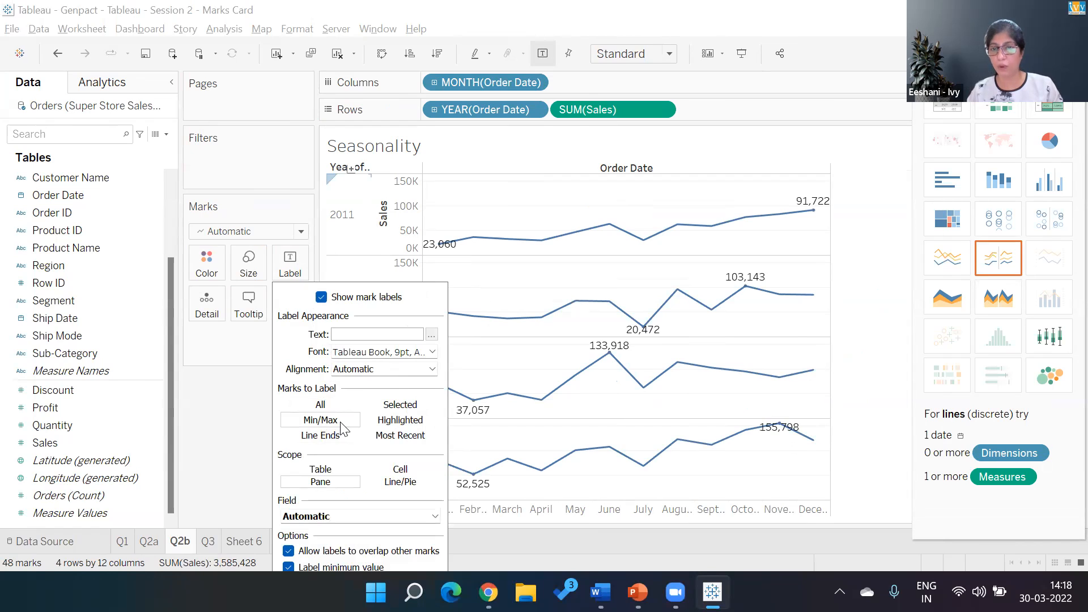
click(219, 479)
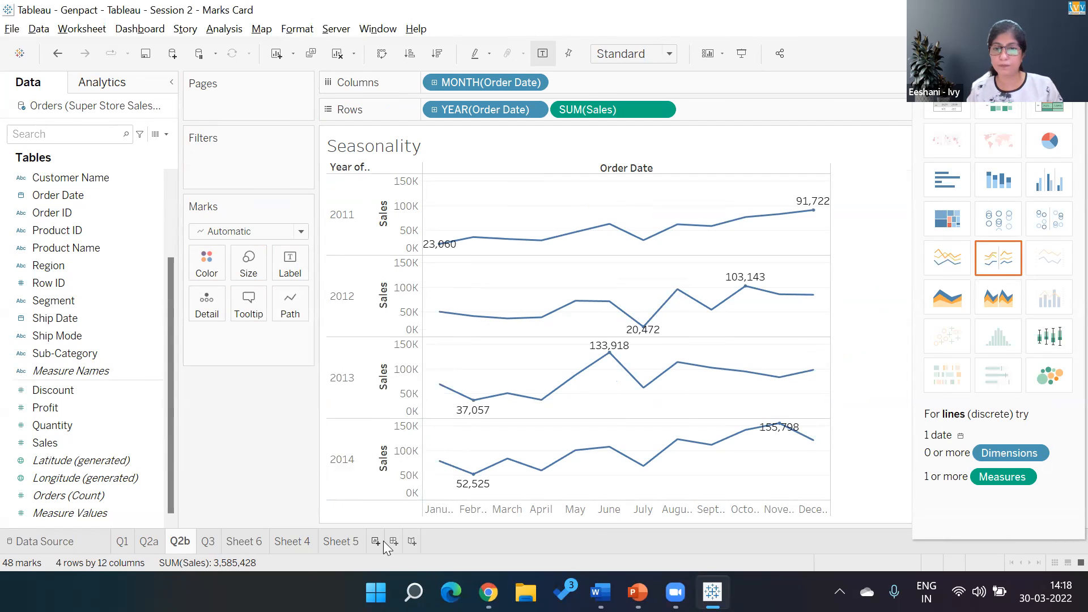
mouse_move(469, 487)
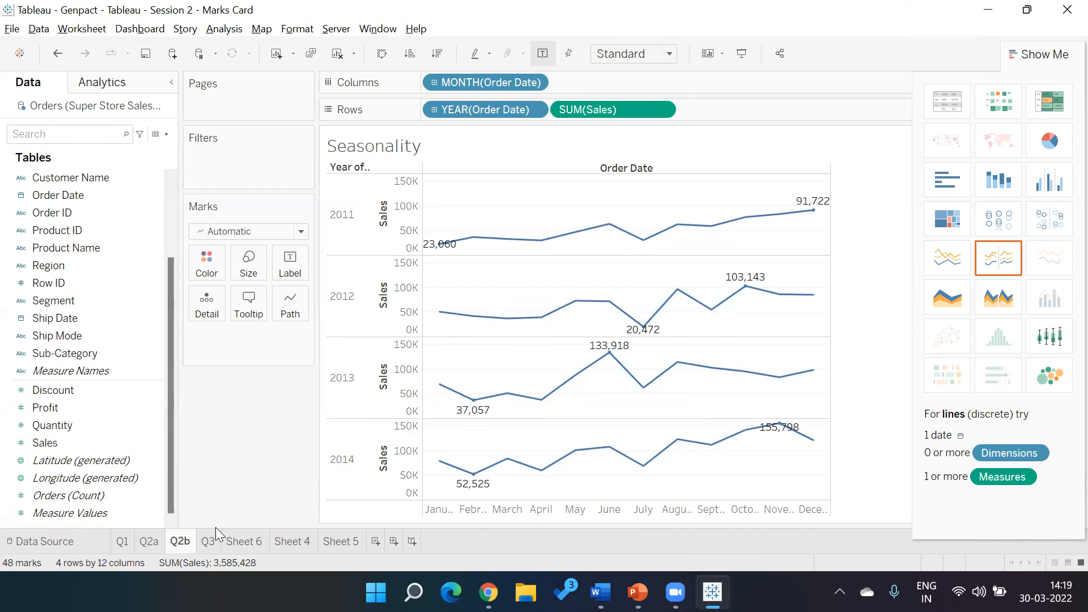
- Review the continuous Month level of Order Date on sheet Q2a and return to Q2b
click(148, 544)
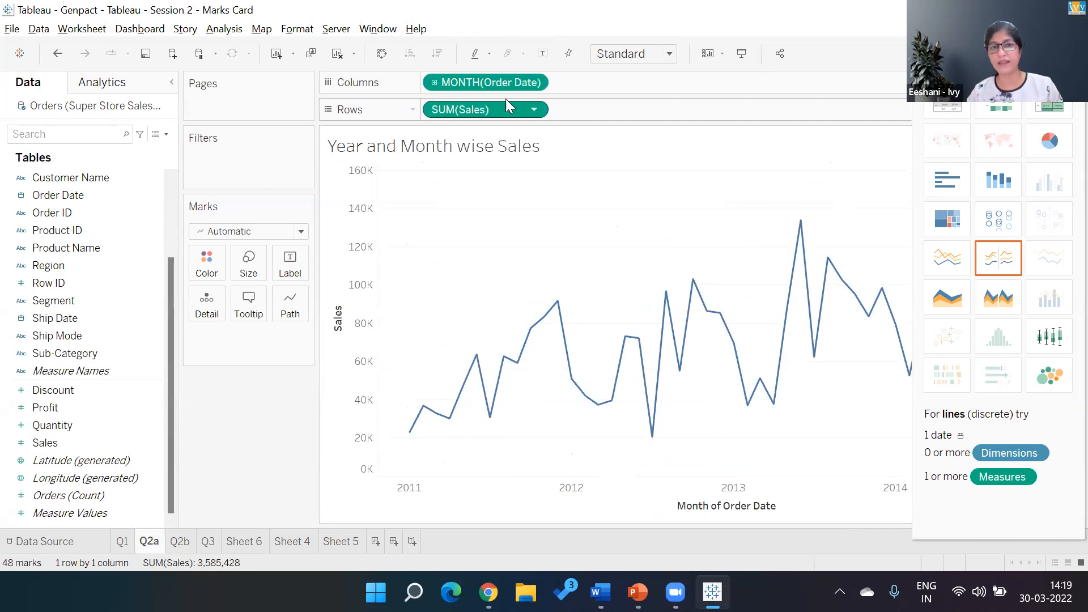
click(534, 83)
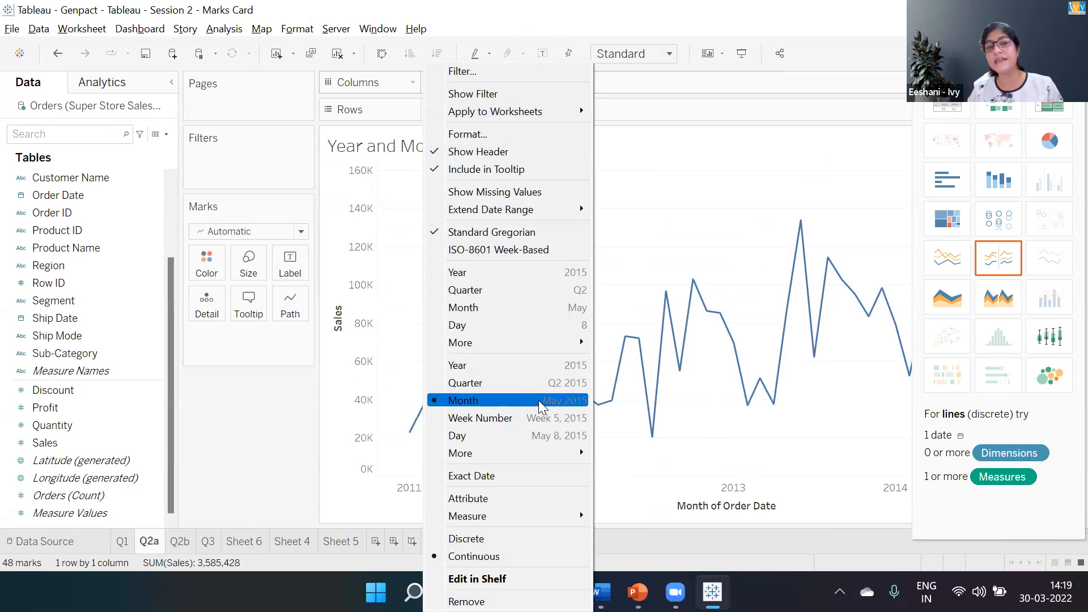
click(285, 410)
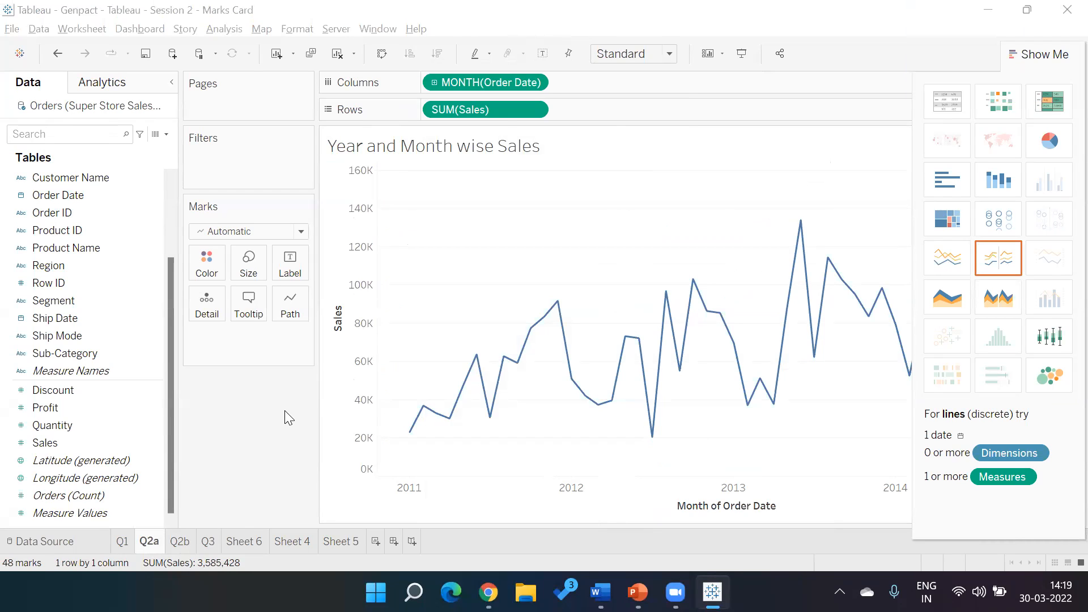
click(675, 142)
click(173, 544)
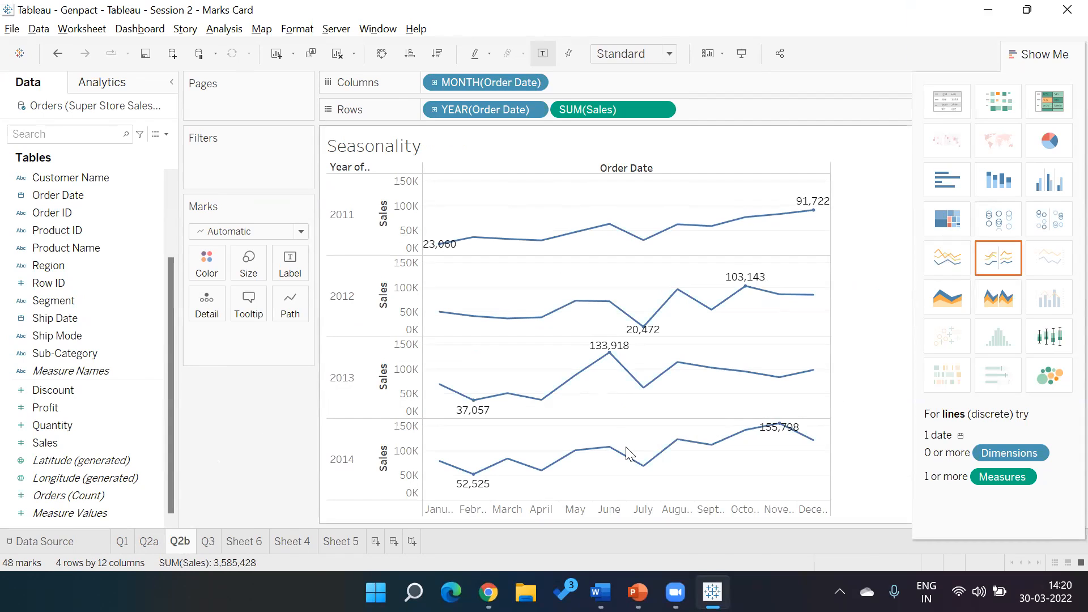
- Review the Min/Max mark label settings of the Seasonality chart and look briefly at Sheet 6
click(292, 264)
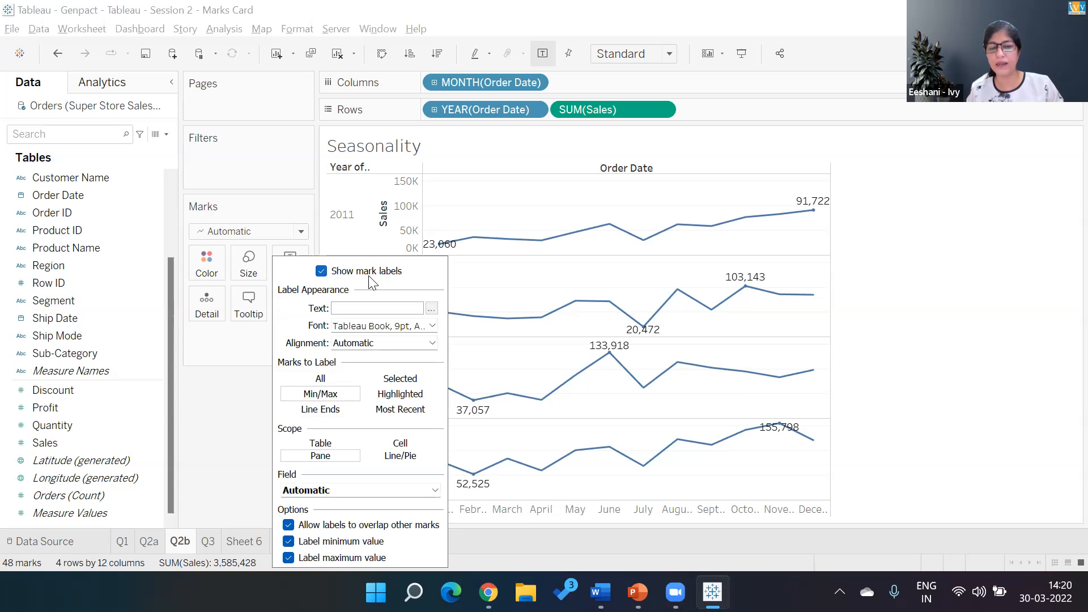
click(219, 453)
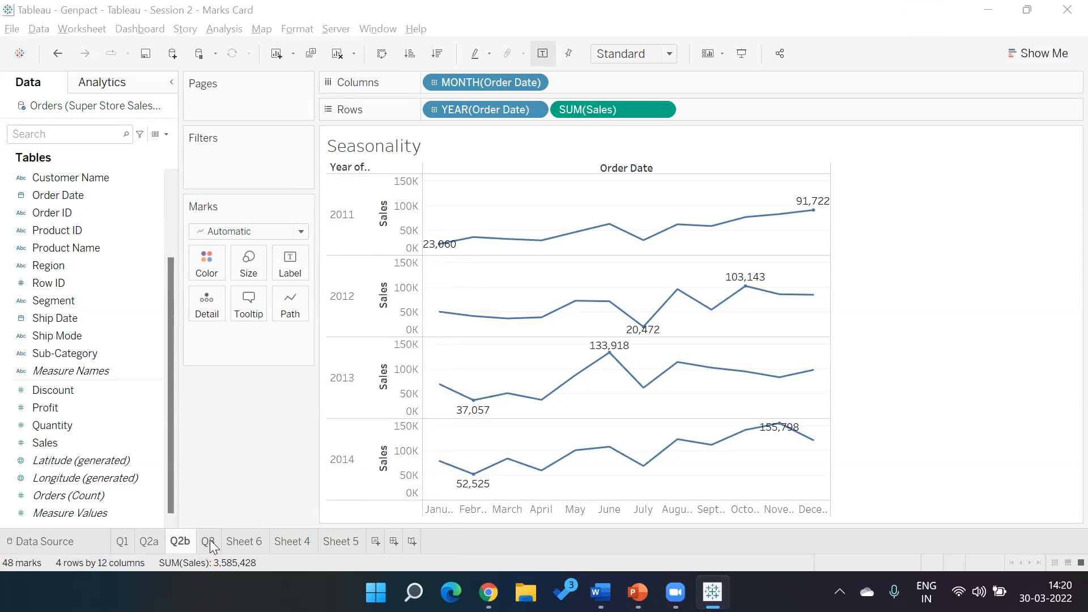
click(245, 541)
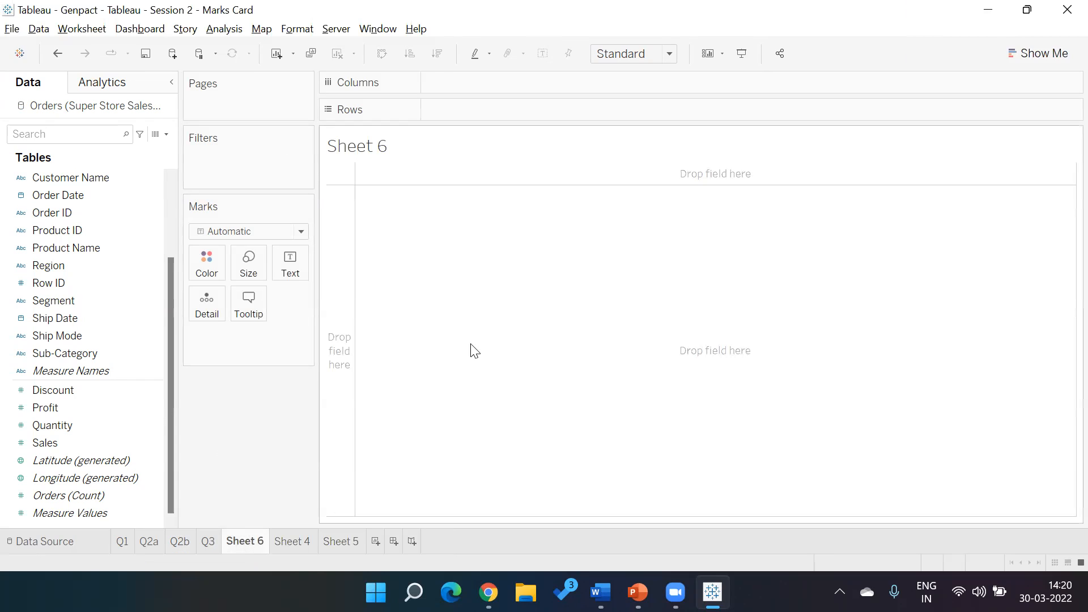
click(179, 542)
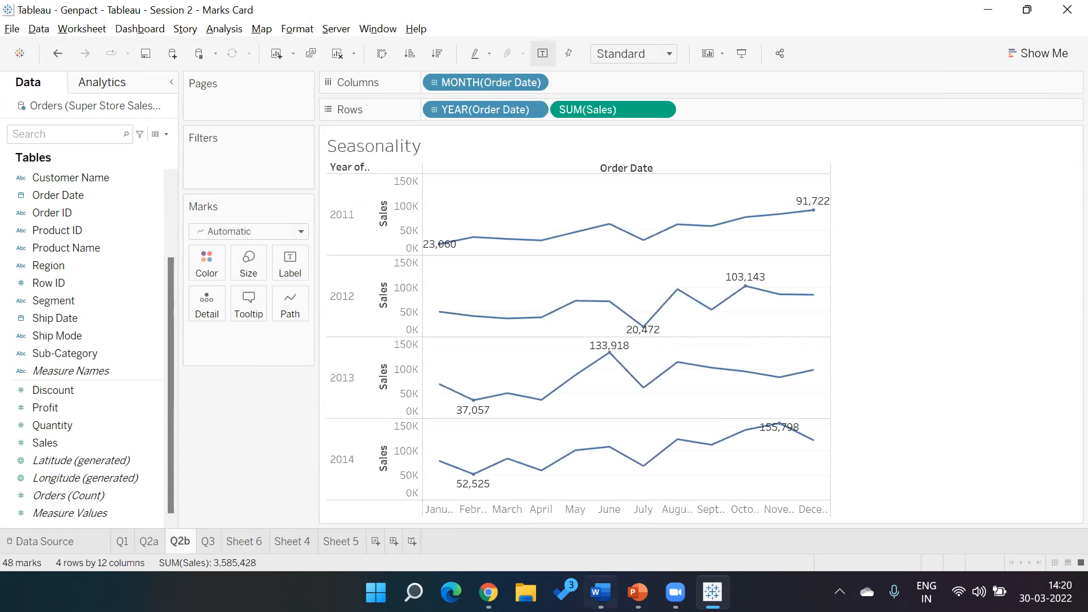
- Switch to PowerPoint and remove the bold formatting from the category sales through ship mode bullets on the SuperStore data slide
click(637, 592)
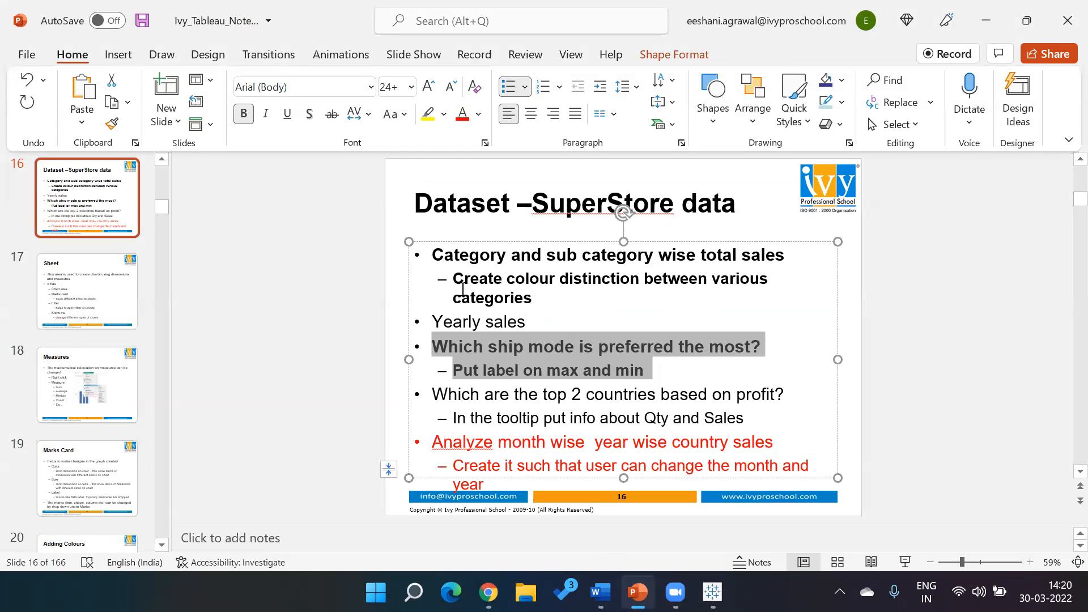
click(435, 255)
key(shift+Down)
key(shift+Down)
key(shift+Down)
key(shift+Down)
key(shift+Down)
key(shift+Down)
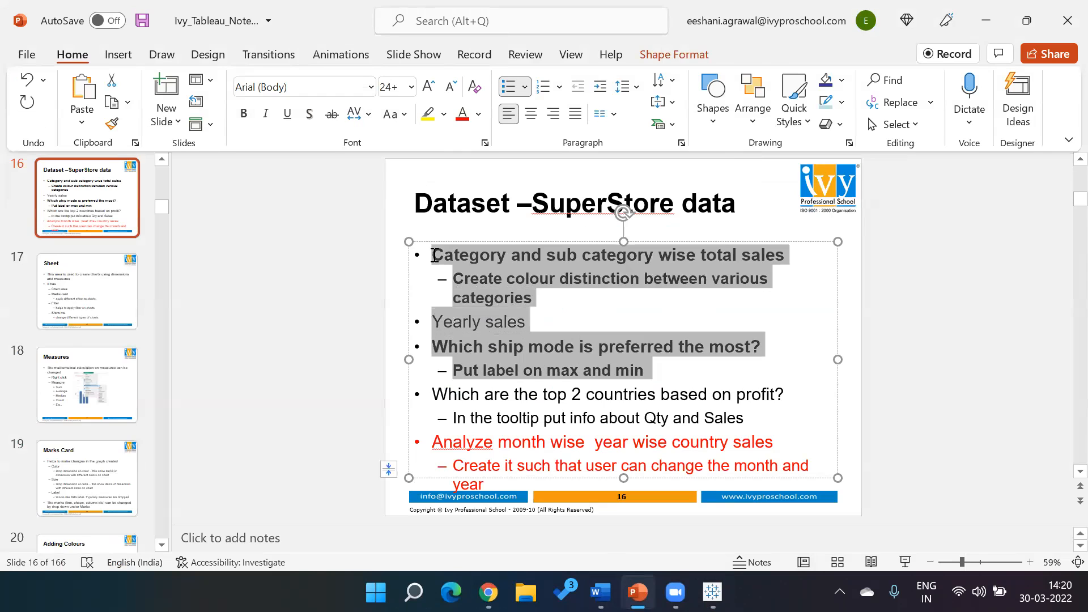
key(ctrl+b)
key(Right)
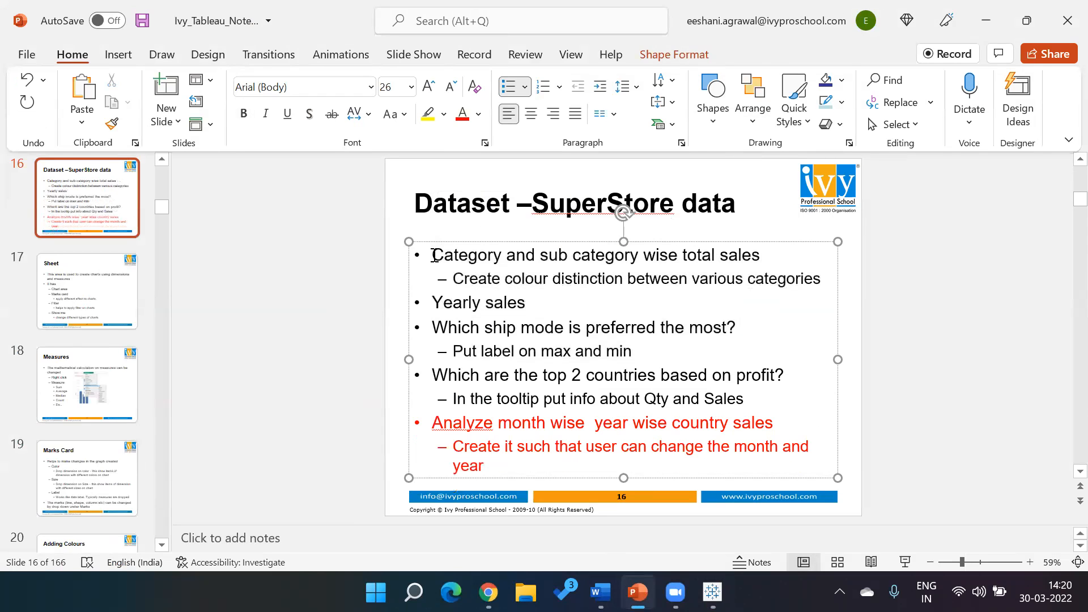
- Return to Tableau and open the blank Sheet 6
key(alt+Tab)
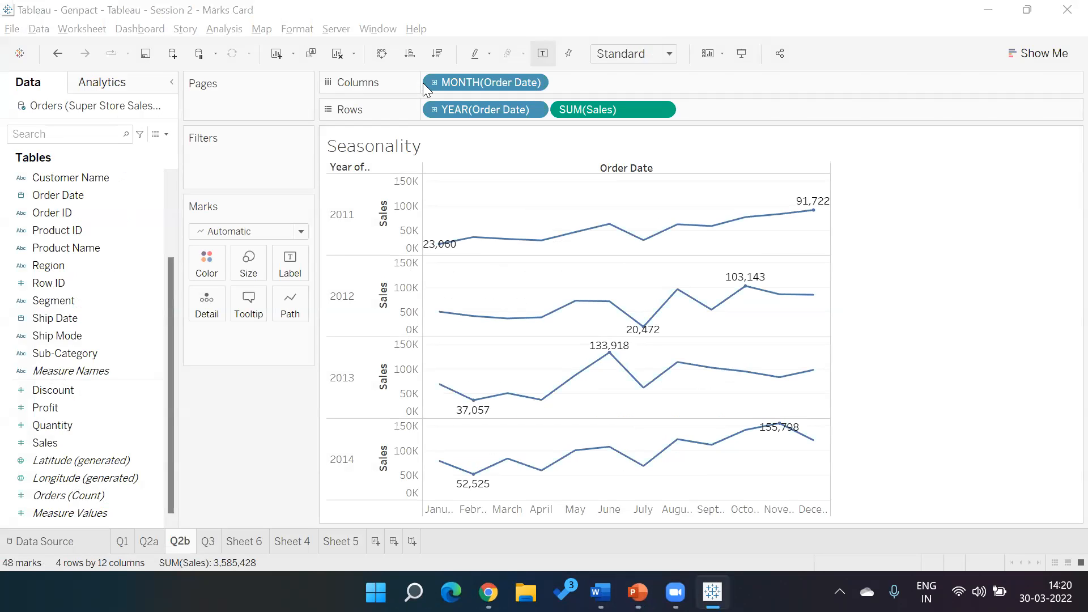
click(669, 144)
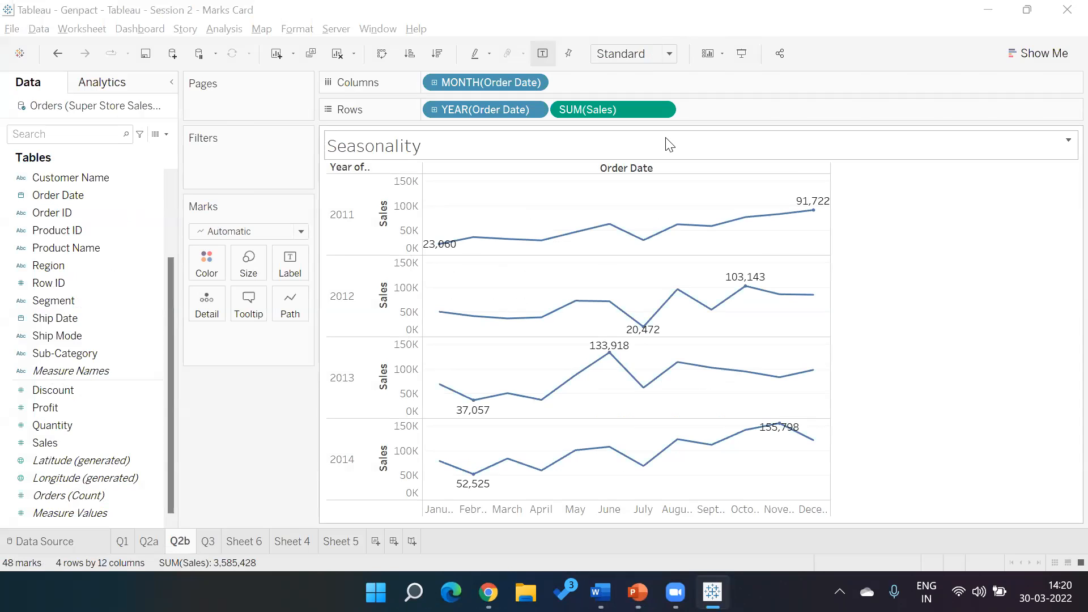
click(245, 542)
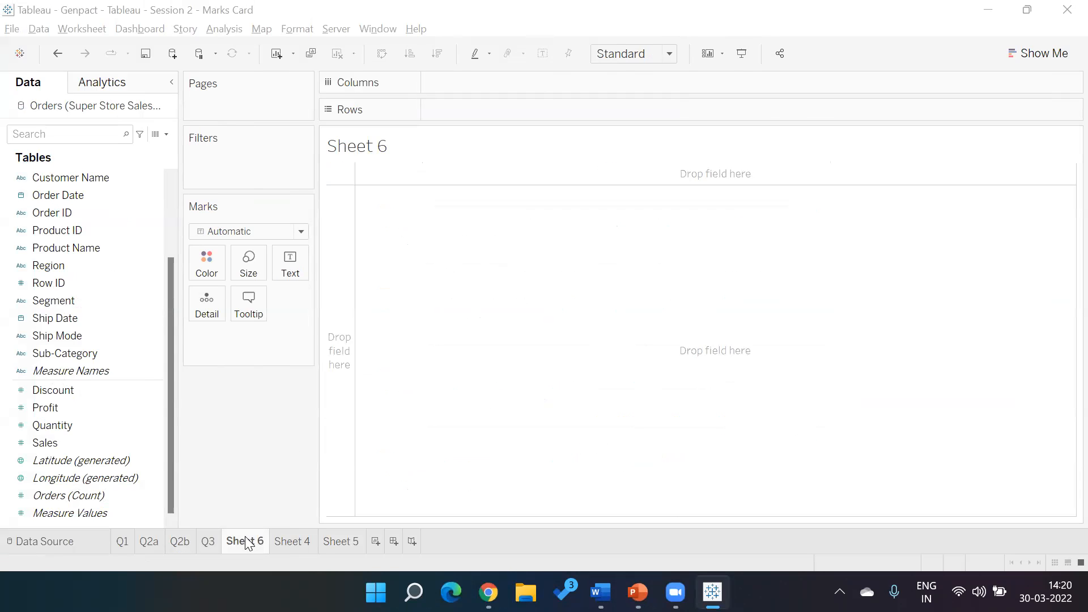
key(alt+Tab)
key(alt+shift+Tab)
key(alt+Tab)
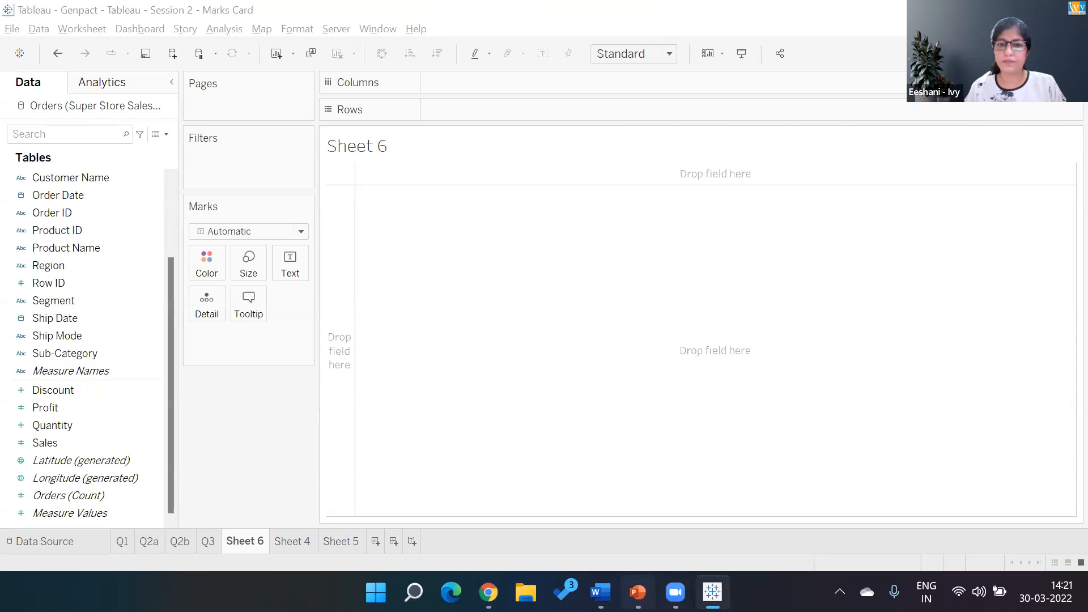
- Read the PowerPoint question about the top 2 countries by profit and its tooltip requirement, and return to Tableau
click(638, 592)
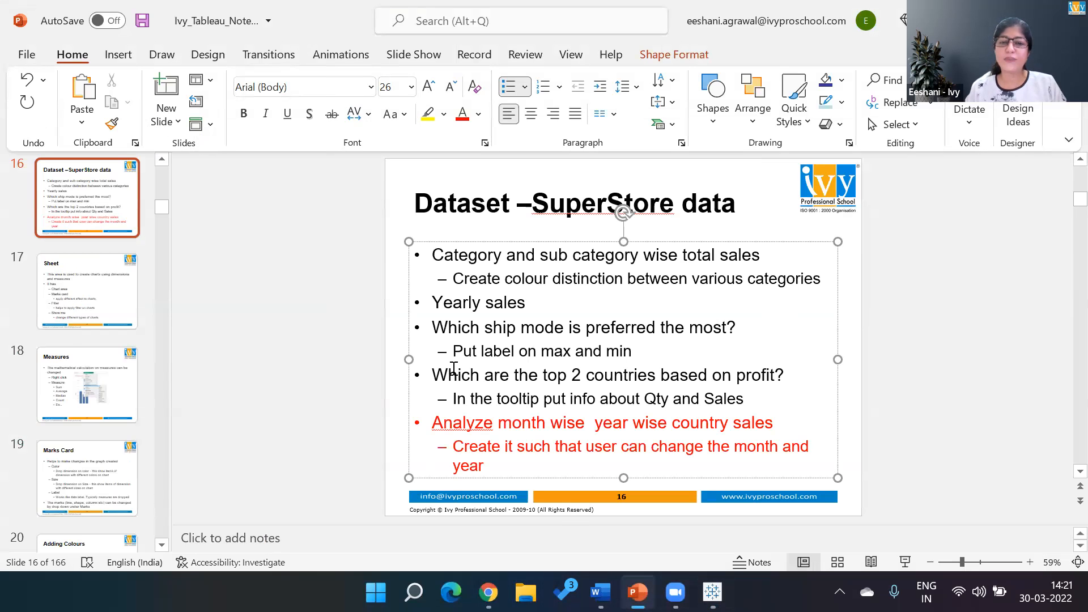
drag(431, 378, 757, 393)
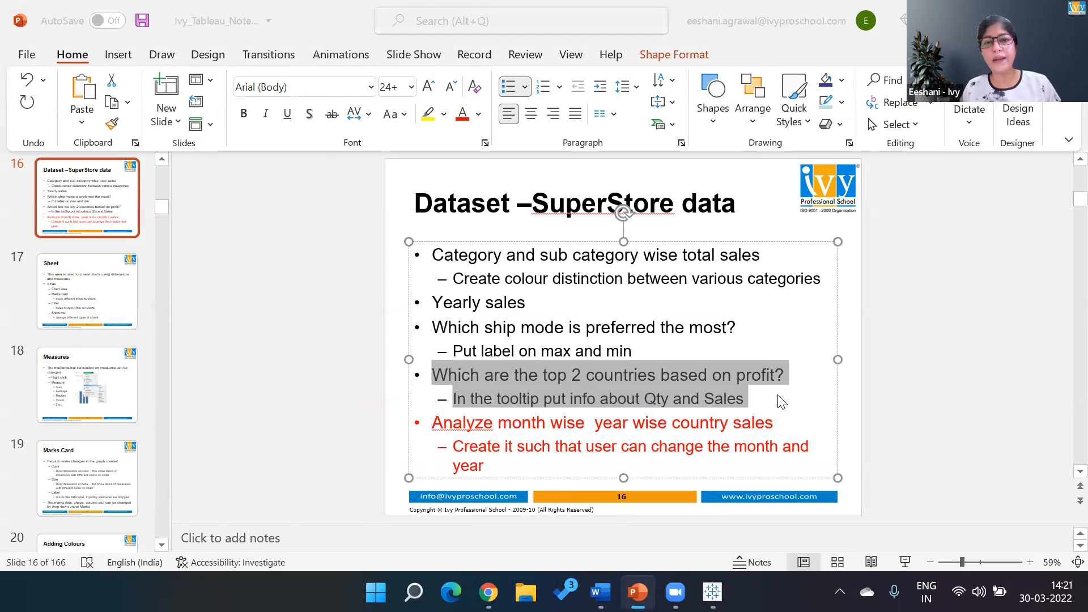
key(alt+Tab)
key(alt+Tab)
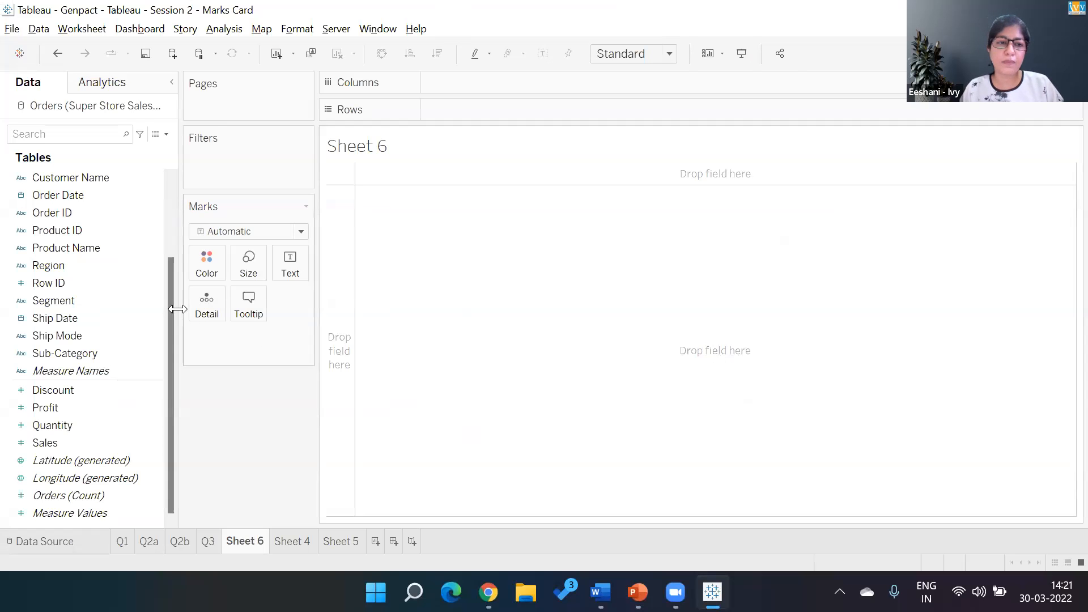
- Plot the Country field as a symbol map on Sheet 6
scroll(168, 258, up, 1)
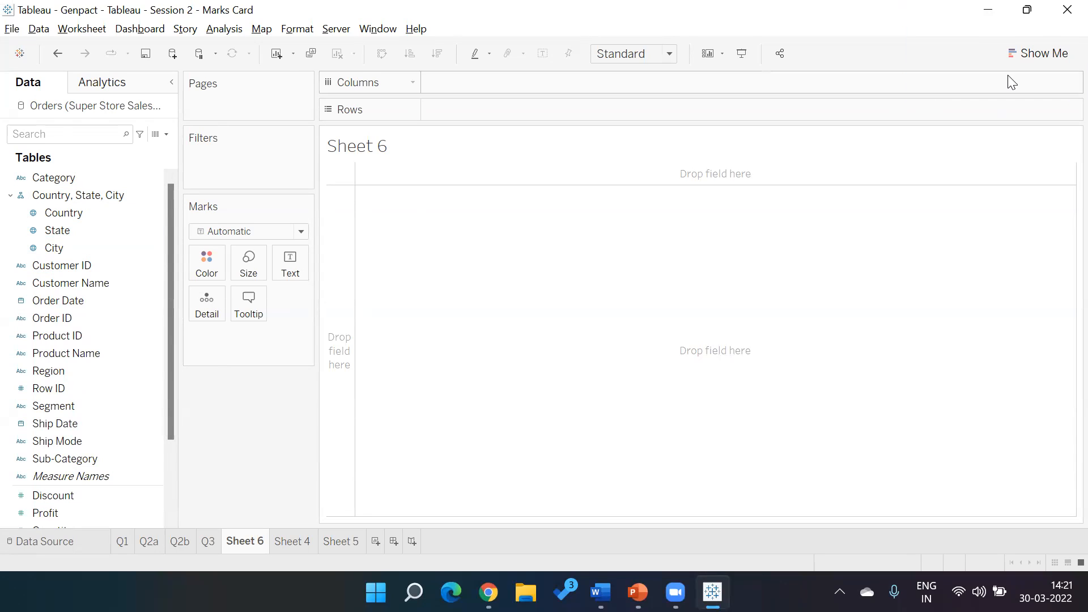
click(1038, 50)
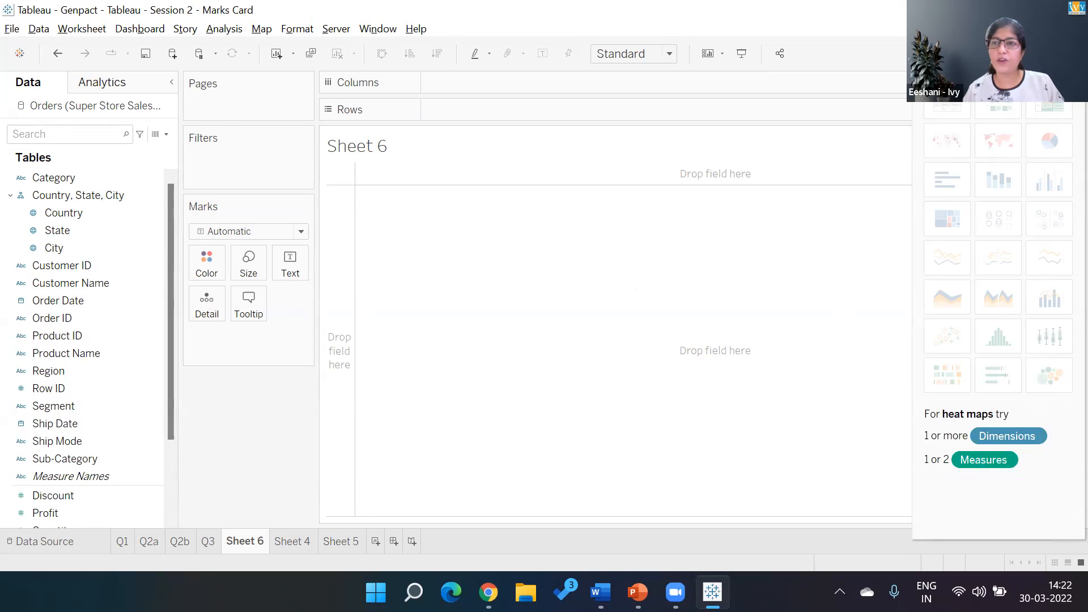
click(1050, 54)
click(57, 212)
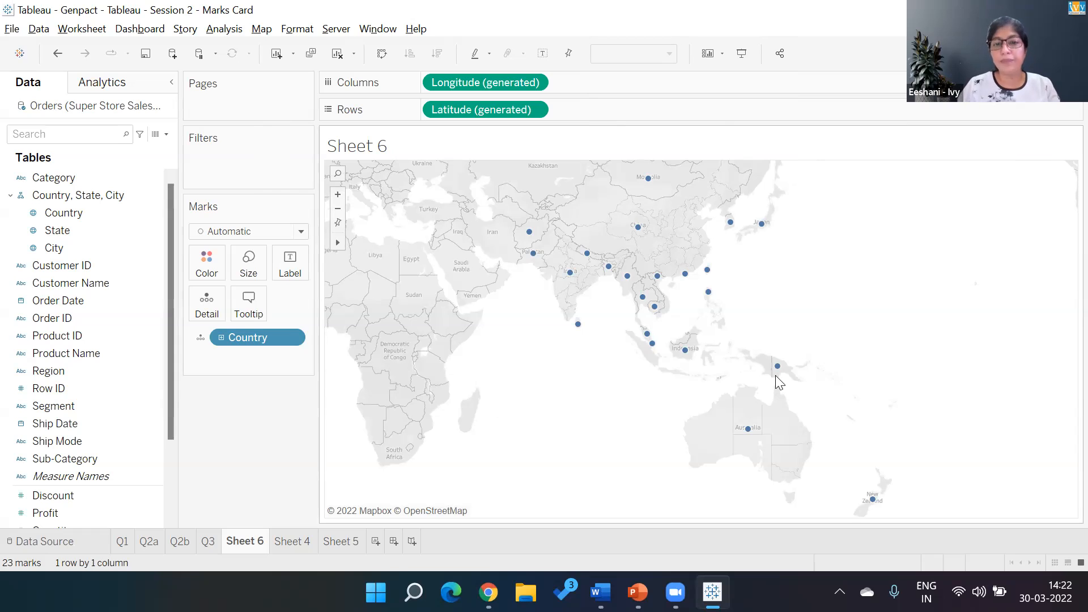
mouse_move(580, 335)
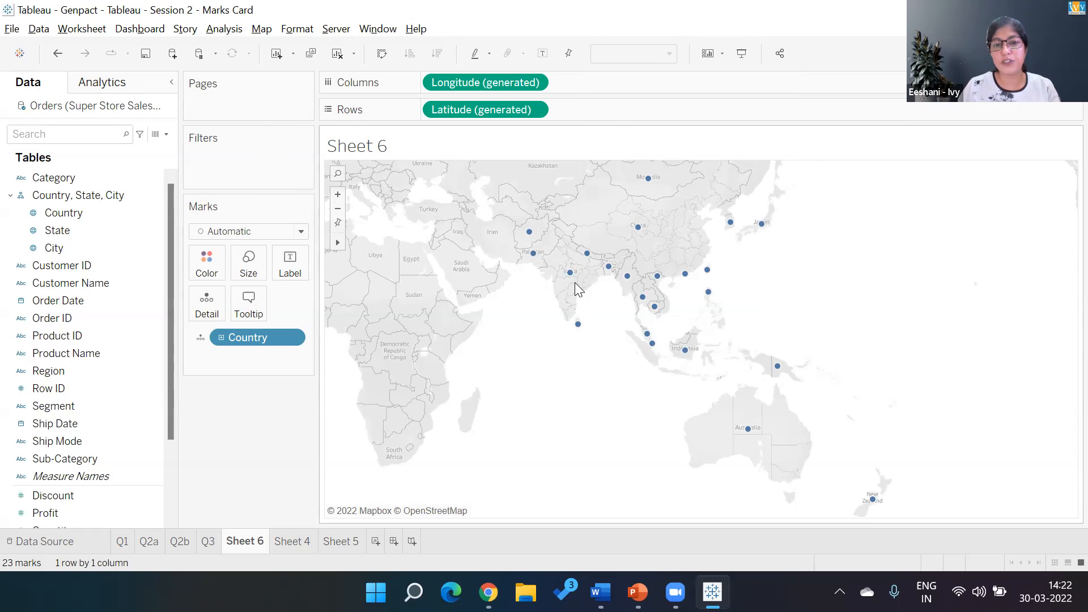
mouse_move(531, 238)
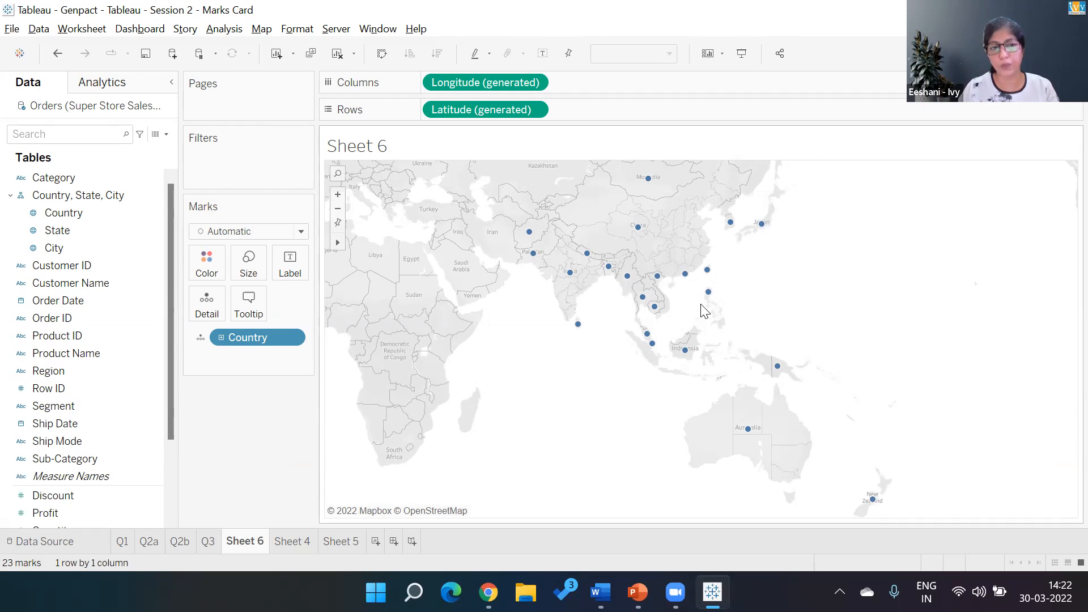
- Add Sales to the country map so that it sizes the marks
drag(170, 322, 164, 433)
click(92, 498)
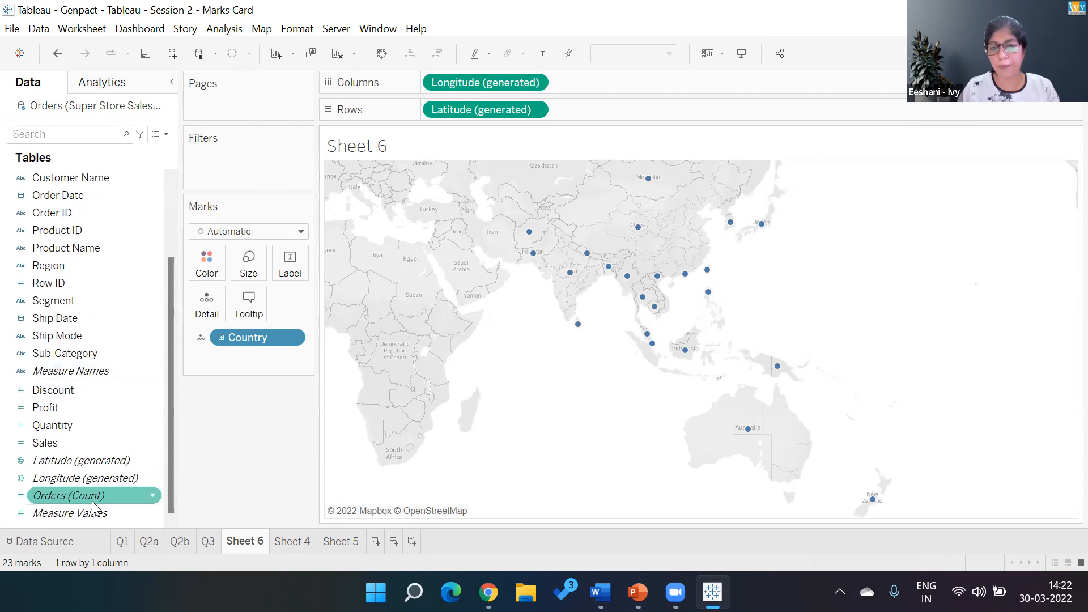
double_click(59, 444)
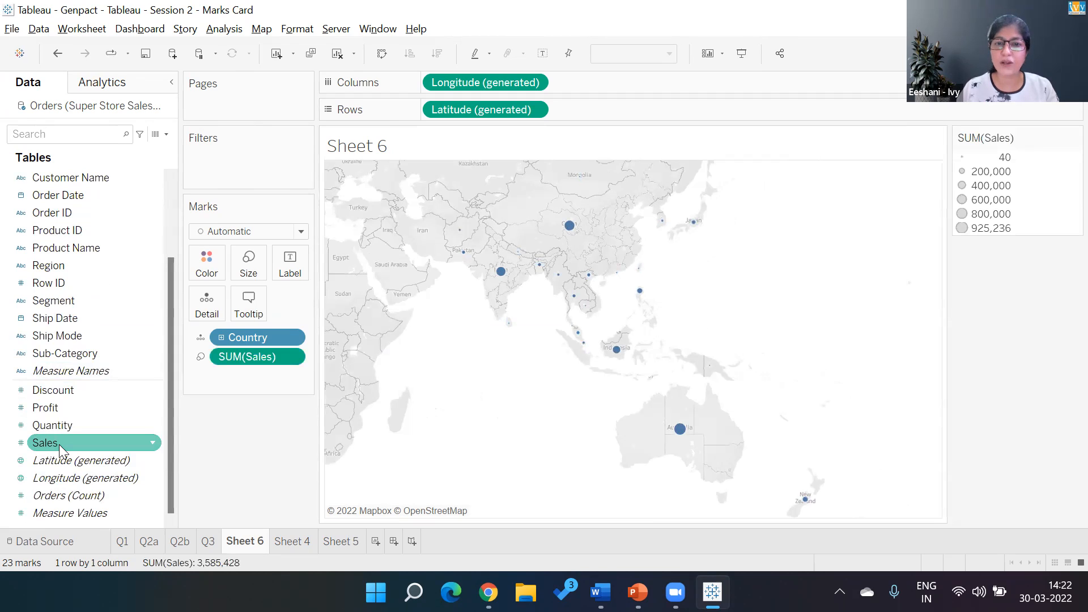
- Enlarge the Sales-sized country marks on the symbol map
click(398, 389)
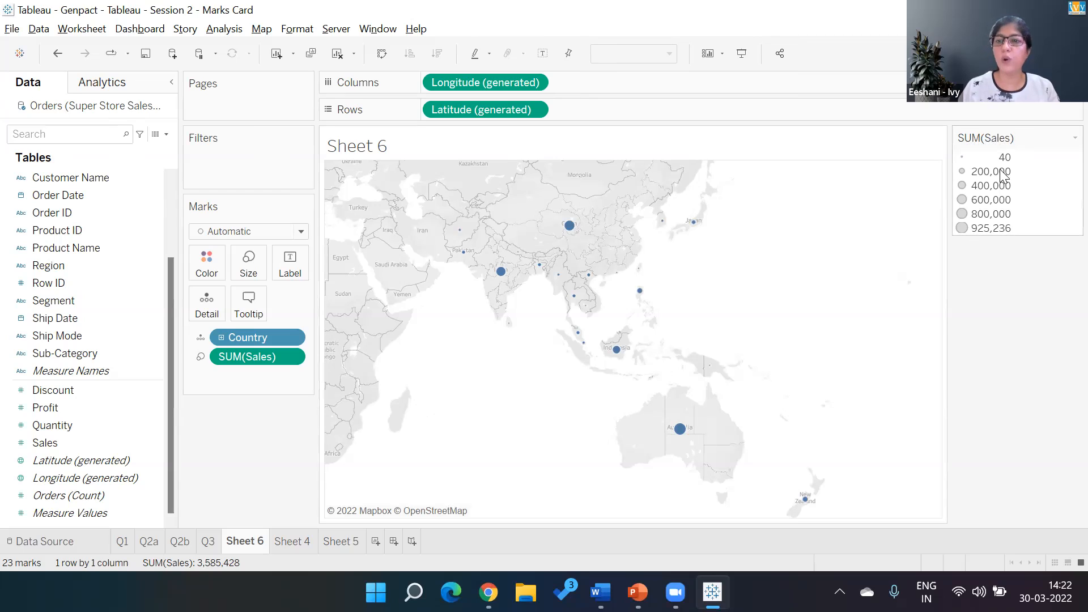
click(249, 273)
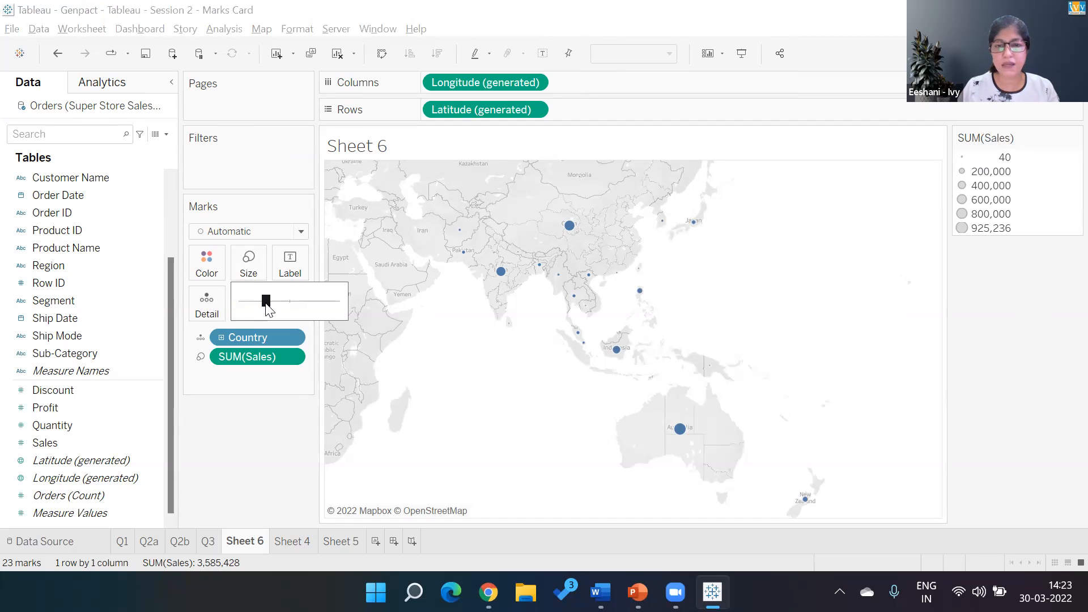
drag(266, 305, 285, 306)
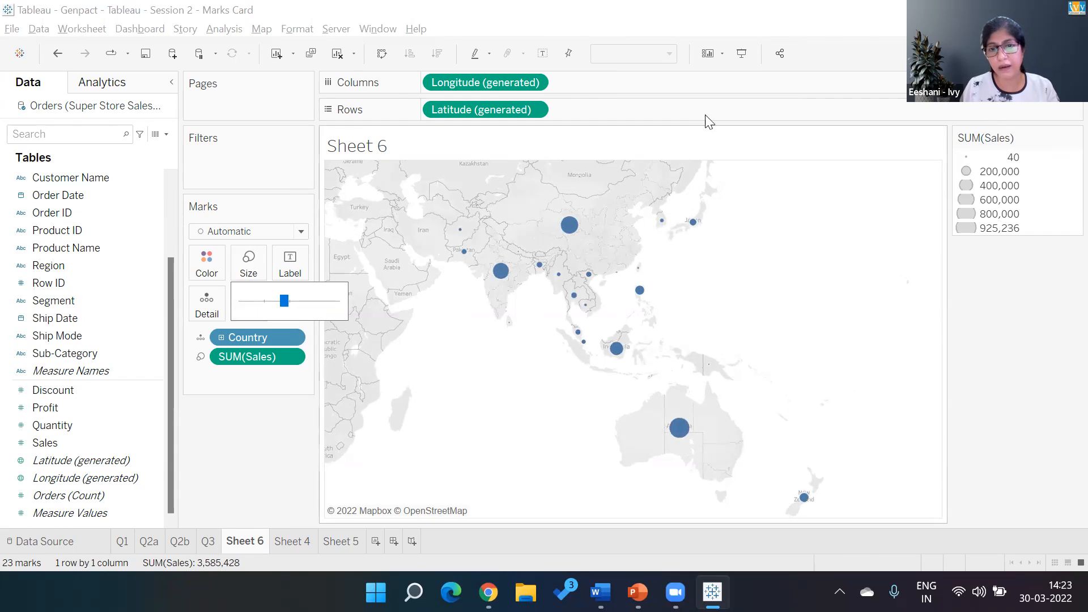
click(532, 463)
- Change the country marks to the Shape type and assign the orange dollar coin from the Custom shape palette
click(301, 233)
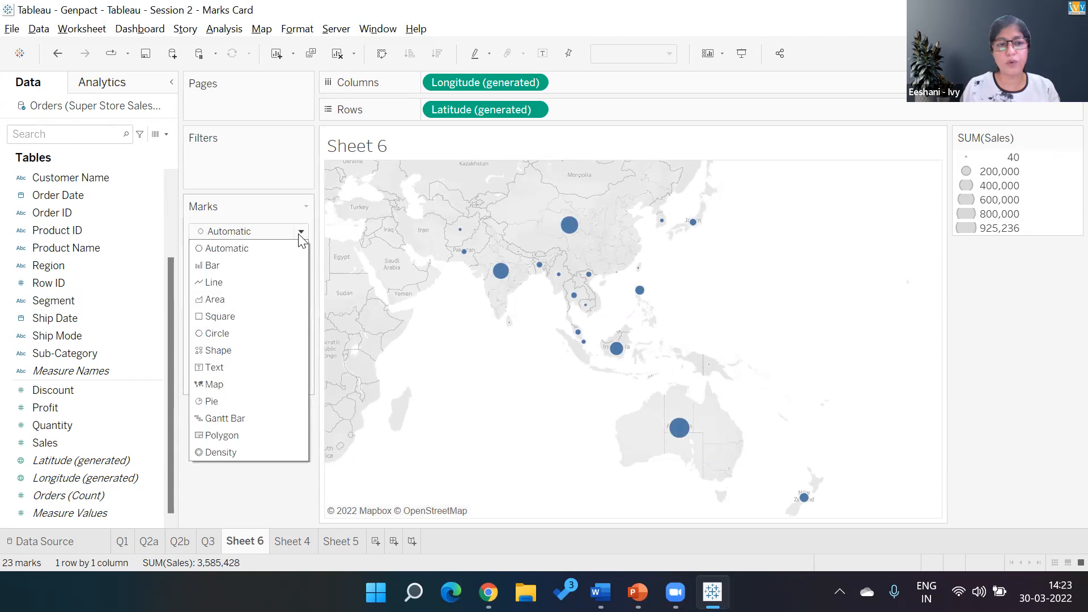
click(215, 352)
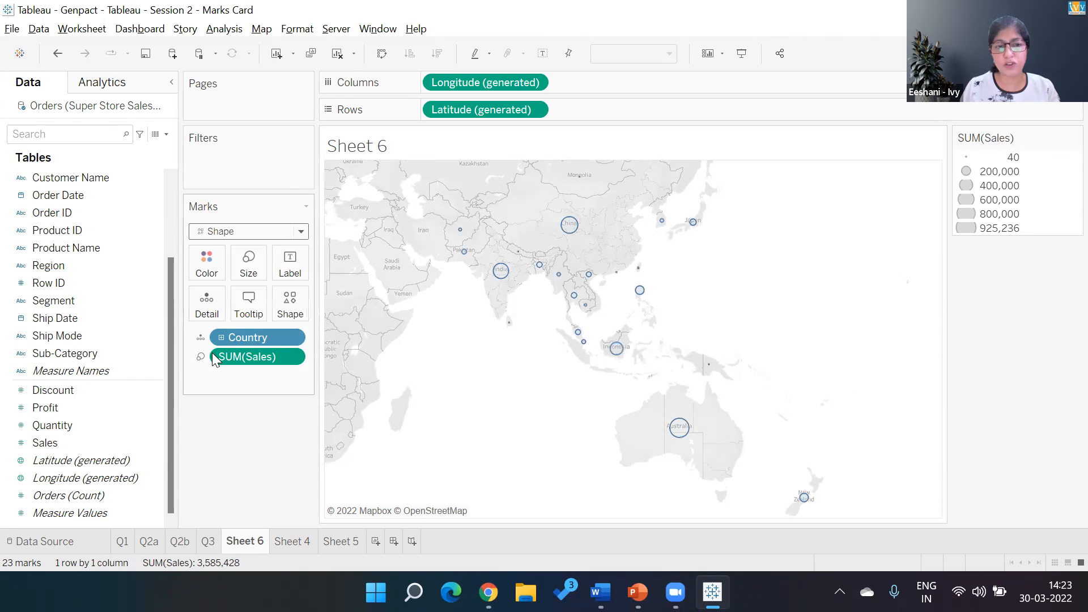
click(307, 303)
click(308, 392)
click(578, 210)
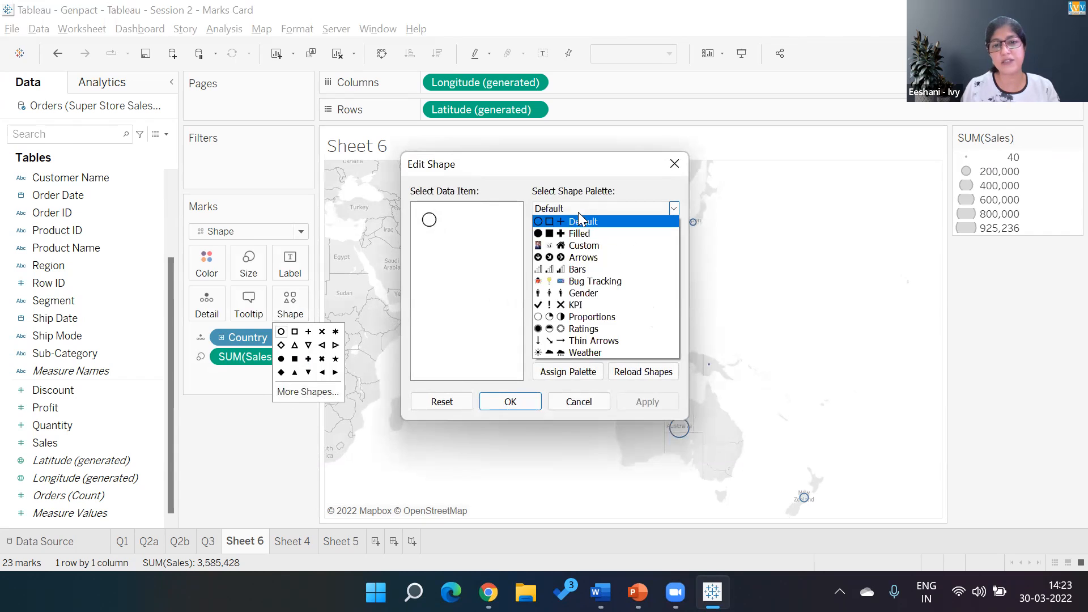
click(584, 246)
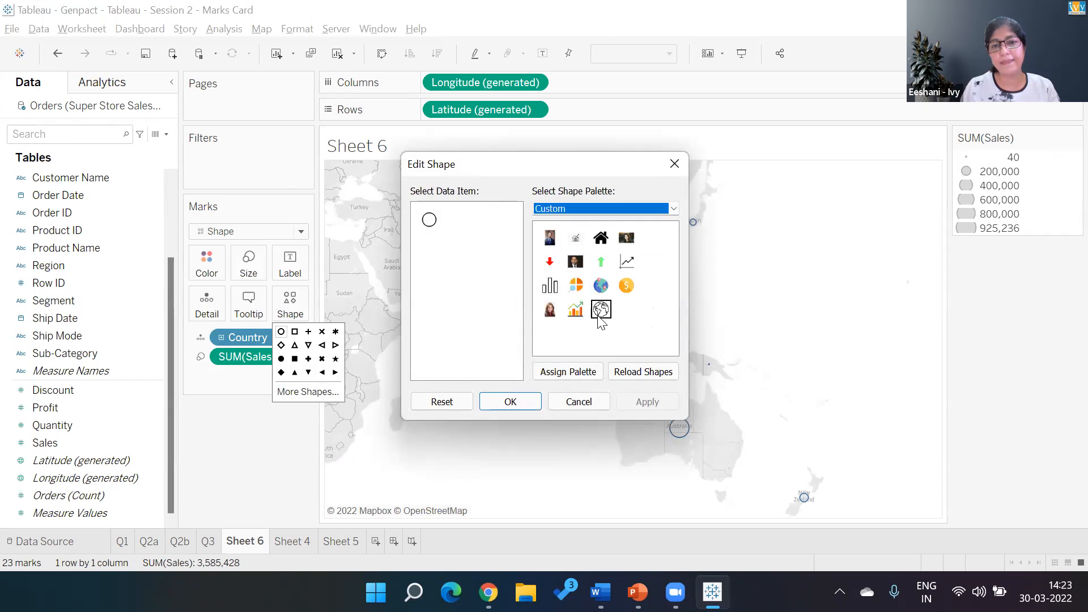
click(627, 285)
click(647, 402)
click(510, 401)
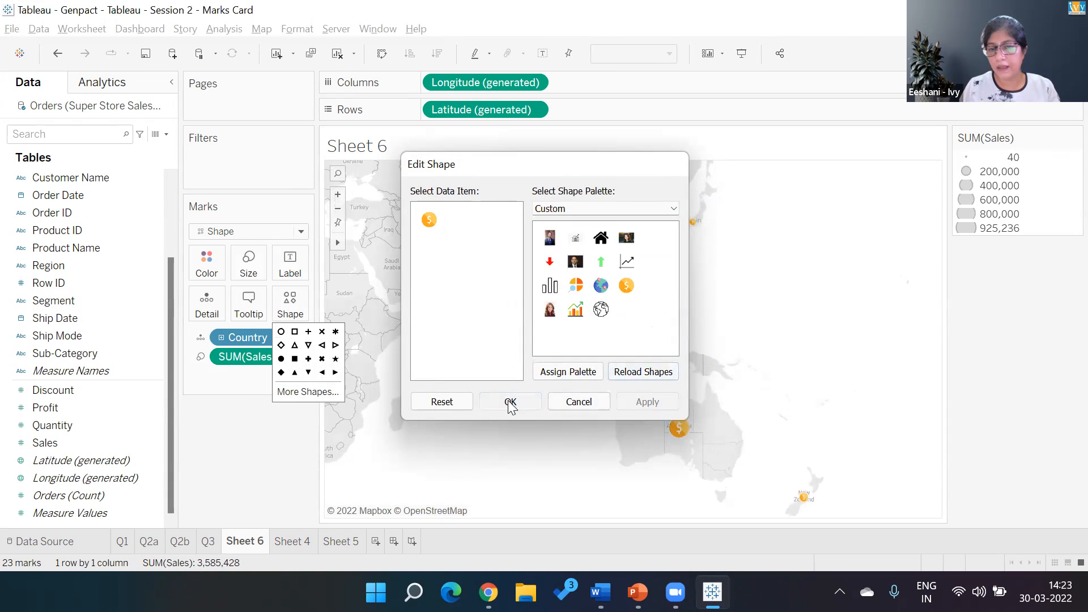
click(476, 418)
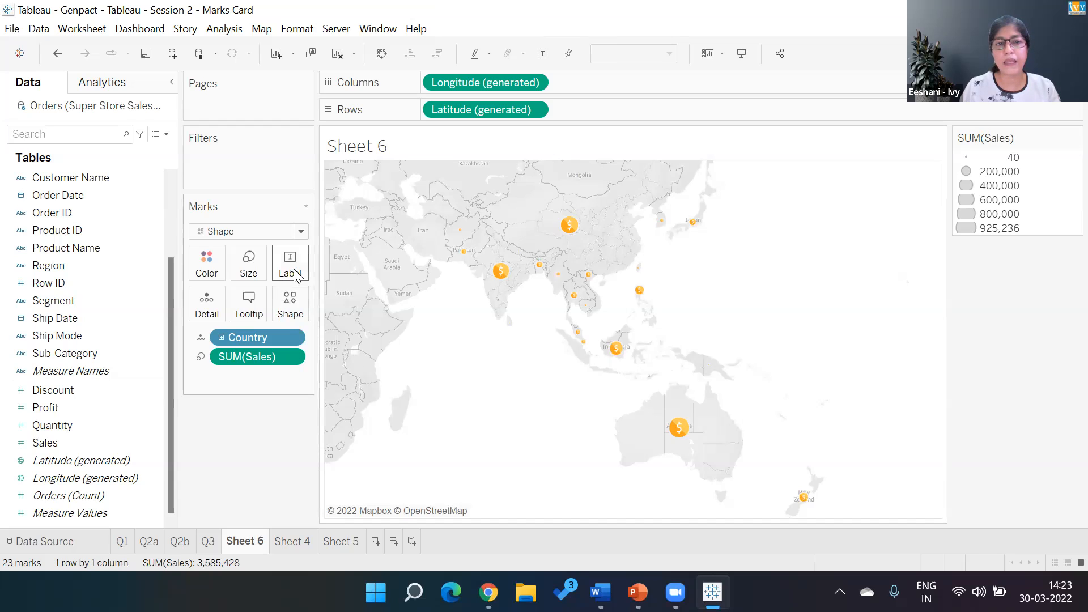
- Set the shape of the country marks back to the open circle
click(294, 295)
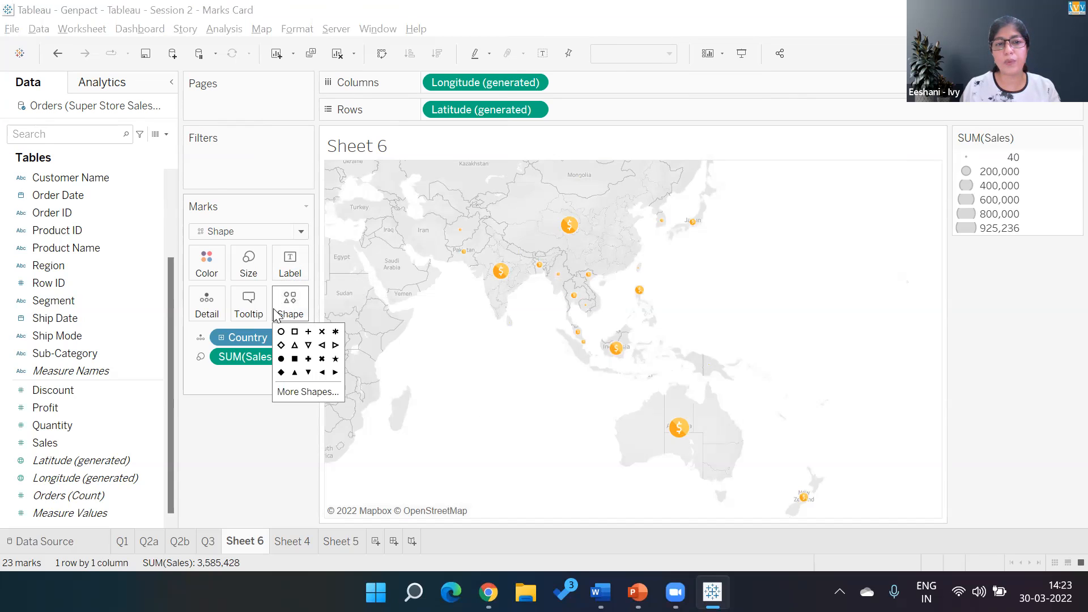
click(281, 331)
click(471, 403)
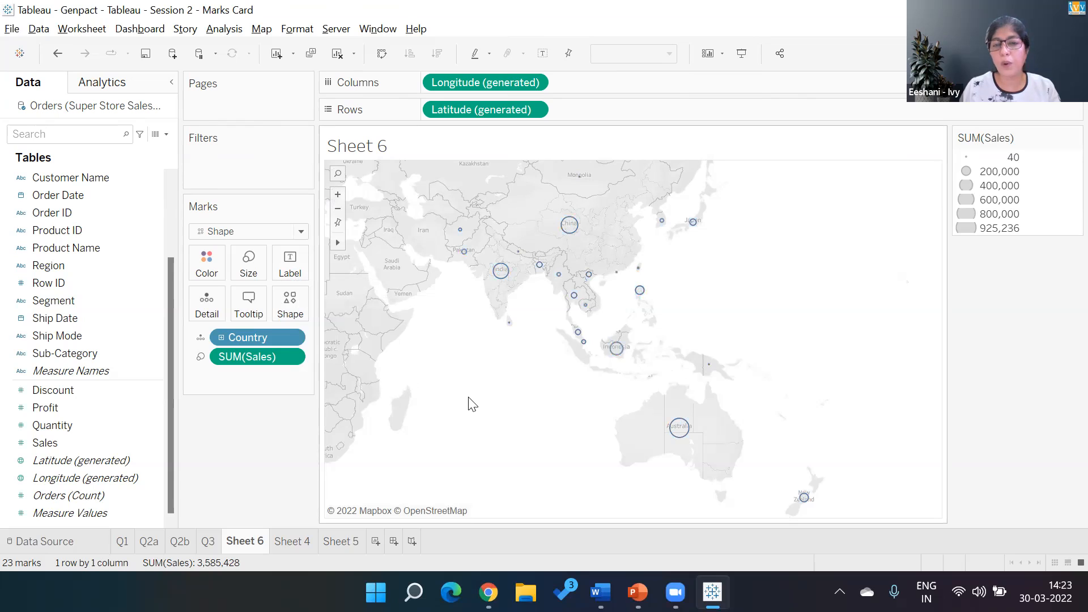
- Convert the country symbol map into a filled map coloured by Sales
click(1054, 54)
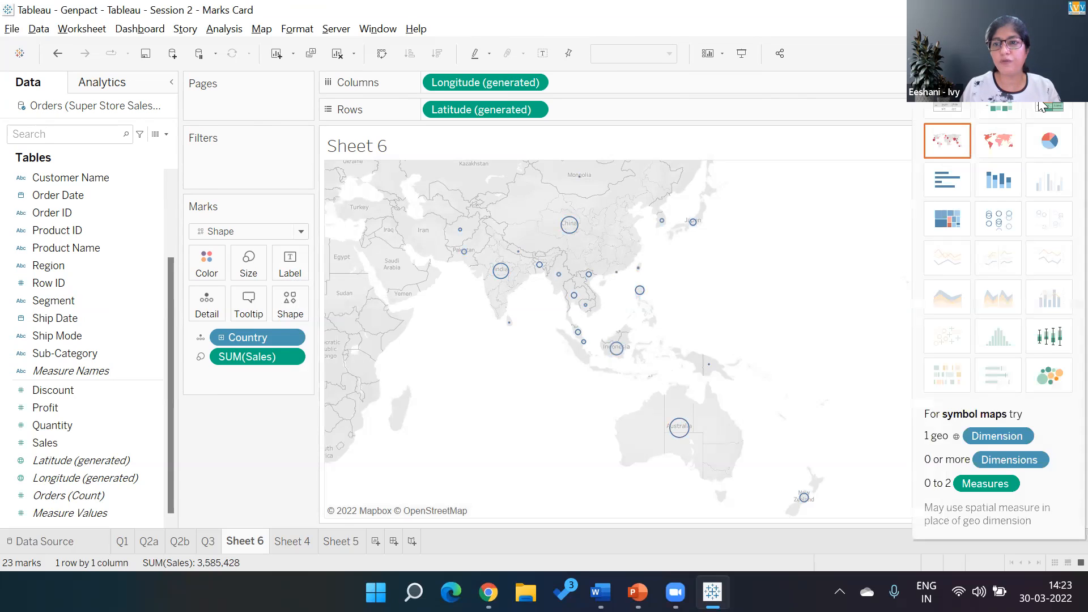
click(1006, 148)
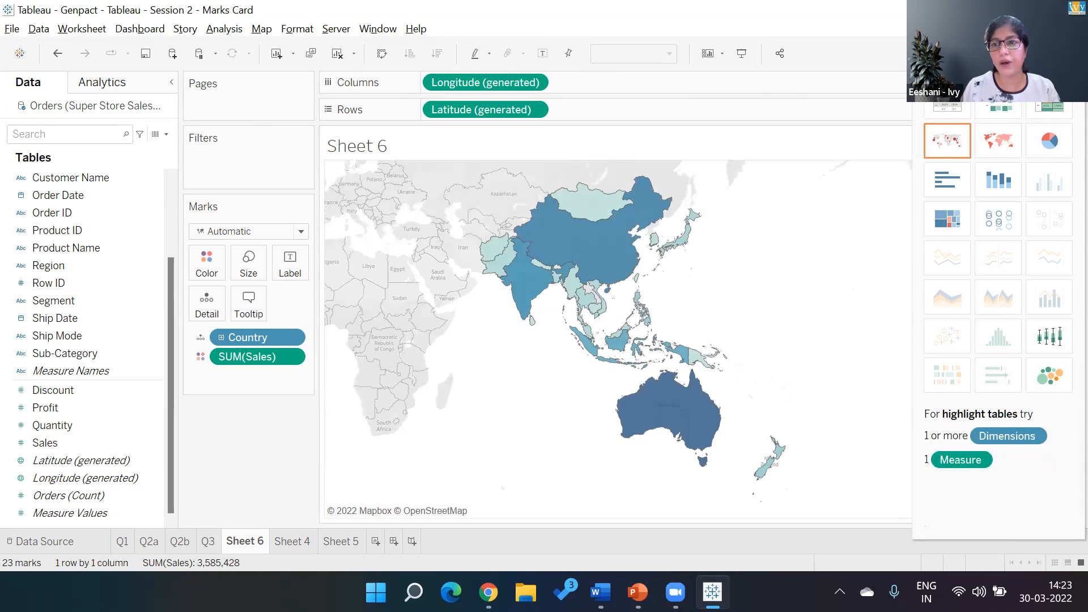
click(1053, 54)
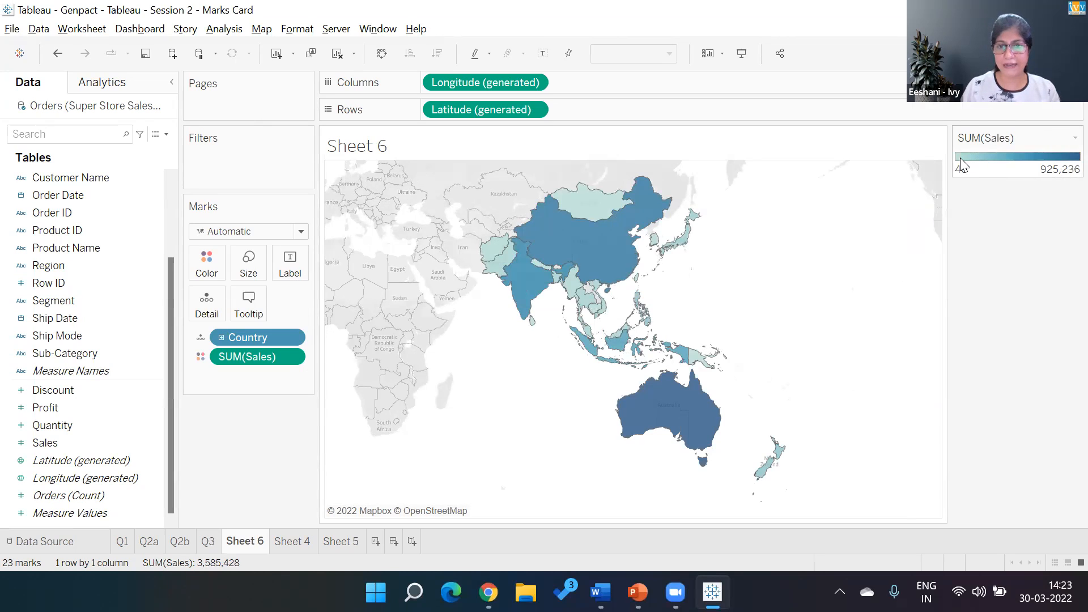
- Apply the Red-Green Diverging palette to the Sales colours on the filled map
click(1075, 138)
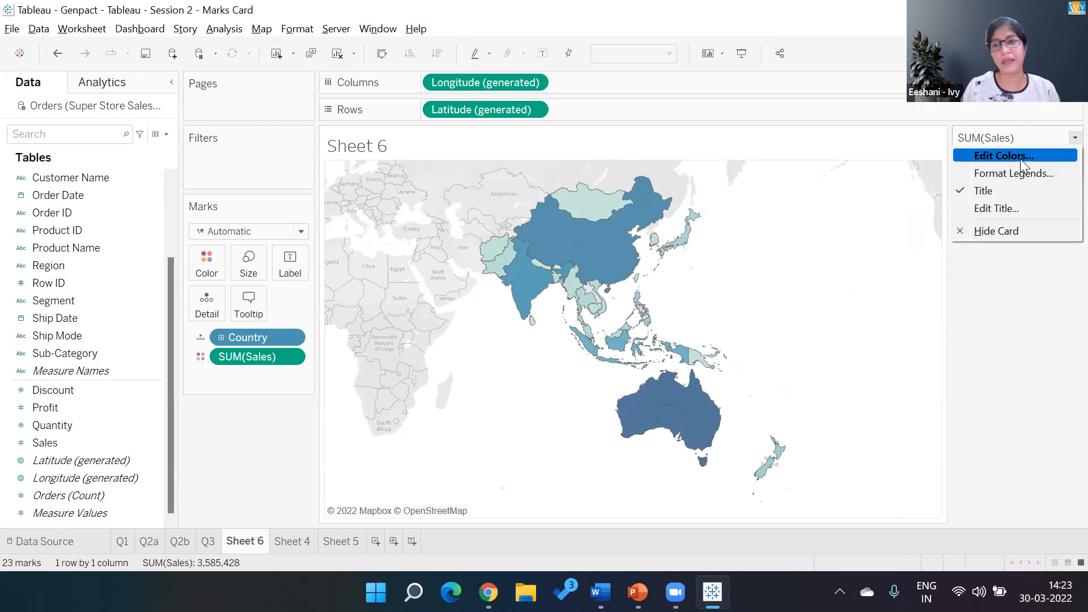
click(1021, 159)
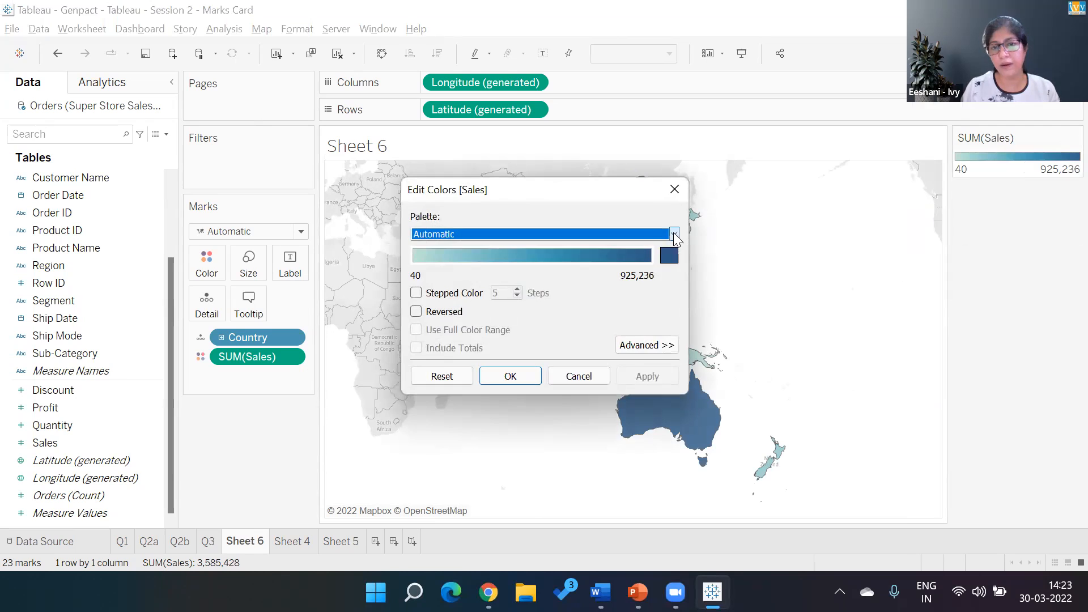
click(674, 234)
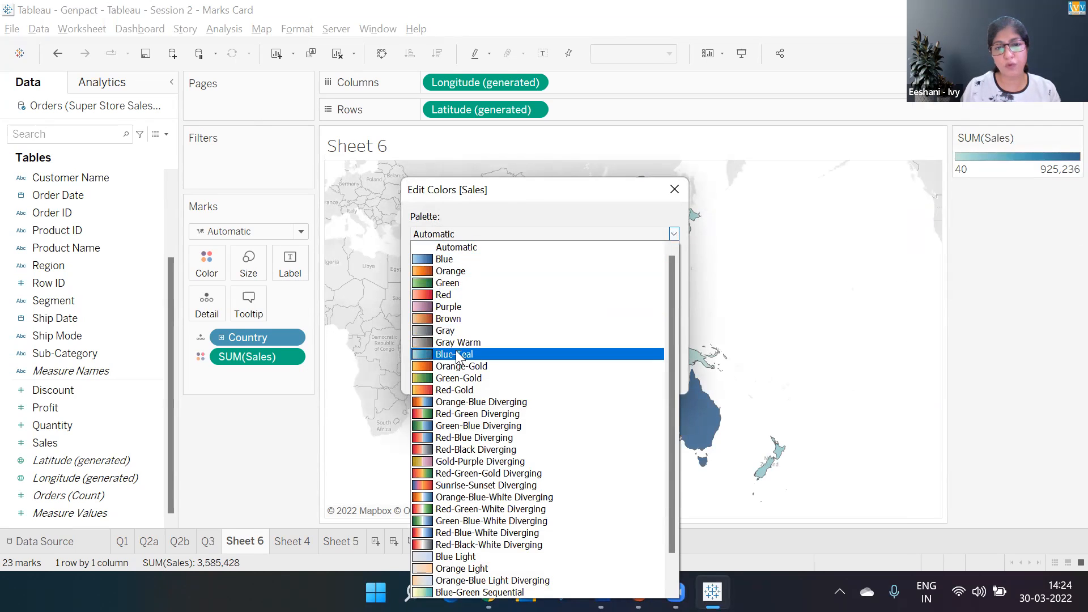
click(460, 414)
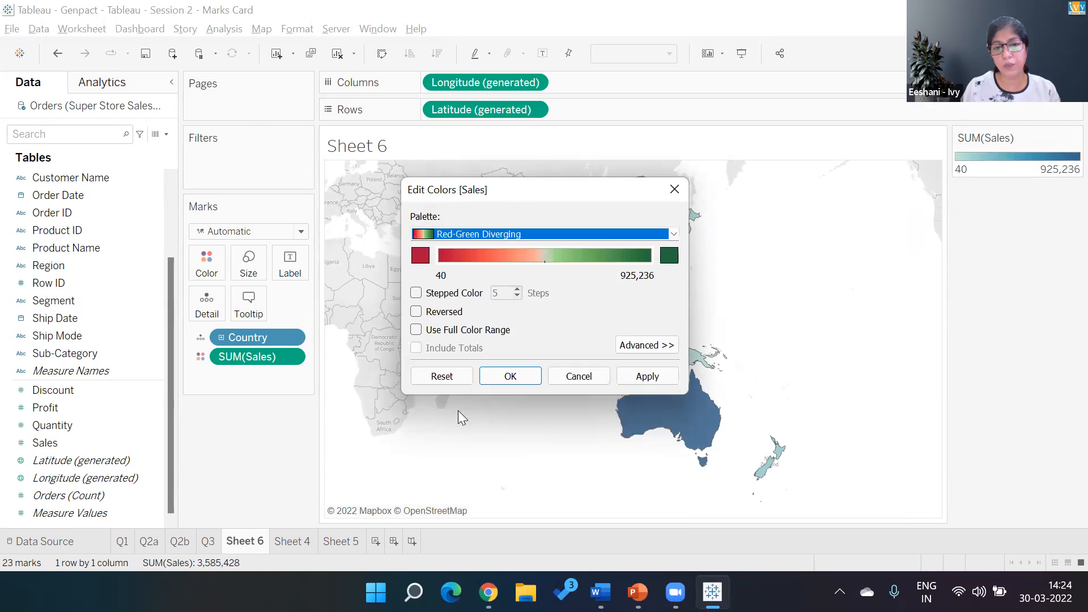
click(638, 376)
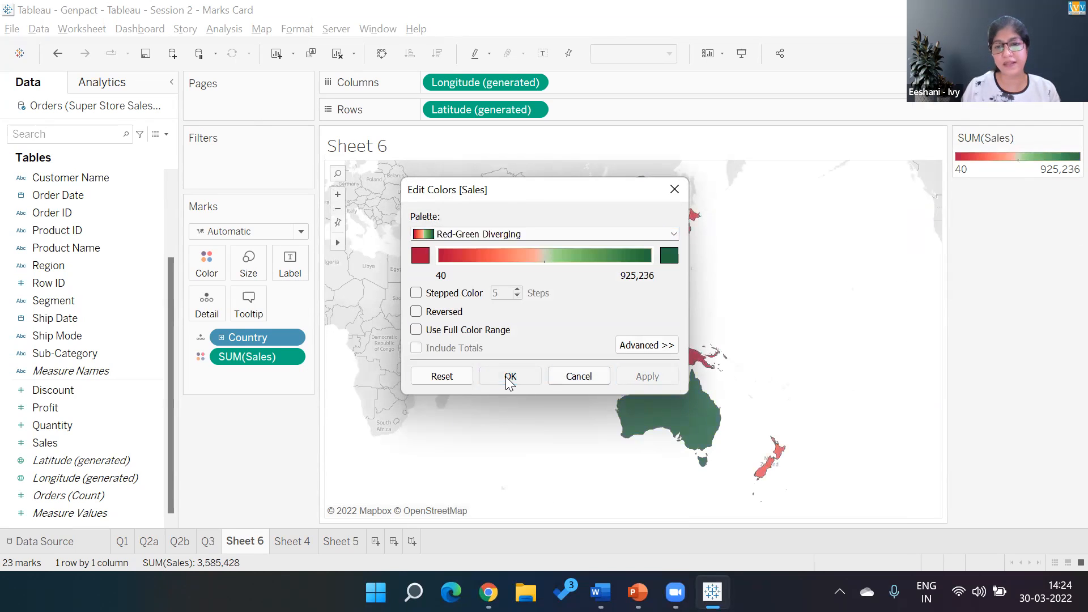
click(510, 377)
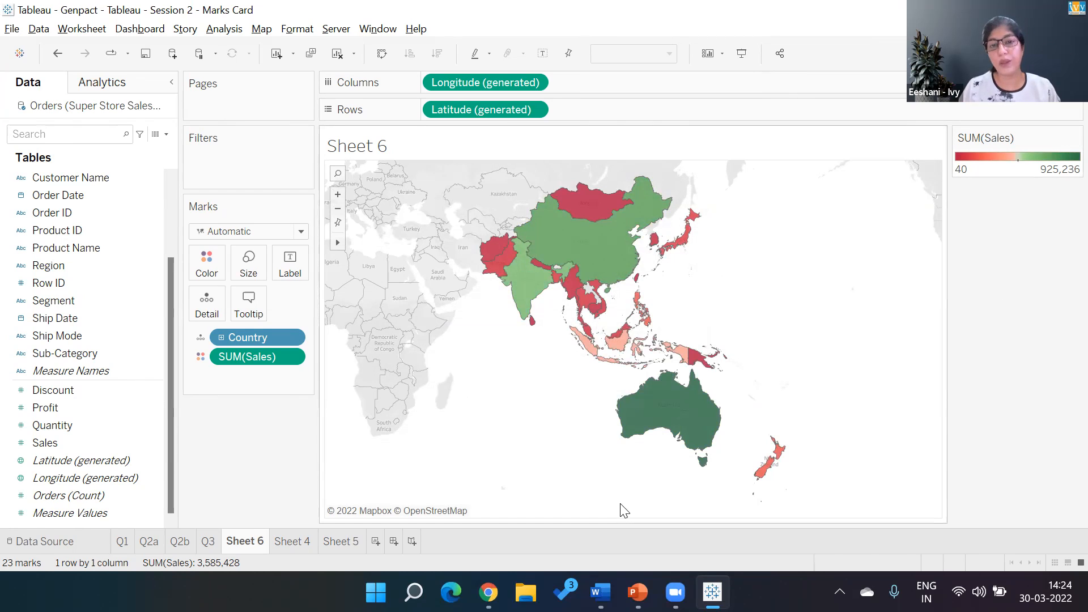
- Check the Country and Sales tooltips on the filled map, and switch it back to a symbol map
mouse_move(706, 372)
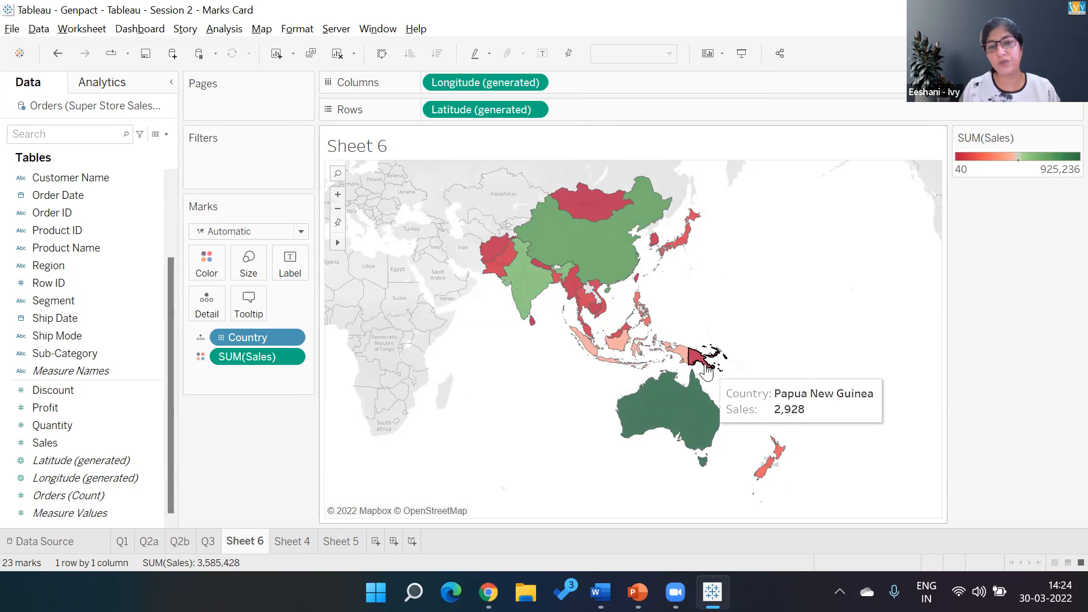
mouse_move(593, 314)
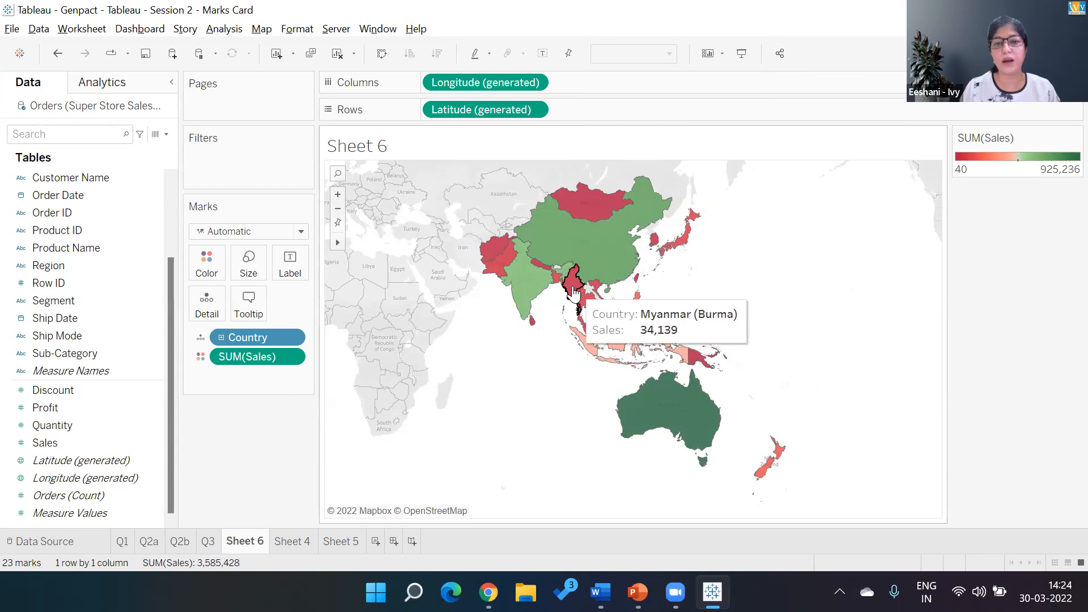
mouse_move(489, 262)
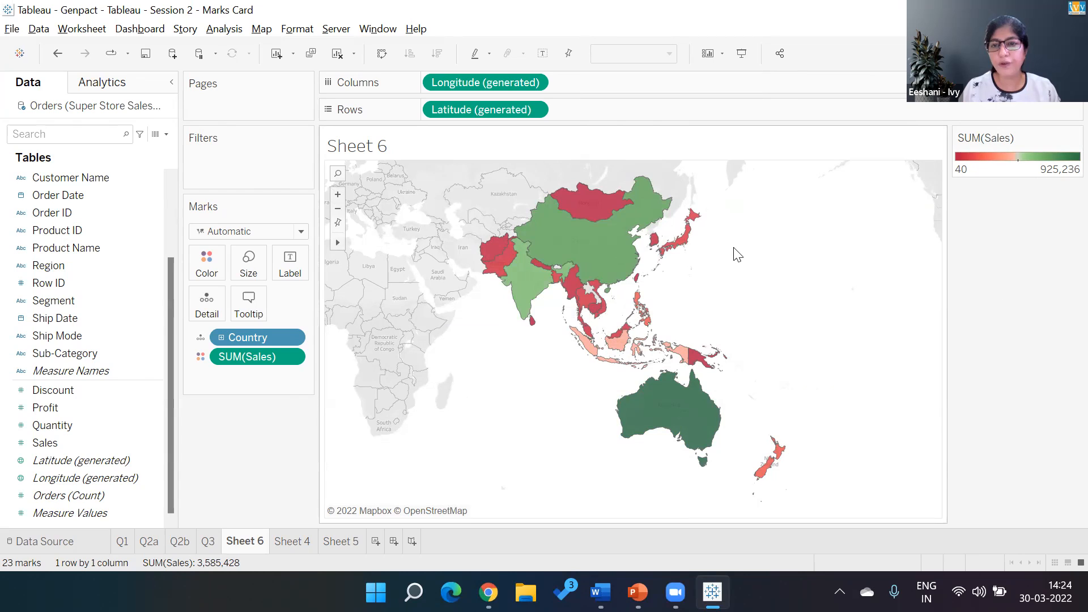
click(1055, 53)
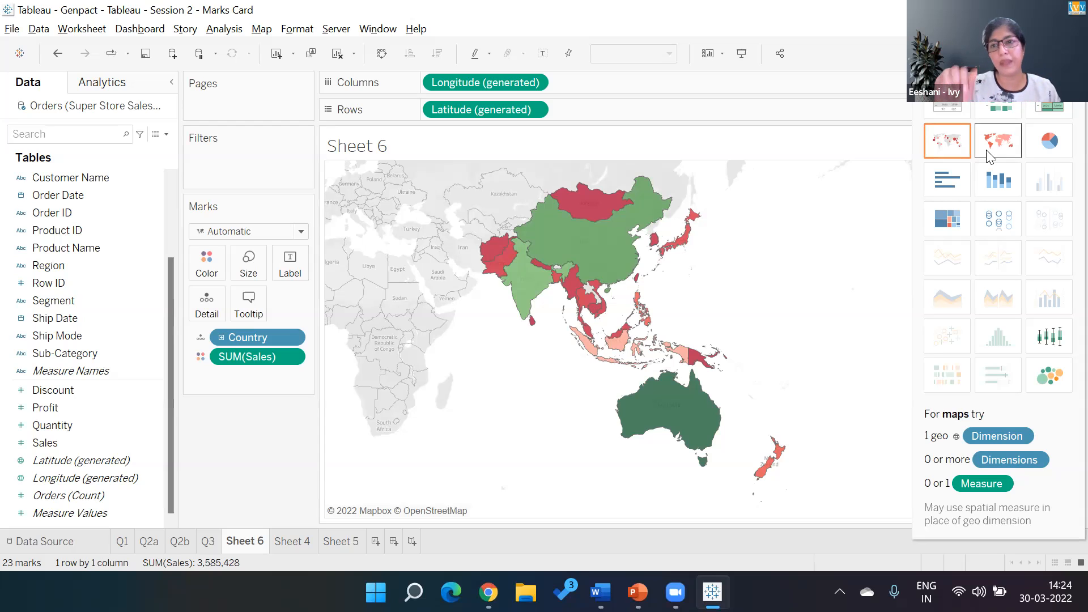
click(957, 149)
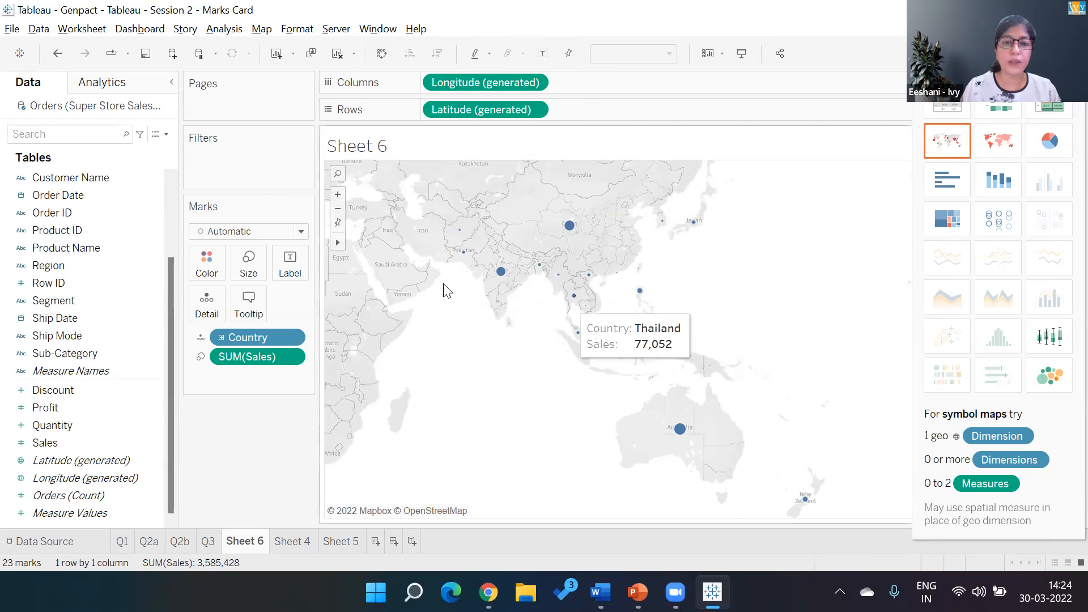
- Add Profit to the symbol map as the mark colour and enlarge the country marks
double_click(67, 408)
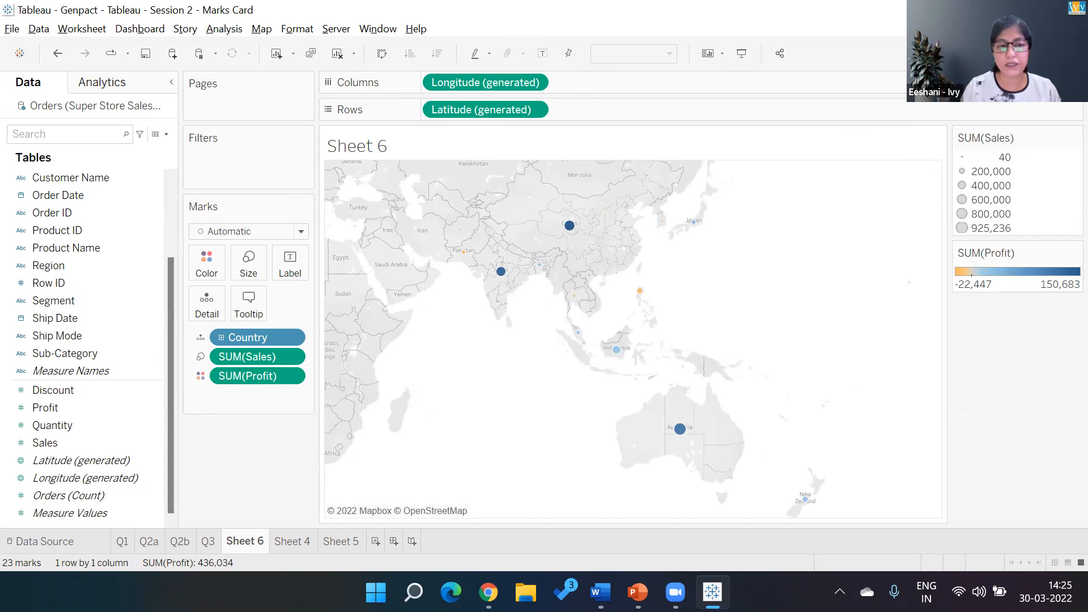
click(250, 266)
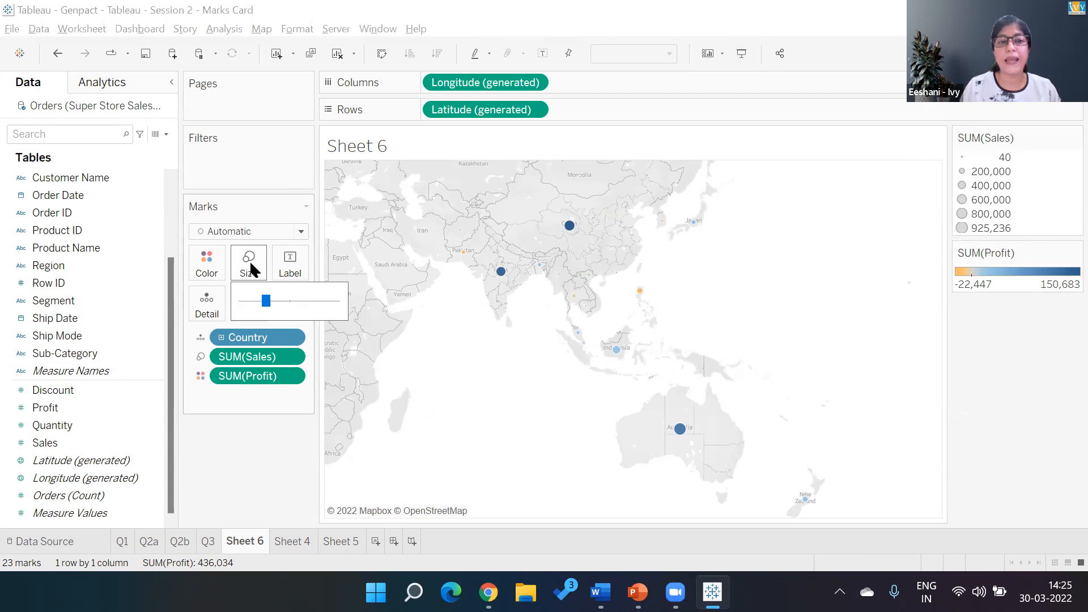
drag(290, 302, 299, 301)
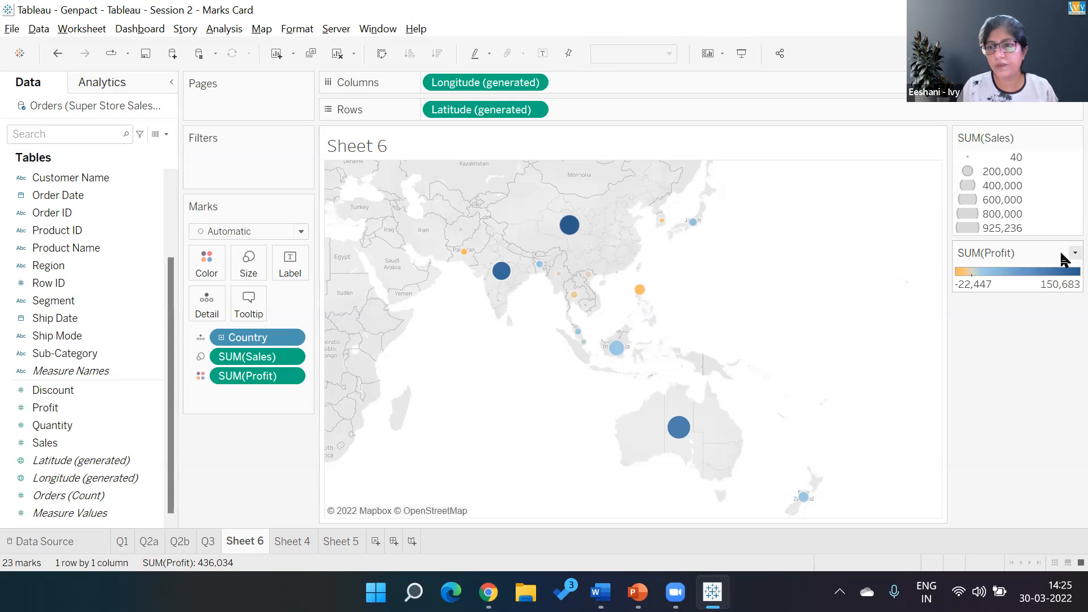
click(1075, 253)
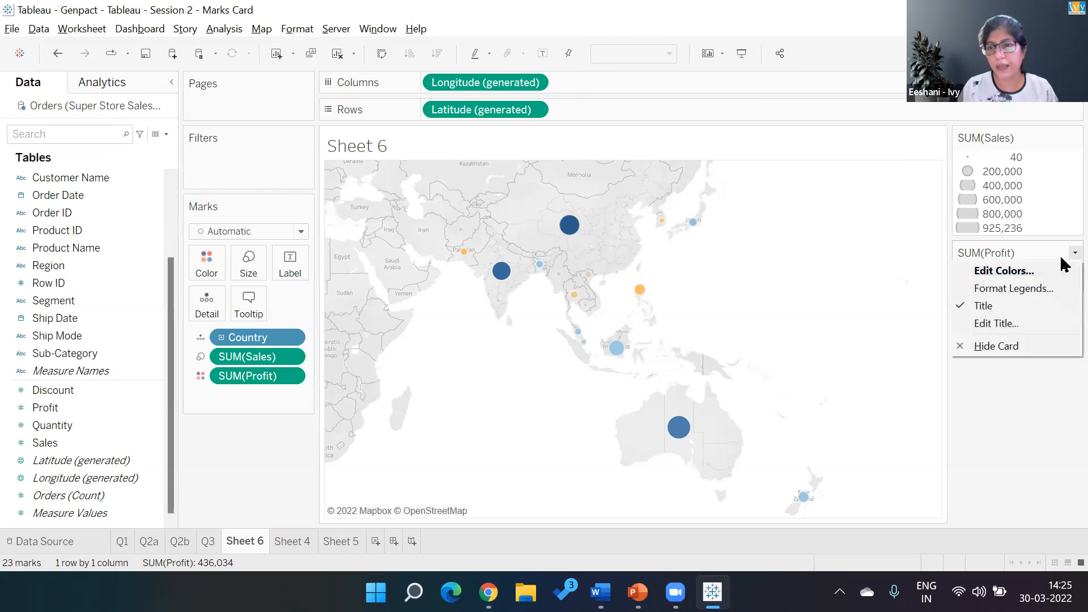
click(1013, 274)
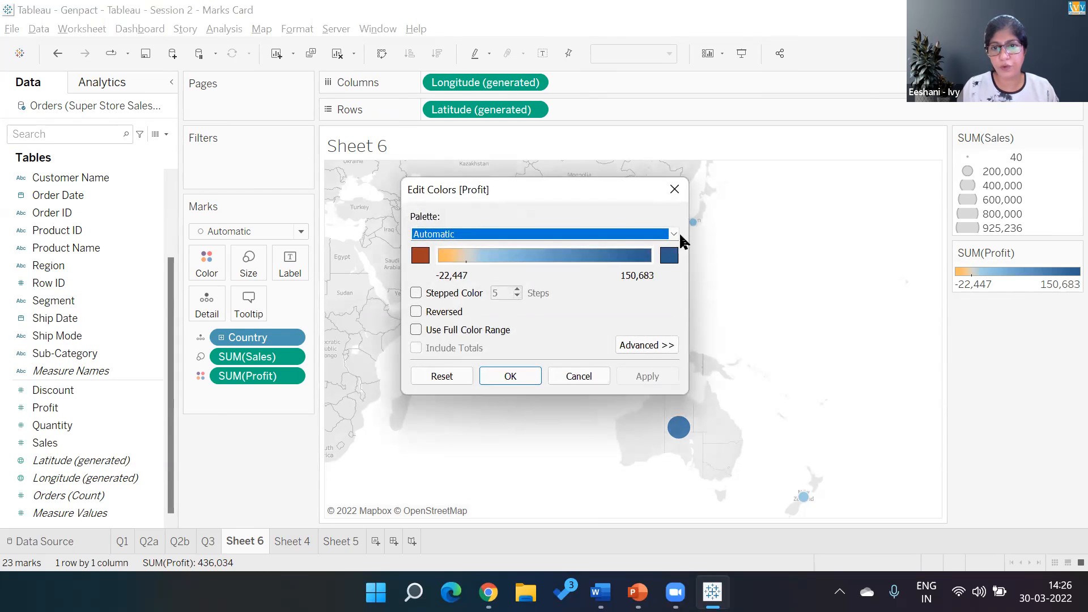
click(678, 234)
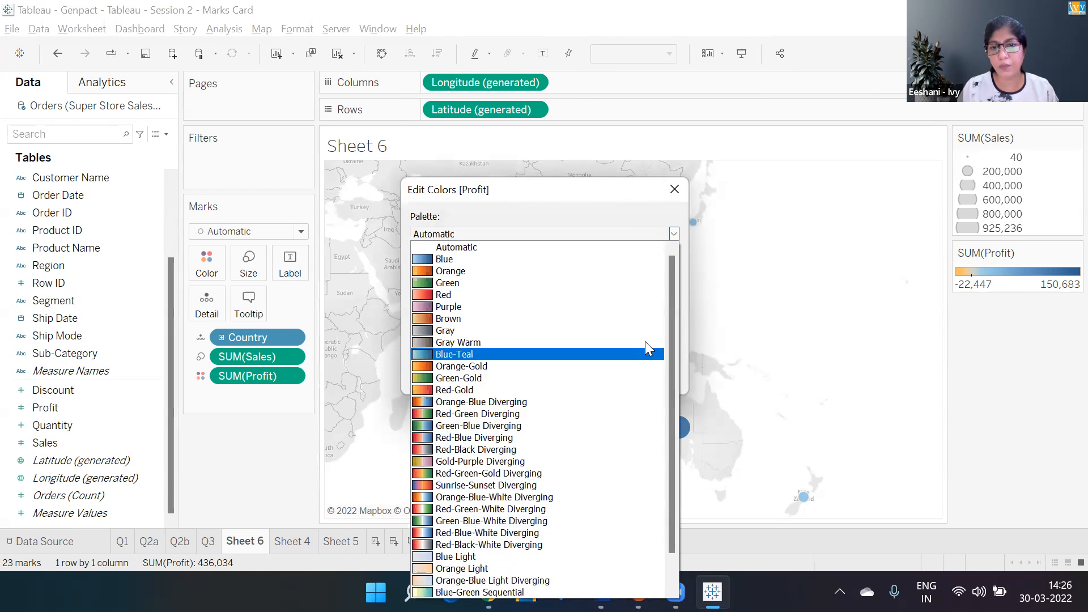
scroll(670, 332, down, 1)
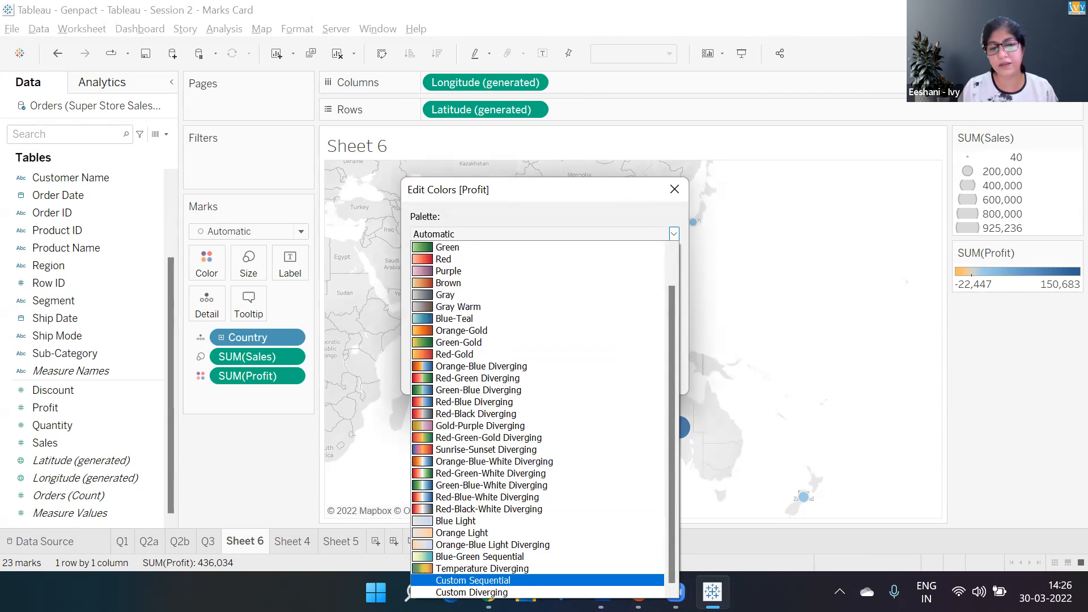
click(473, 581)
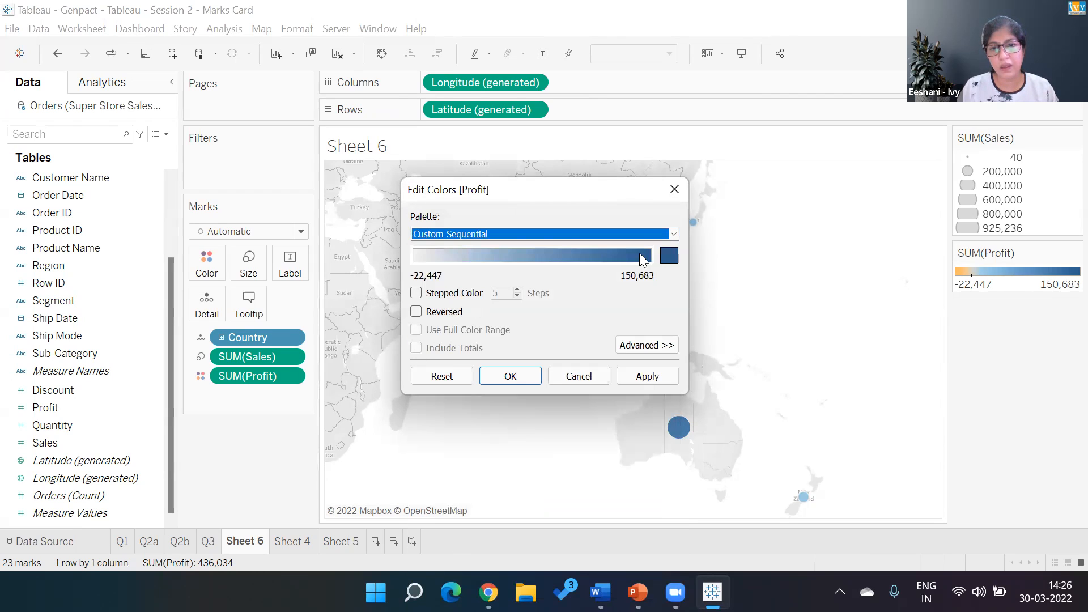
click(655, 347)
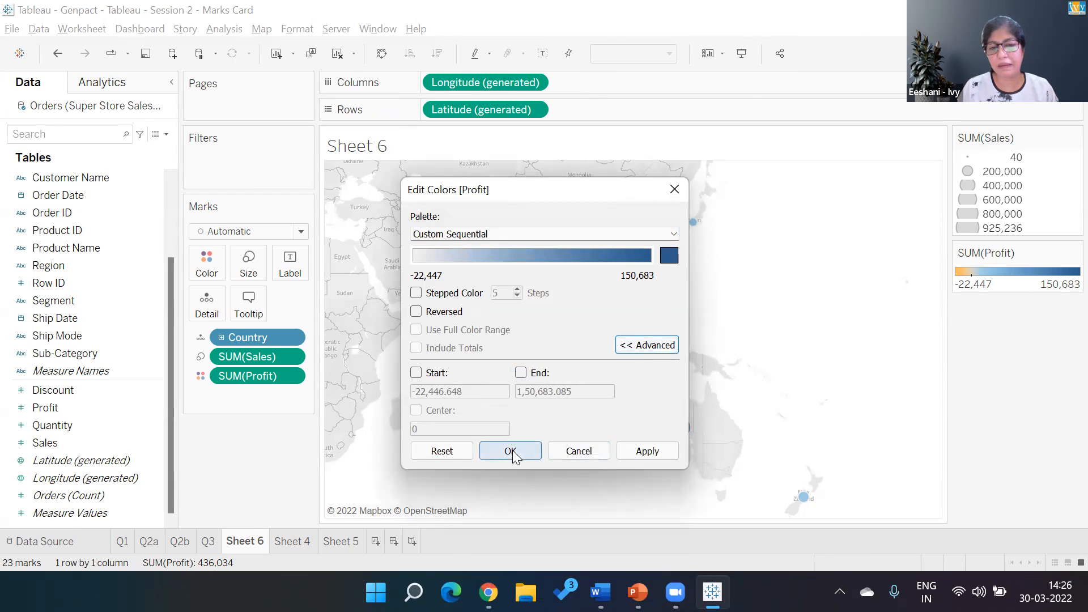
click(674, 235)
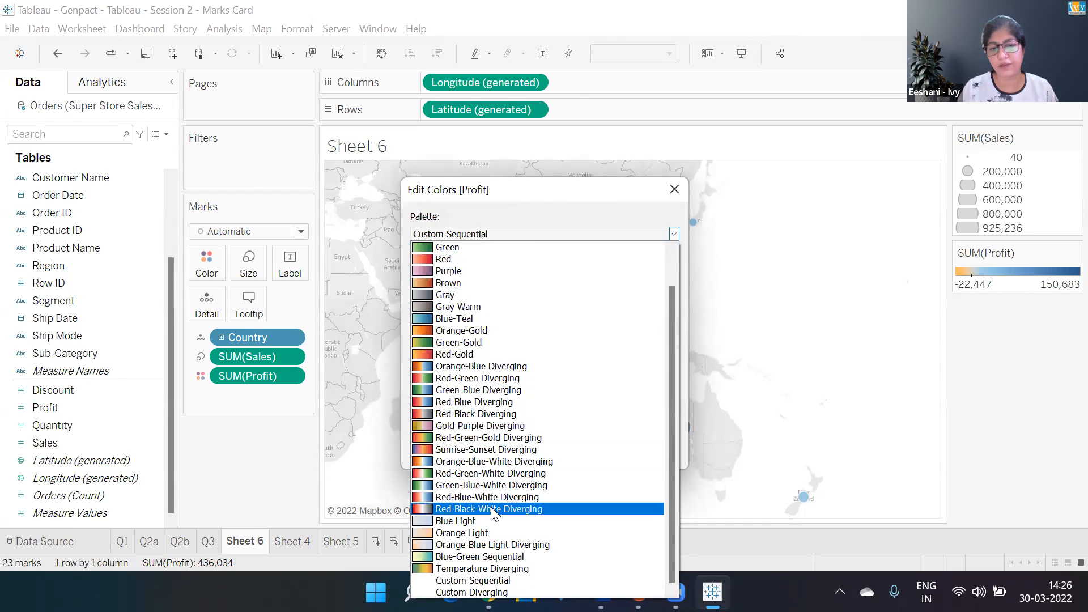
click(813, 285)
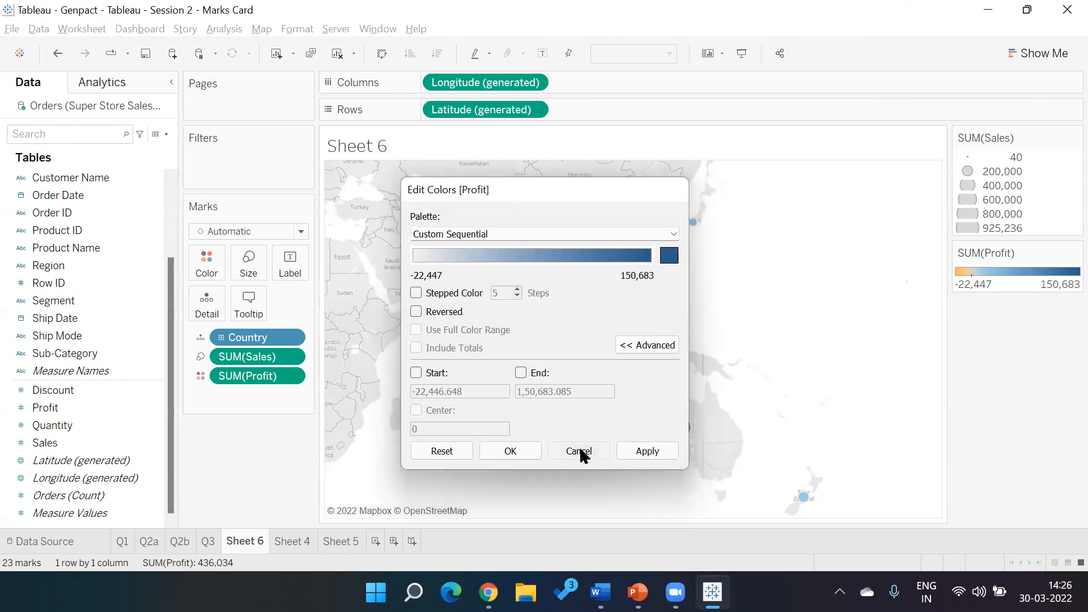
click(579, 452)
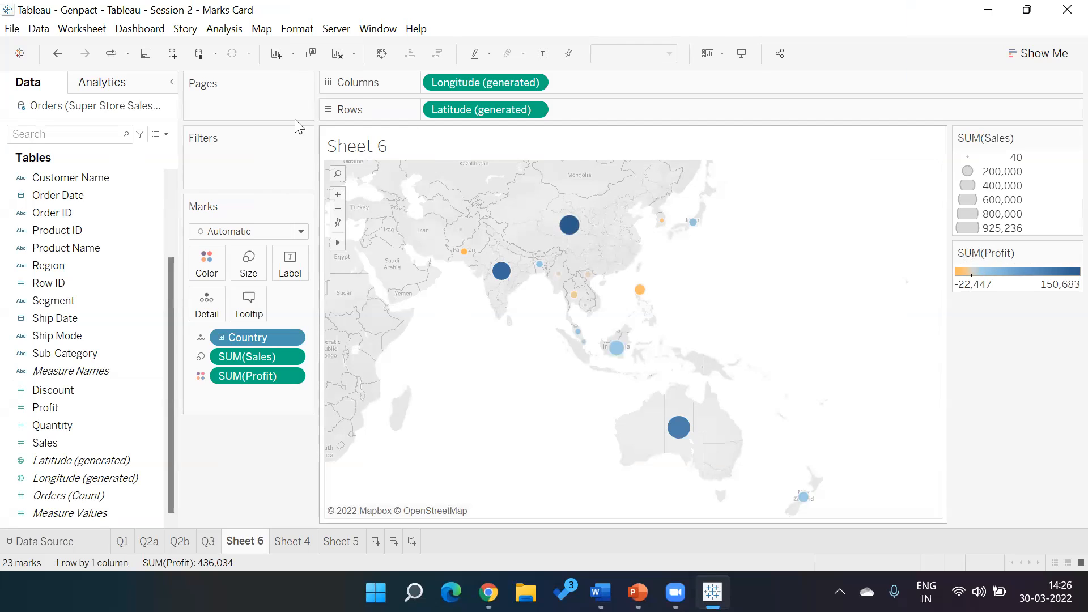
click(295, 30)
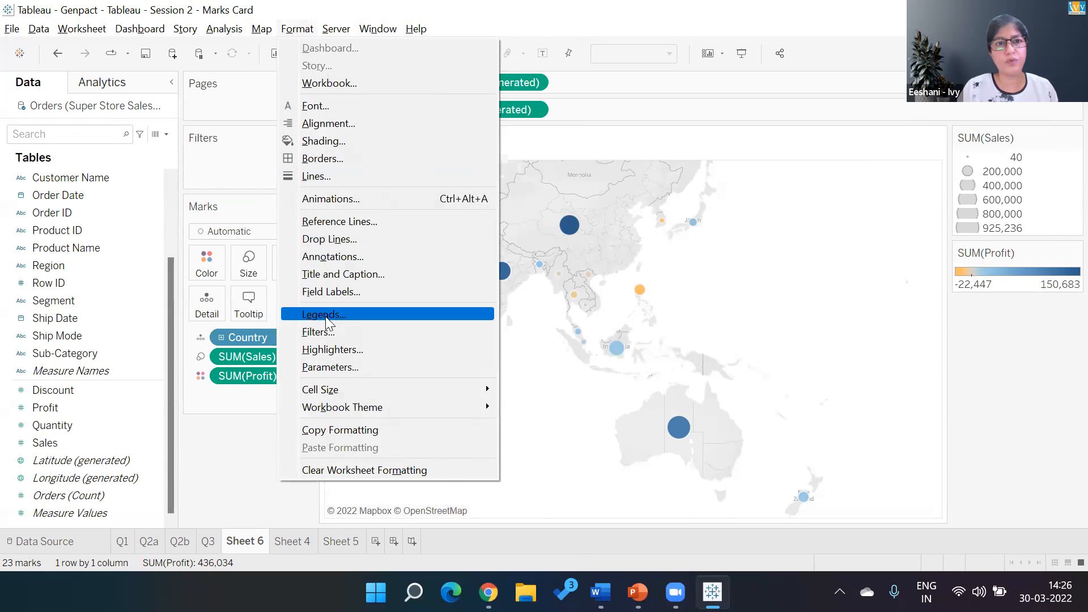
click(247, 29)
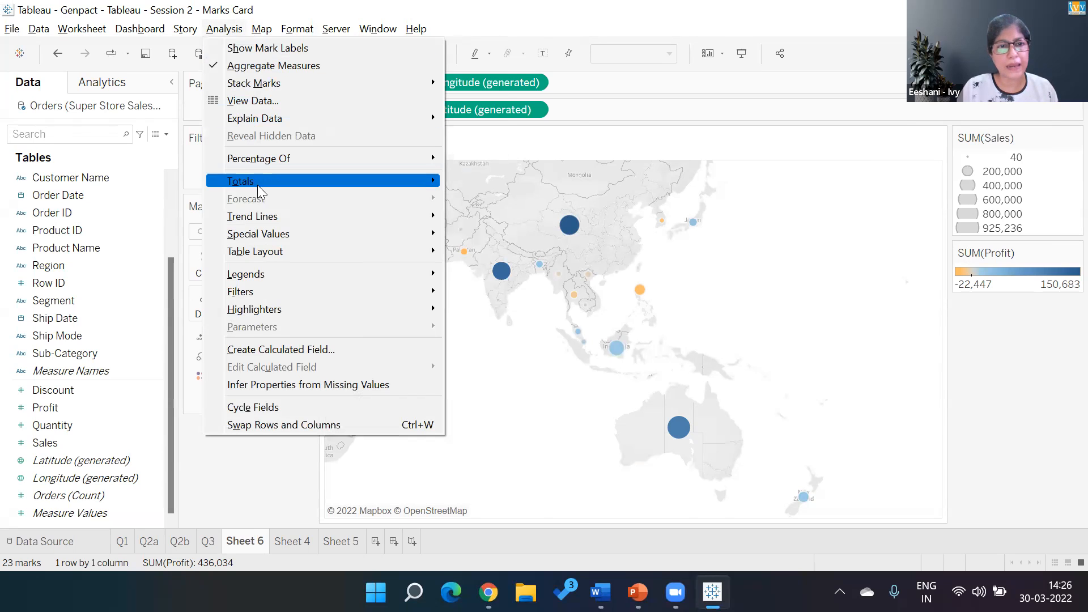
mouse_move(262, 278)
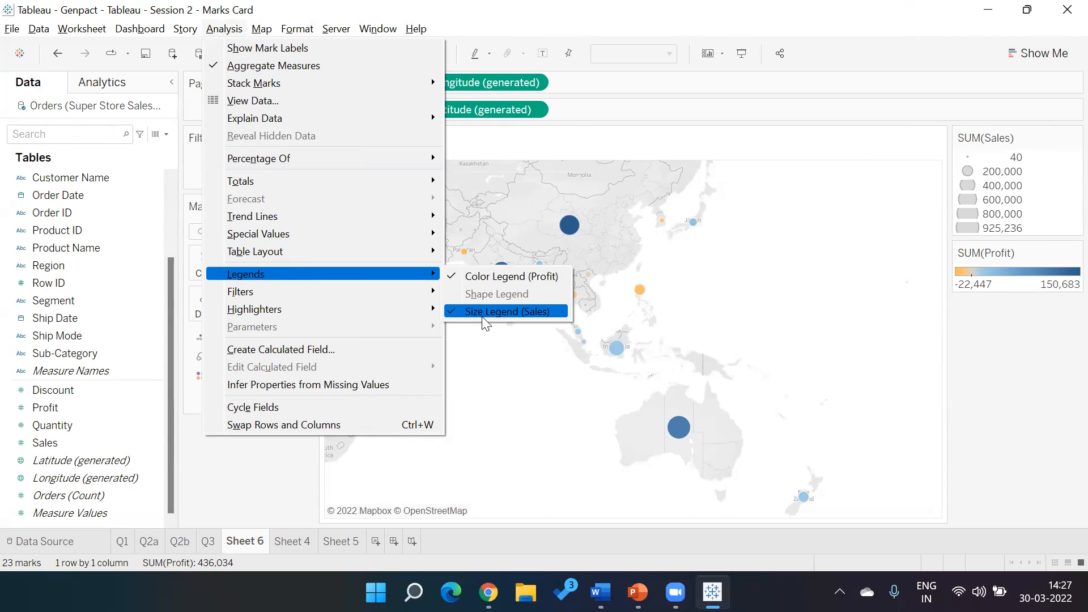
click(835, 260)
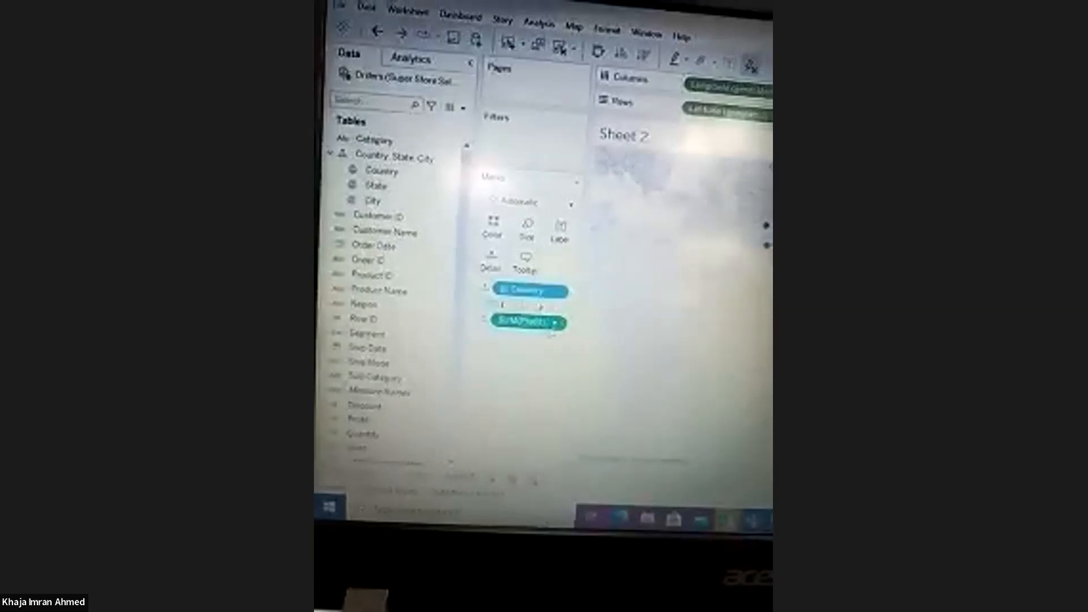
click(538, 350)
click(484, 304)
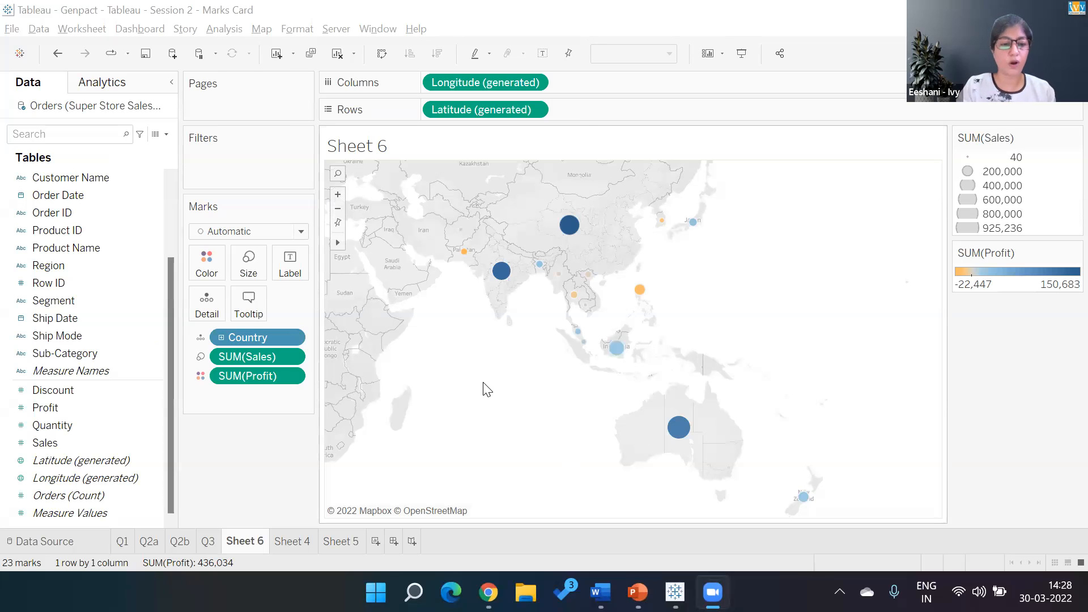
key(XF86MonBrightnessDown)
key(XF86MonBrightnessDown)
key(XF86MonBrightnessDown)
key(XF86MonBrightnessDown)
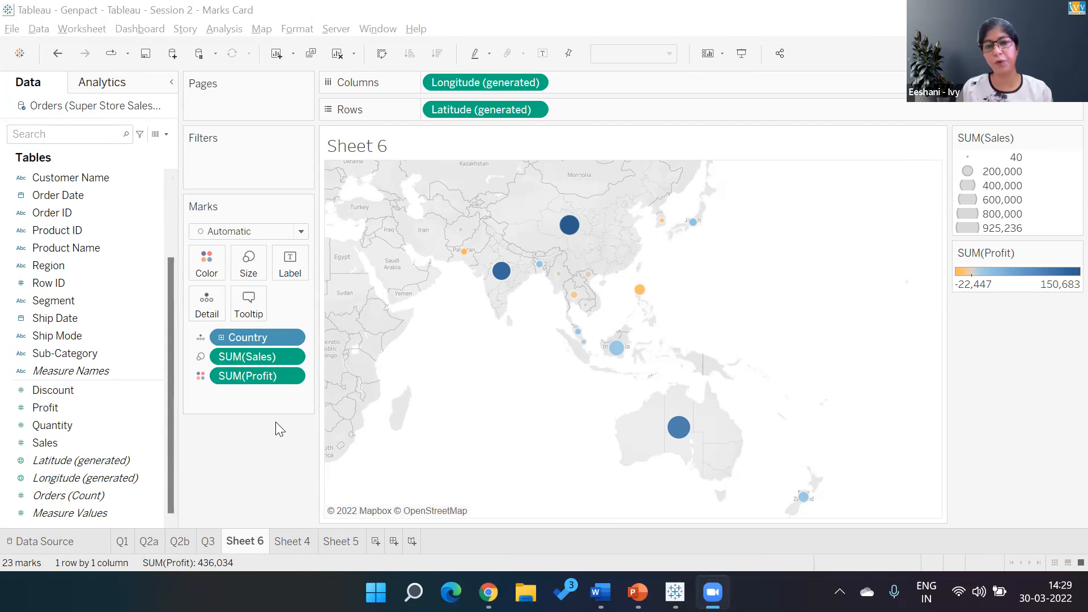
- Filter Country on the symbol map to the top 2 by the sum of Sales
click(292, 338)
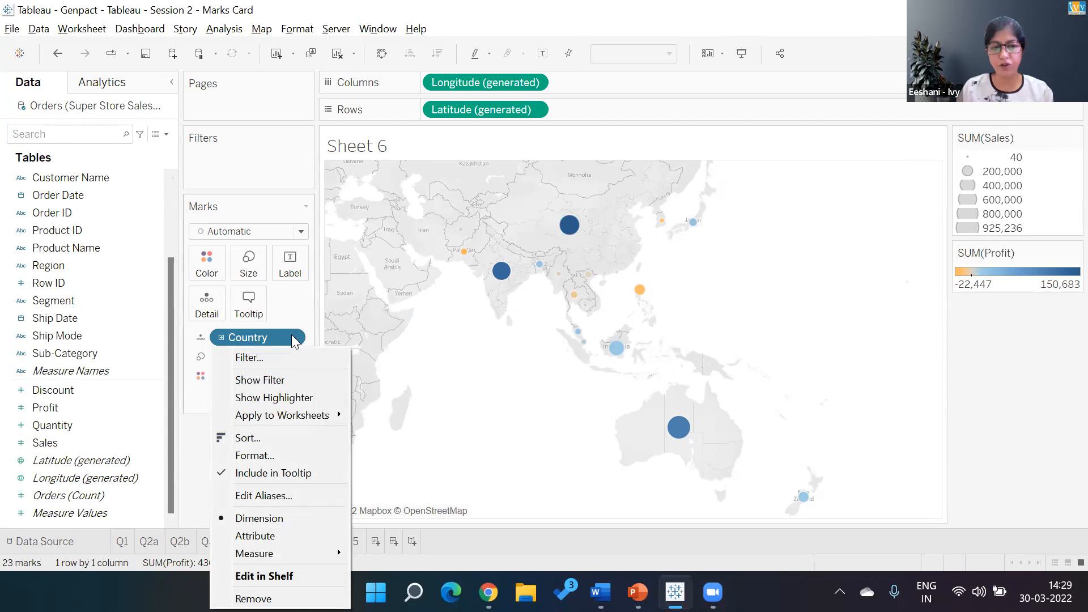
click(271, 360)
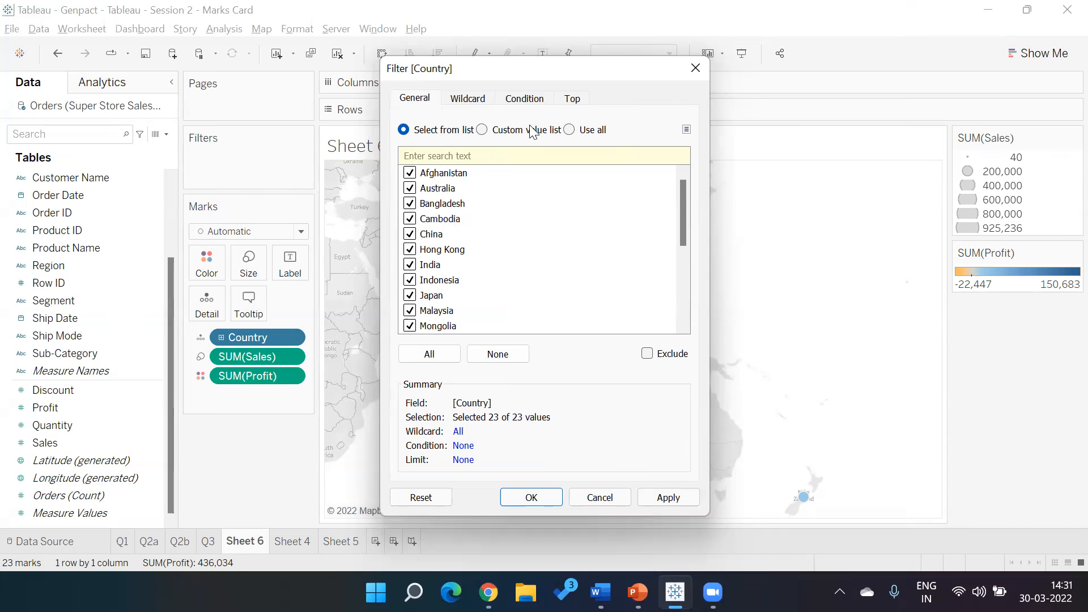
click(574, 100)
click(420, 141)
key(BackSpace)
key(BackSpace)
text(2)
key(Tab)
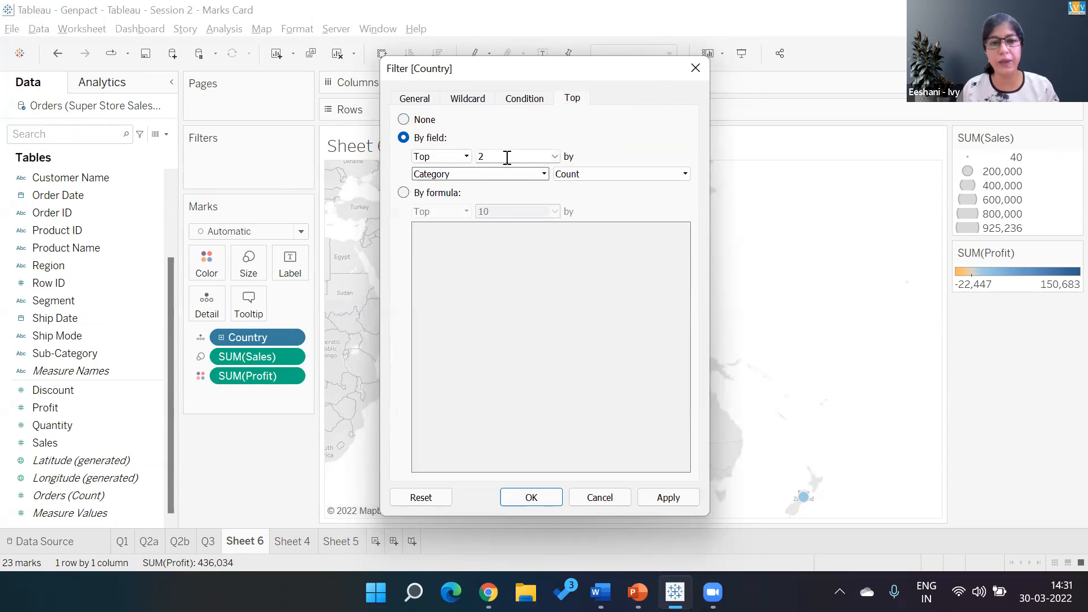
key(s)
key(Tab)
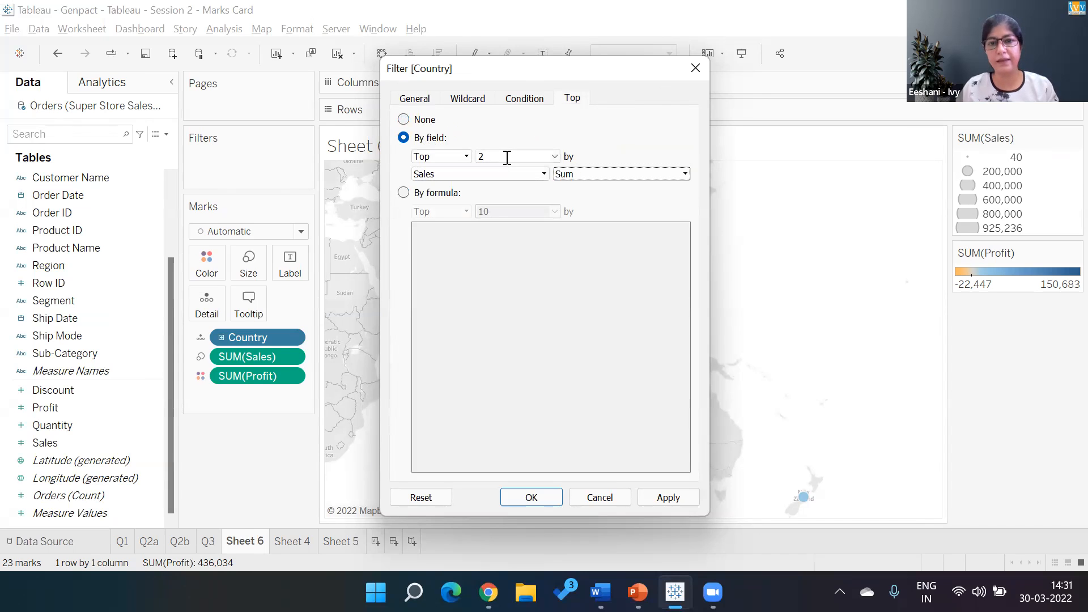
click(544, 500)
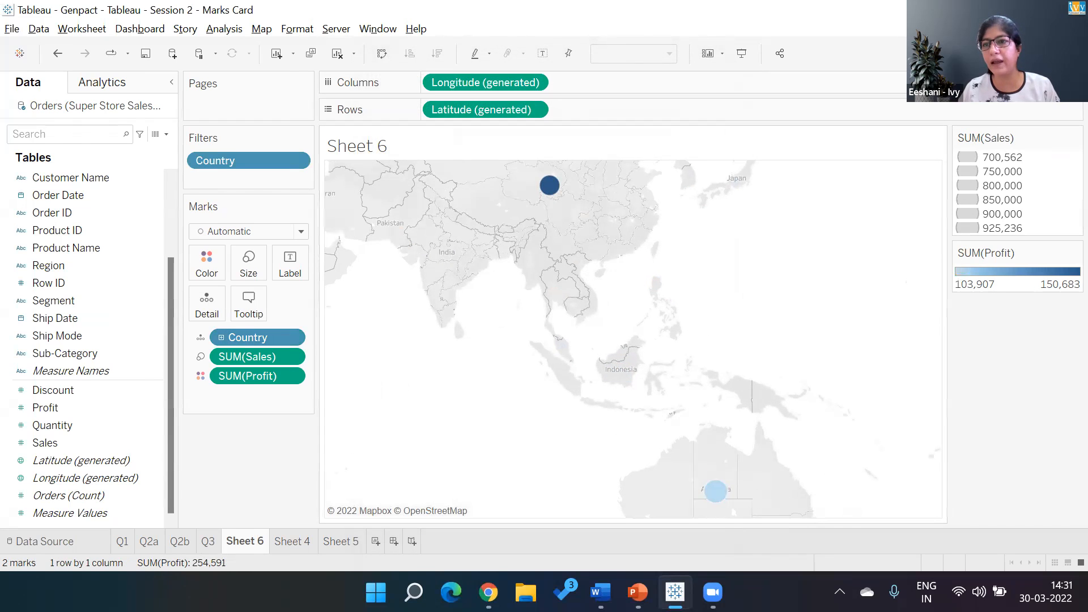
- Remove Profit from the marks and convert the country symbol map into a filled map
click(1059, 54)
drag(237, 372, 272, 452)
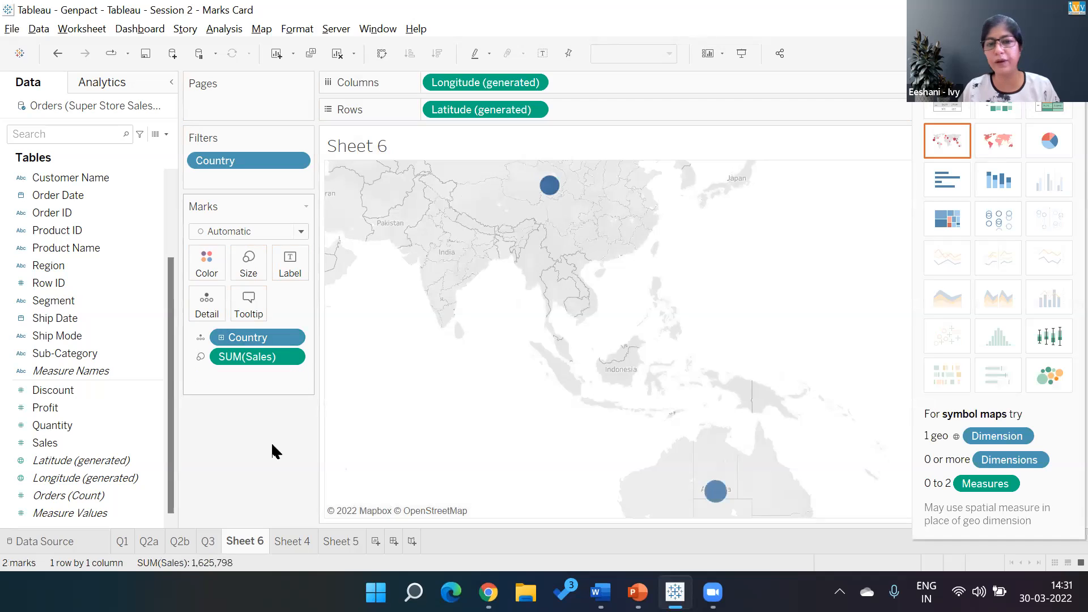
click(998, 146)
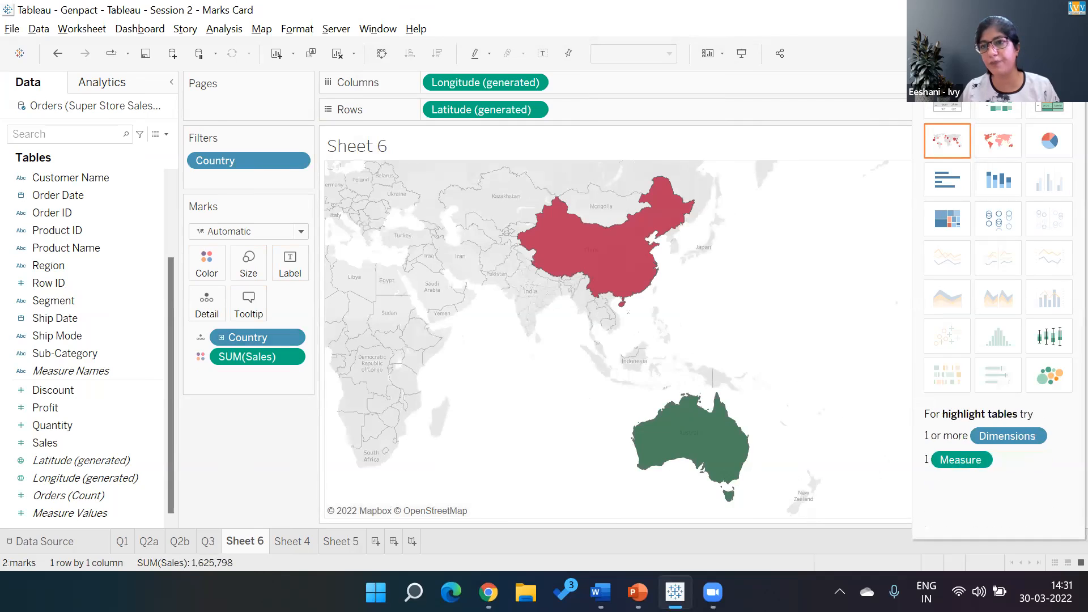
click(1053, 53)
- Apply the Blue-Teal palette to the Sales colours on the filled map
click(1070, 139)
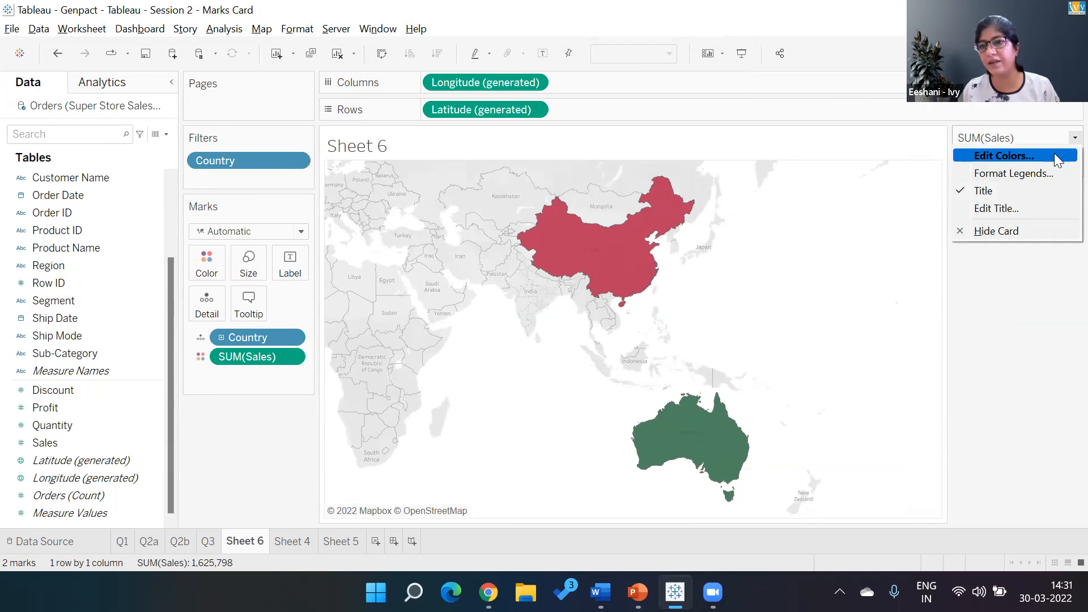
click(1055, 157)
click(674, 234)
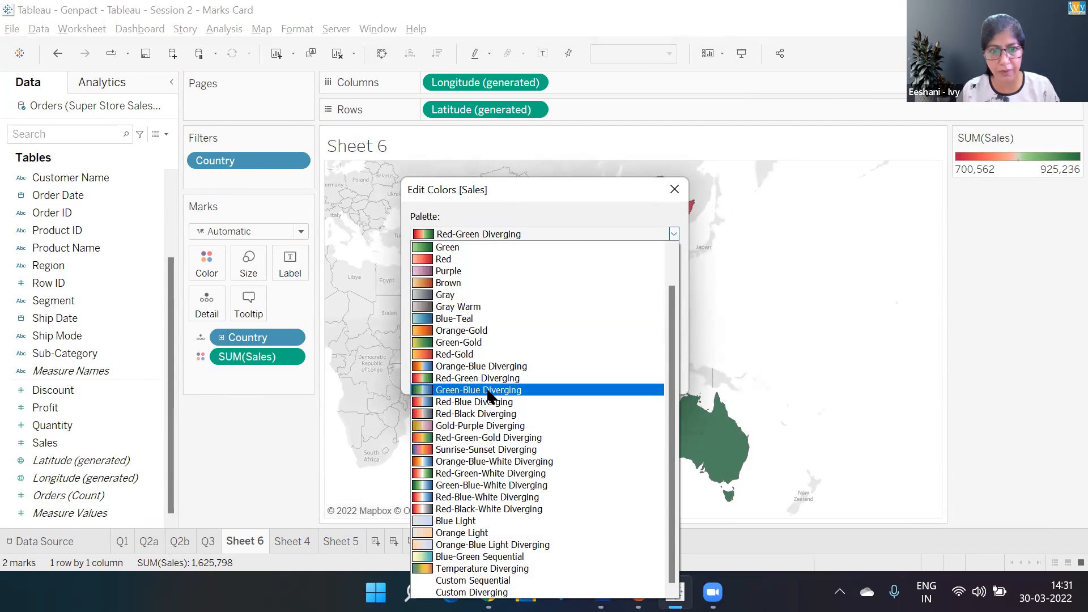
click(618, 316)
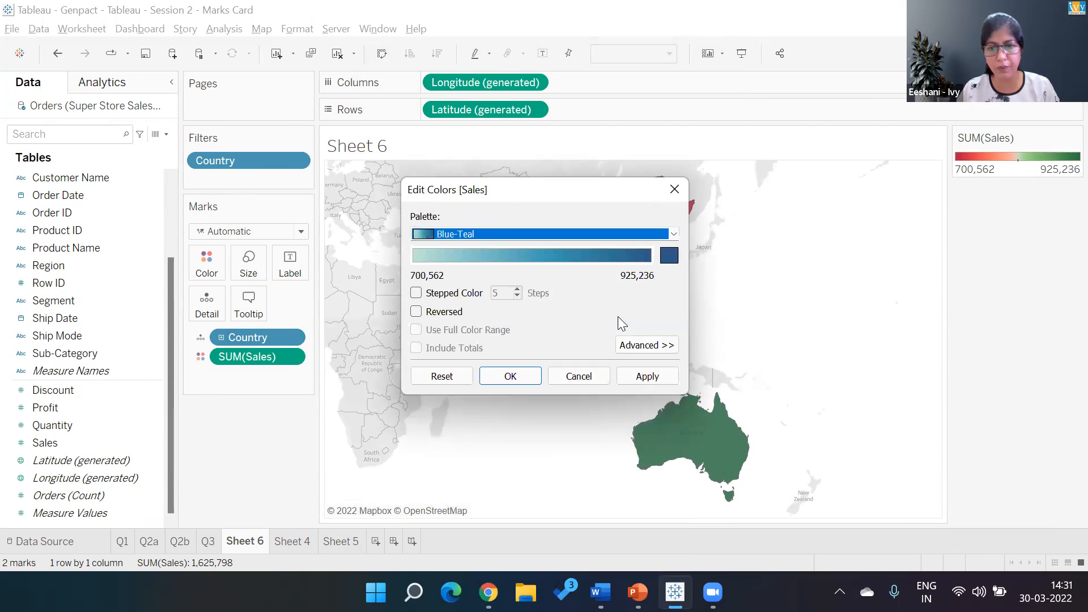
click(646, 376)
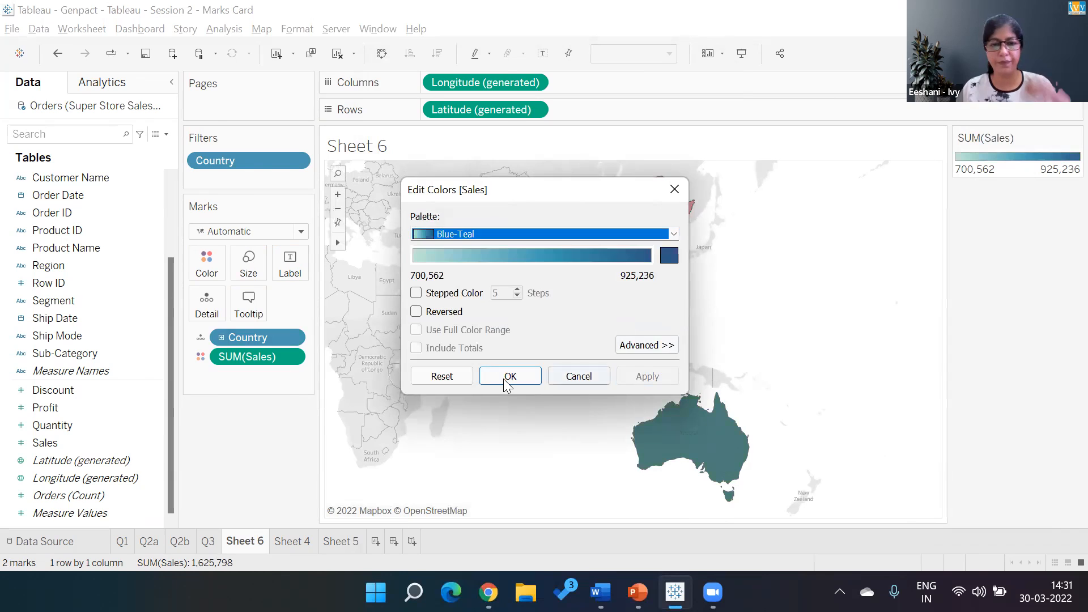
click(505, 377)
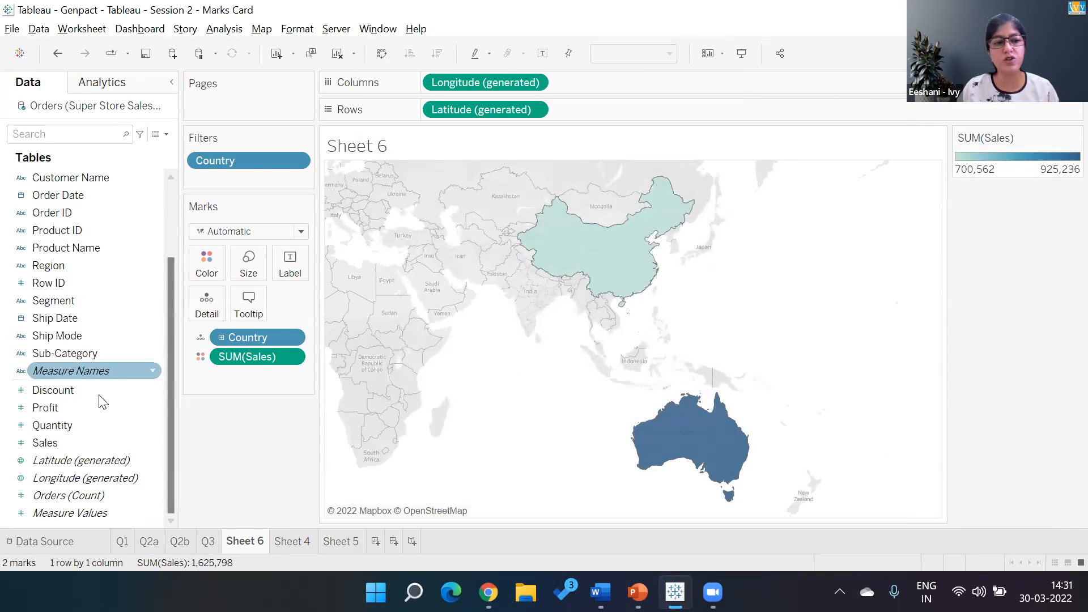
- Label the filled map's countries with their names by adding a copy of Country as the mark label
scroll(171, 179, up, 2)
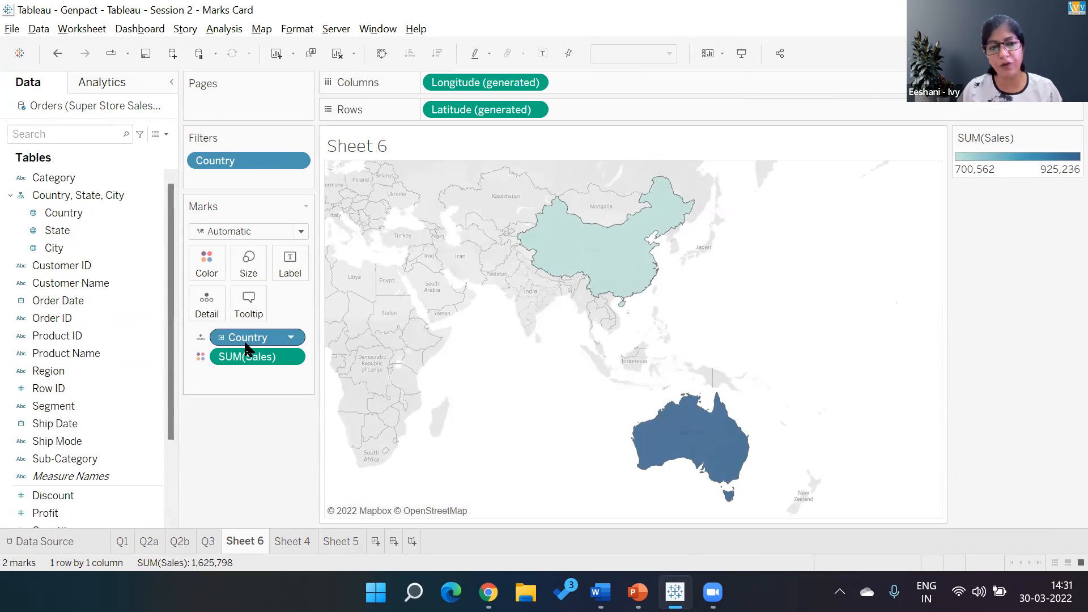
mouse_move(245, 342)
mouse_down()
mouse_move(286, 277)
mouse_move(257, 342)
mouse_up()
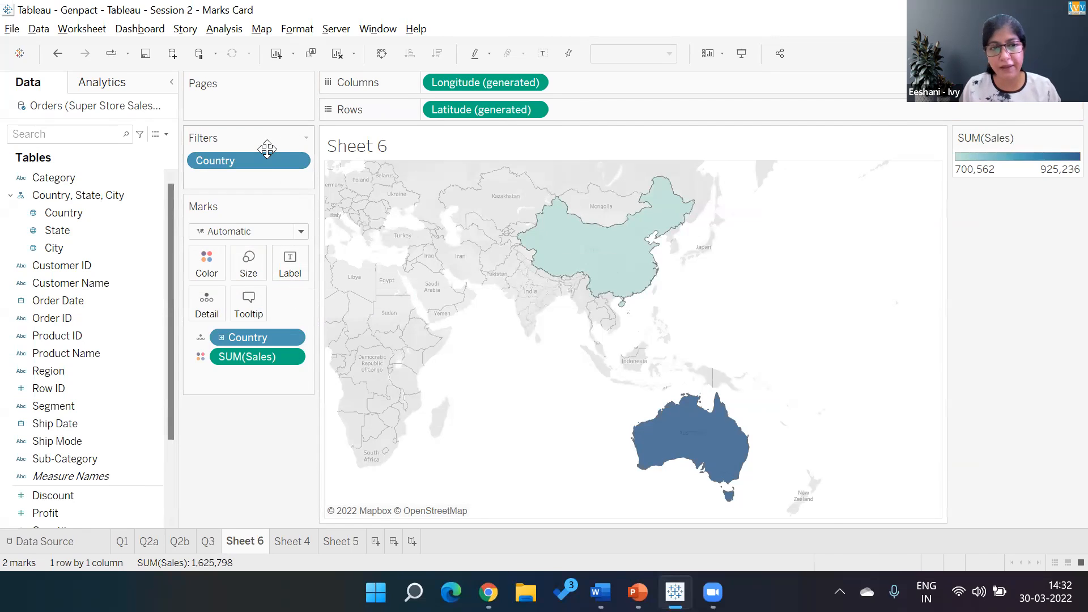
drag(267, 158, 288, 260)
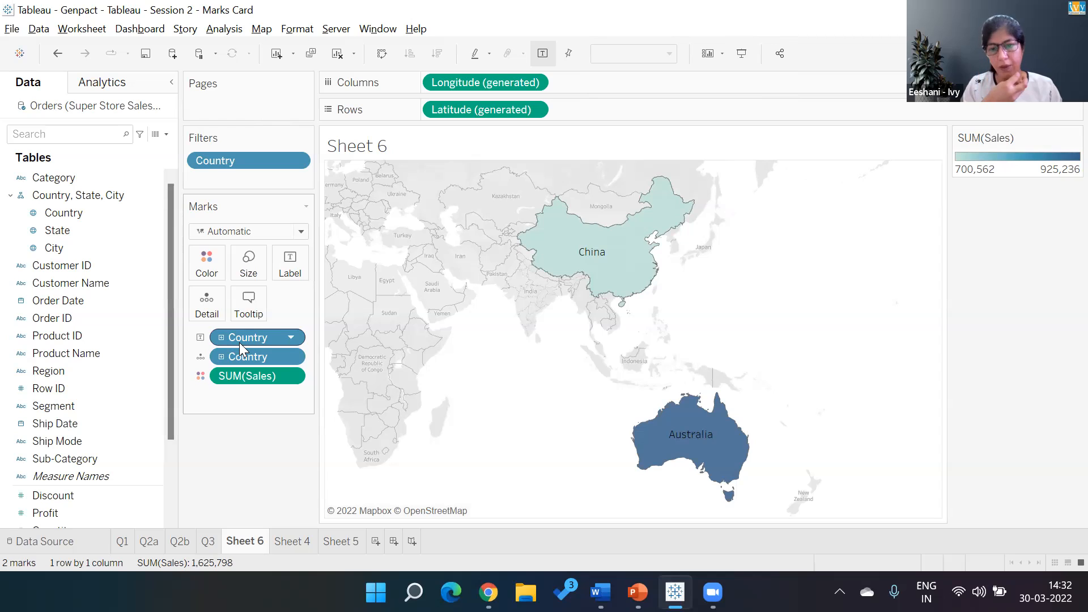
- Rename Sheet 6 as Q4
double_click(260, 540)
text(Q4)
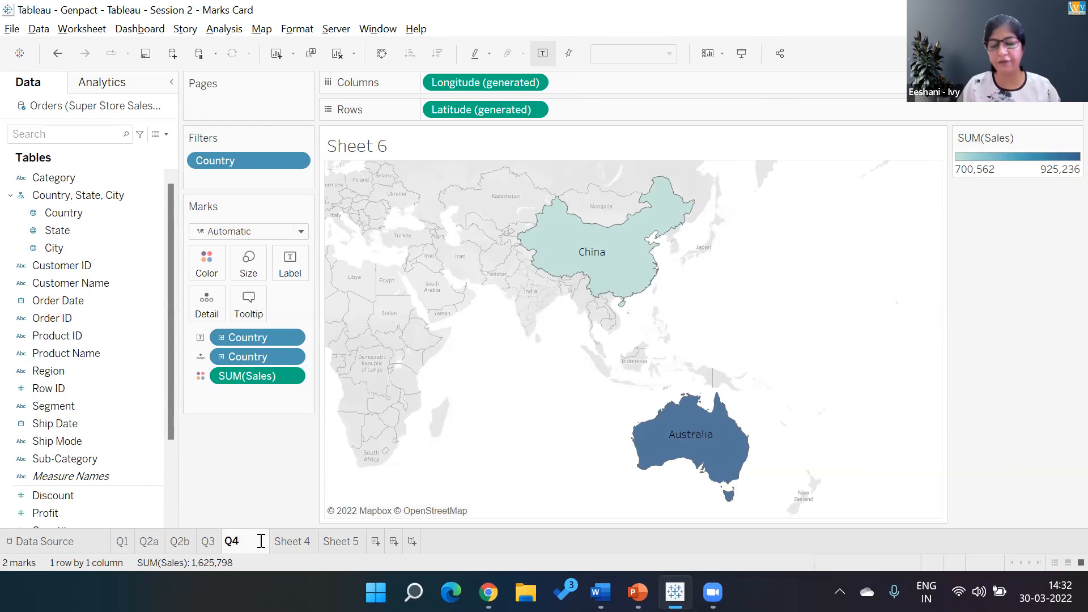
key(Return)
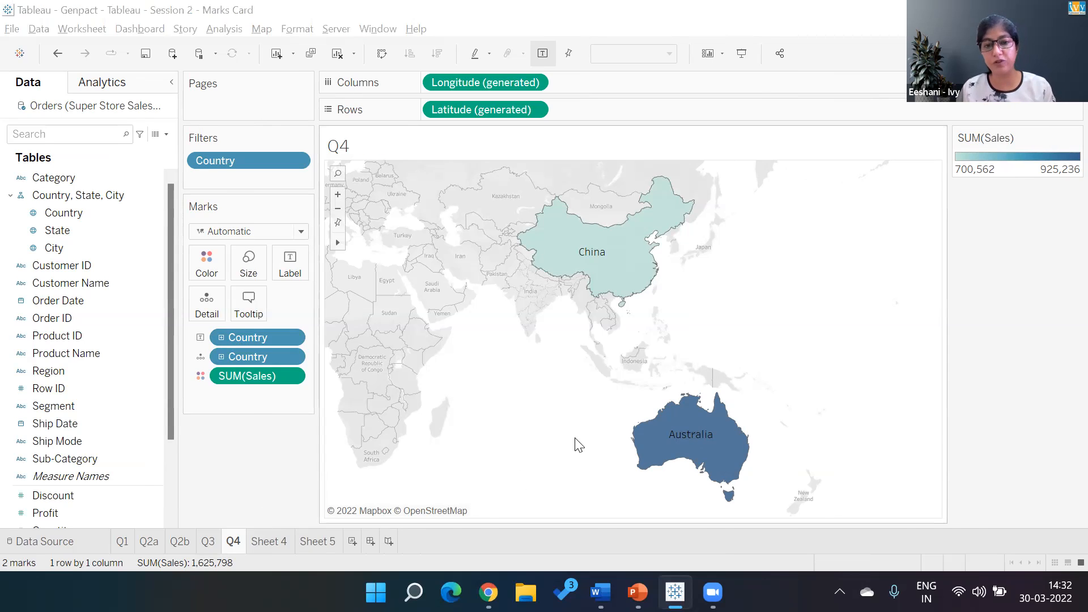
- Check the top 2 countries question on the PowerPoint slide, and replace Sales with Profit on the Q4 country map
key(alt+Tab)
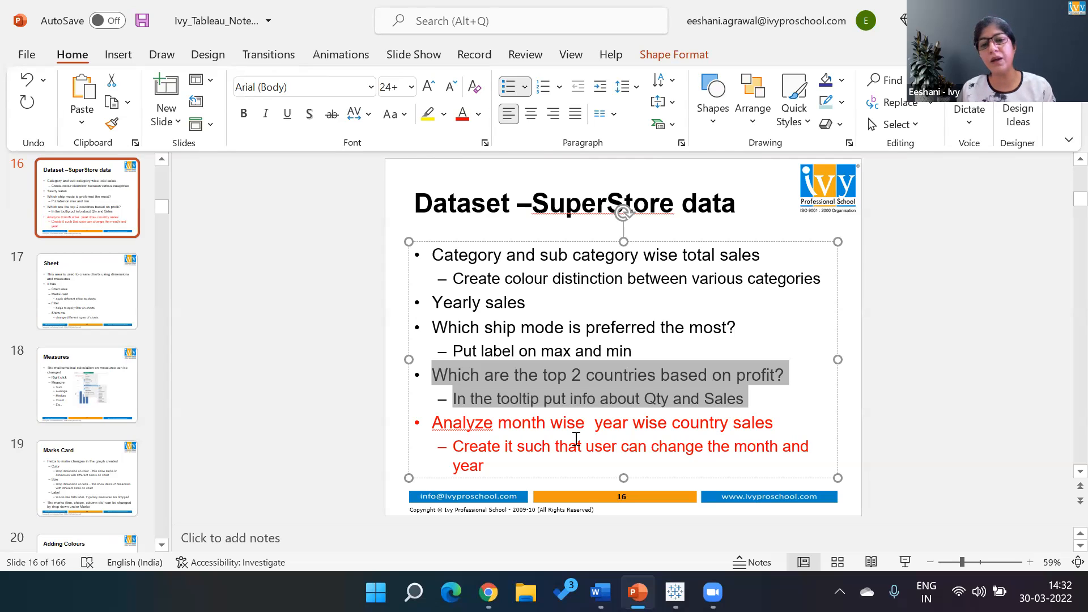
key(alt+Tab)
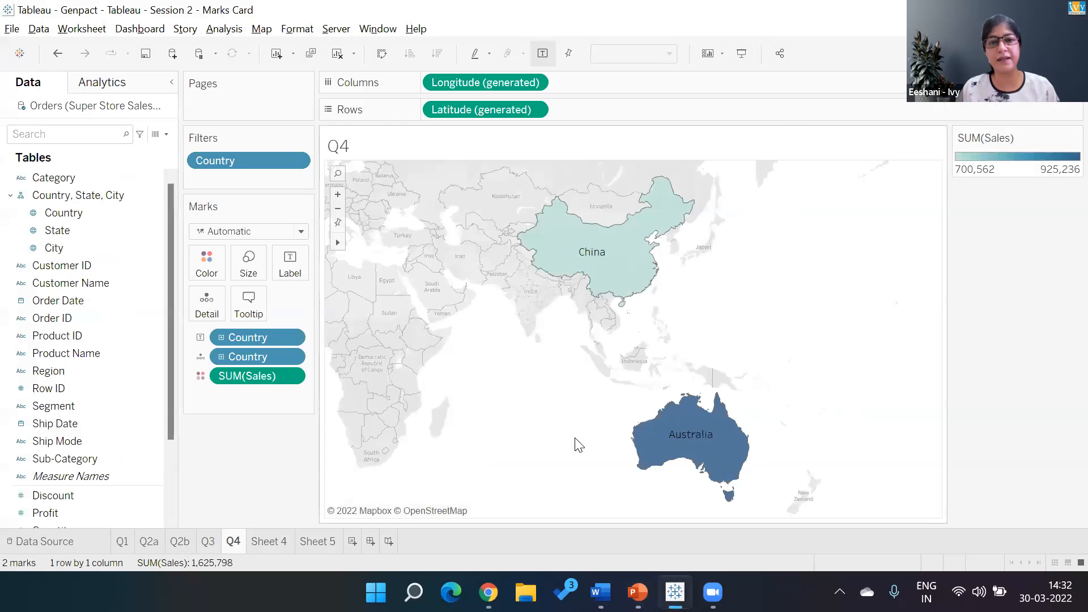
drag(259, 374, 77, 514)
double_click(77, 513)
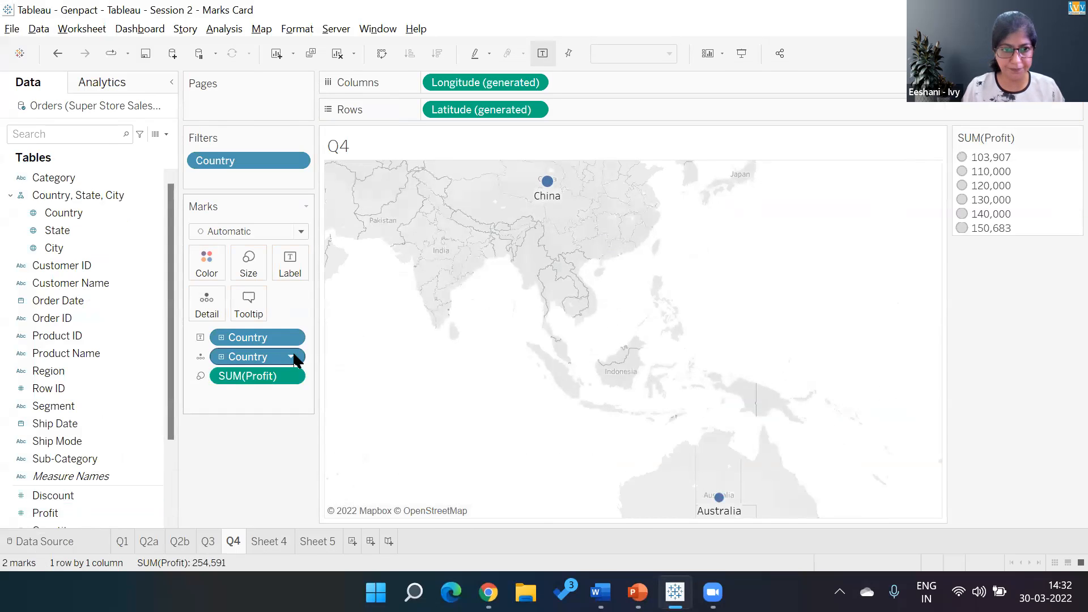
- Change the Country filter on the Q4 map to keep the top 2 countries by sum of Profit
click(299, 161)
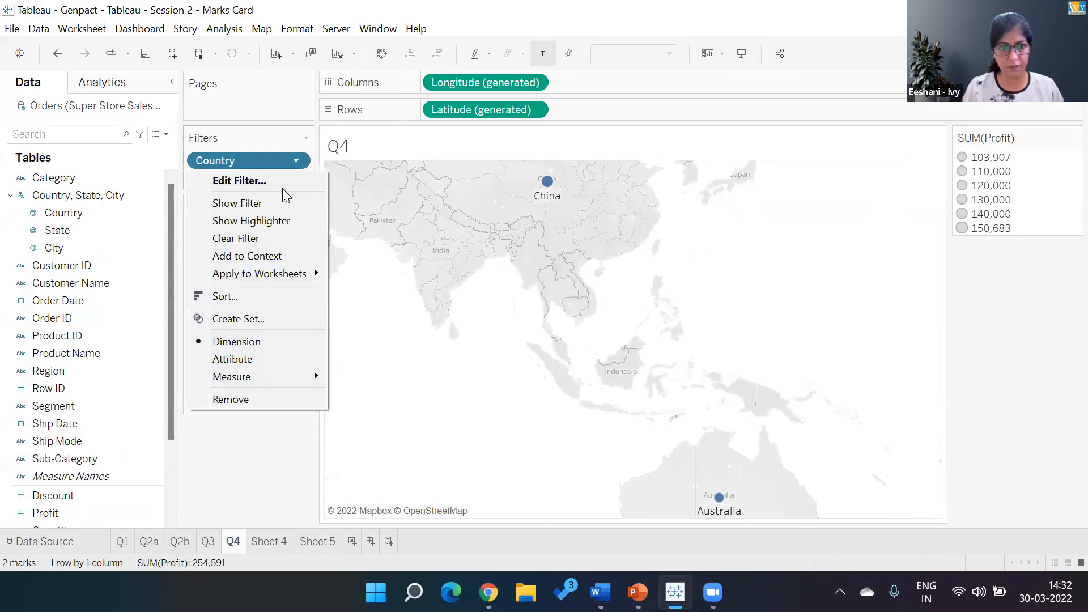
click(281, 183)
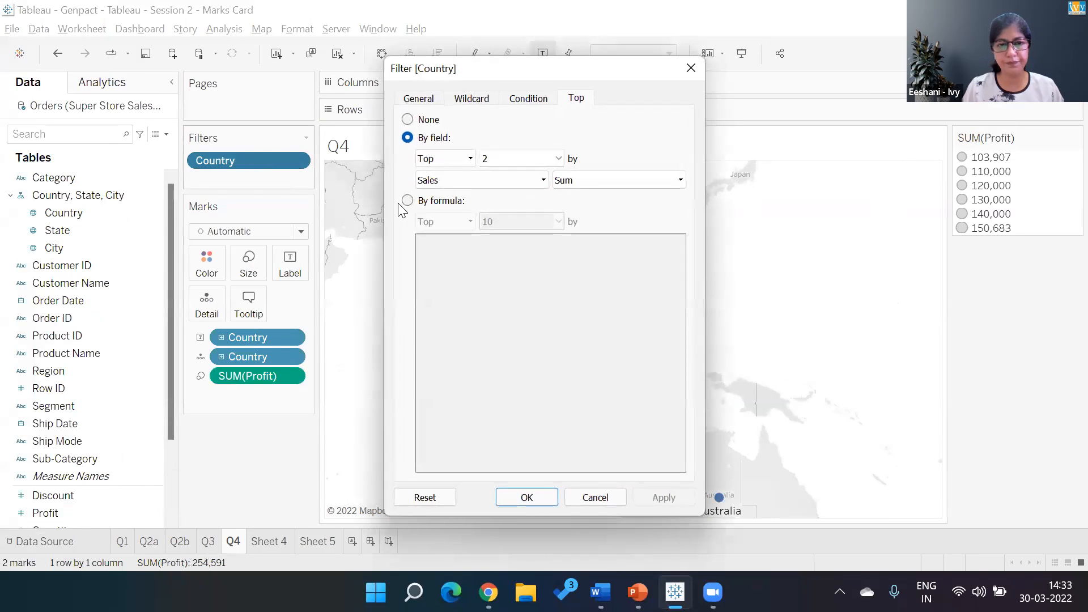
click(485, 179)
text(profit)
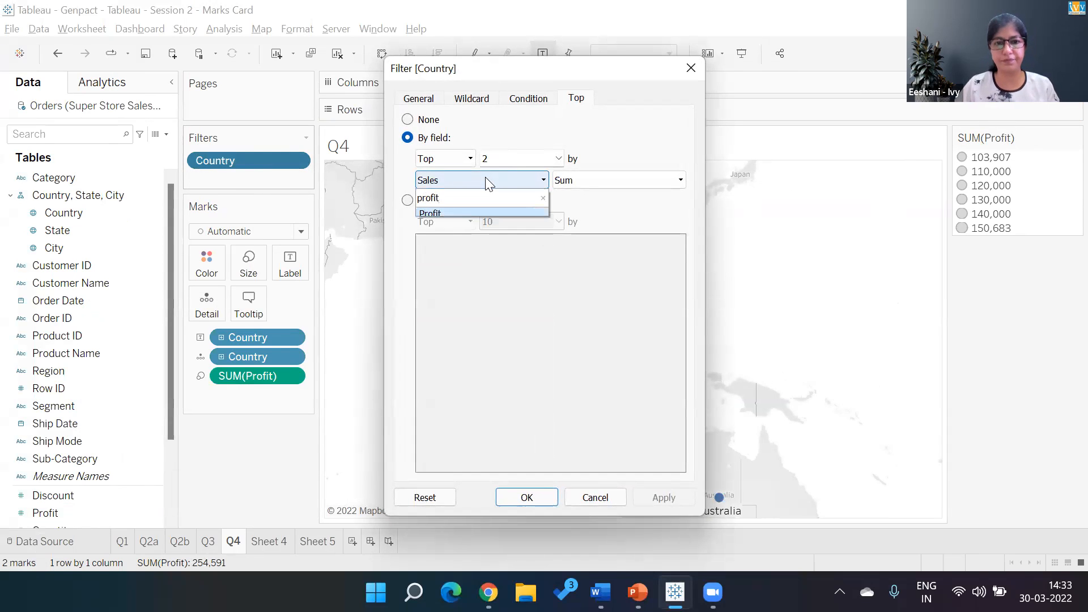
click(469, 214)
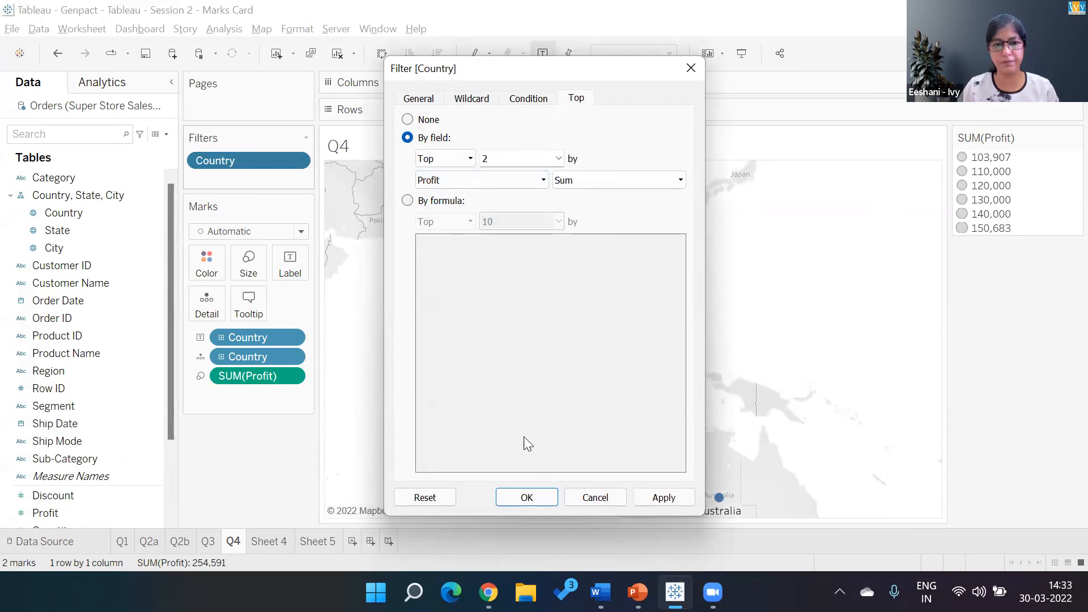
click(546, 504)
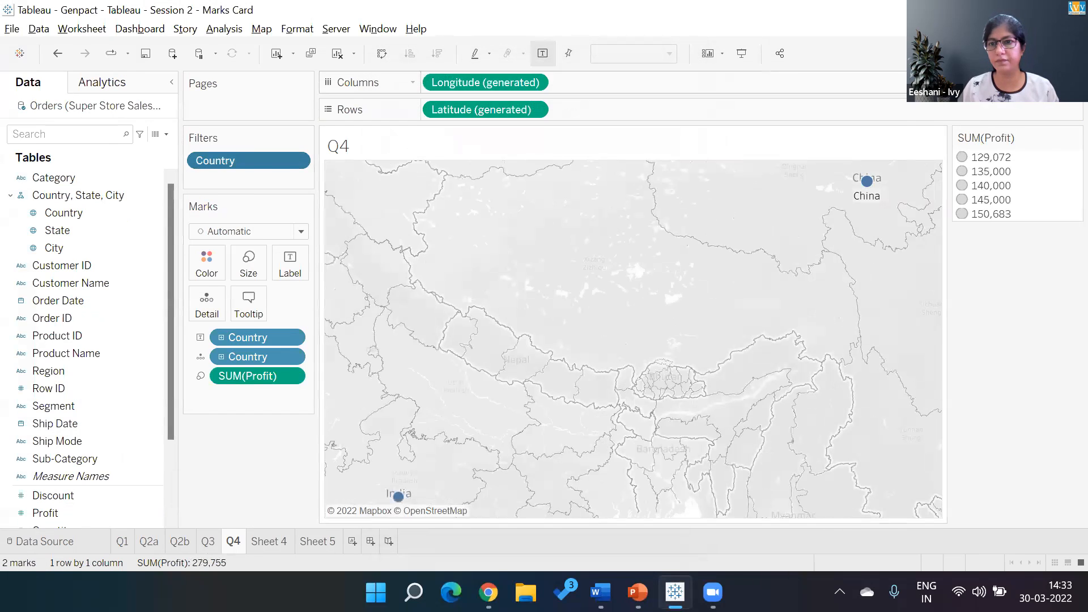
- Convert the Q4 symbol map to a filled map and label its countries using the Country field from the filter
key(ctrl+1)
click(1003, 145)
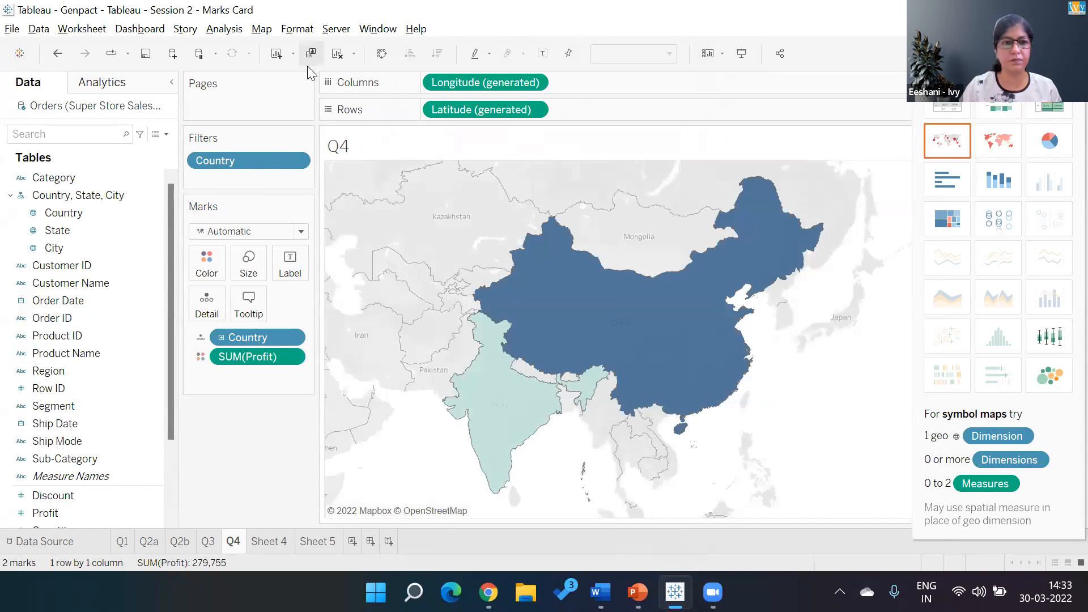
drag(259, 160, 302, 268)
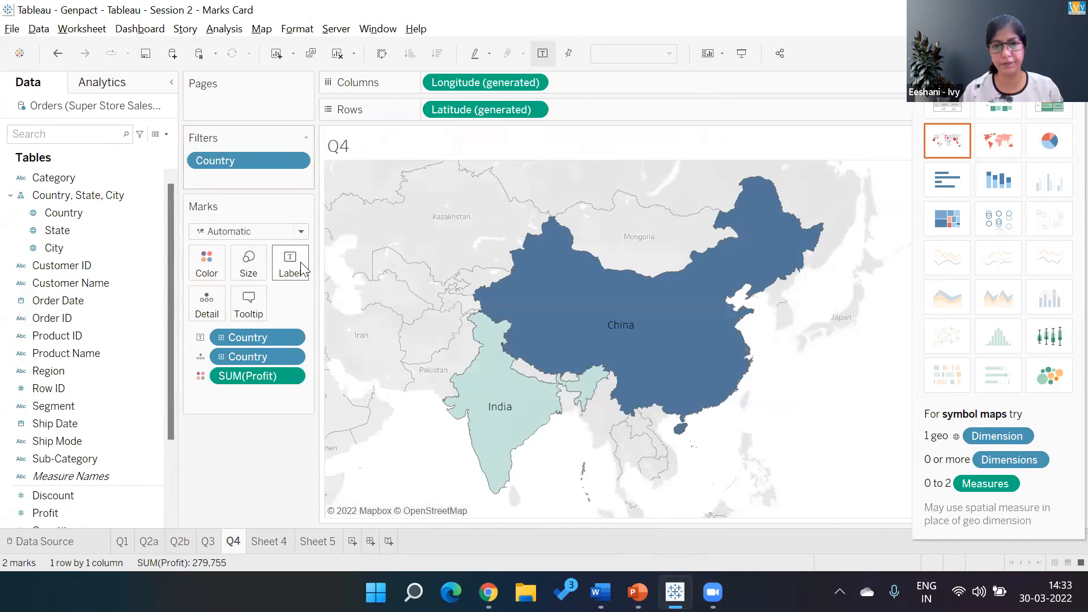
- Append "- Top 2 Countries based on Profit" to the sheet name placeholder in the Q4 map's title
double_click(379, 147)
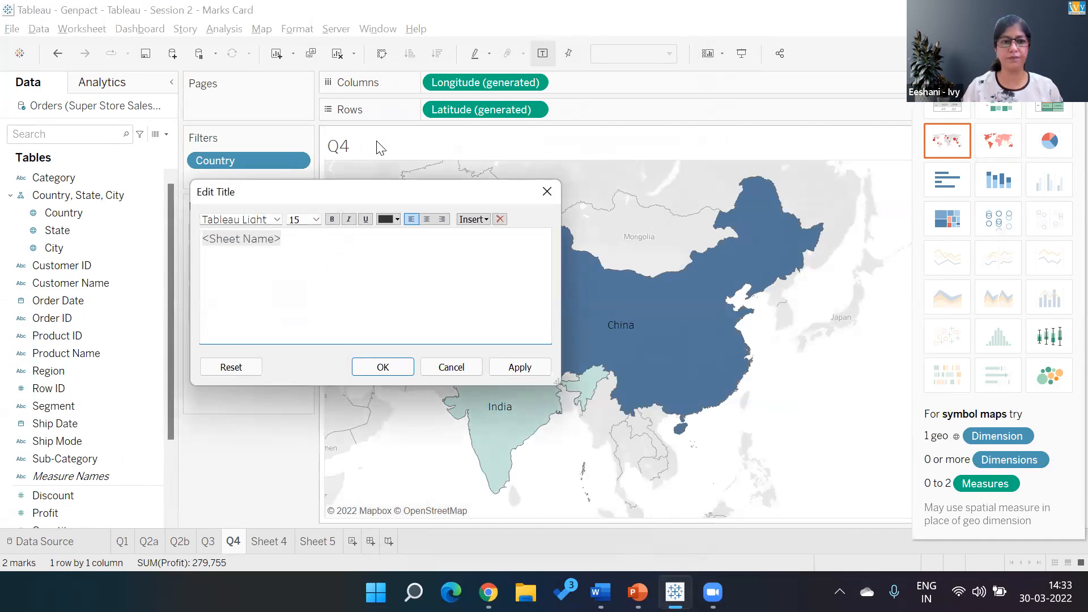
text(-)
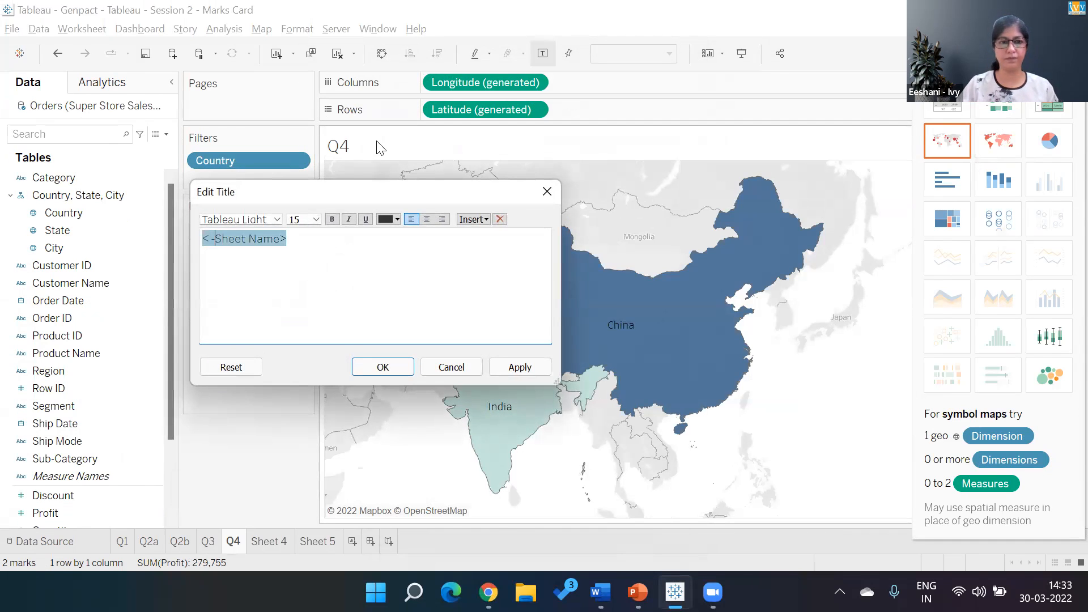
key(BackSpace)
key(End)
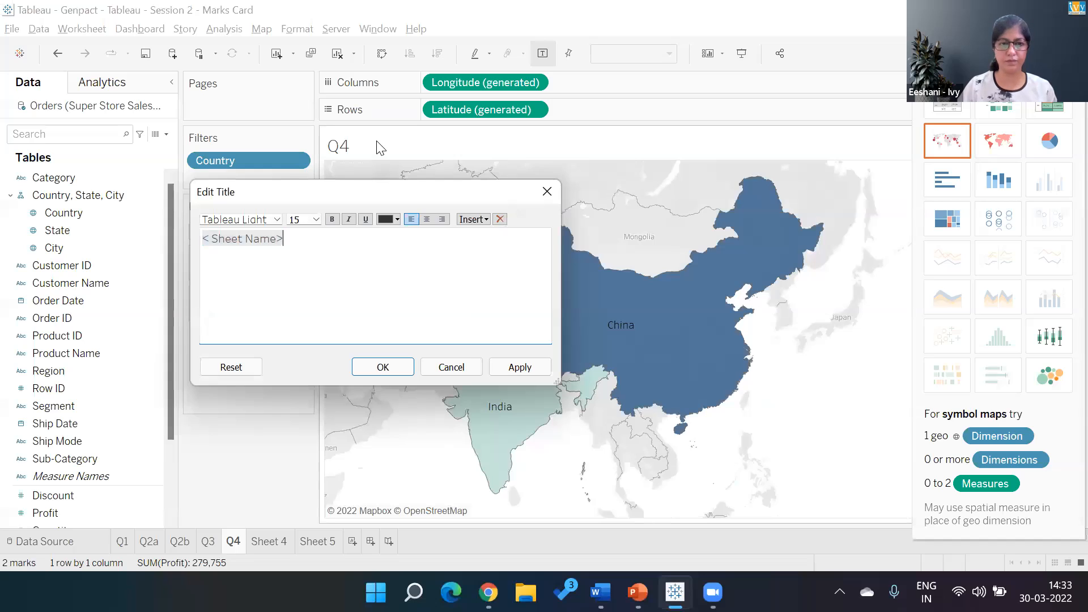
text(- Top 2)
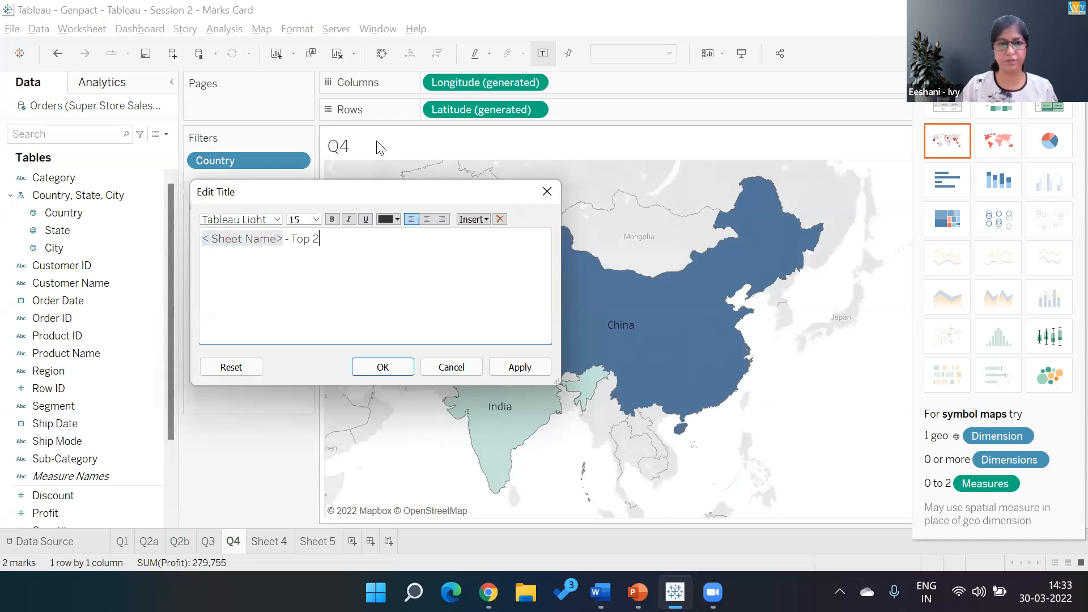
text( Countries ba)
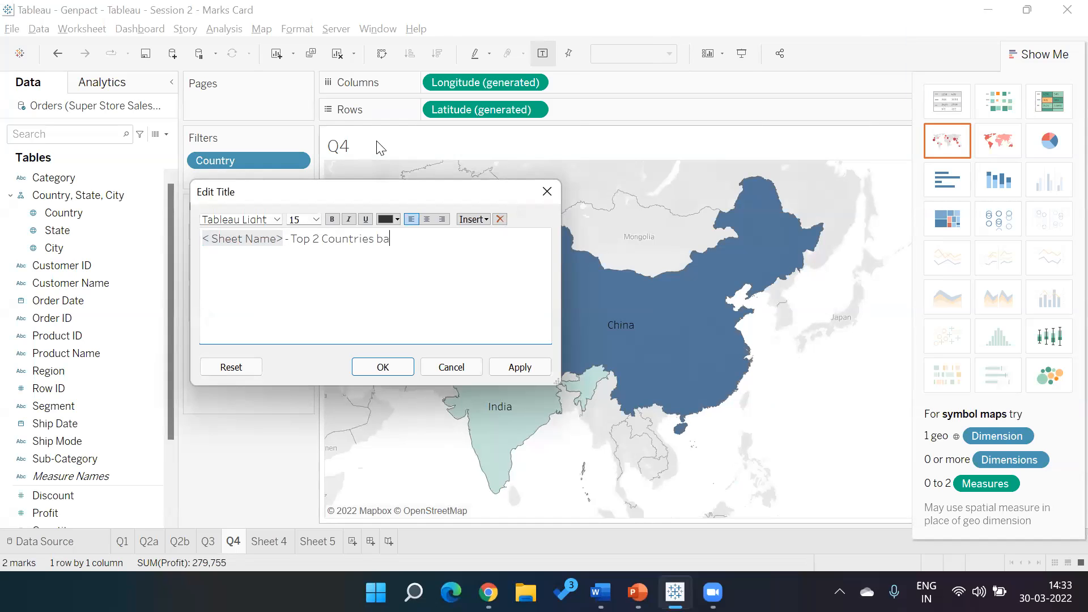
text(sed on Profit)
key(Return)
click(407, 369)
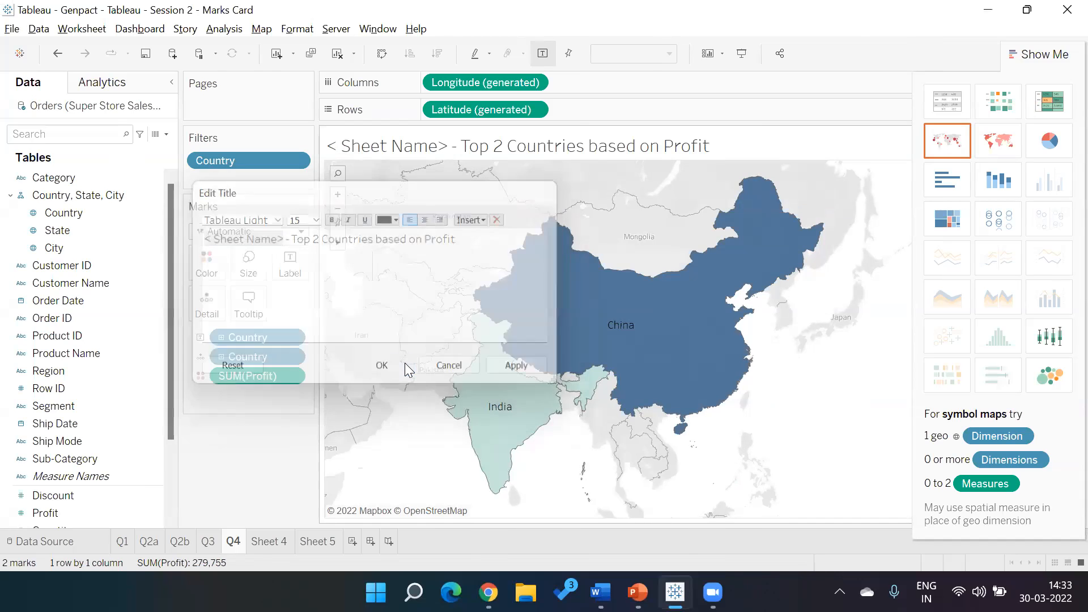
- Replace the sheet name placeholder and dash so the map's title reads "Q4. Top 2 Countries based on Profit"
double_click(428, 138)
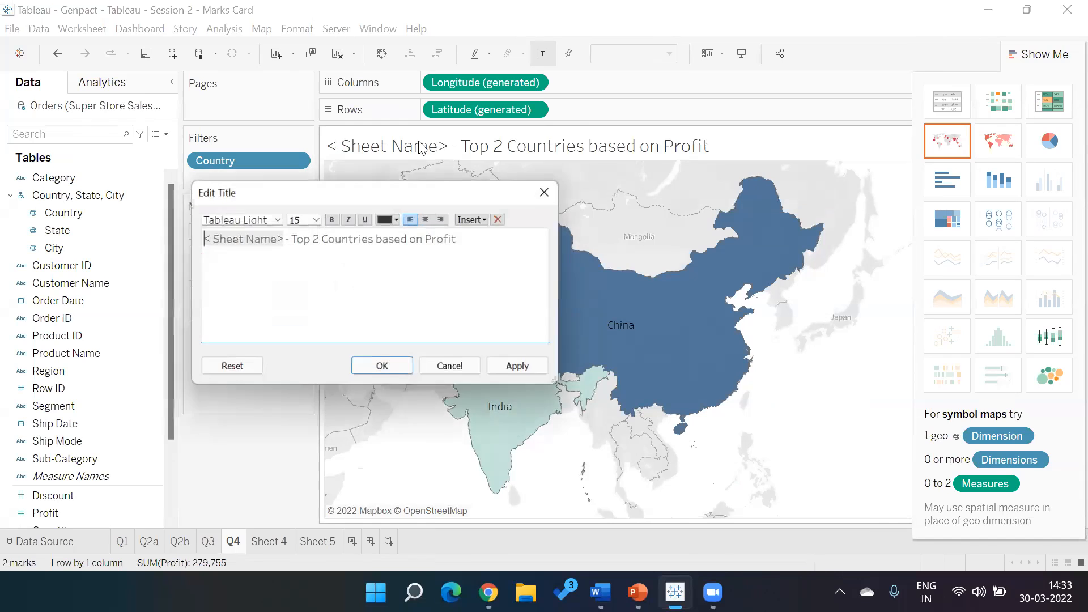
click(292, 243)
key(BackSpace)
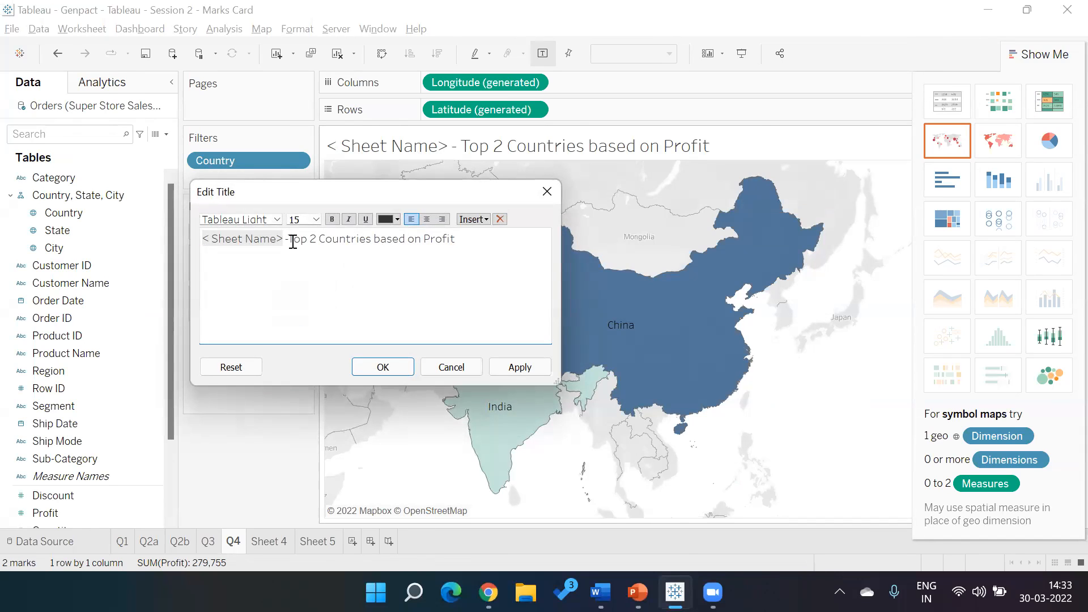
key(BackSpace)
key(BackSpace)
key(BackSpace)
text(!Q4.)
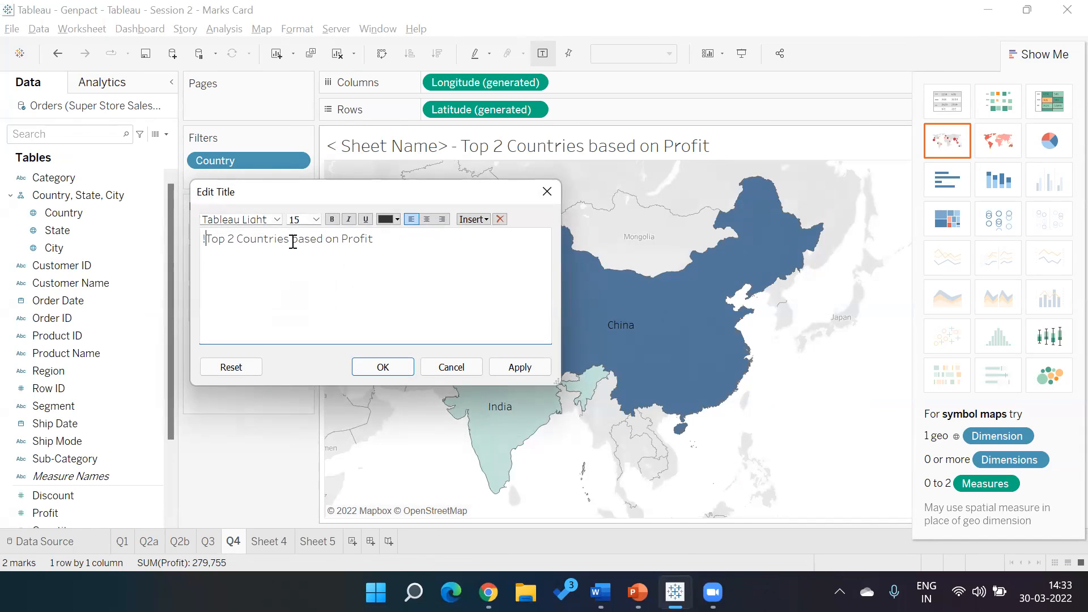
key(Return)
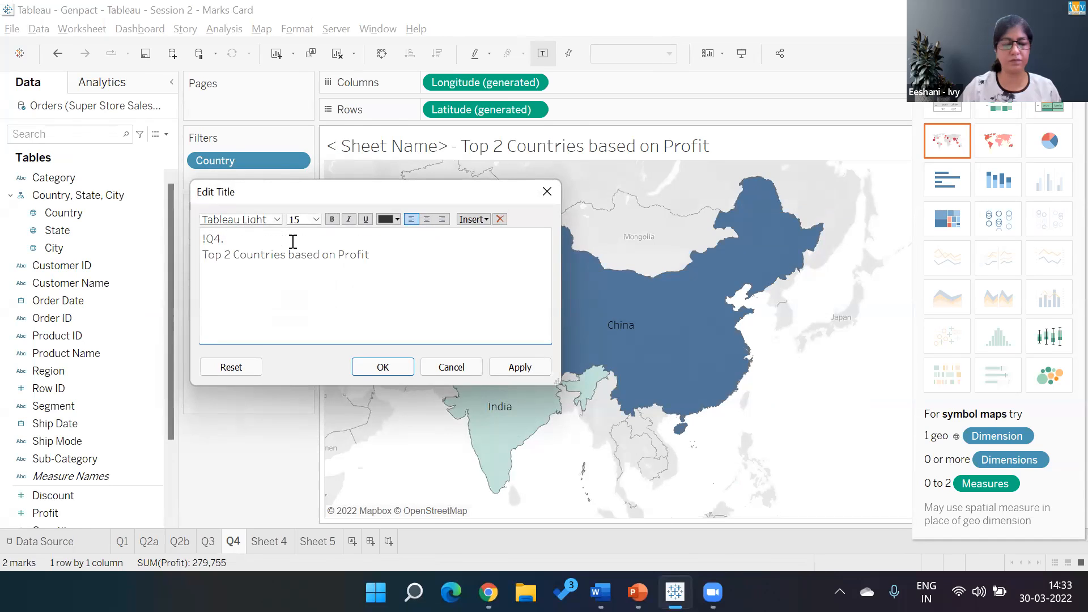
key(BackSpace)
click(203, 240)
key(Delete)
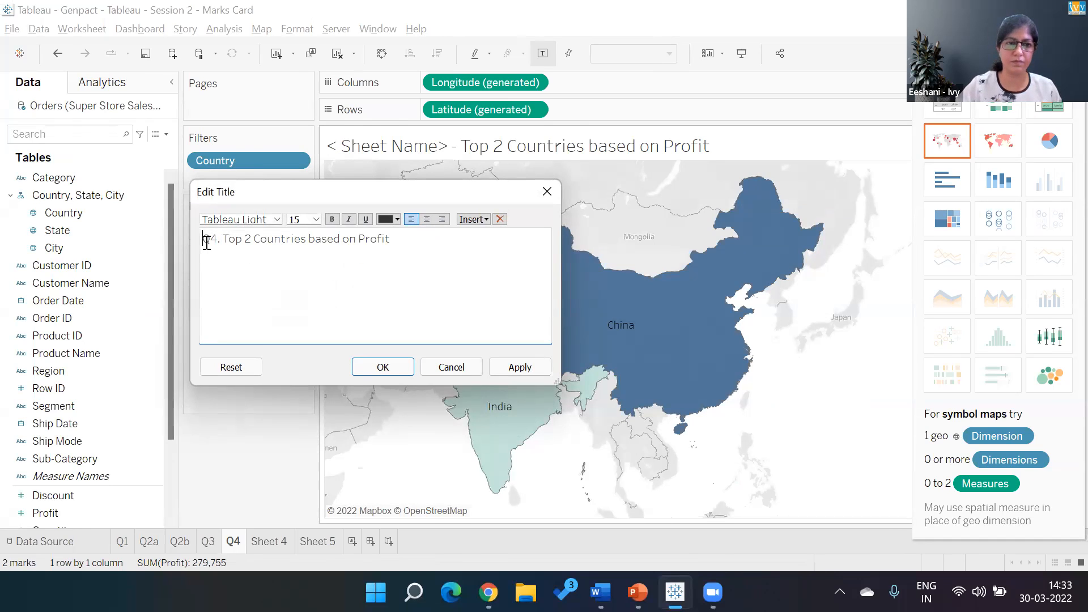
click(367, 359)
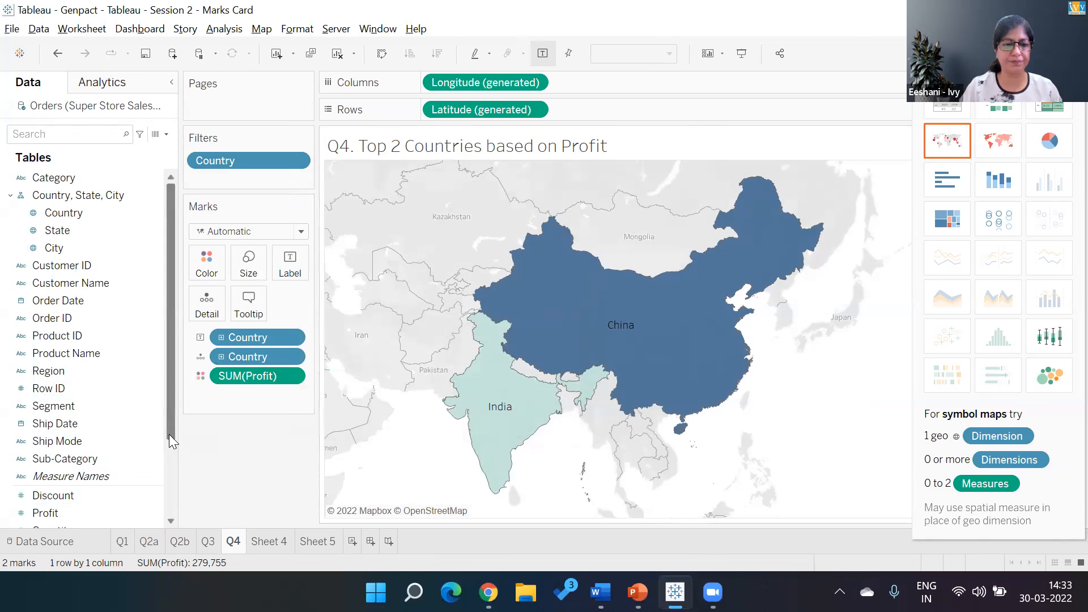
- Add Quantity and Sales to the tooltip of the Q4 filled map, undoing the misplaced Sales size encoding
drag(172, 444, 172, 482)
drag(55, 487, 249, 307)
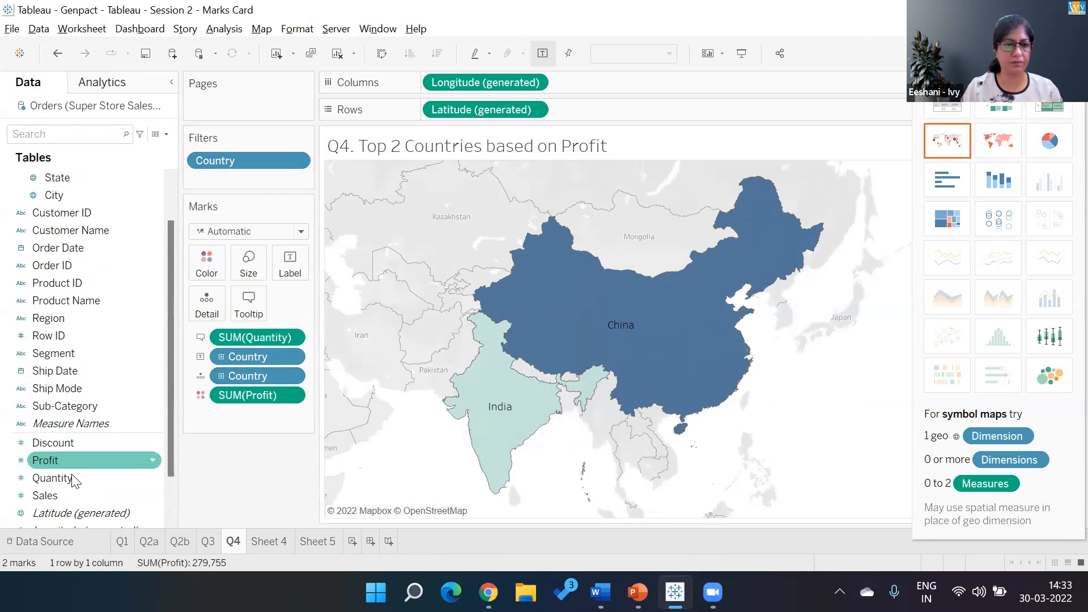
drag(68, 494, 248, 281)
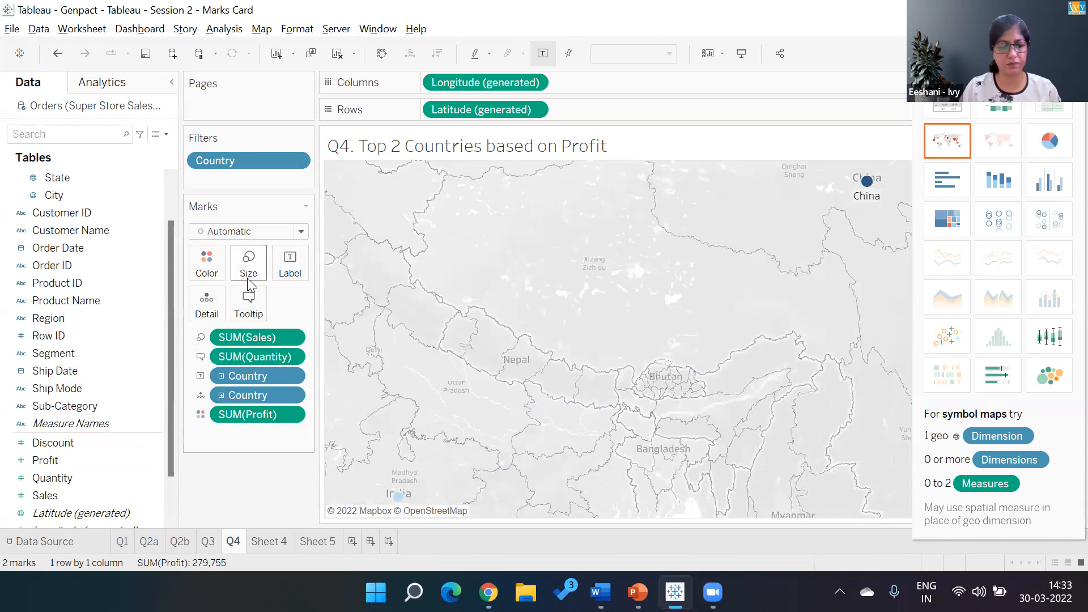
key(ctrl+z)
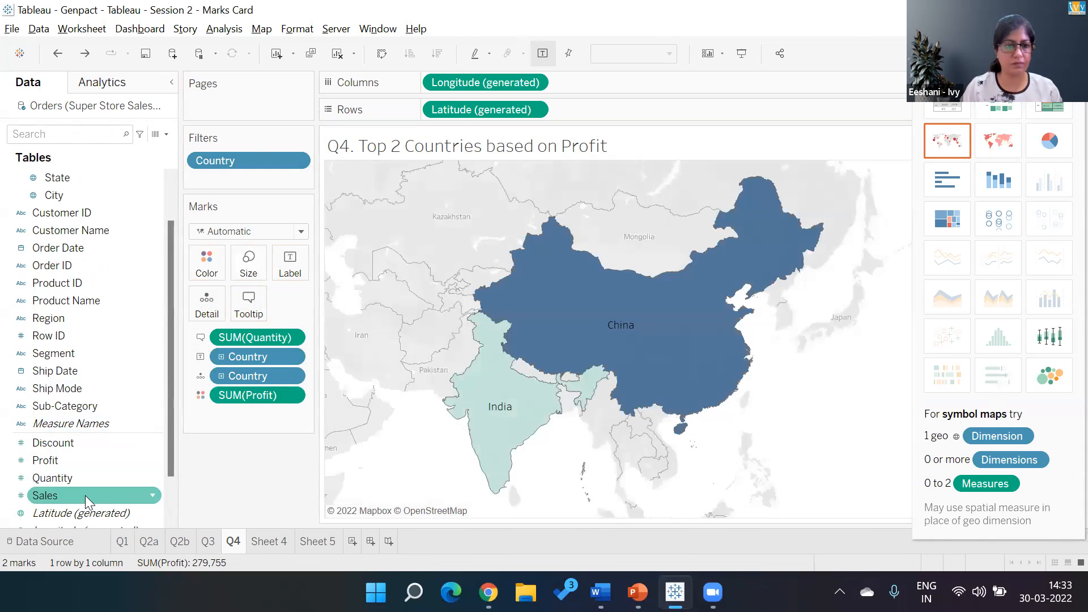
drag(85, 496, 258, 316)
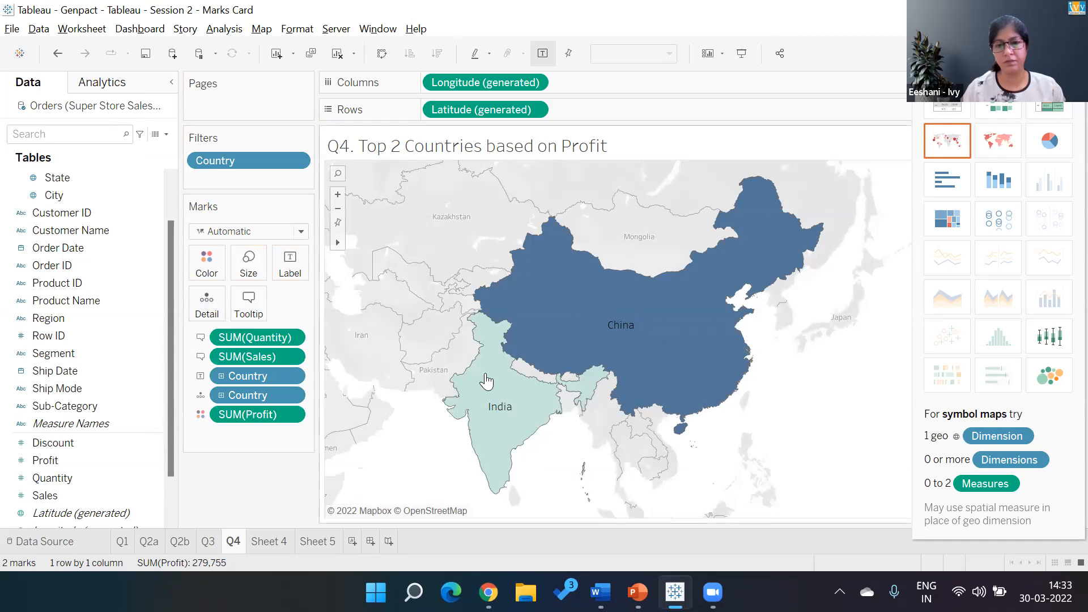
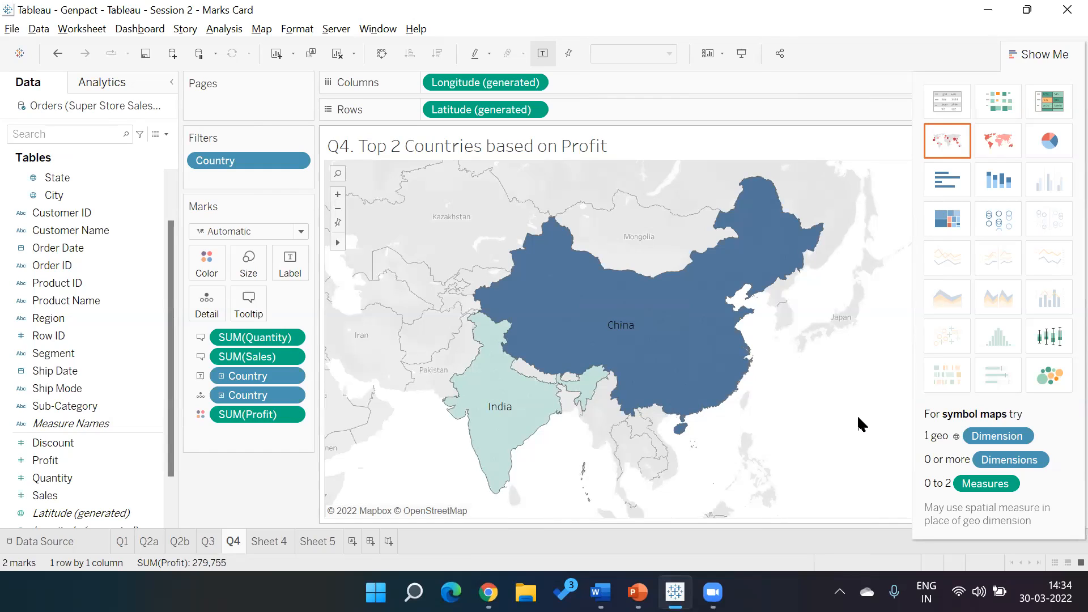
- Check the SuperStore data question on the top 2 countries in the PowerPoint slide, and return to the Tableau workbook
click(889, 78)
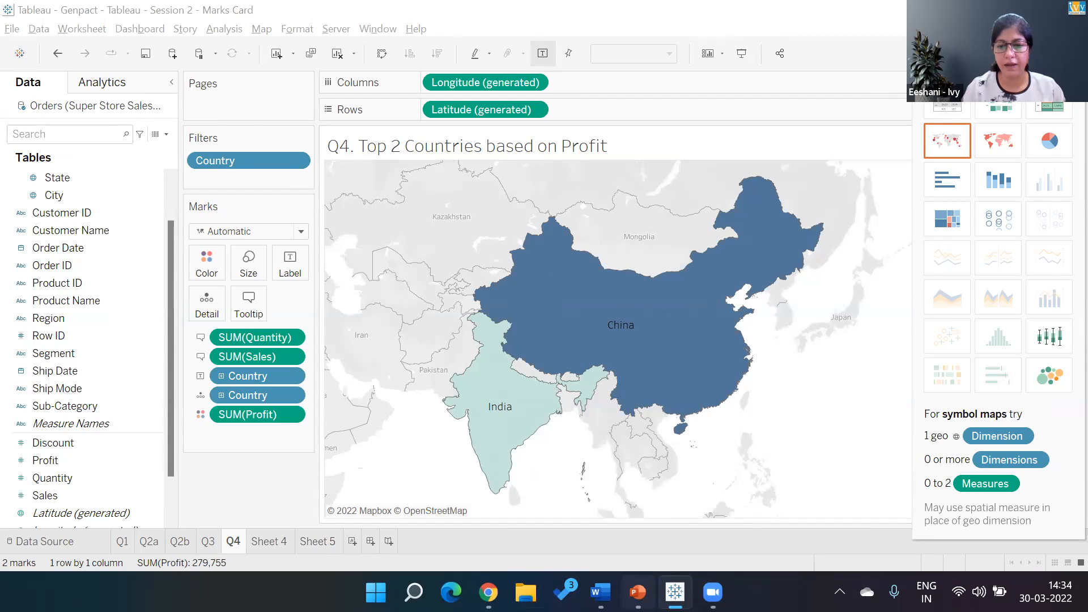
click(638, 591)
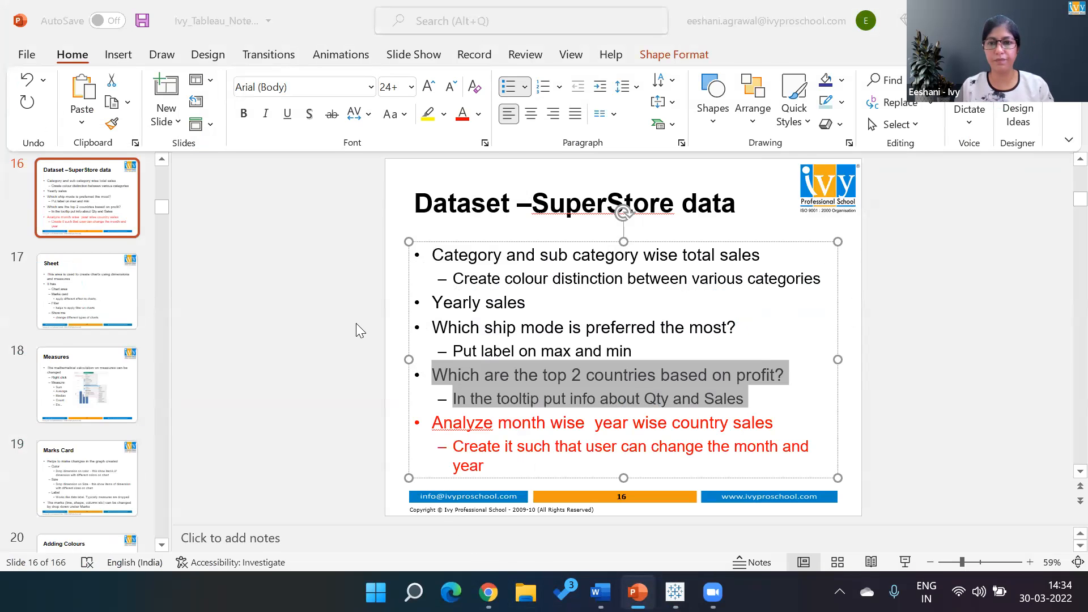
key(alt+Tab)
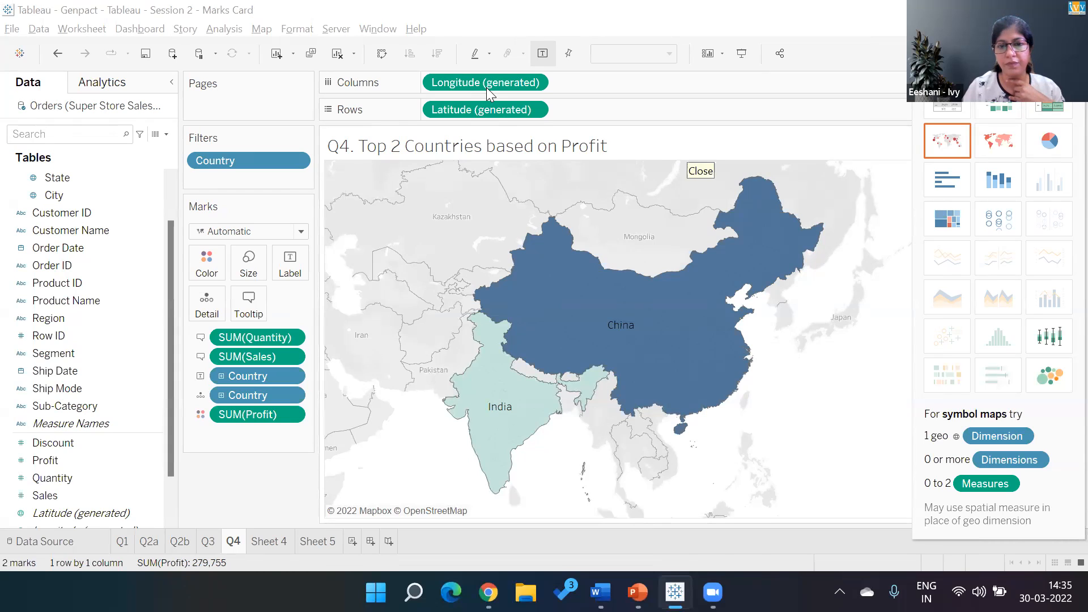
- Clear the existing country map and its filters from Sheet 4
click(275, 538)
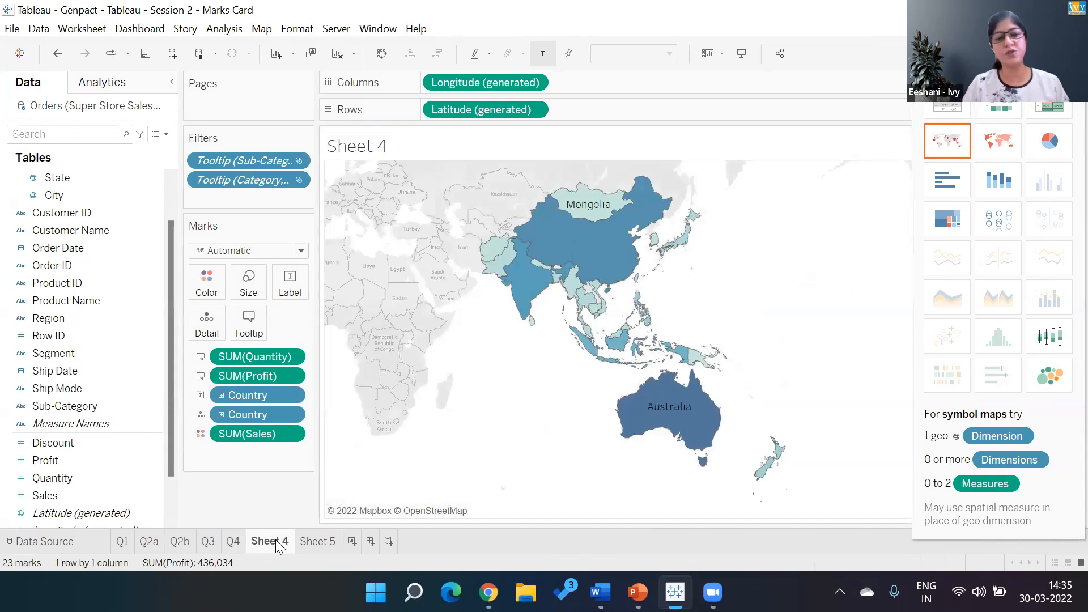
click(338, 54)
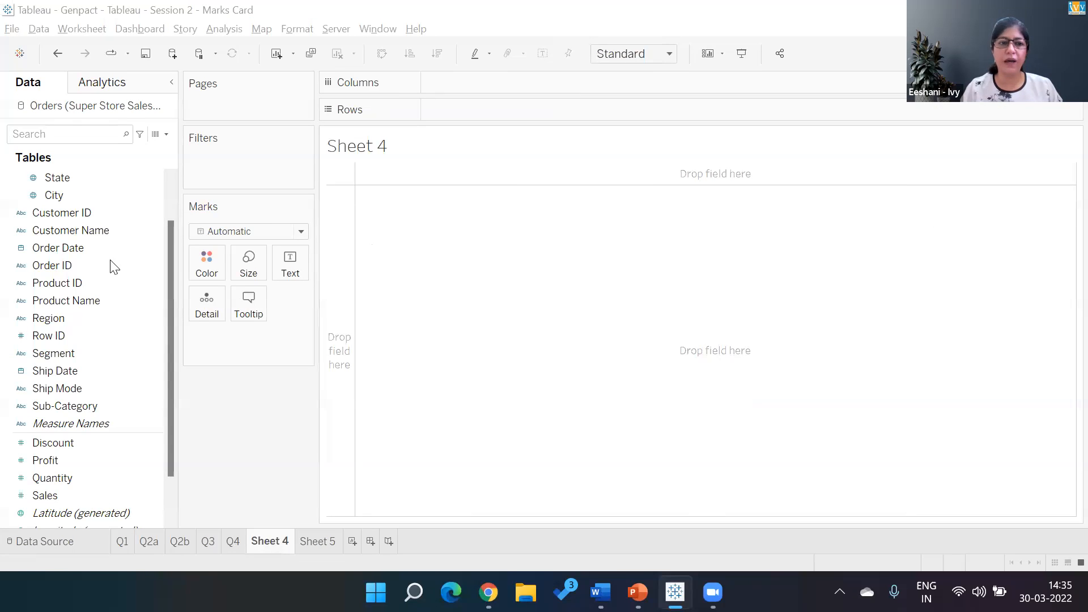
click(51, 266)
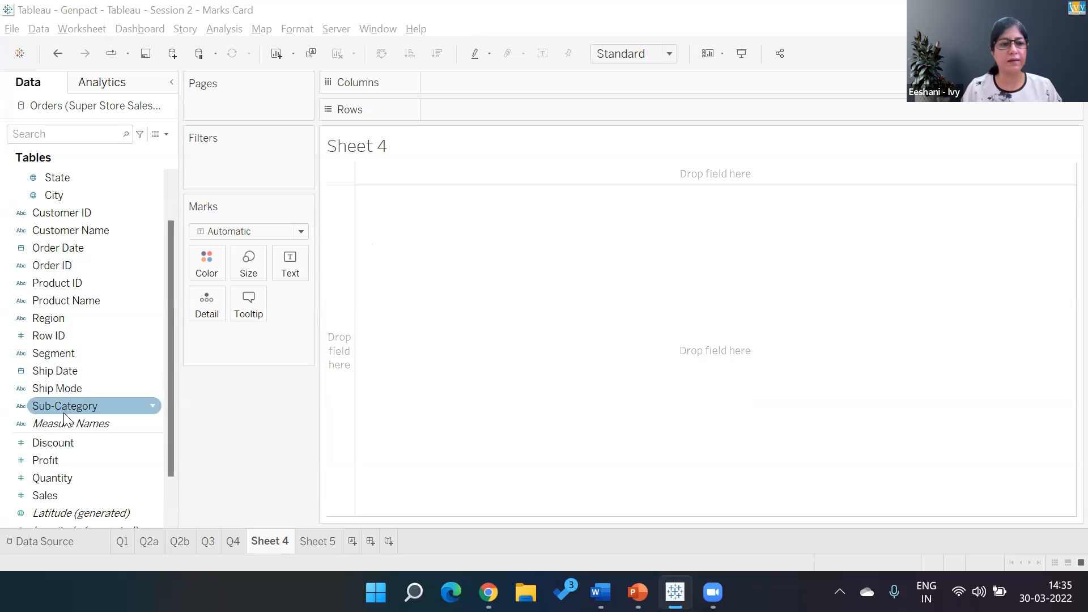
- Build a treemap of Sales by Category and Sub-Category on Sheet 4
scroll(170, 172, up, 3)
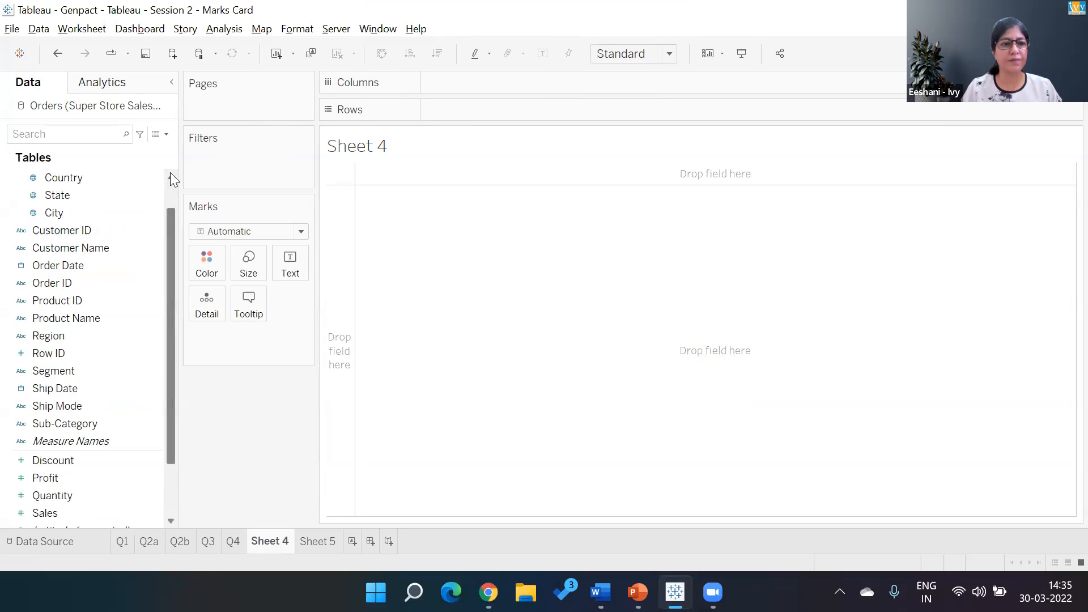
double_click(67, 178)
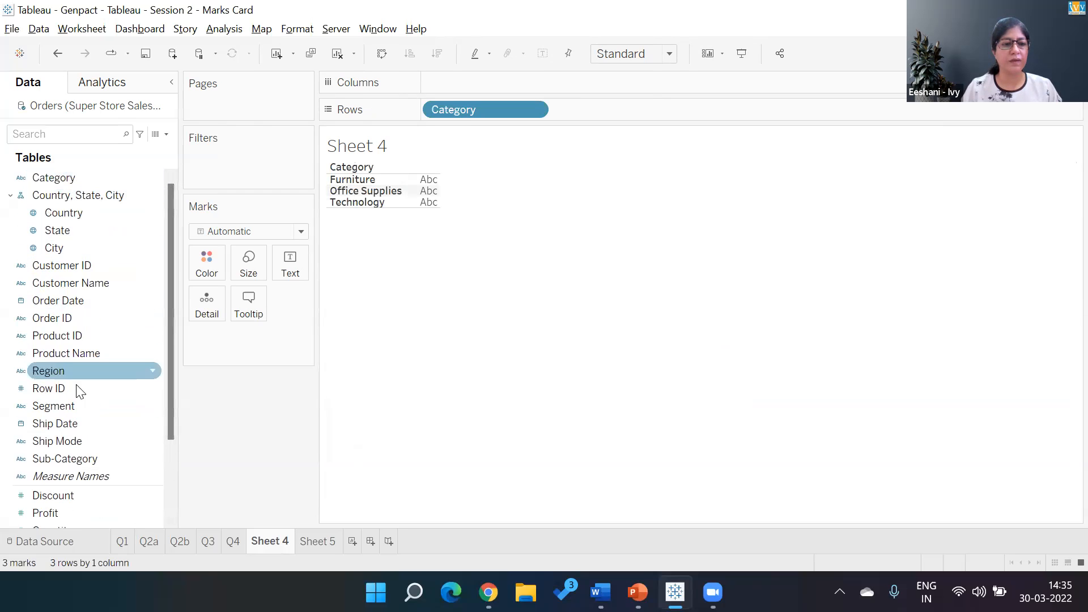
click(88, 459)
double_click(86, 457)
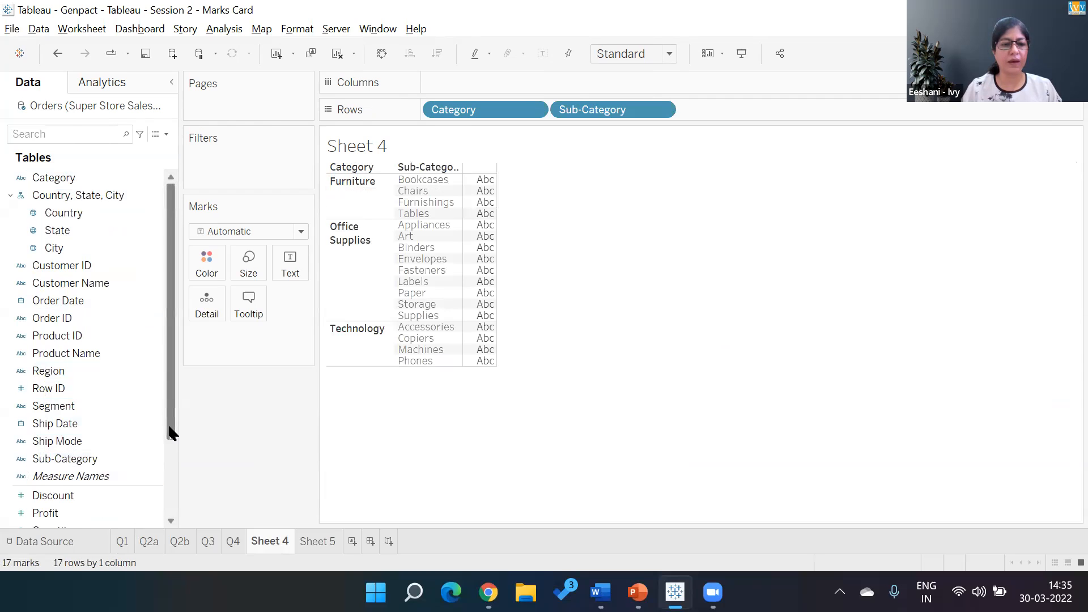
scroll(170, 434, down, 3)
double_click(47, 441)
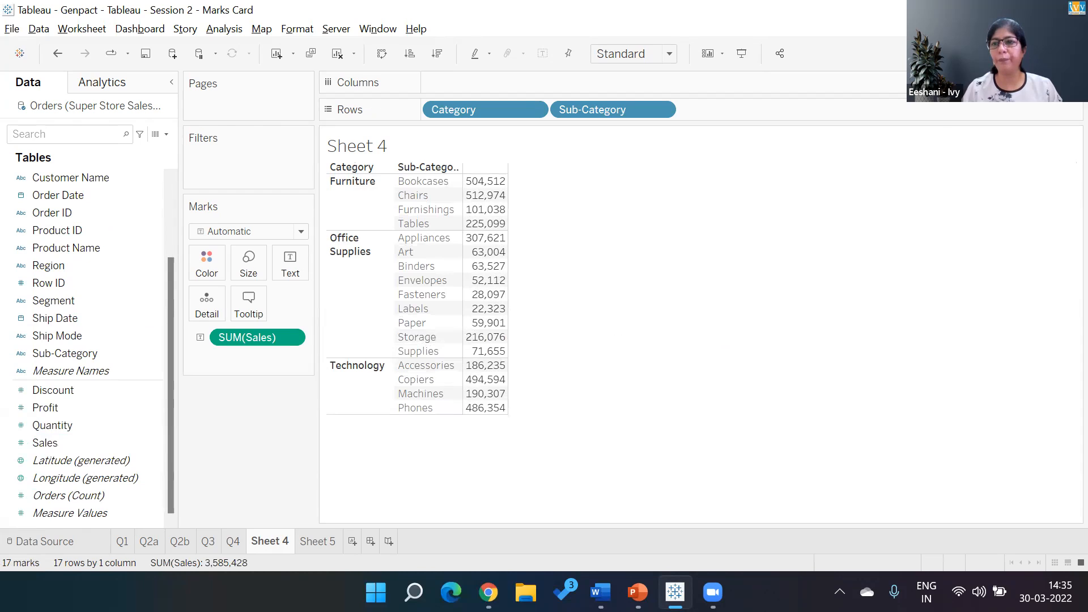
click(1055, 54)
click(951, 230)
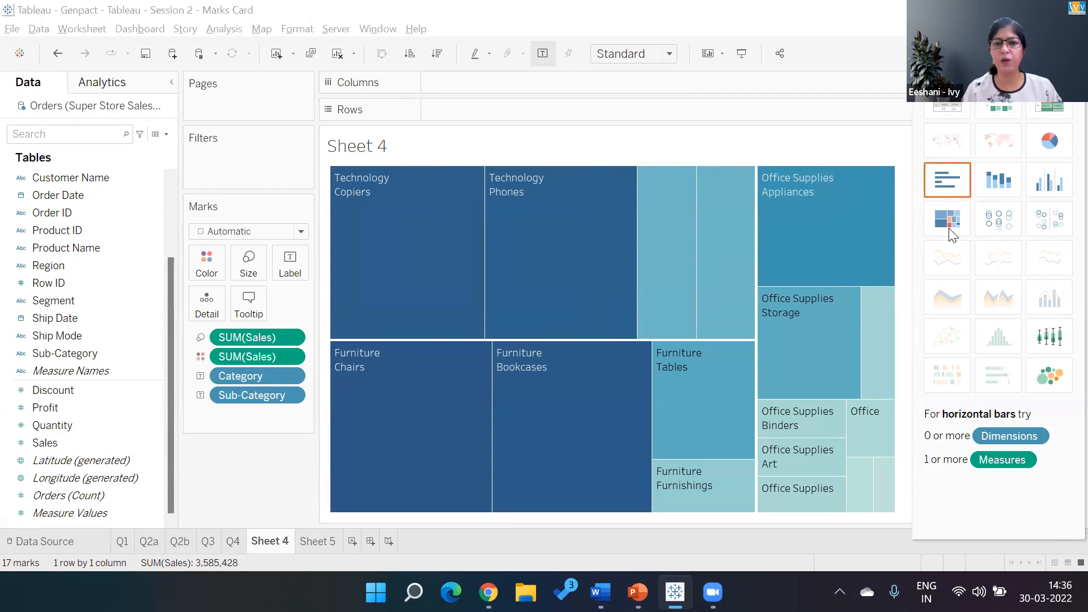
- Inspect the tooltips for India and China on the Q4 map, and return to the Sheet 4 treemap
click(229, 543)
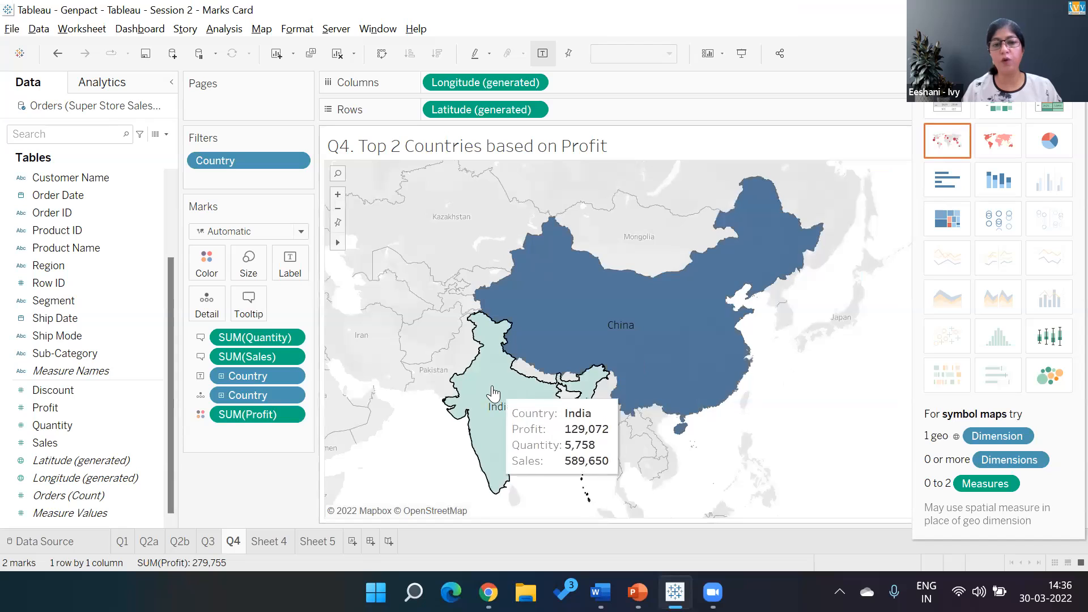
mouse_move(557, 339)
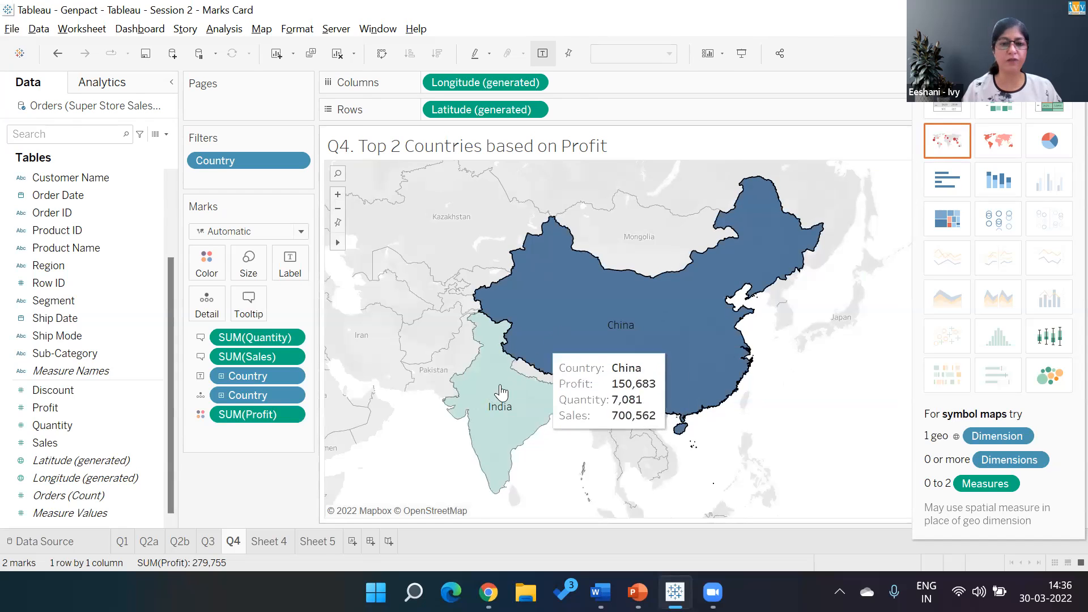
mouse_move(513, 402)
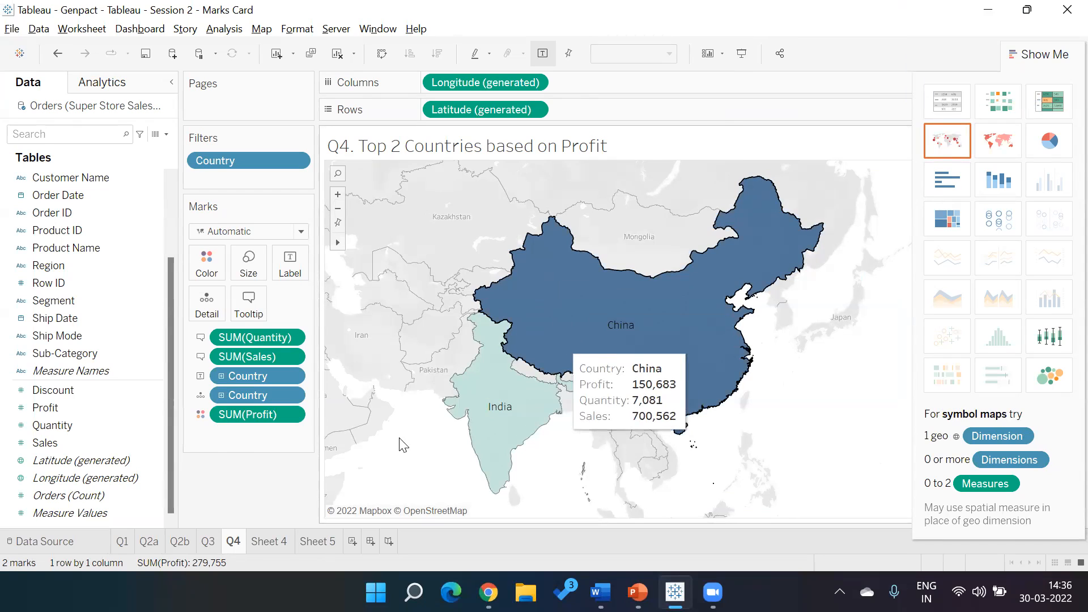
click(286, 545)
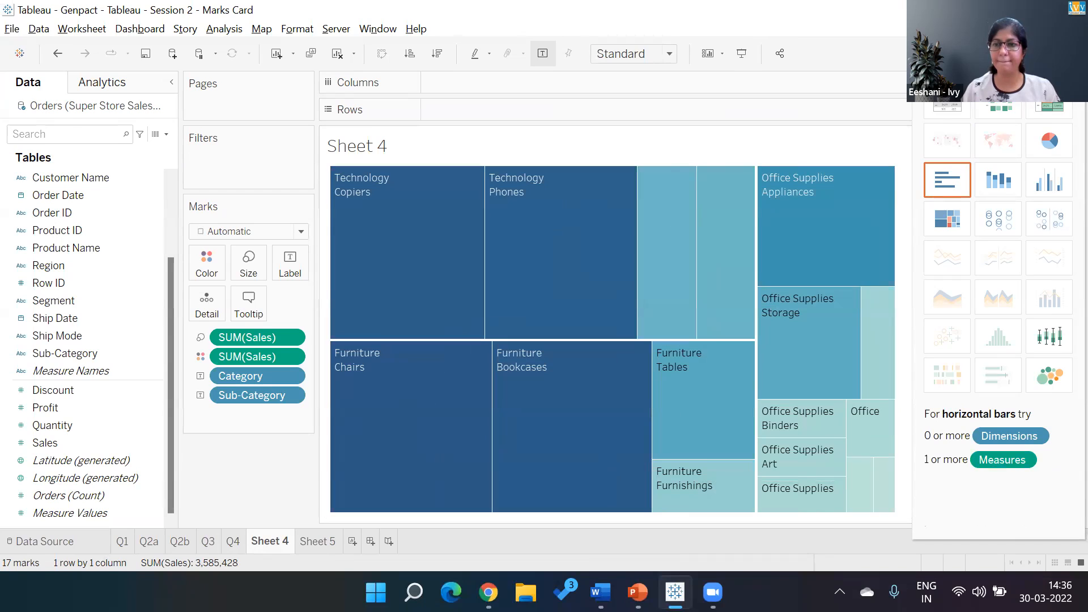
- Move Category from the treemap's labels to the filters with all values selected, and show its filter on the sheet
key(ctrl+1)
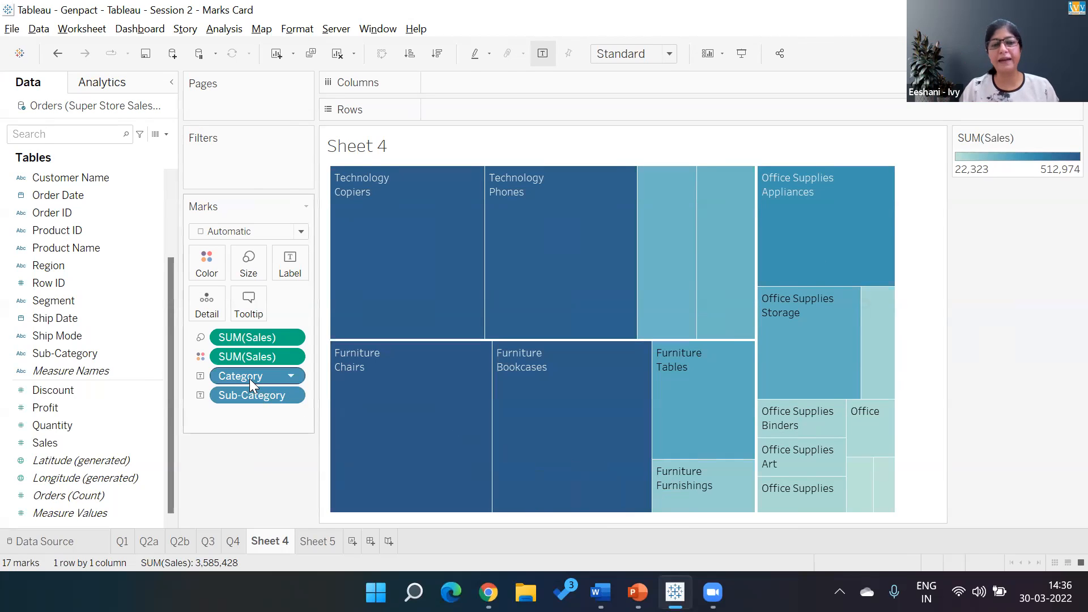
drag(249, 378, 241, 165)
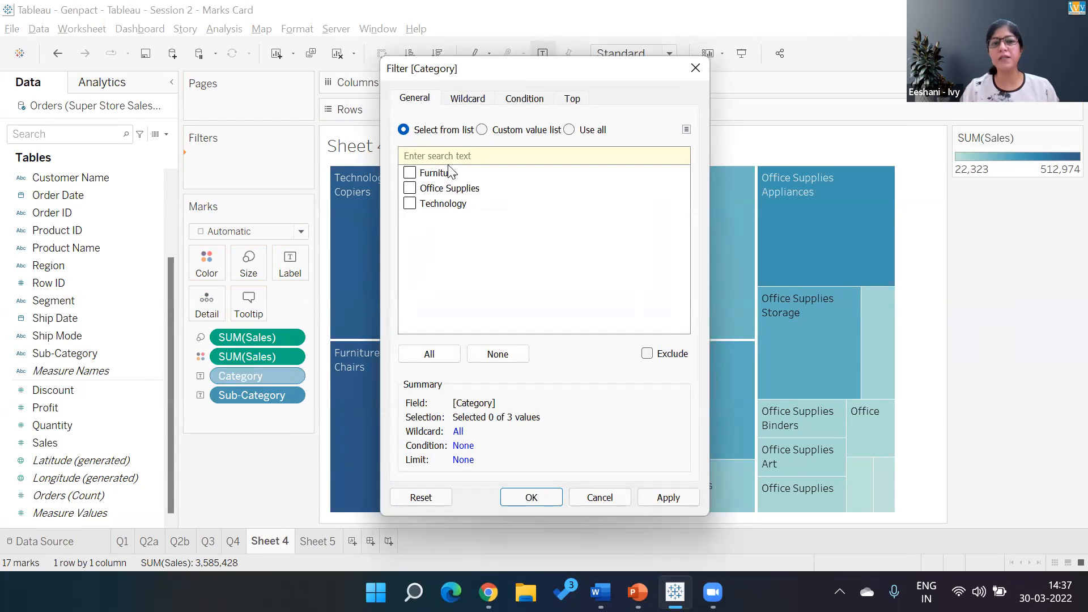
click(428, 354)
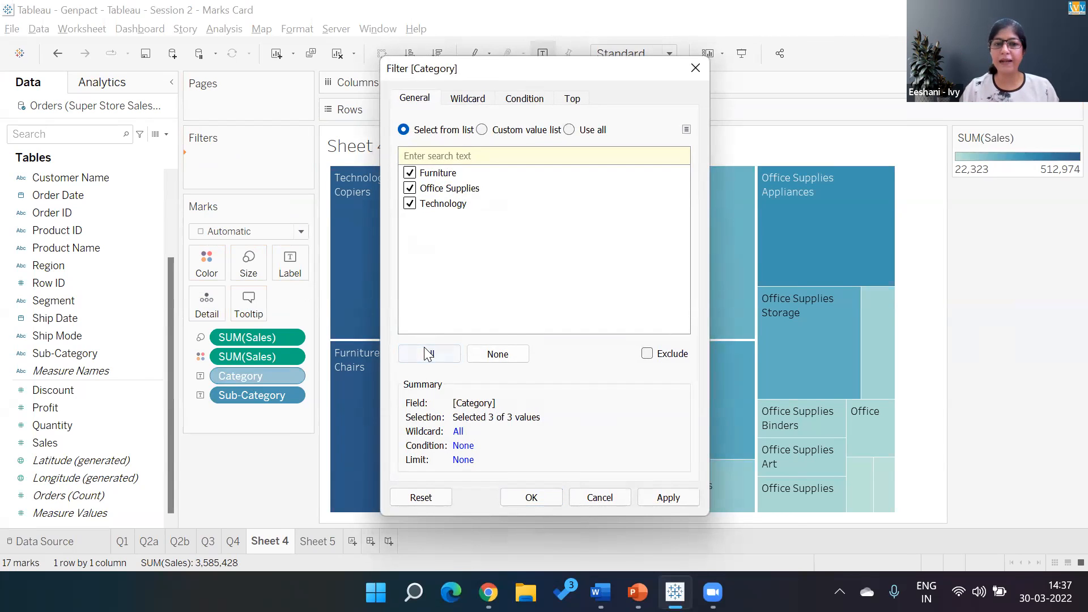
click(522, 502)
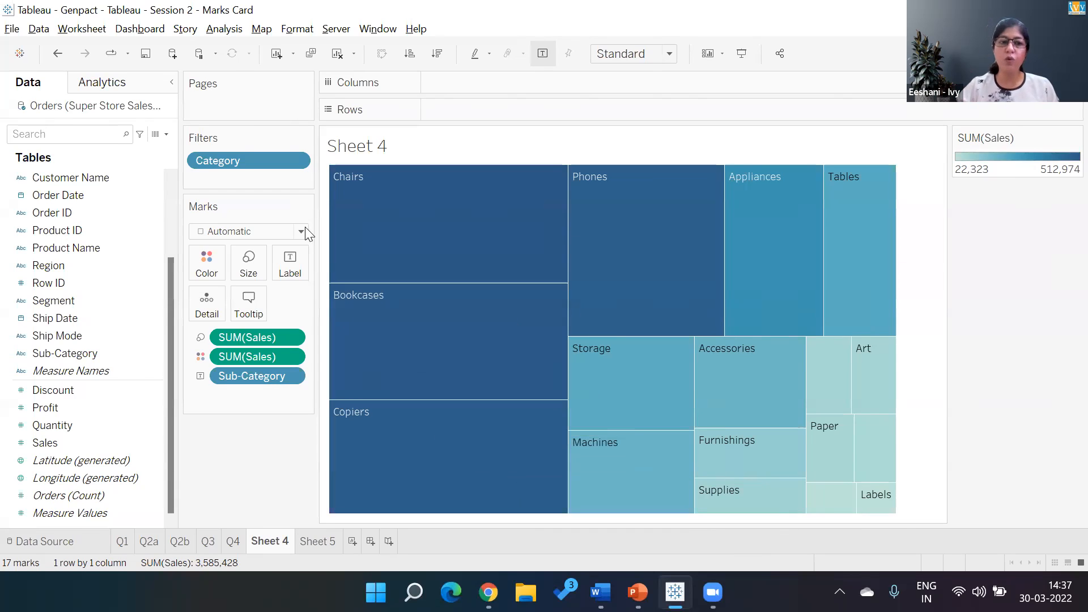
click(296, 162)
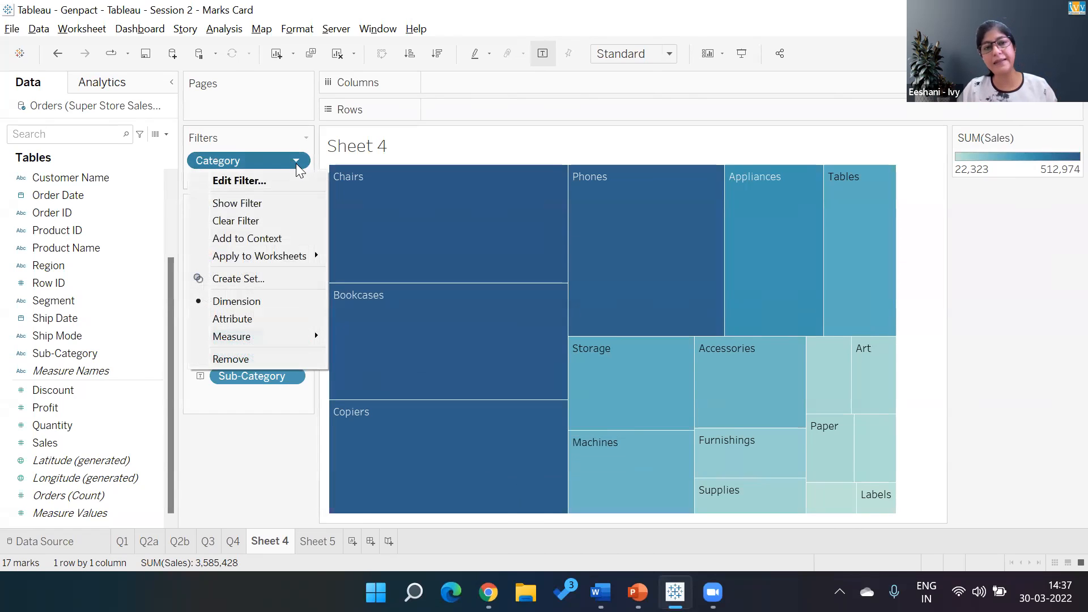
click(263, 205)
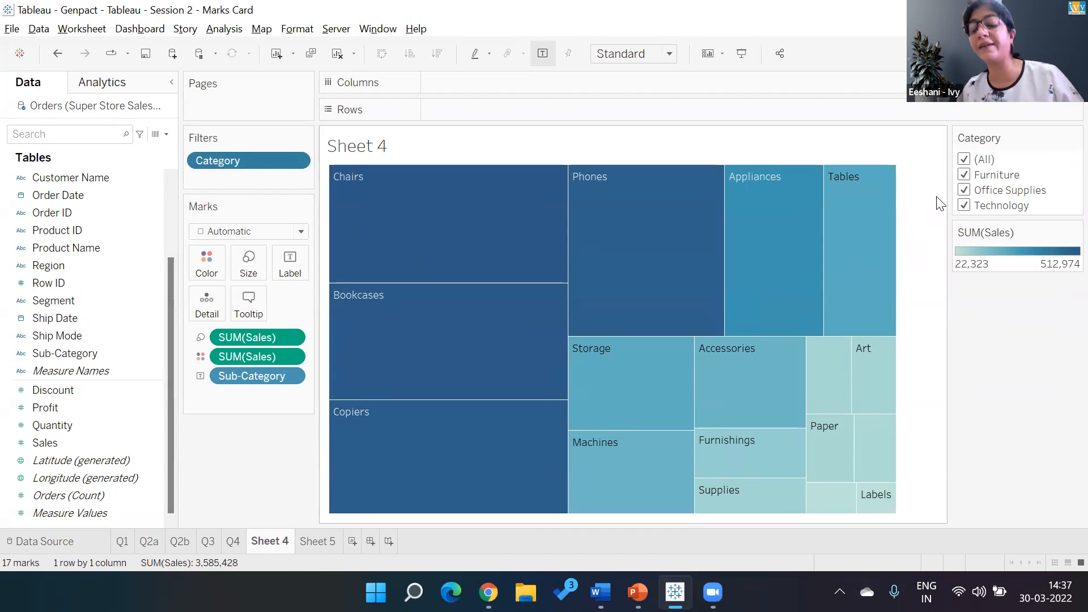
- Filter the treemap to the Furniture category only and add Sales to the tile labels
click(965, 161)
click(965, 175)
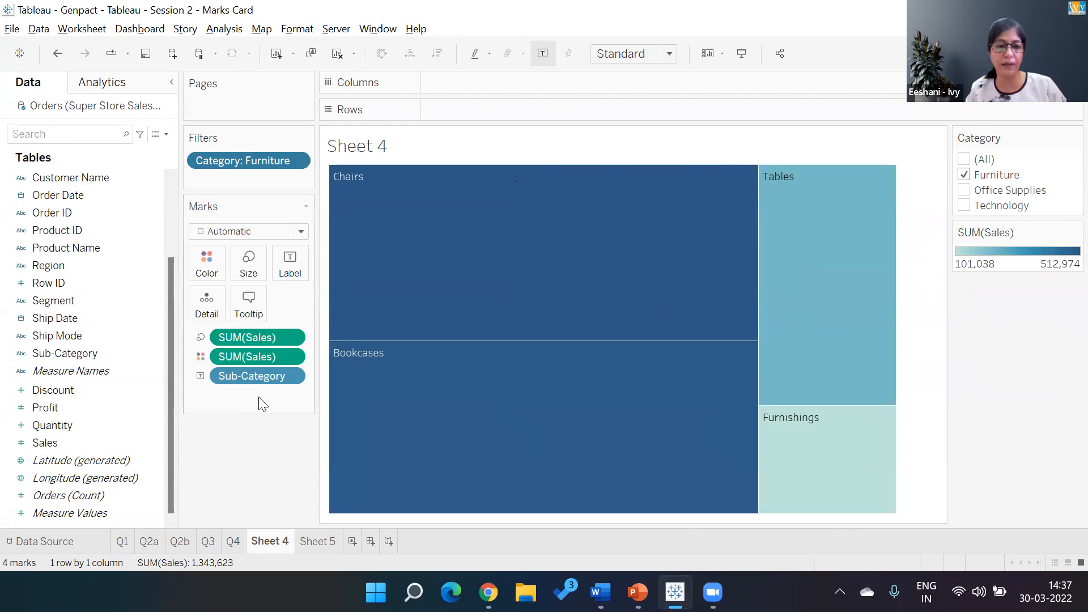
drag(258, 337, 290, 278)
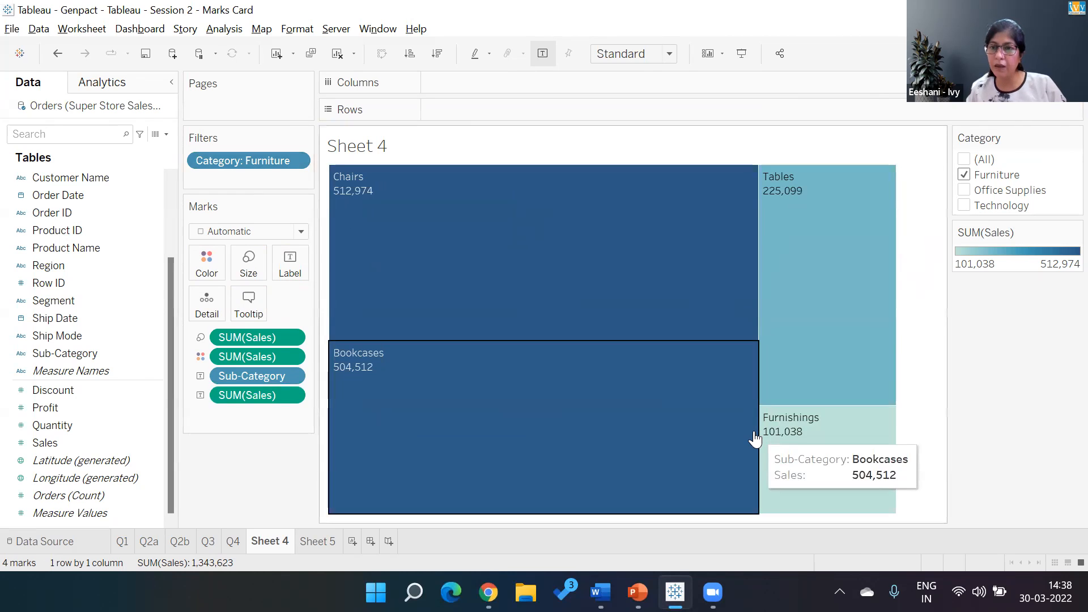
drag(755, 440, 885, 283)
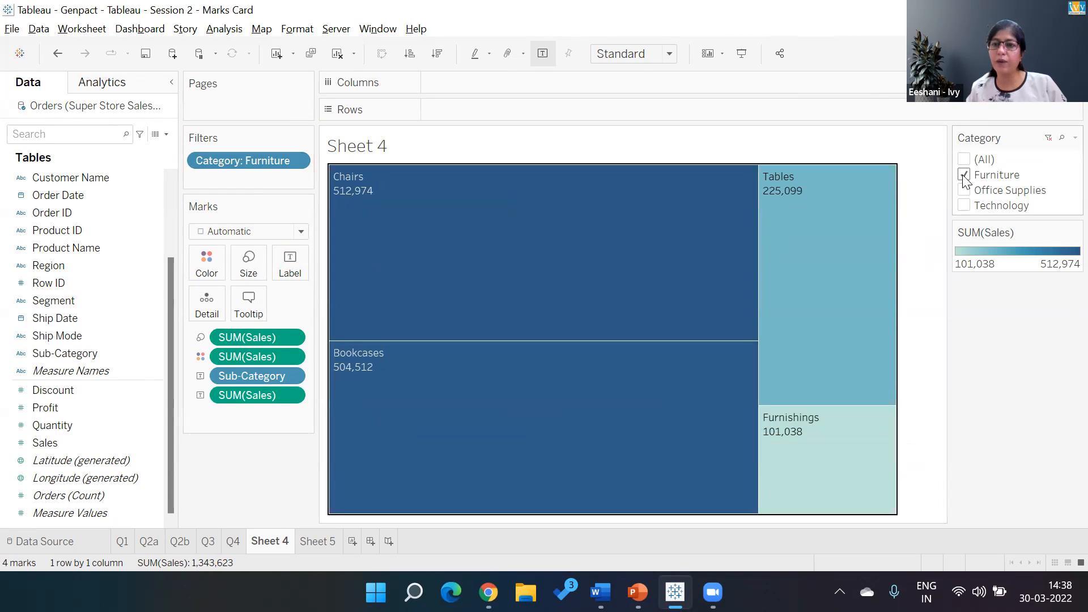
- Filter the treemap to Office Supplies, Technology, and Furniture with Technology in turn, ending with all categories selected
click(964, 175)
click(963, 190)
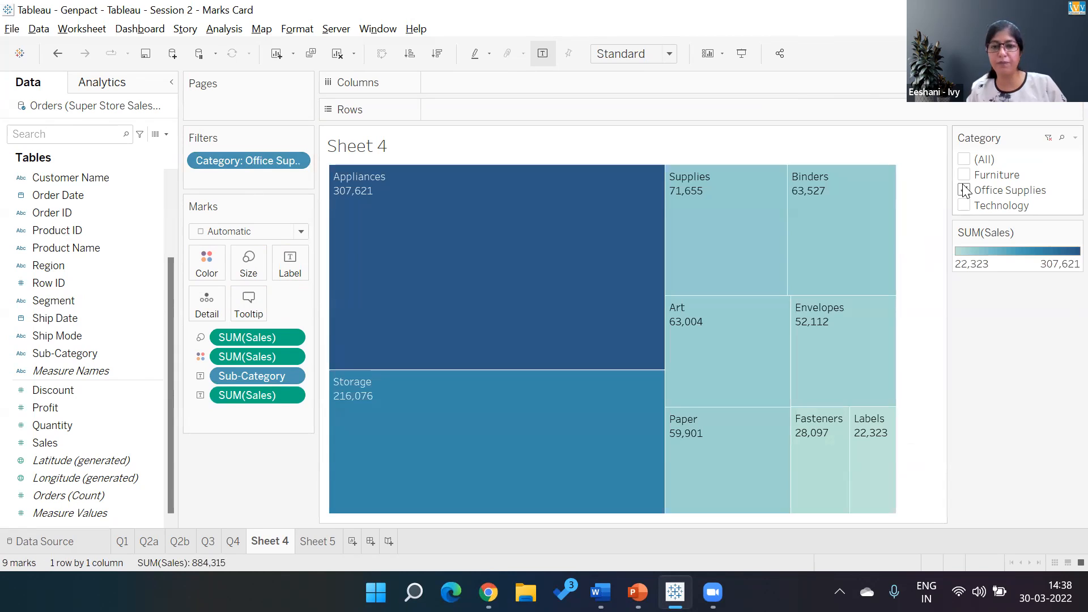
click(965, 190)
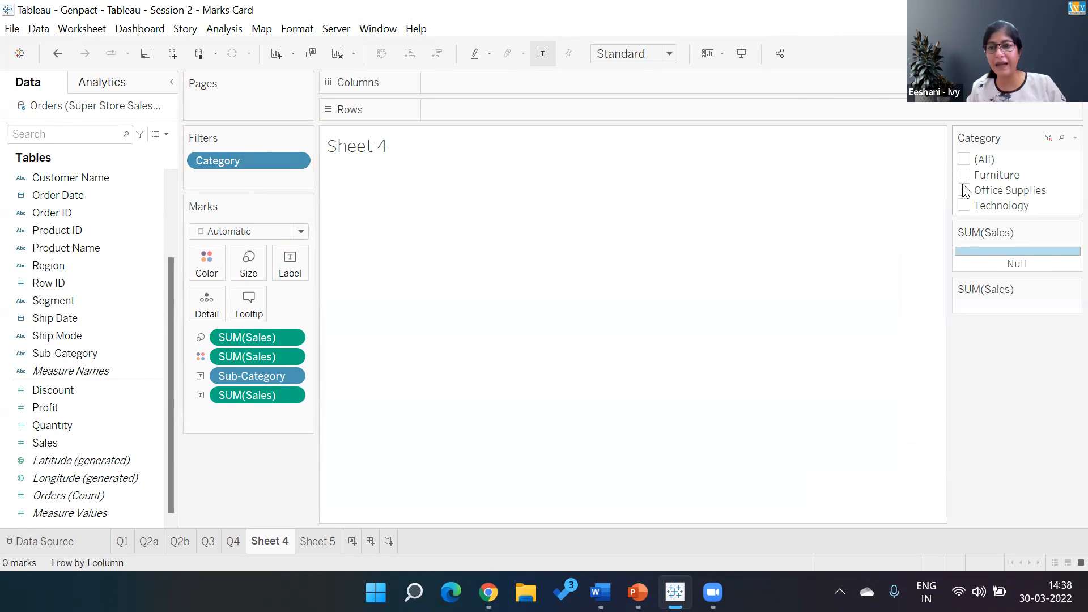
click(964, 206)
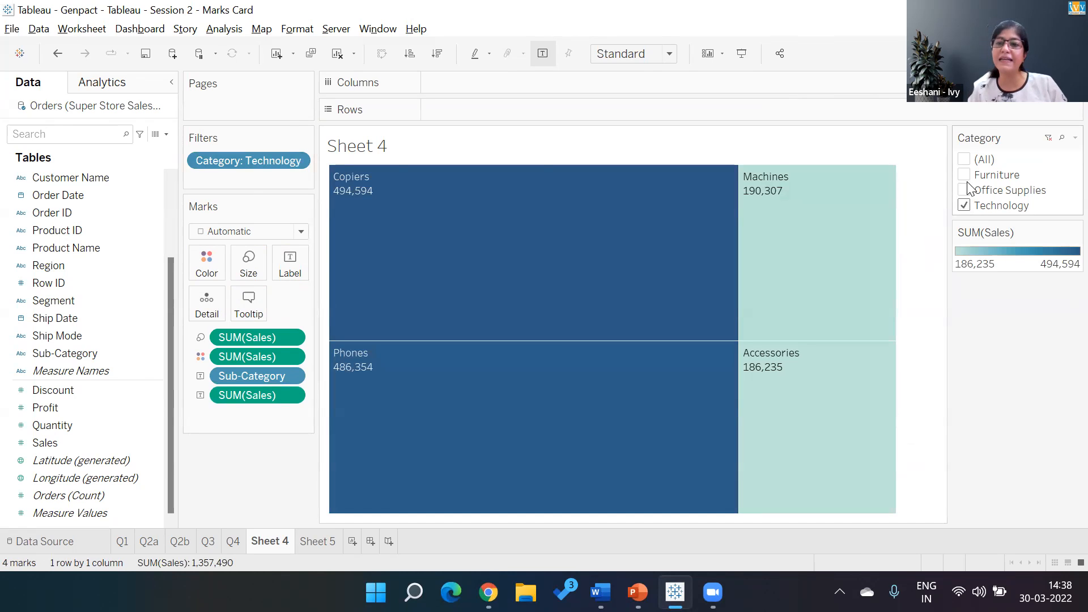
click(965, 175)
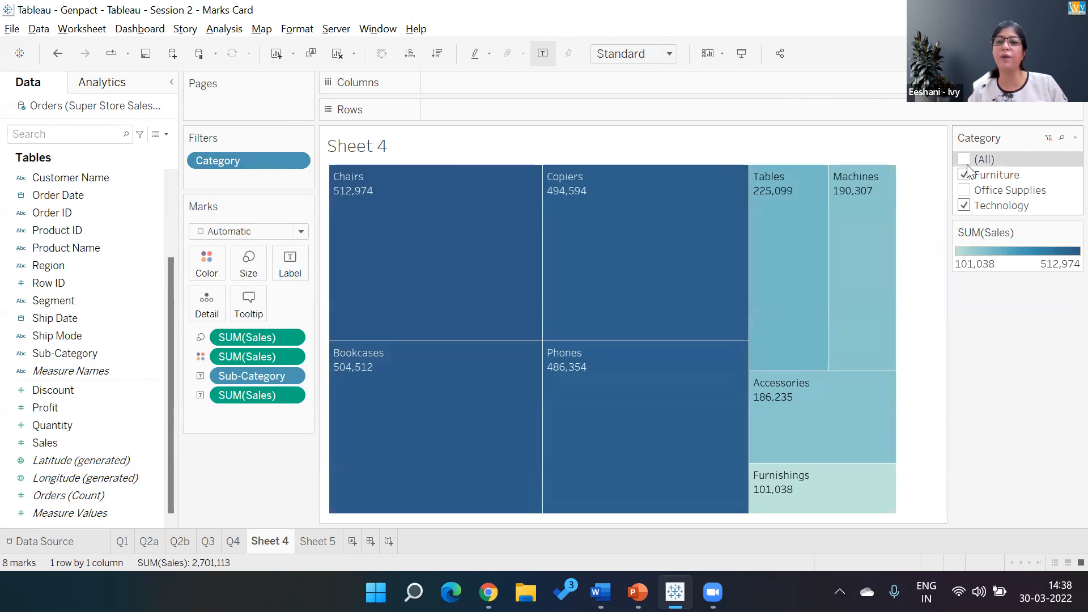
click(966, 163)
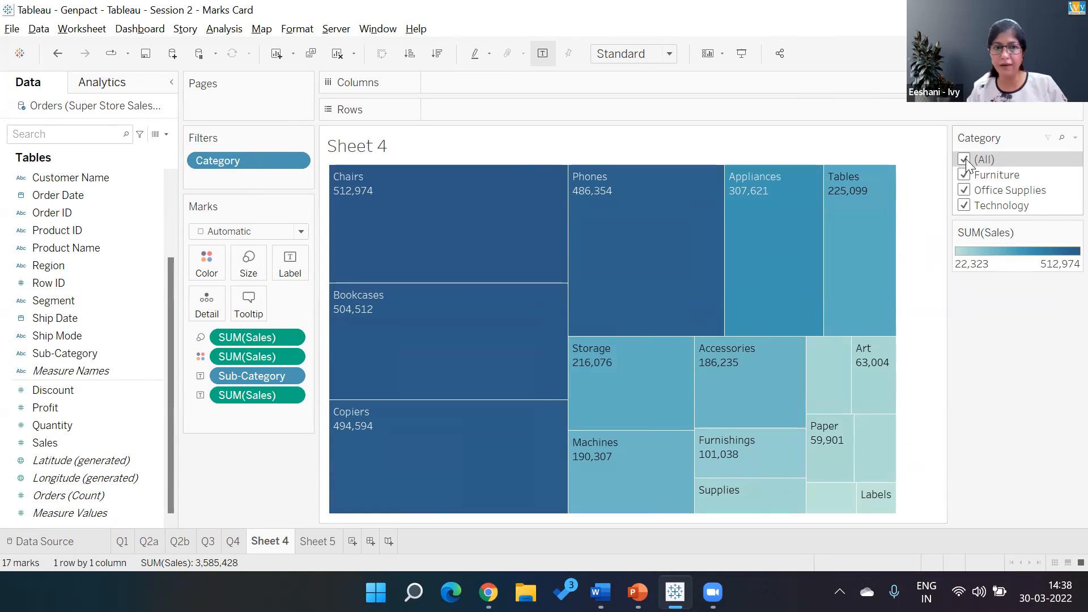
- Try colouring the treemap tiles by Category, and undo the colour change
drag(268, 159, 215, 265)
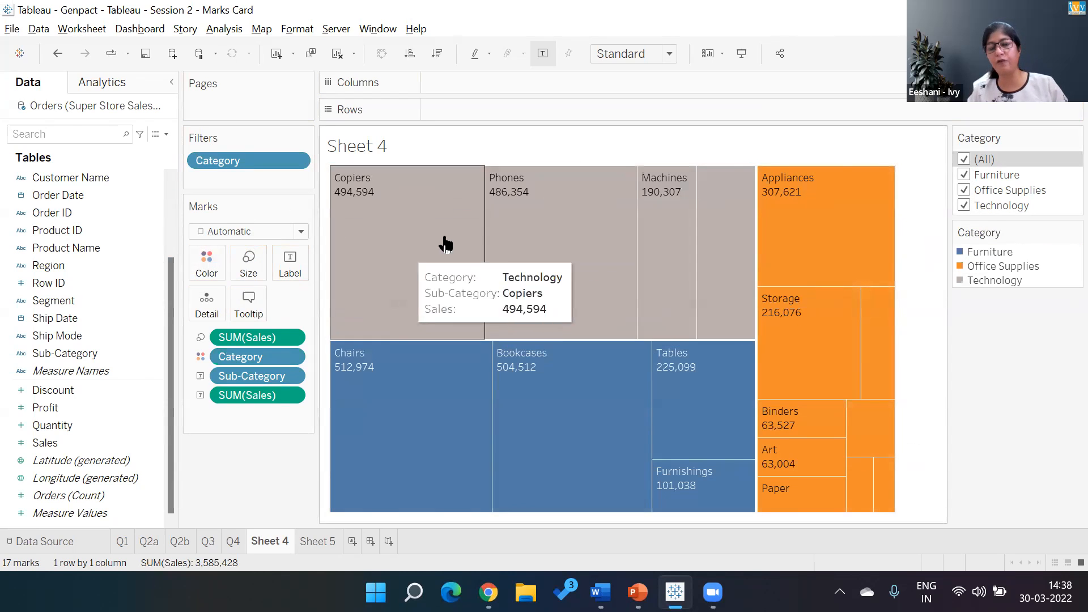
mouse_move(736, 245)
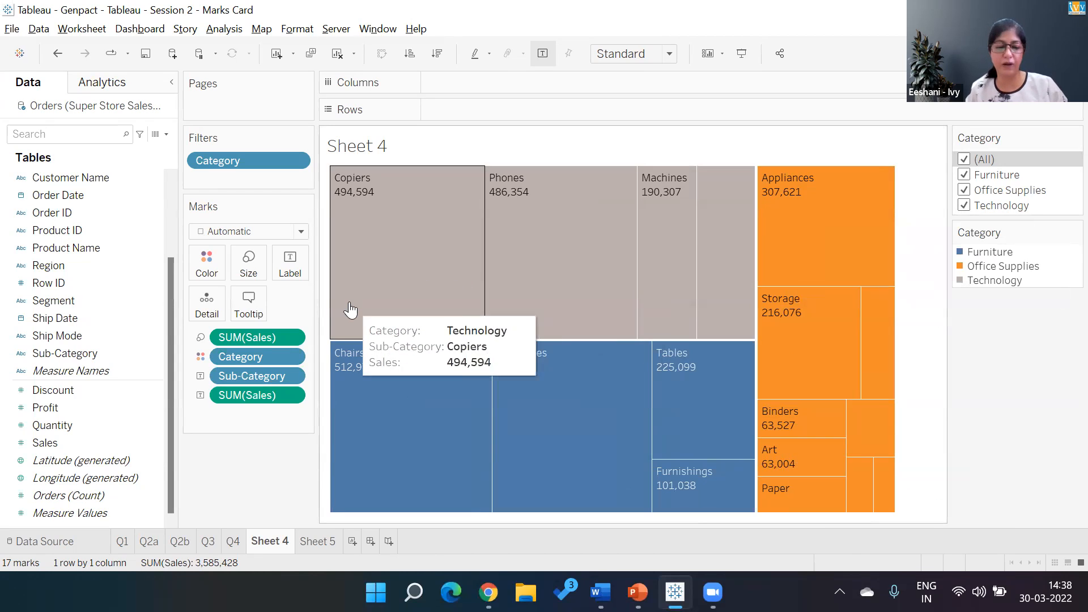
key(ctrl+z)
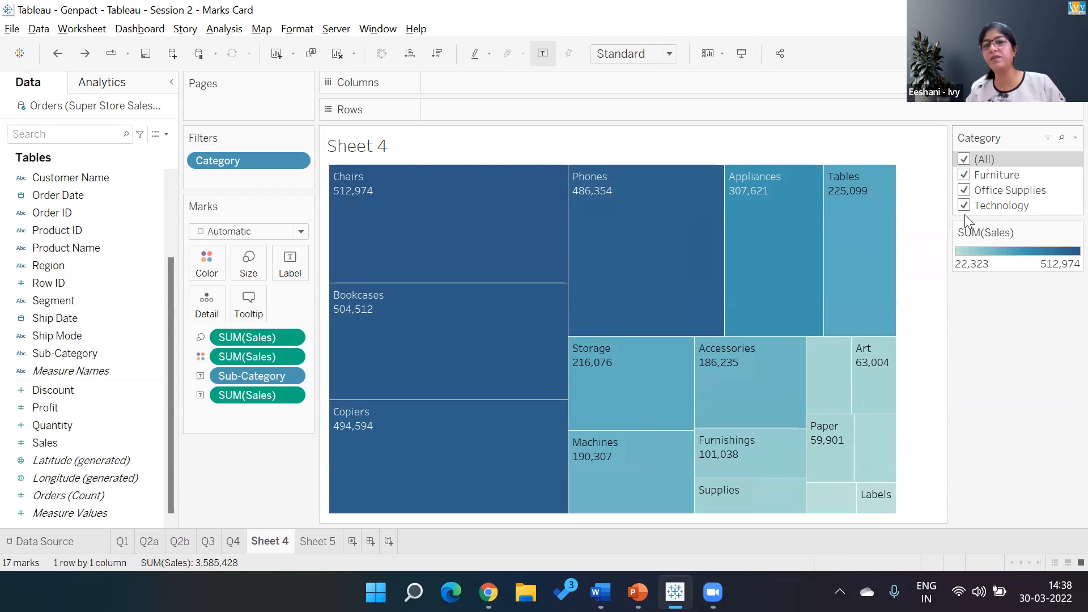
- Filter the treemap to Furniture and Office Supplies together, and reselect all categories
click(964, 160)
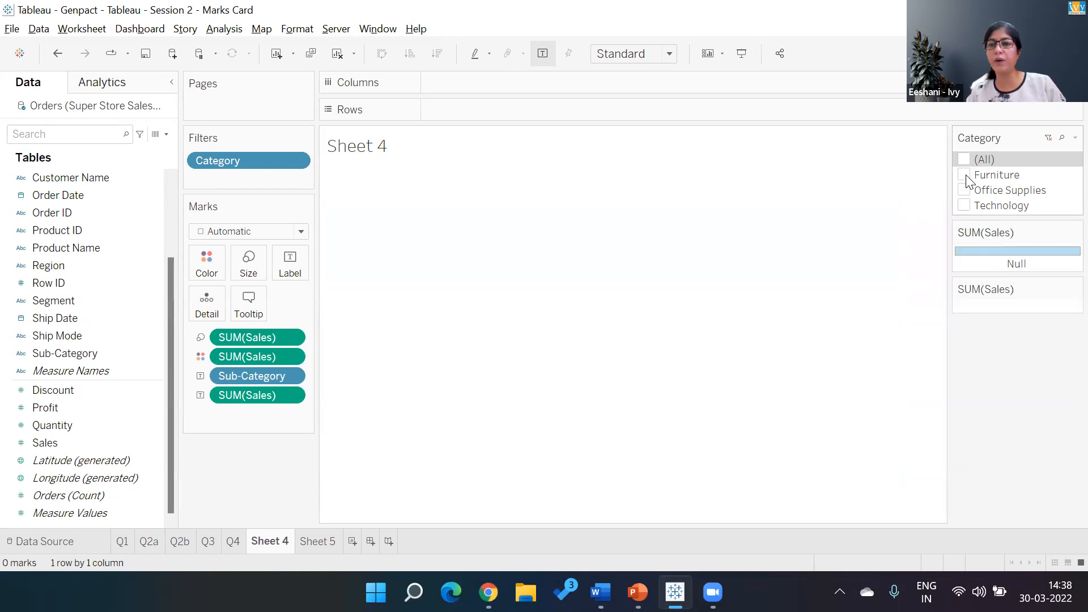
click(965, 175)
click(965, 191)
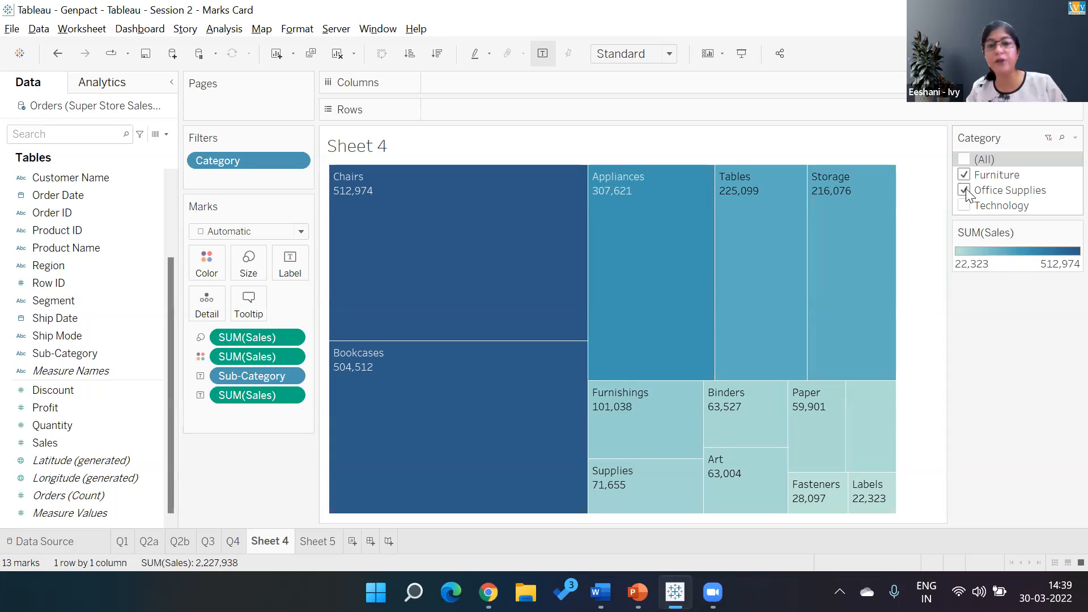
click(967, 152)
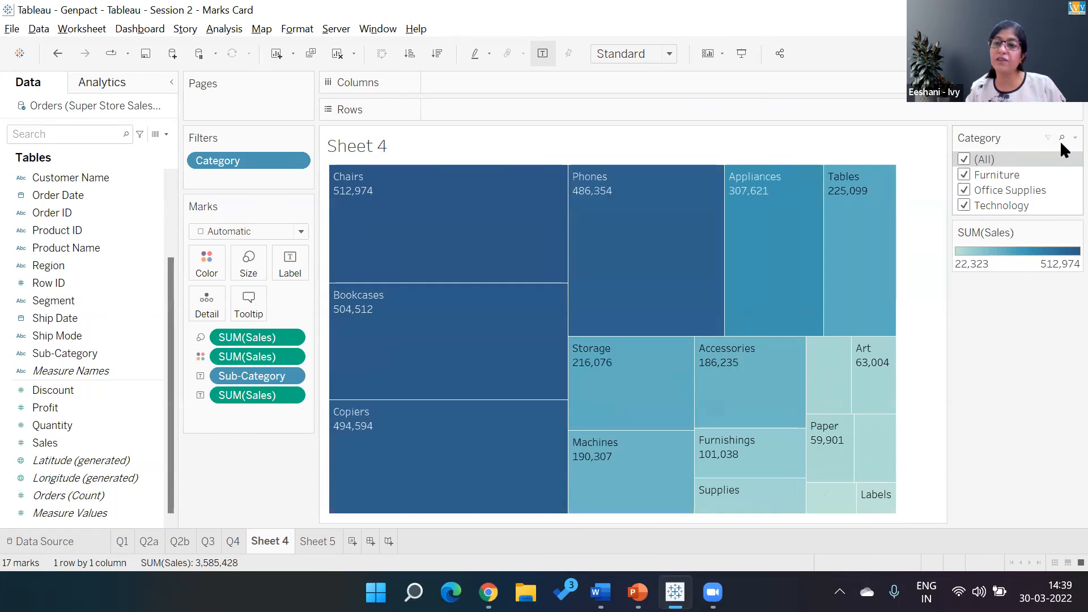
- Change the Category filter to a single-value list
click(1075, 137)
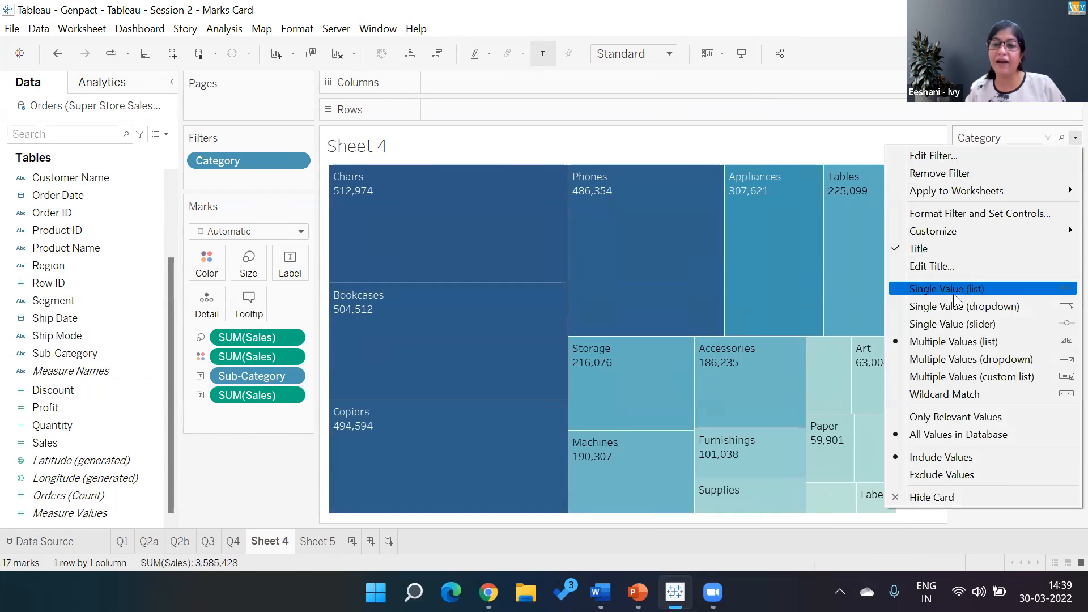
click(1074, 137)
click(1074, 138)
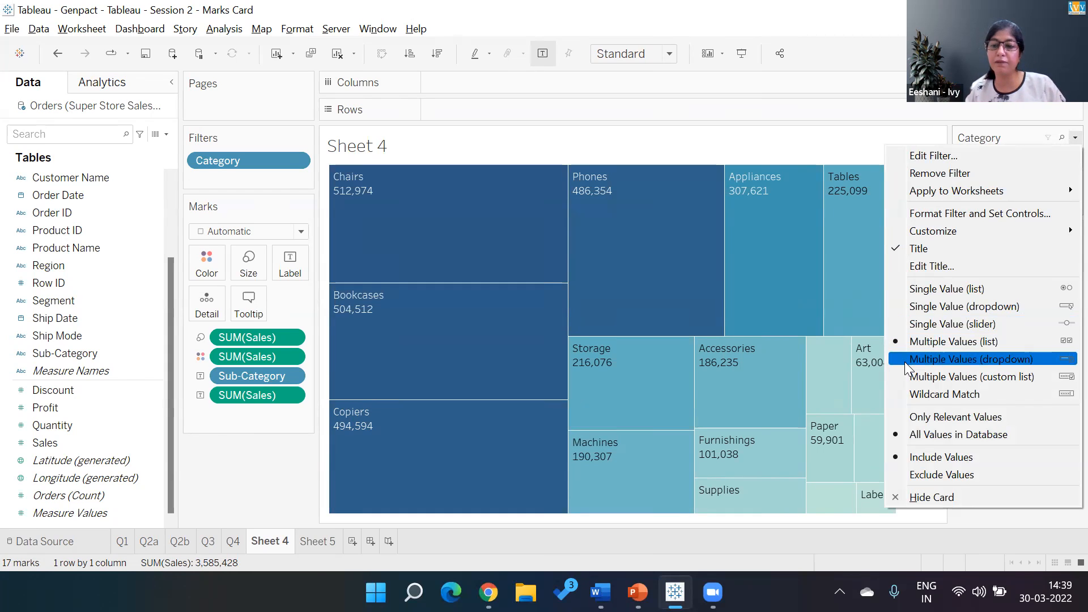
click(945, 289)
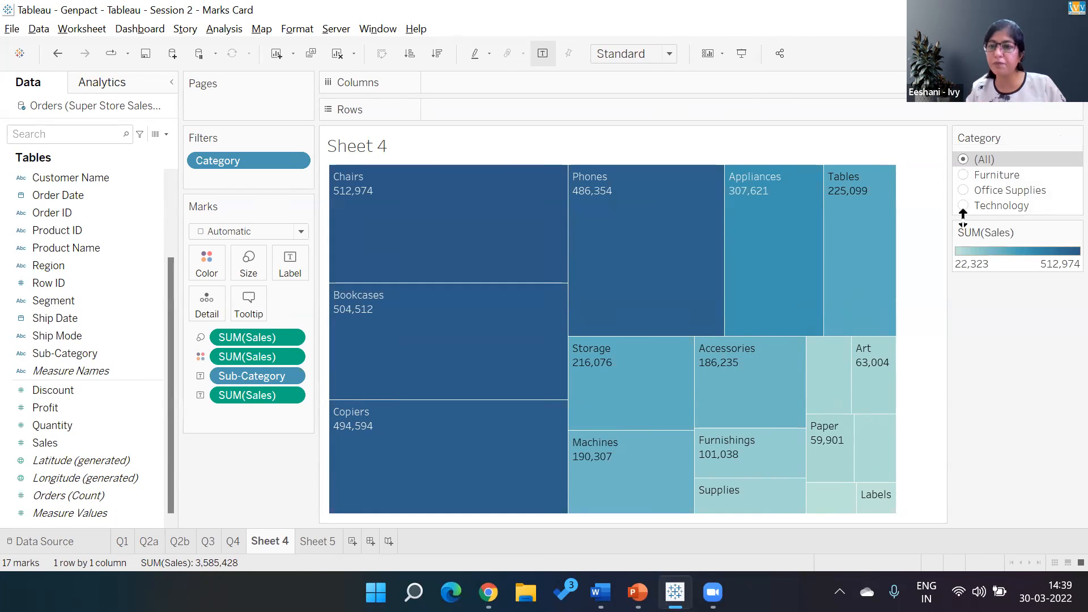
- Filter the treemap to Office Supplies, Furniture and Technology one at a time, ending with all categories shown
click(964, 191)
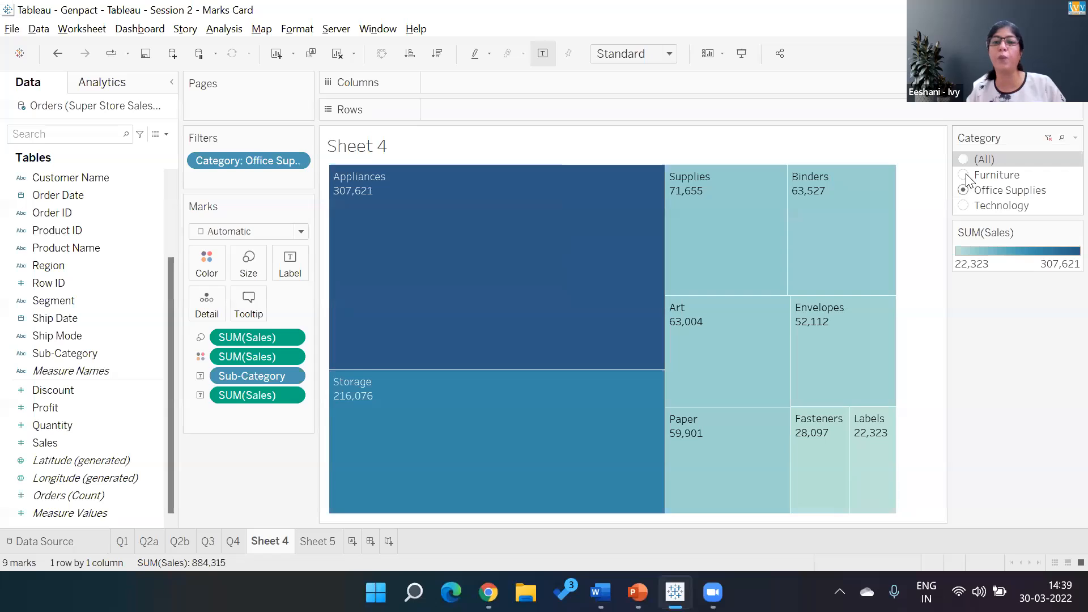
click(967, 177)
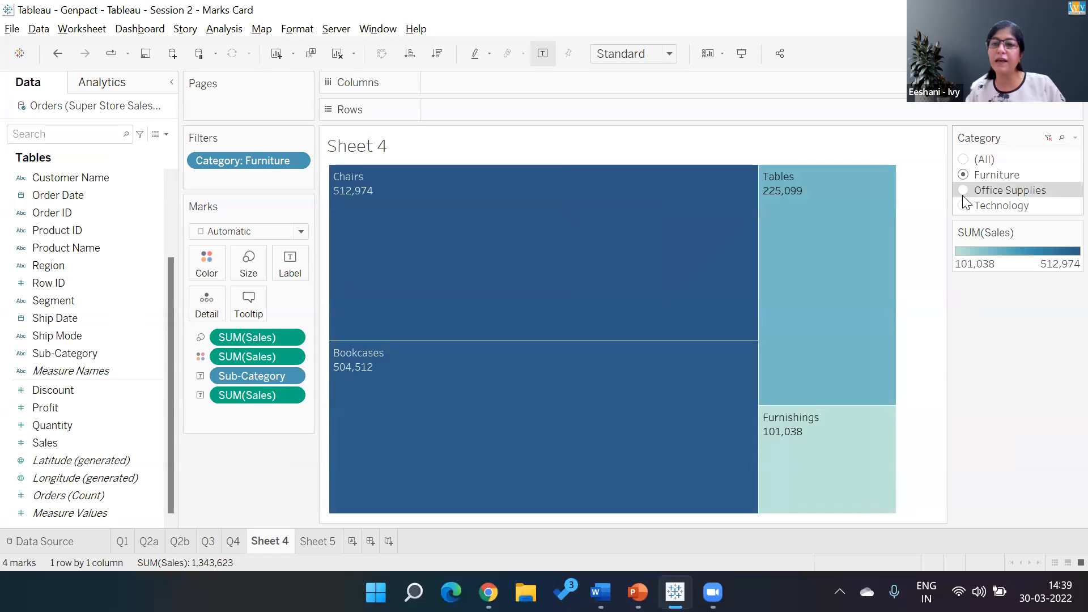
click(964, 192)
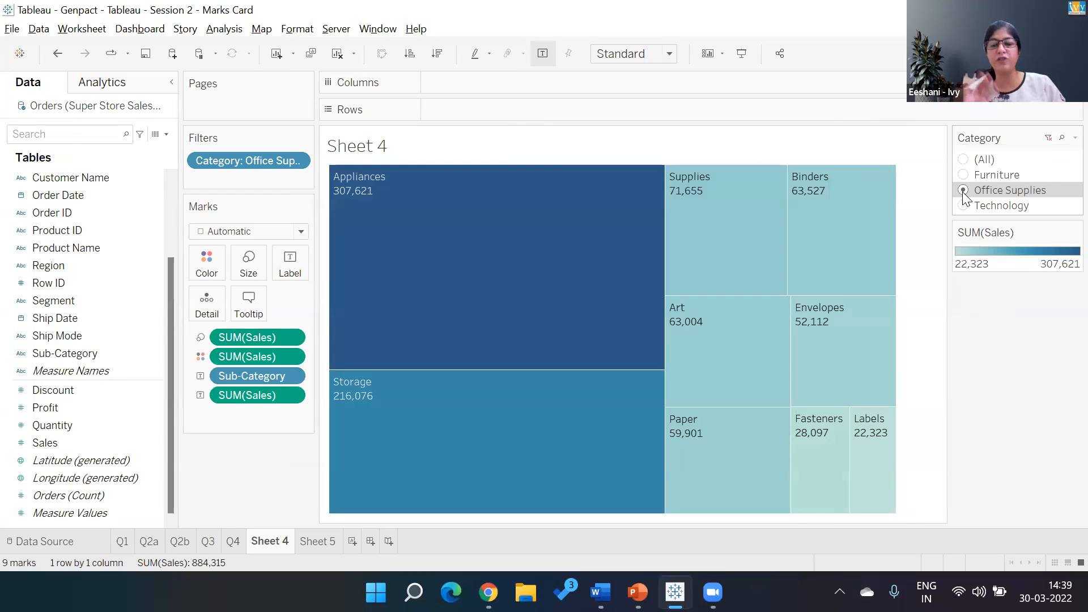
click(964, 206)
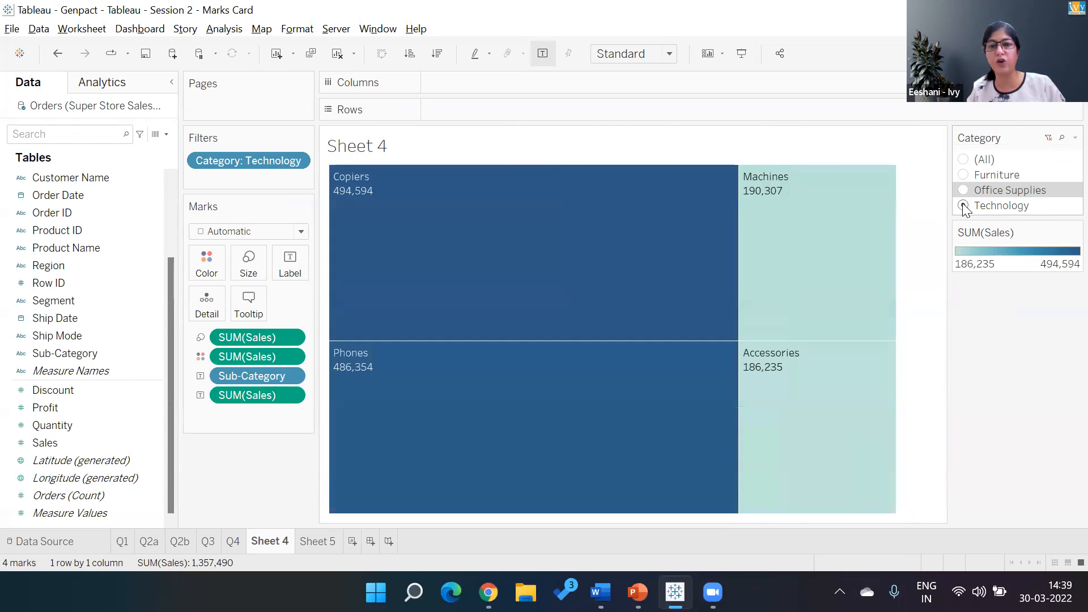
click(964, 160)
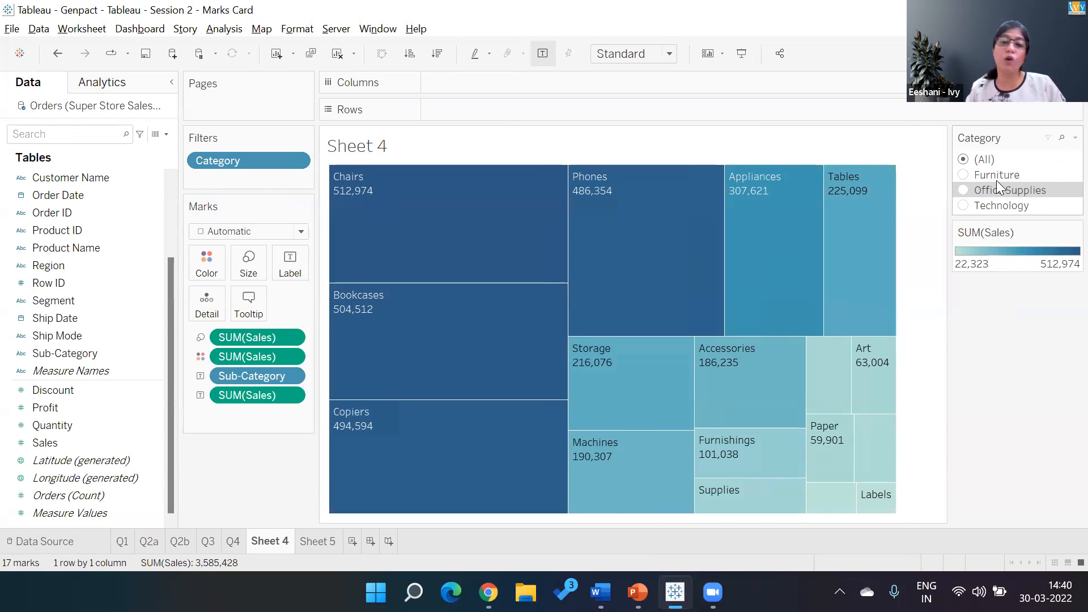
mouse_move(521, 393)
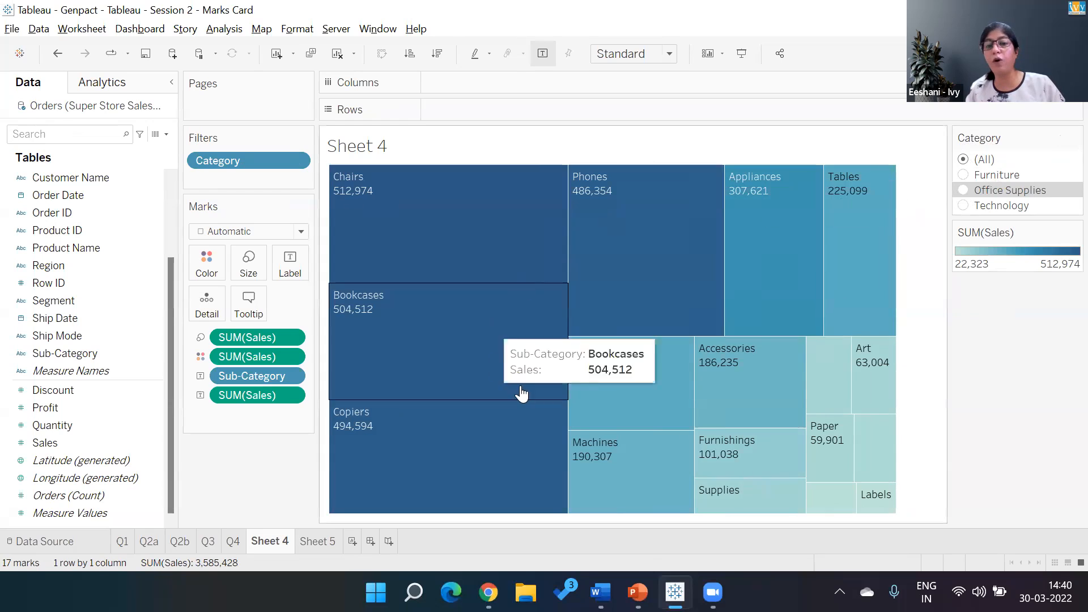
mouse_move(578, 455)
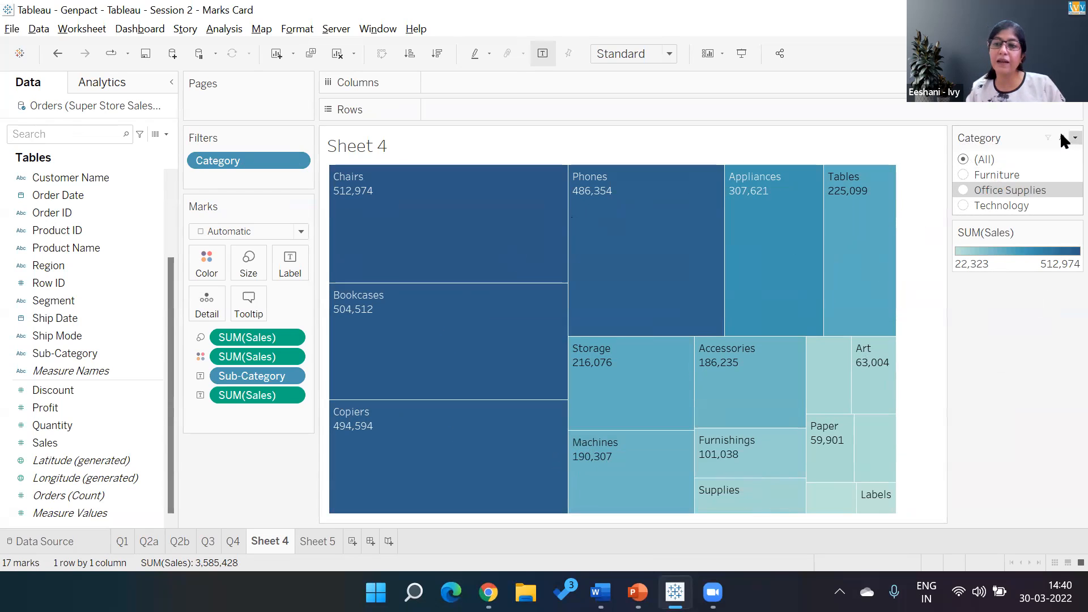
- Customize the Category filter to hide its "All" value
click(1074, 138)
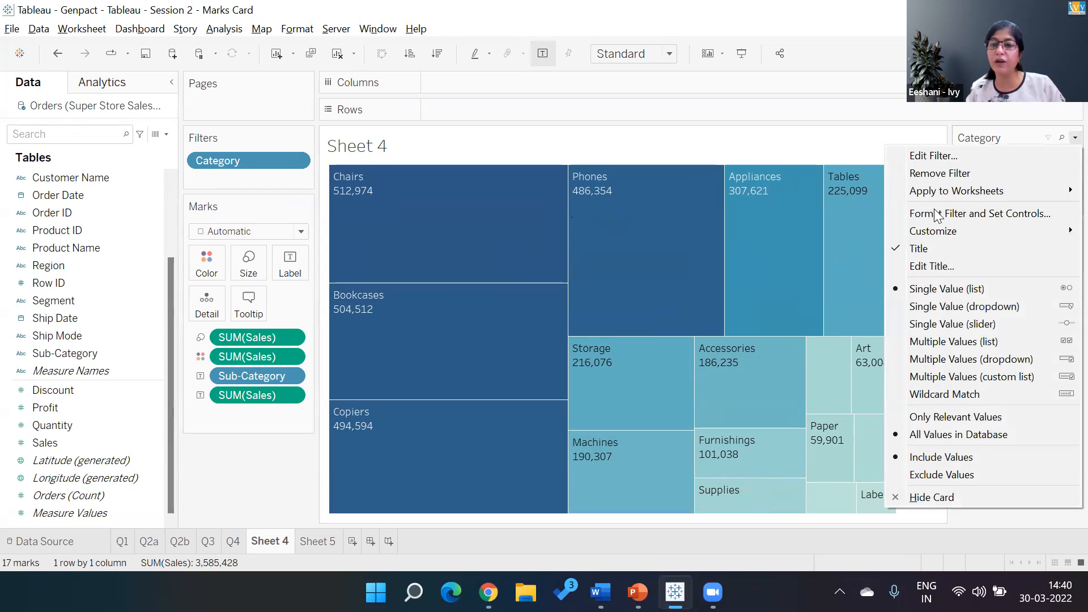
mouse_move(916, 231)
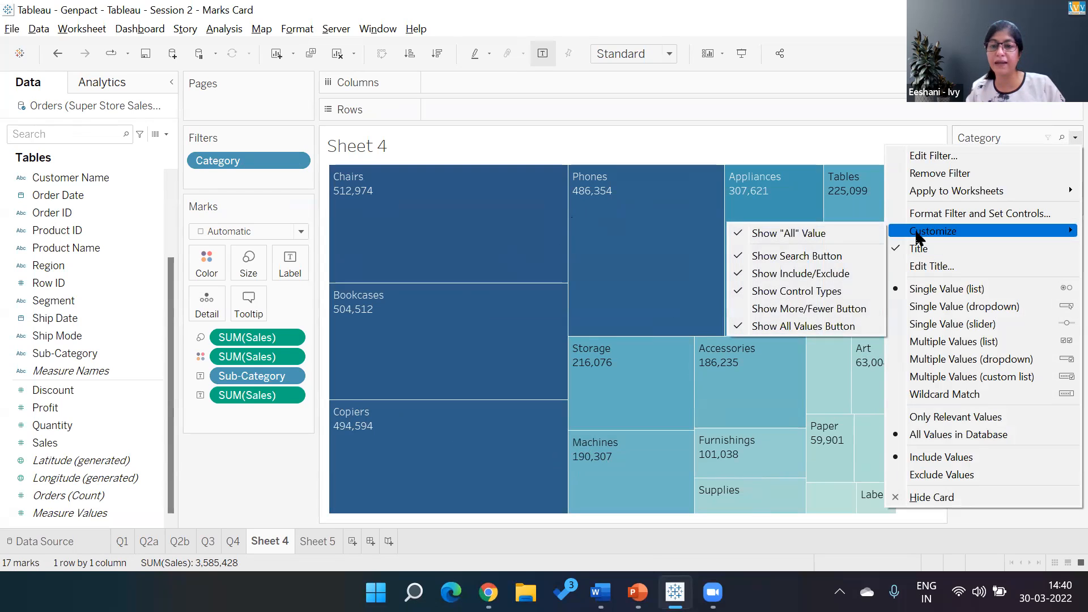
click(812, 230)
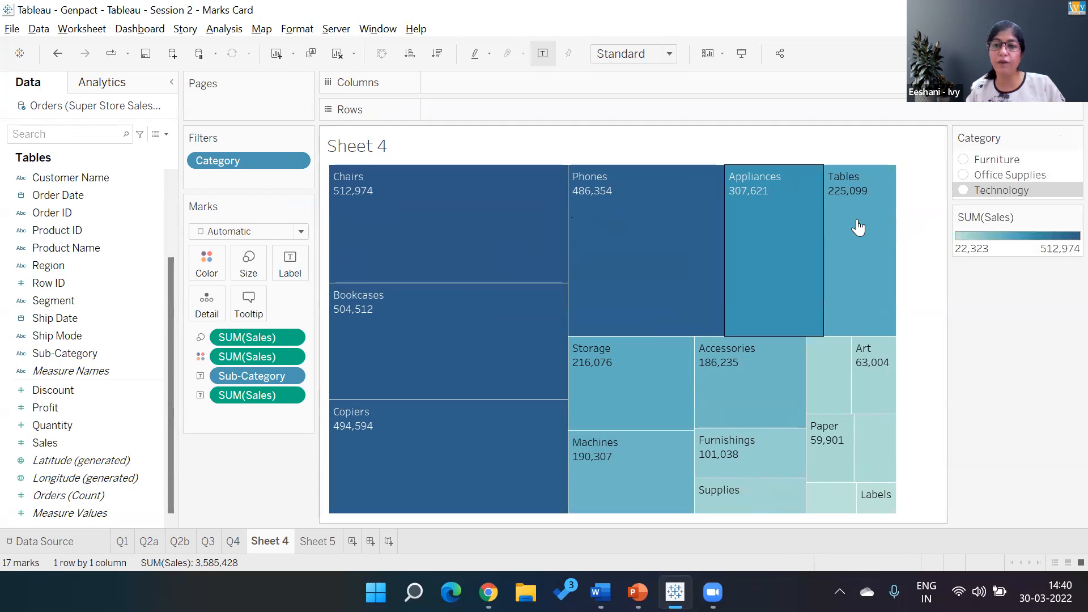
- Filter the treemap to Office Supplies, Furniture and Technology in turn, ending on Office Supplies
click(963, 175)
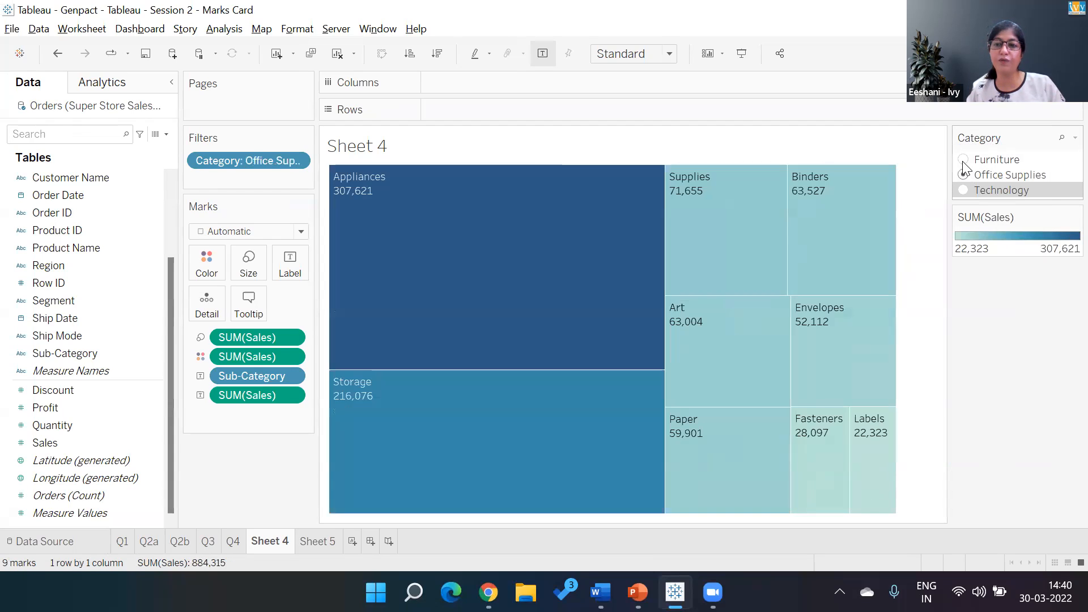
click(964, 160)
click(963, 190)
click(963, 175)
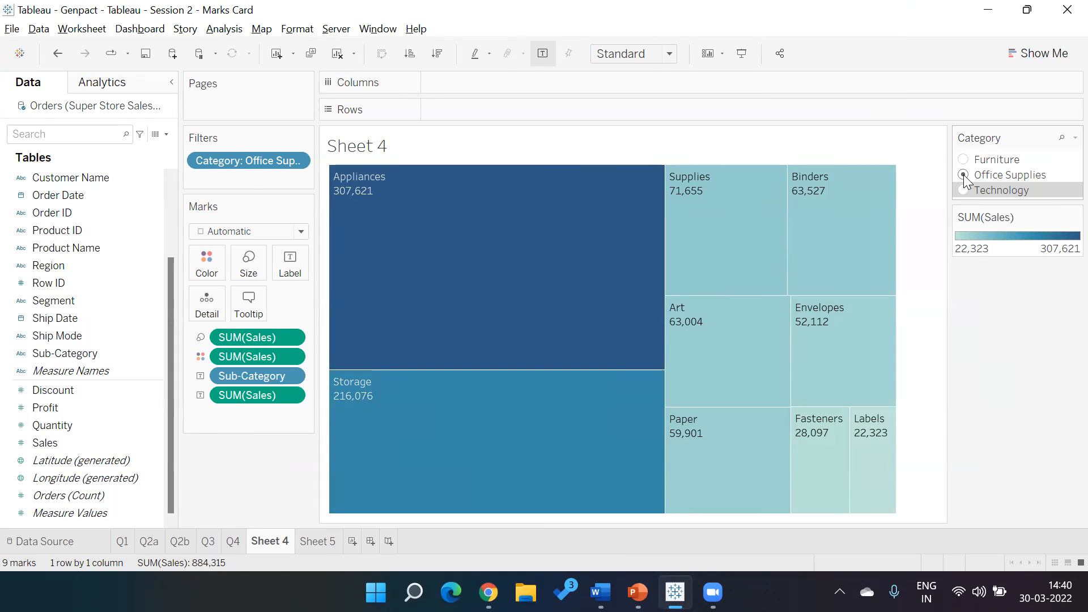
- Open Excel and create a blank workbook
click(414, 592)
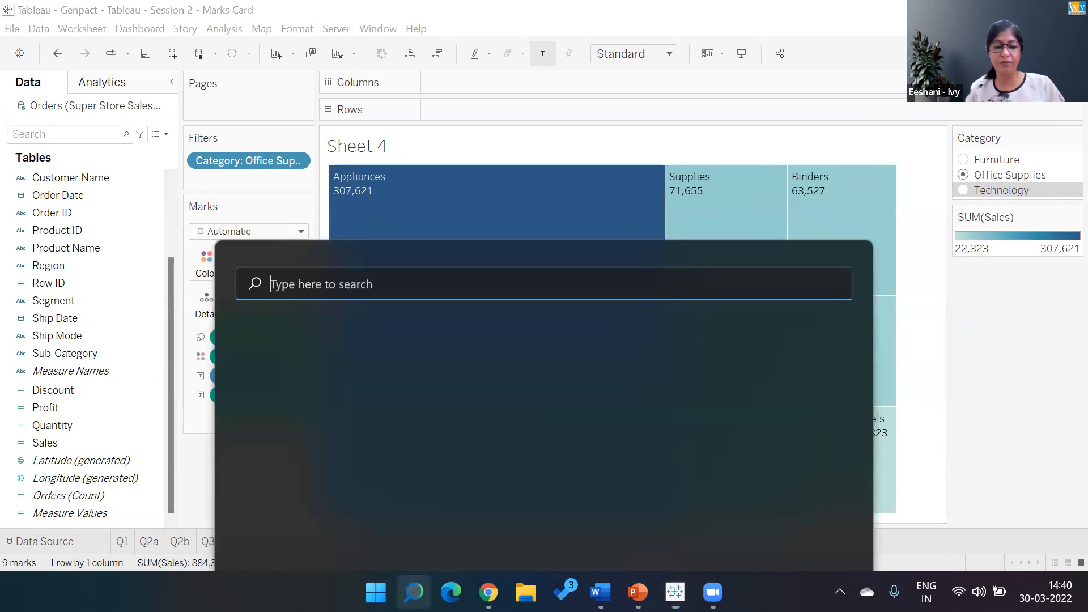
text(excel)
click(401, 214)
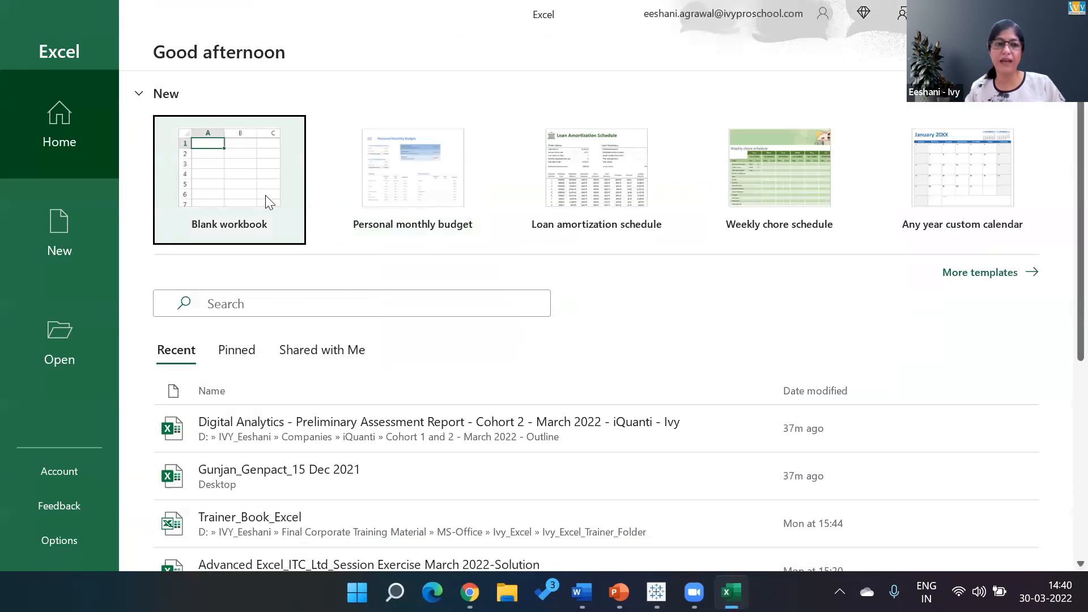
click(266, 195)
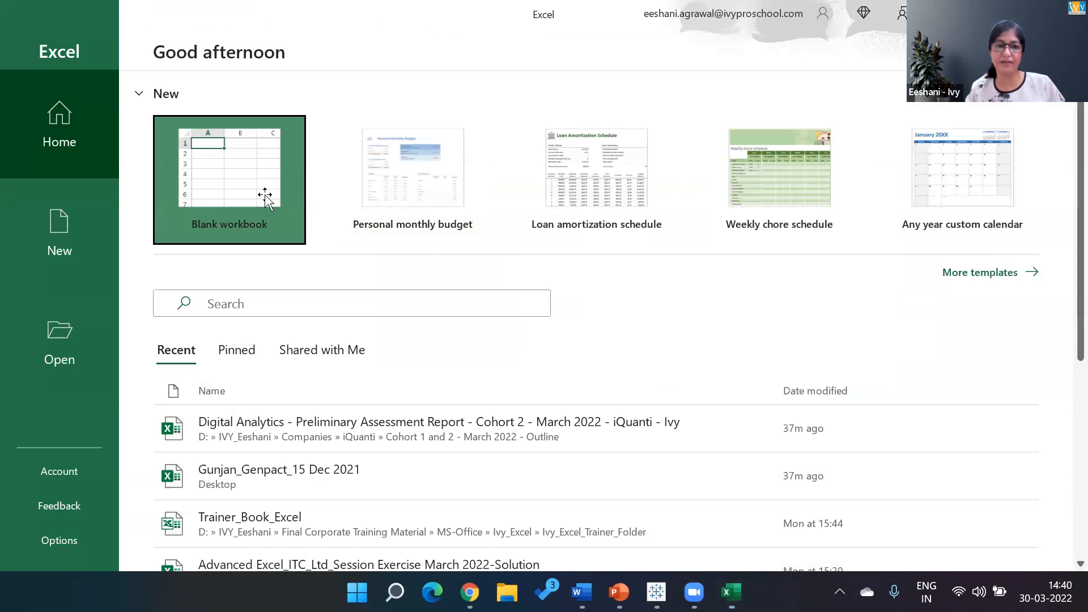
click(265, 193)
- Enter the filter types "Drop down" in C4, "List" in C6 and "Slider" in C8
click(154, 184)
text(Drop down)
key(Return)
key(Return)
text(List)
key(Return)
key(Return)
text(Slider)
key(Return)
click(158, 235)
click(155, 222)
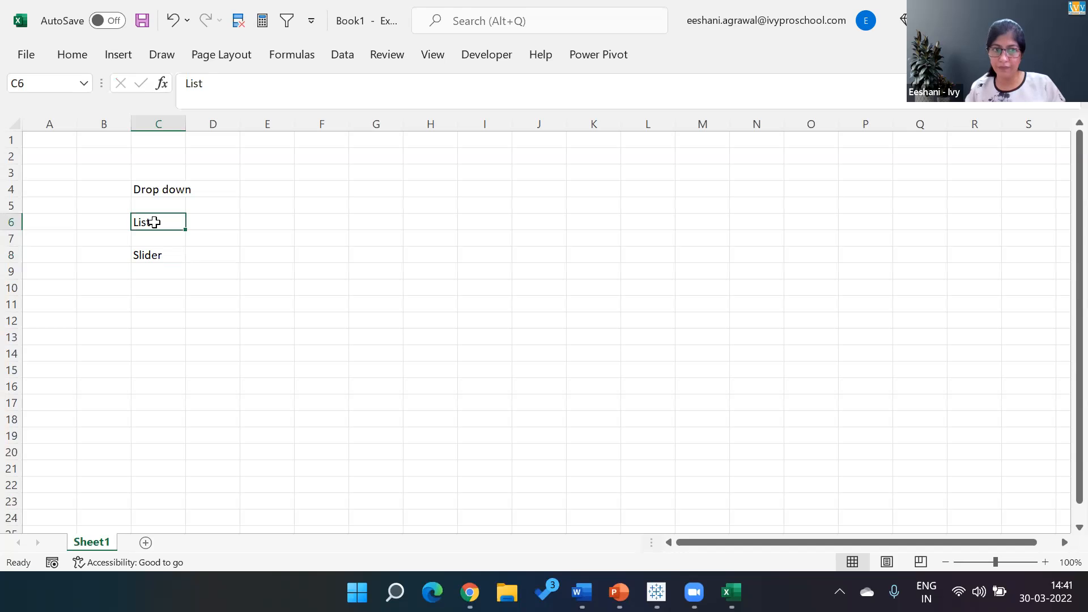
- Switch to Tableau, change the Category filter to a single-value dropdown, and choose Furniture followed by Technology
key(alt+Tab)
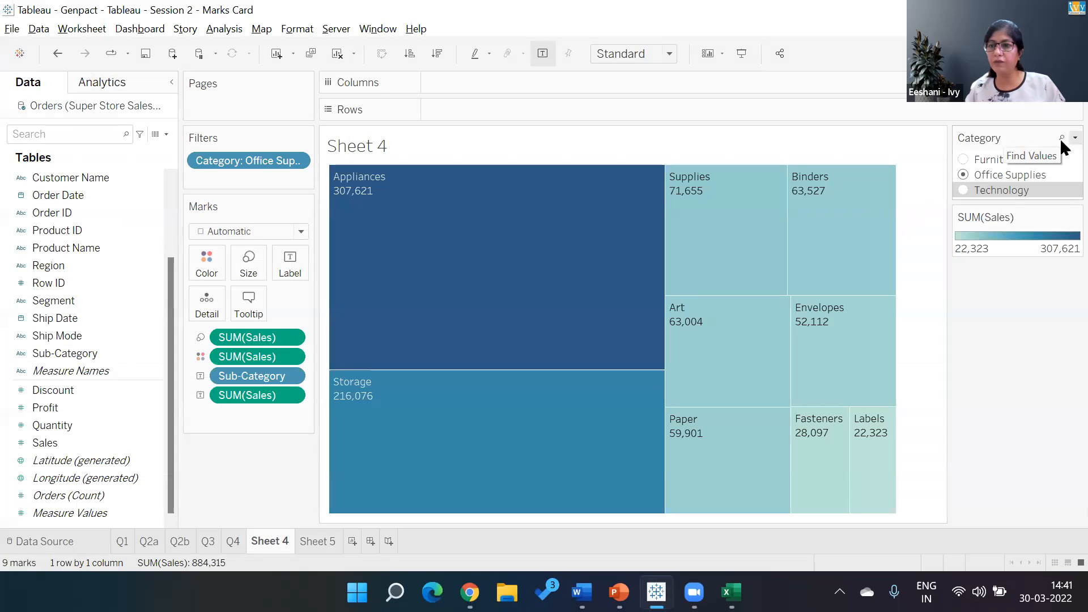
click(1076, 138)
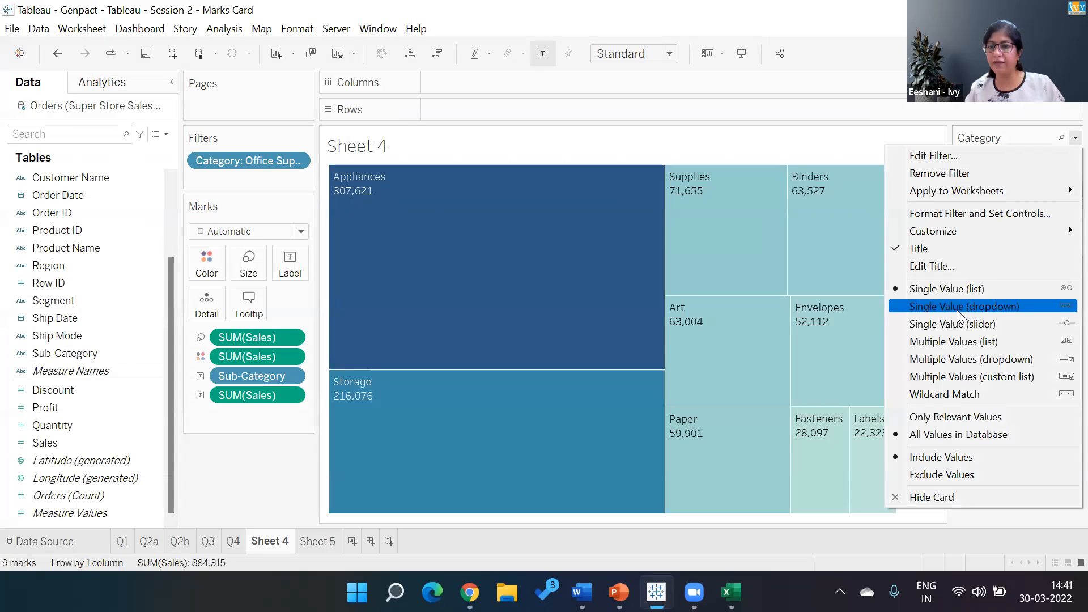
click(952, 309)
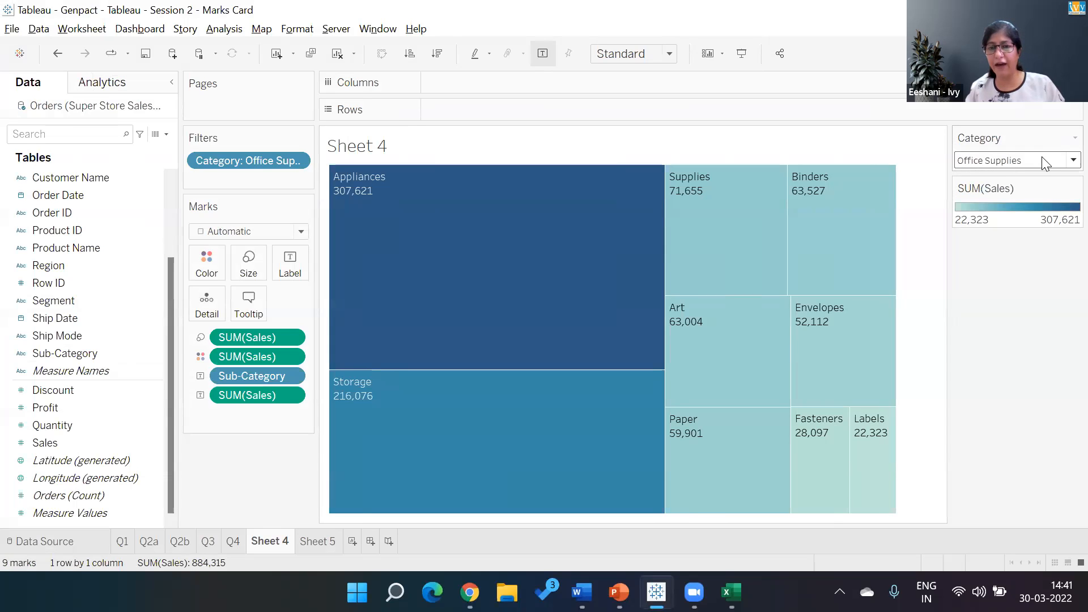
click(1060, 160)
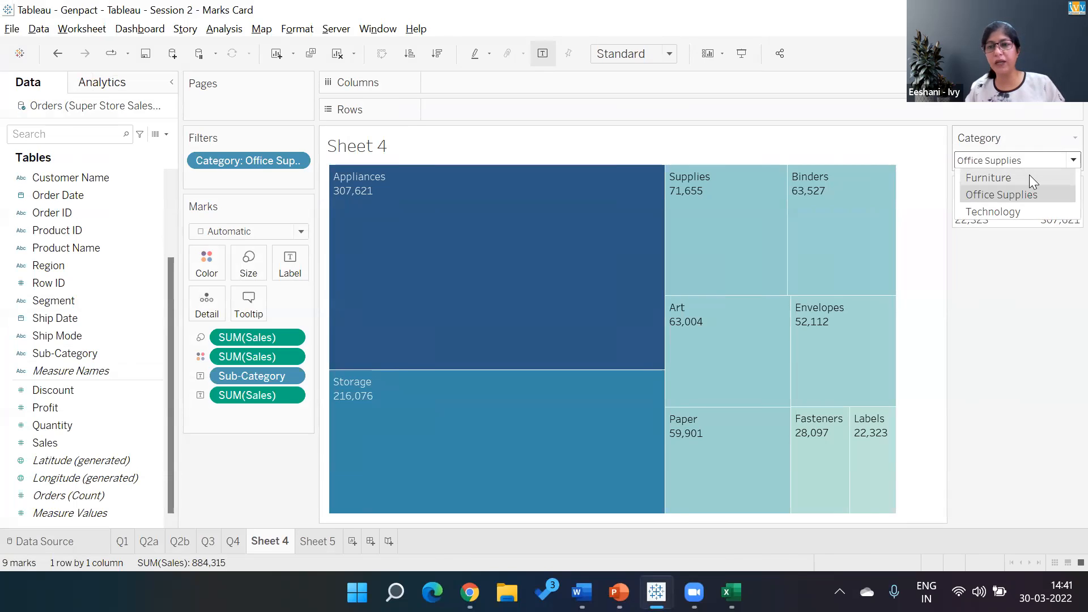
click(1030, 178)
click(1060, 159)
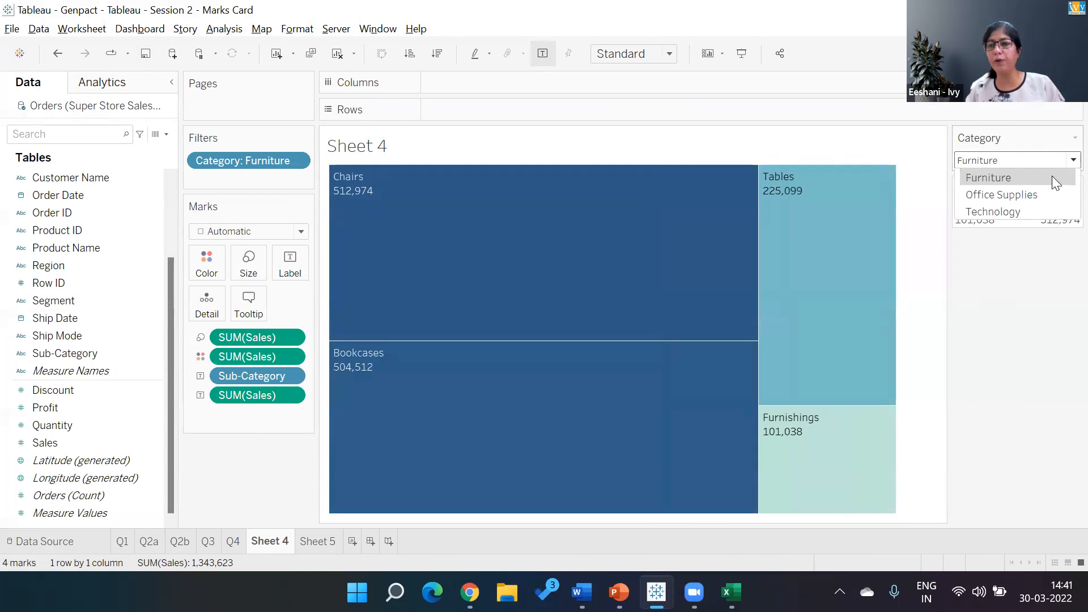
click(1005, 213)
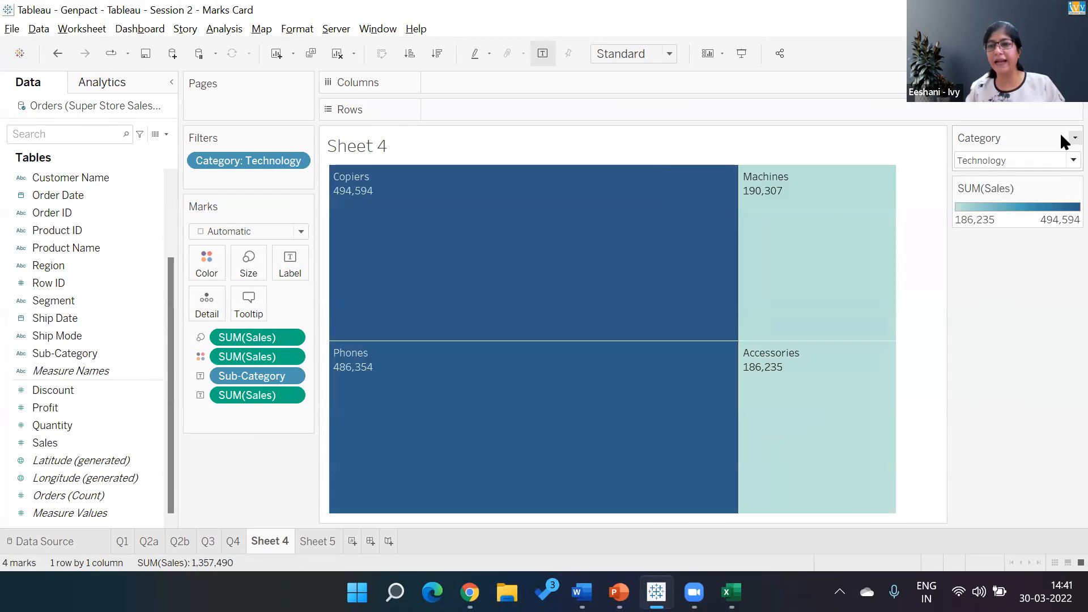
- Change the Category filter to a single-value slider and step it back and forth through the three categories
click(1074, 138)
click(968, 325)
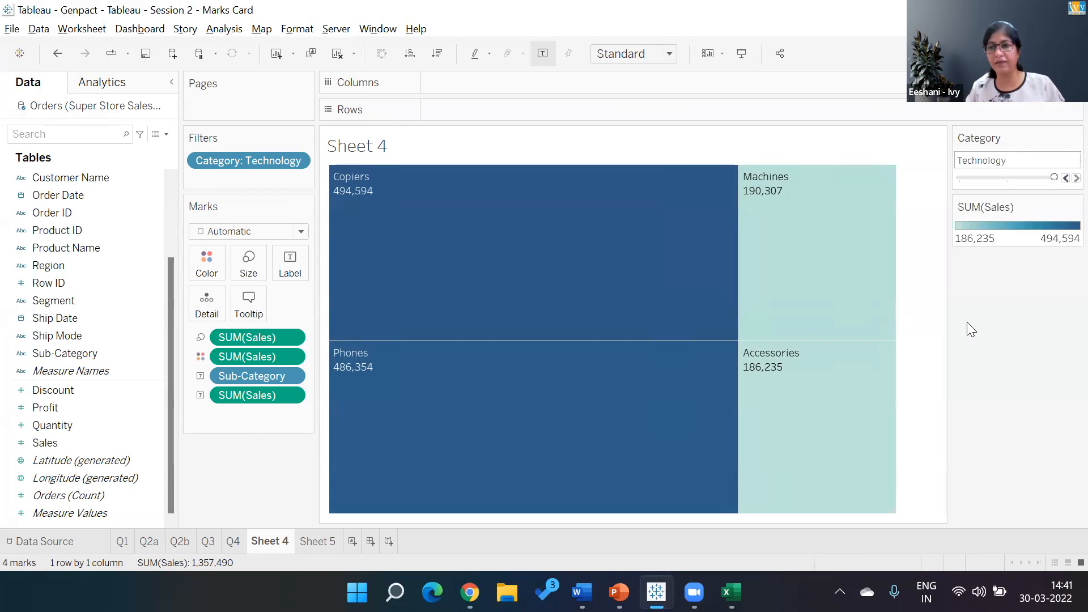
click(1064, 179)
click(1062, 179)
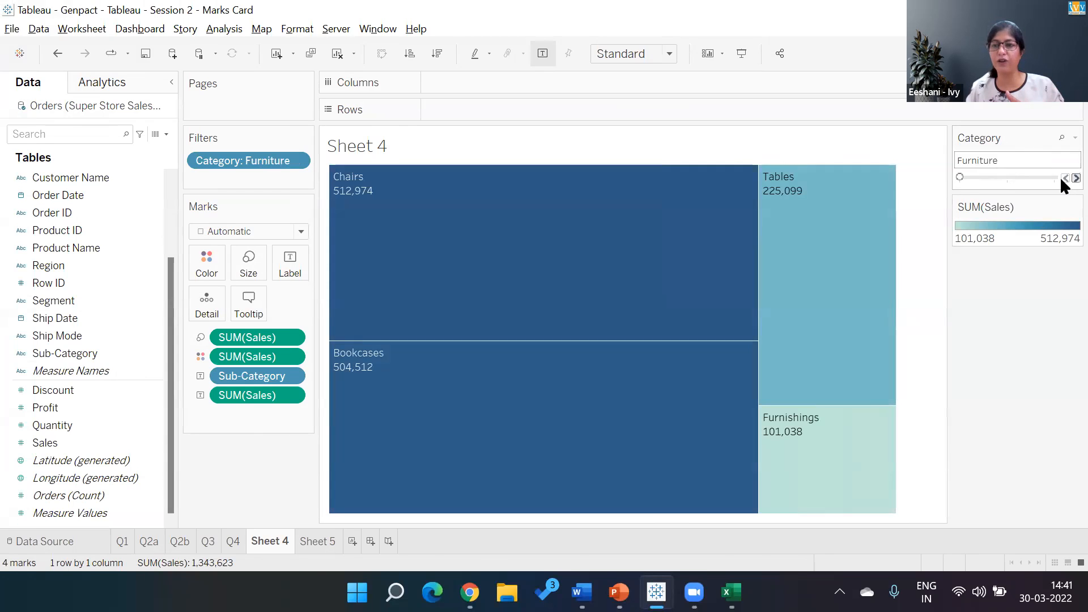
click(1063, 179)
click(1063, 179)
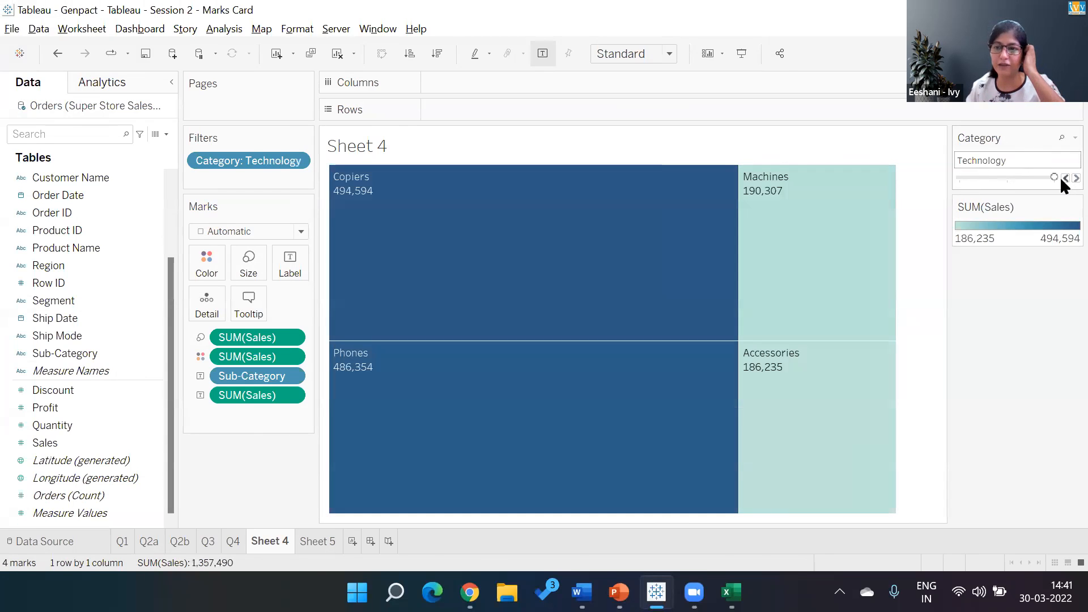
click(1063, 180)
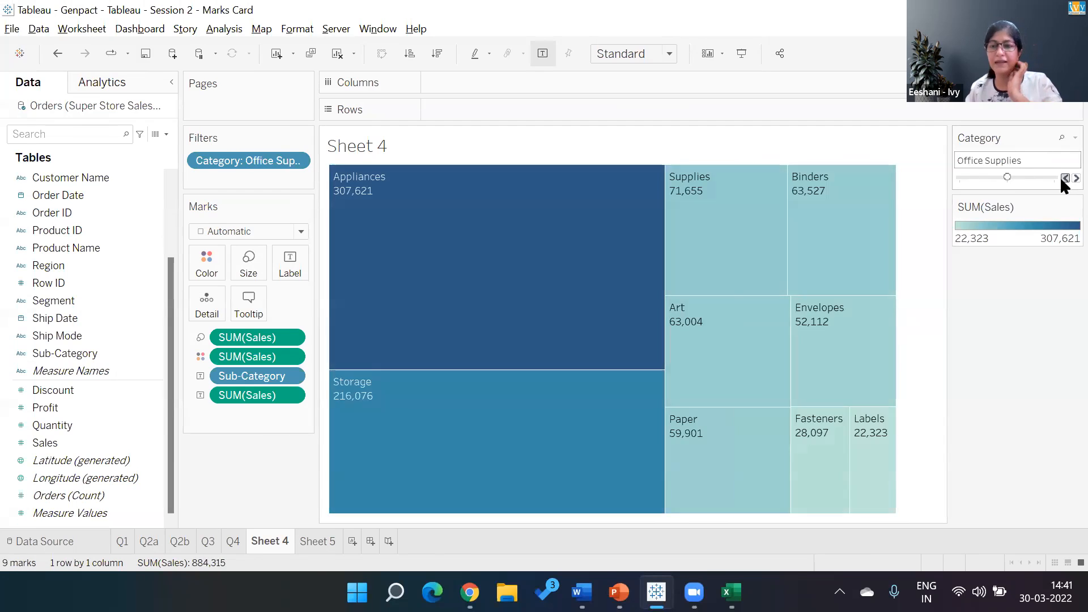
click(1063, 180)
- Switch to the Excel workbook and enter "Numbers/dates" in E8, in the same row as the Slider label
key(alt+Tab)
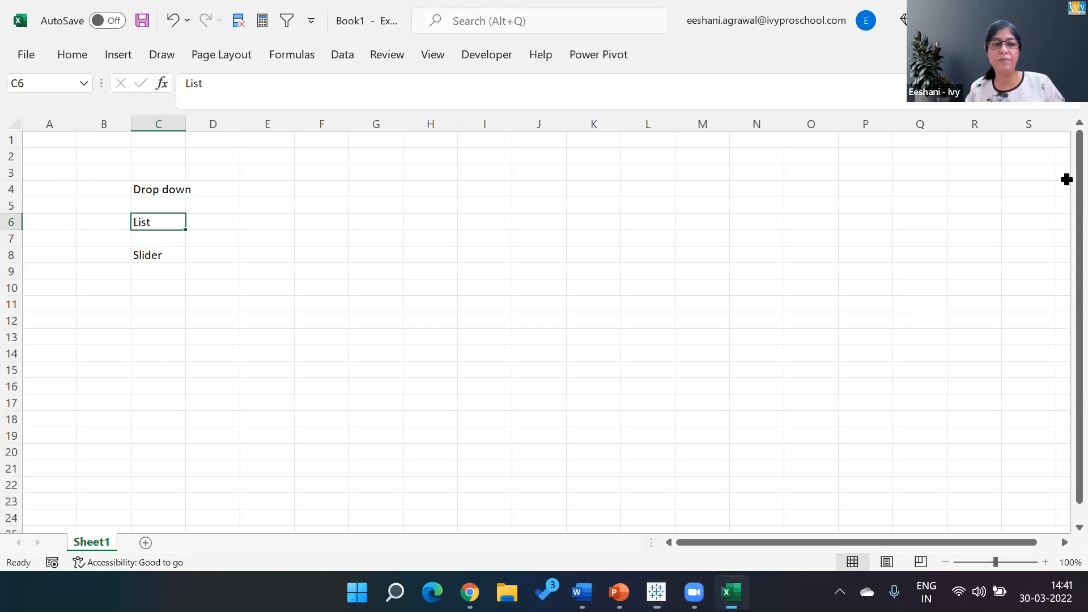
key(Right)
key(Up)
key(Up)
key(Down)
key(Down)
key(Down)
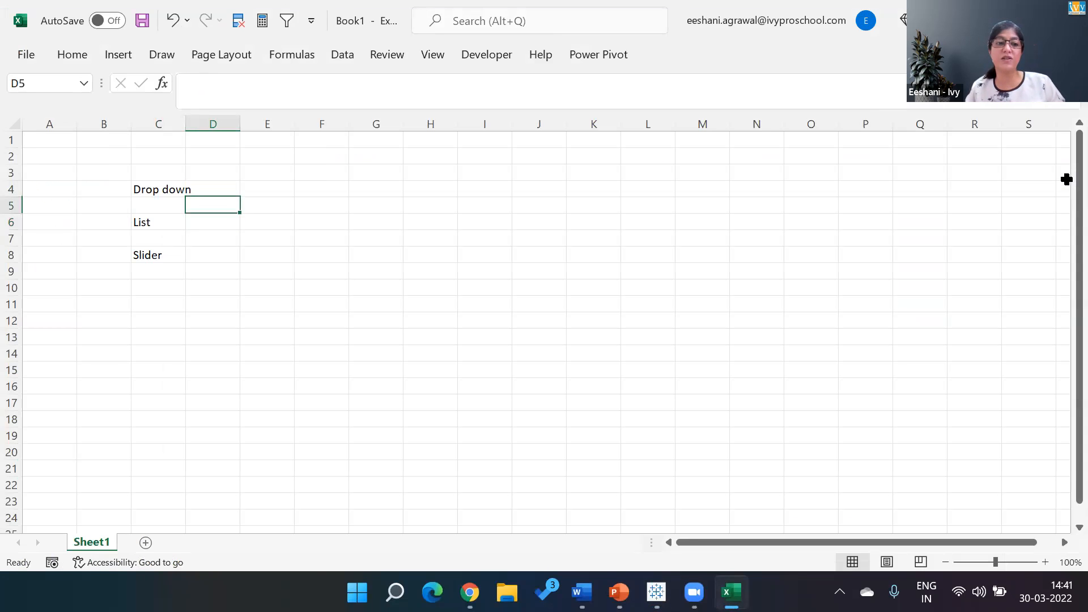
key(Up)
key(Right)
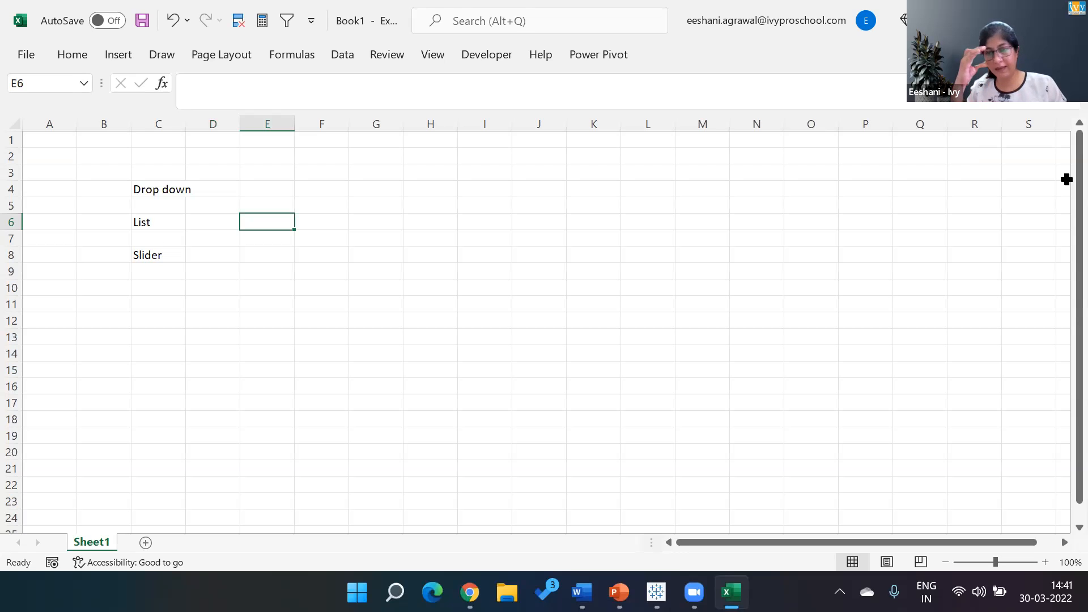
key(Down)
key(Down)
text(Nu)
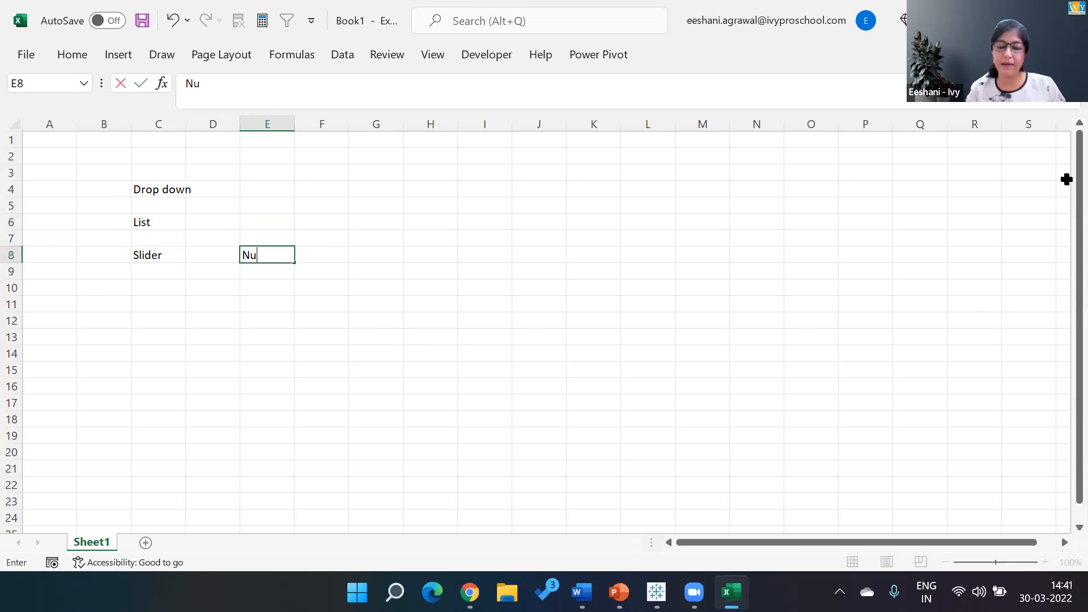
text(mbers/dates)
key(Return)
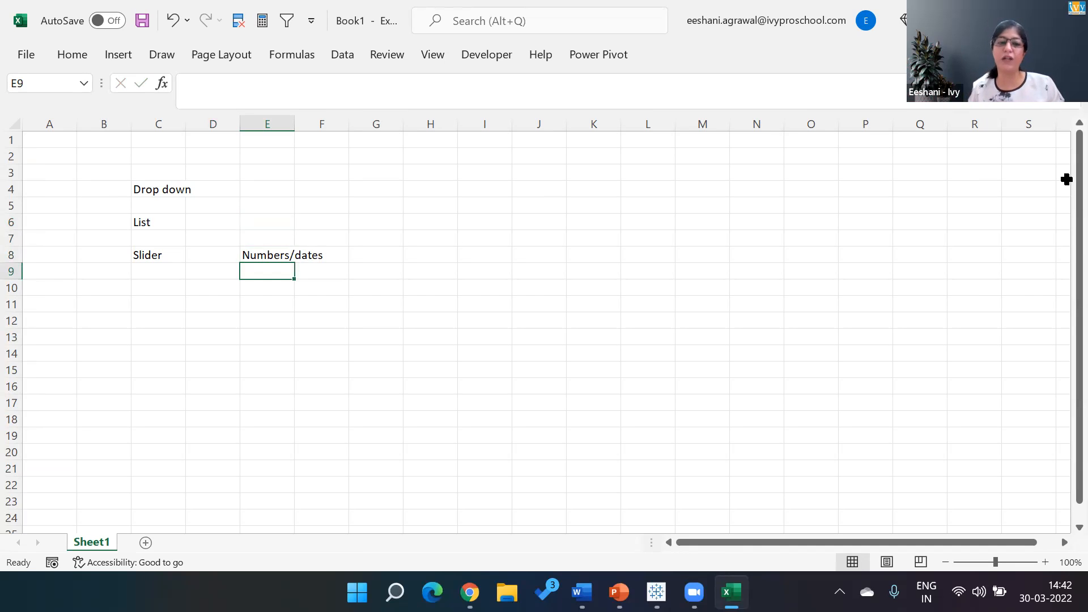
key(Up)
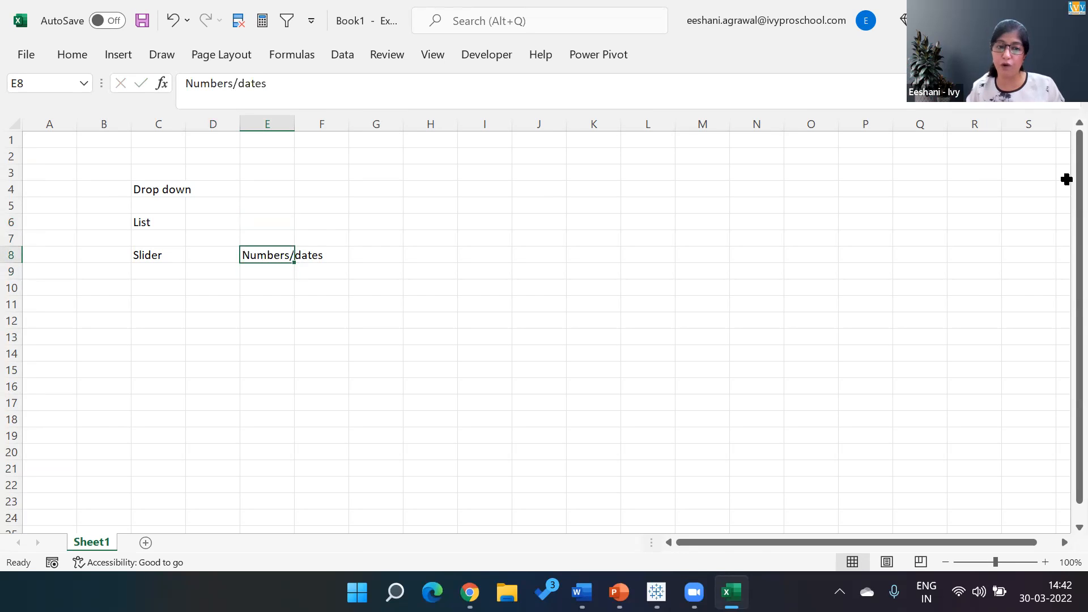
- Enter "Small numbers of items" in E6, in the same row as the List label
key(Up)
key(Up)
key(Up)
key(Up)
key(Down)
key(Down)
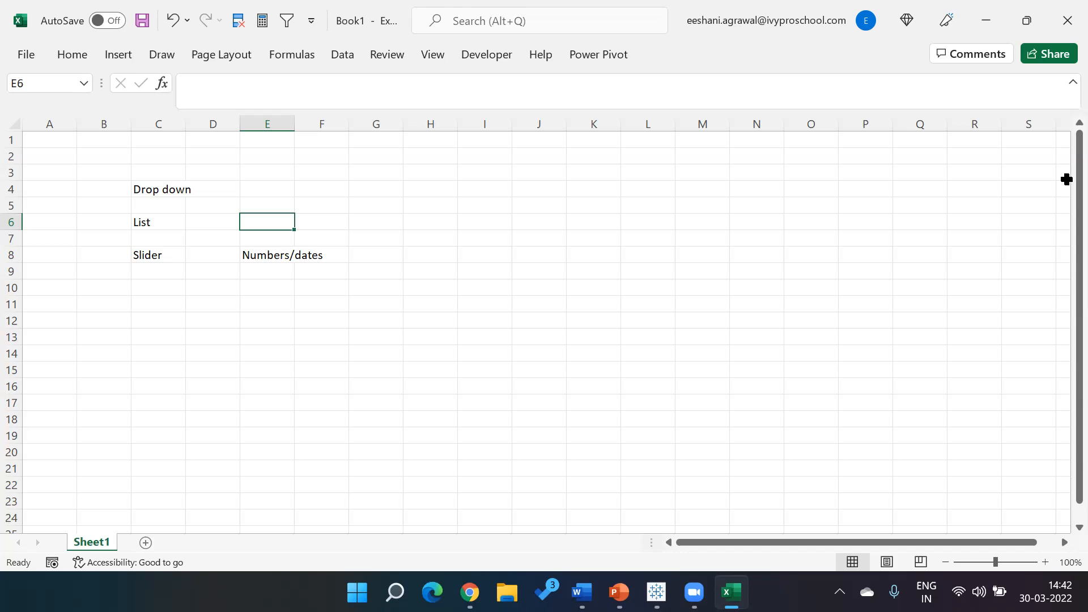
text(Sam)
key(BackSpace)
key(BackSpace)
text(m)
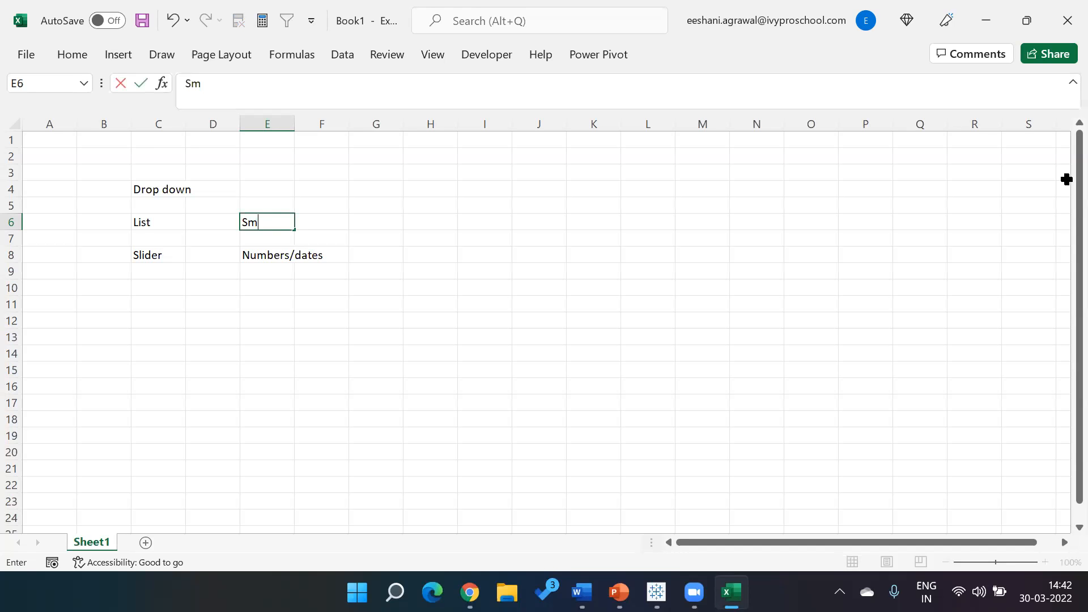
text(all numbers of items)
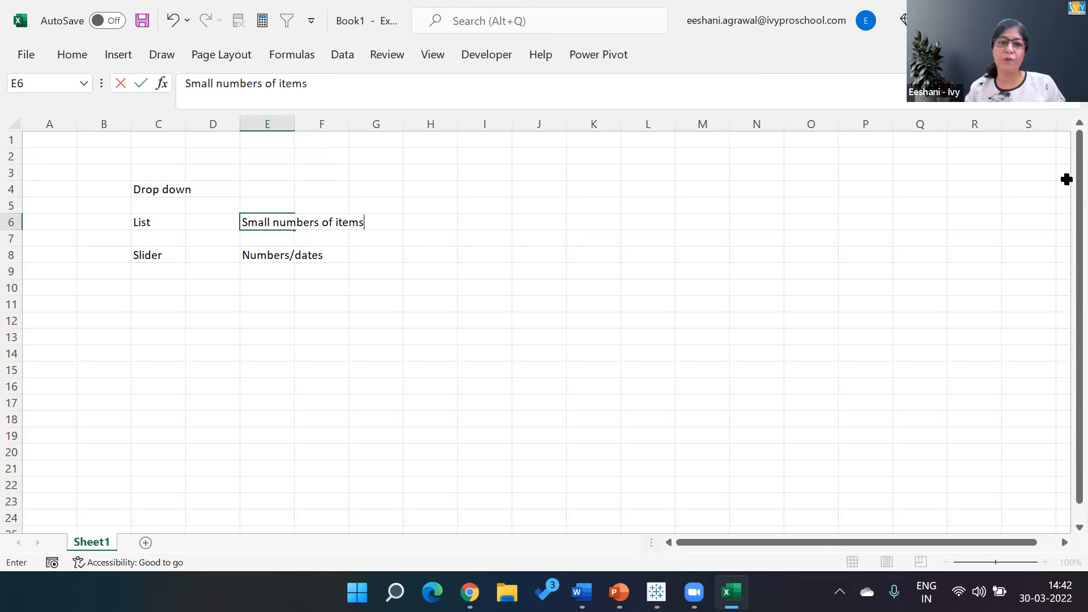
key(Return)
- Enter "Large numbers of items" in E4, in the same row as the Drop down label
key(Up)
key(Up)
key(Up)
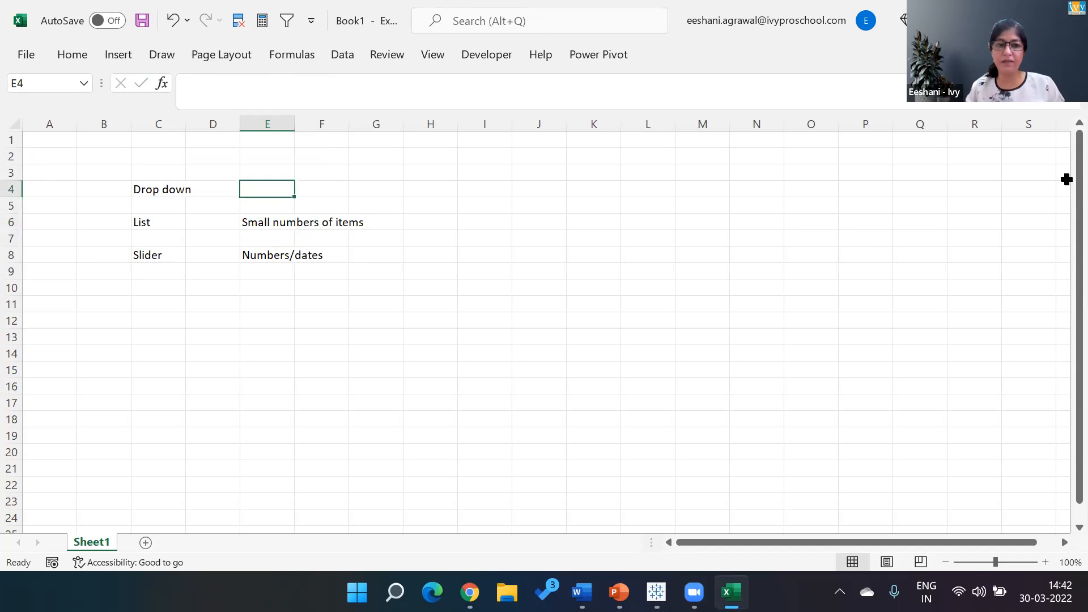
text(Larg)
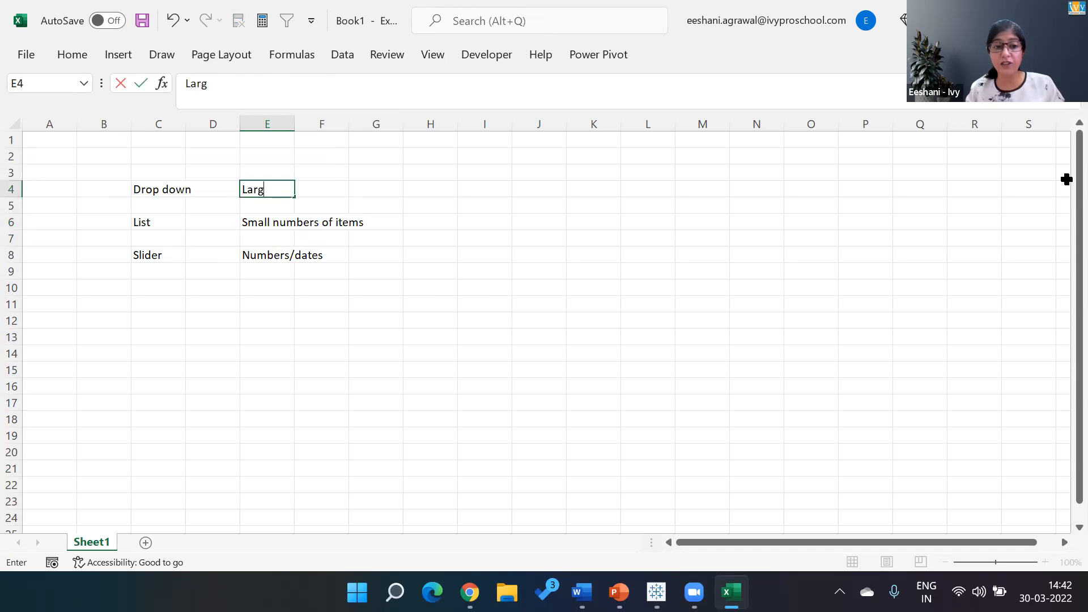
text(a numbers of items)
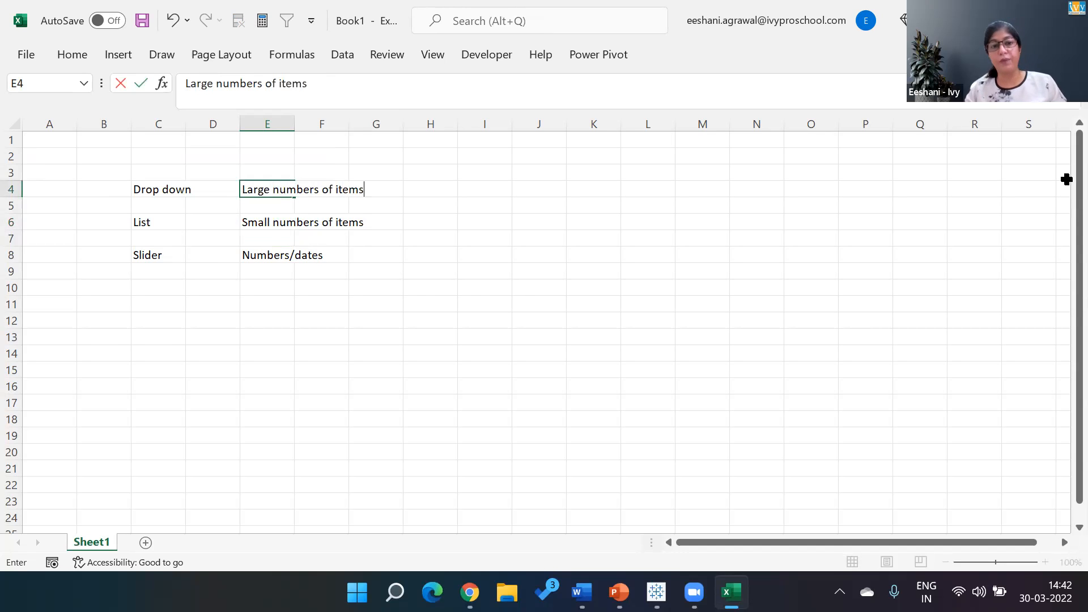
key(Return)
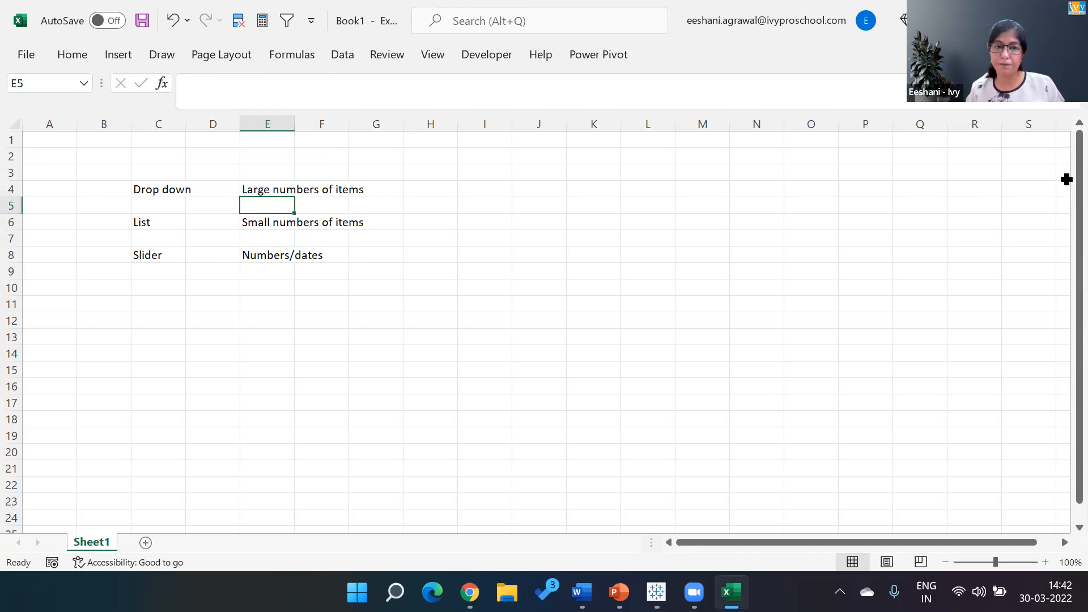
- Switch to Tableau and remove the Category filter from Sheet 4
key(alt+Tab)
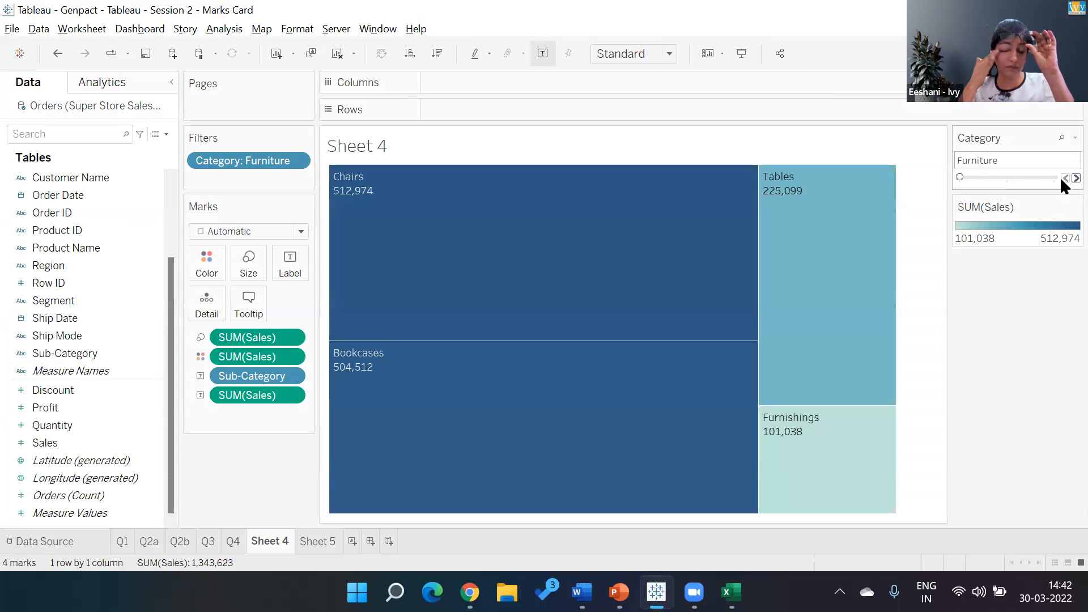
click(309, 549)
click(267, 544)
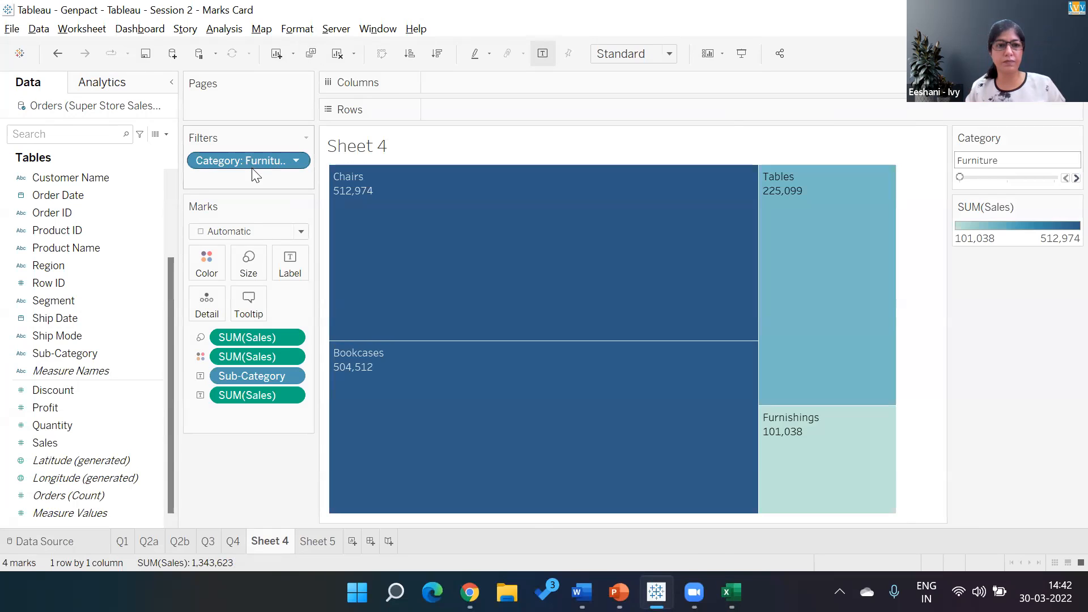
drag(251, 159, 229, 529)
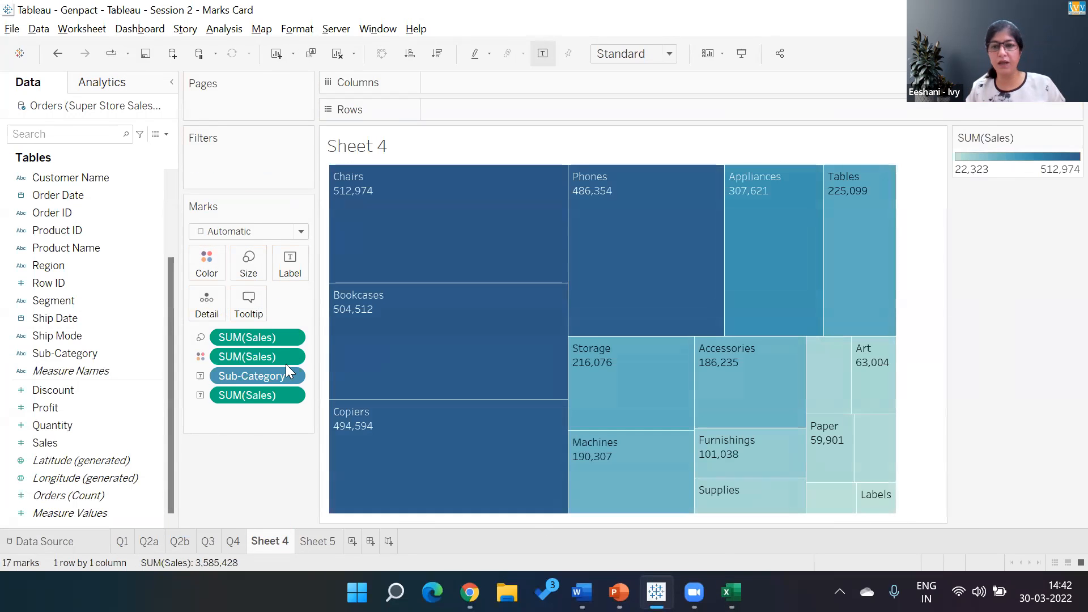
- Add Country and State as filters on the Sheet 4 treemap, with all values selected for each
click(168, 187)
drag(78, 214, 226, 162)
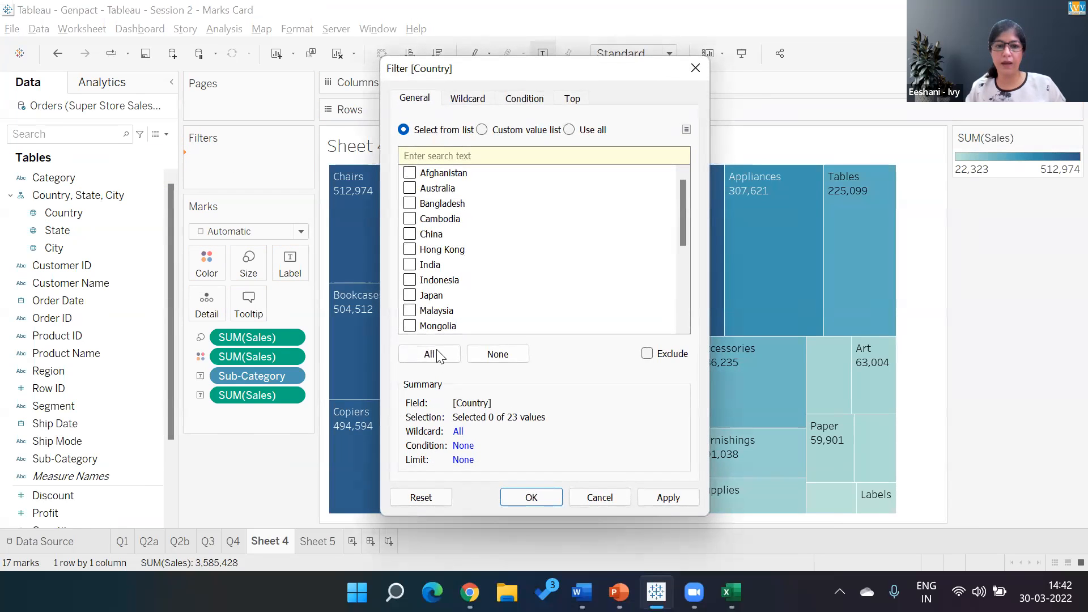
click(436, 353)
click(519, 498)
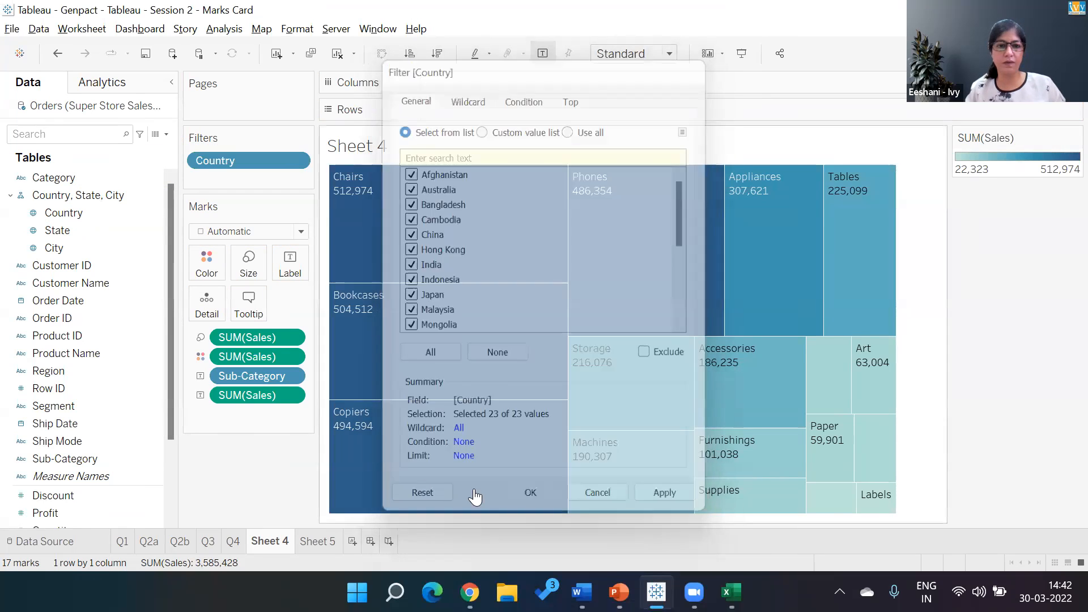
drag(63, 234, 215, 180)
click(430, 353)
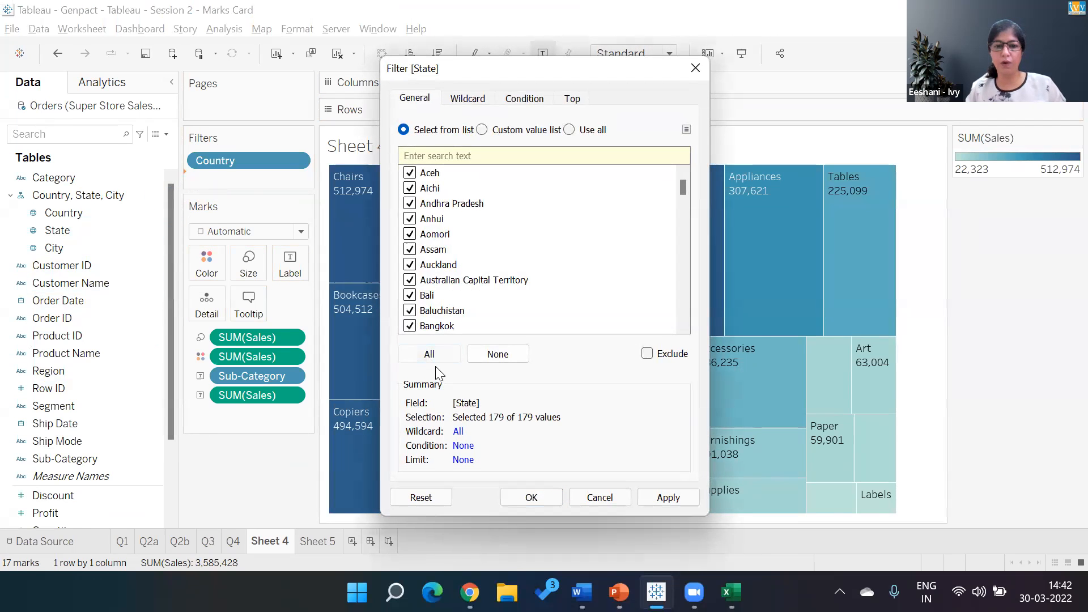
click(526, 500)
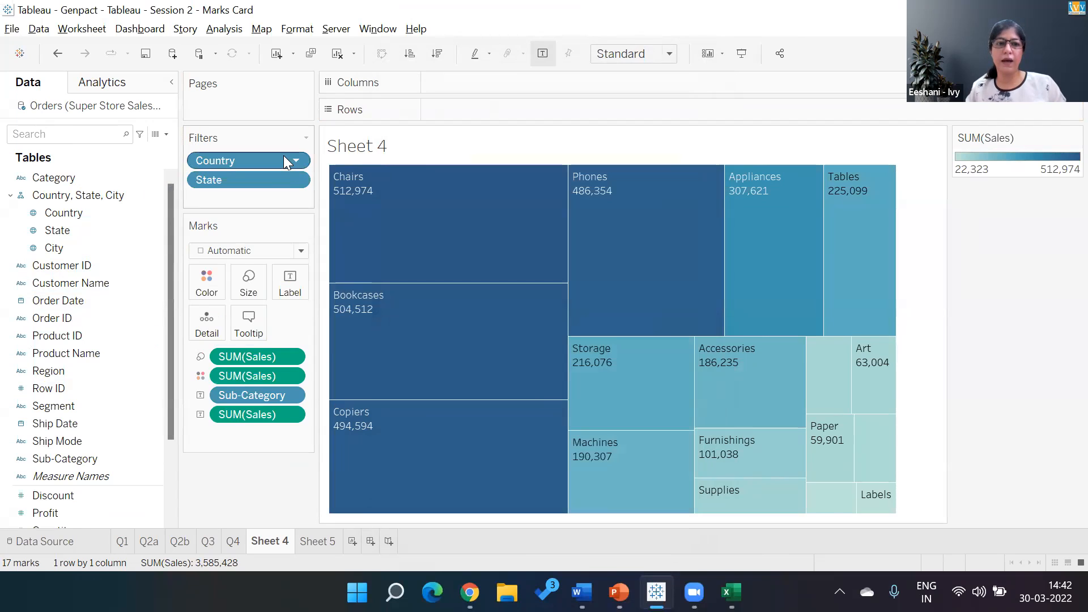
- Show the Country and State filter controls and place Country above State
right_click(284, 160)
click(288, 189)
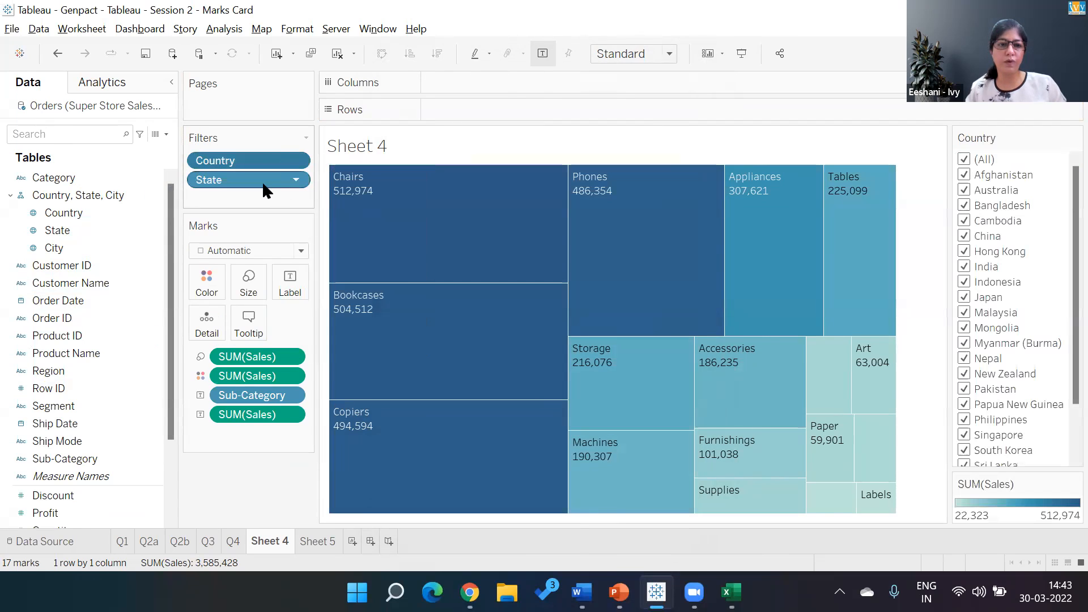
right_click(264, 187)
click(303, 219)
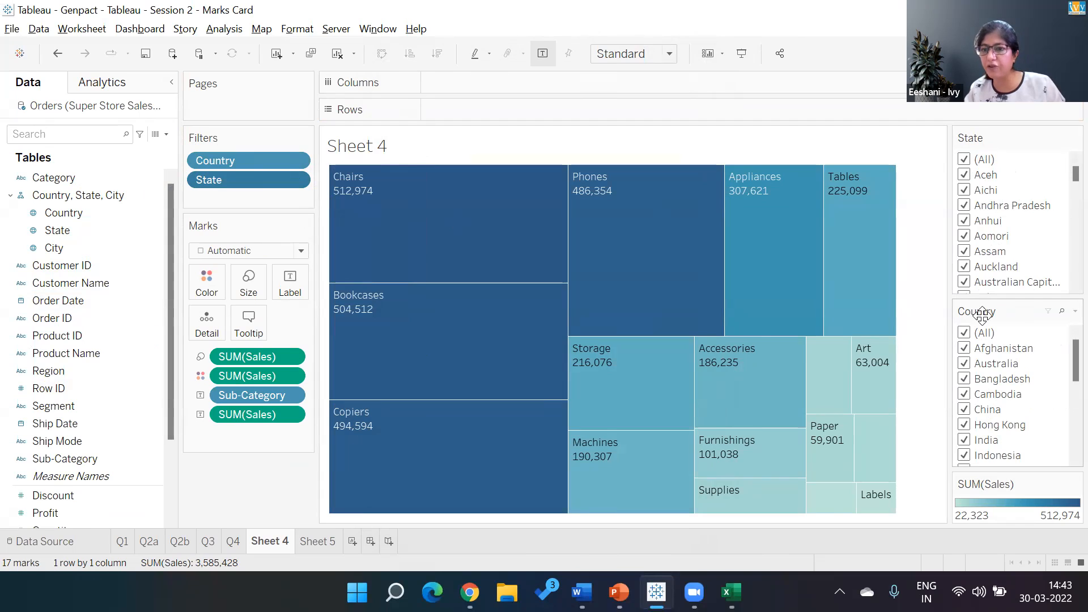
drag(982, 138, 981, 132)
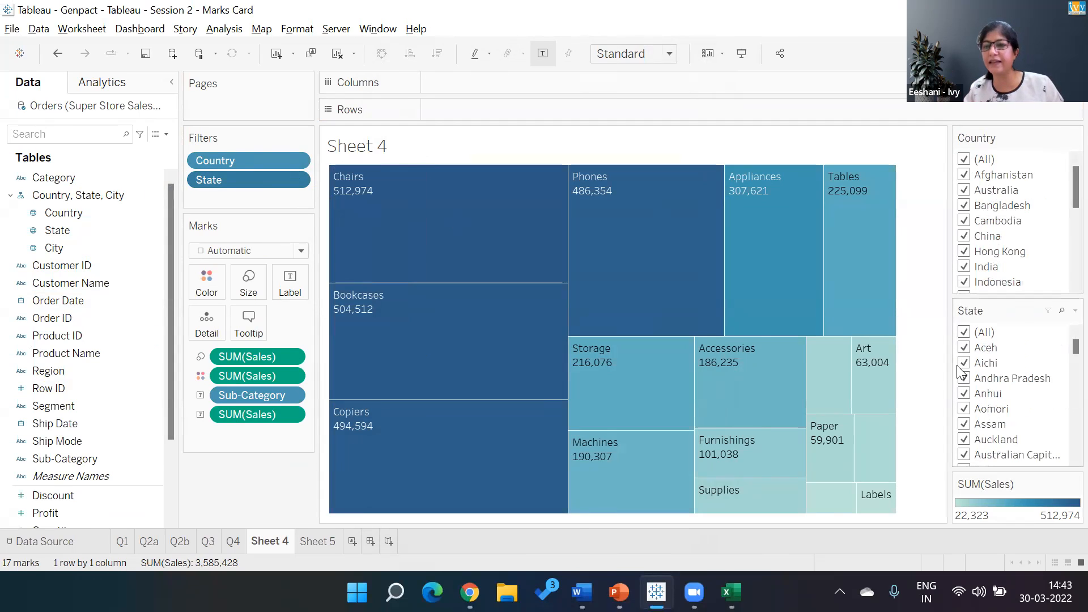
- Change both the Country and State filter controls to single-value dropdowns
click(1064, 137)
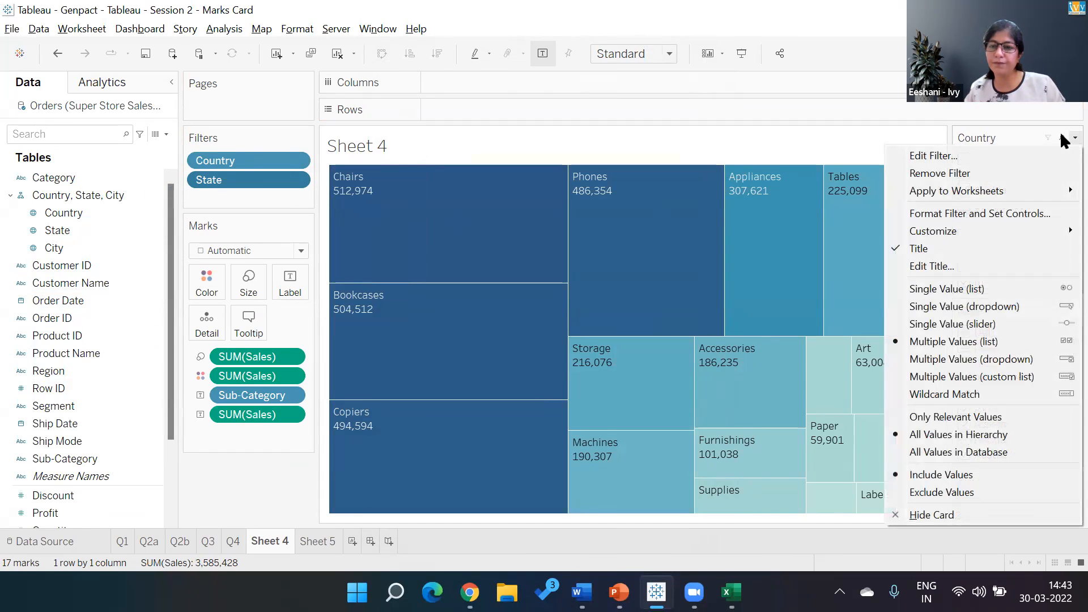
click(1063, 139)
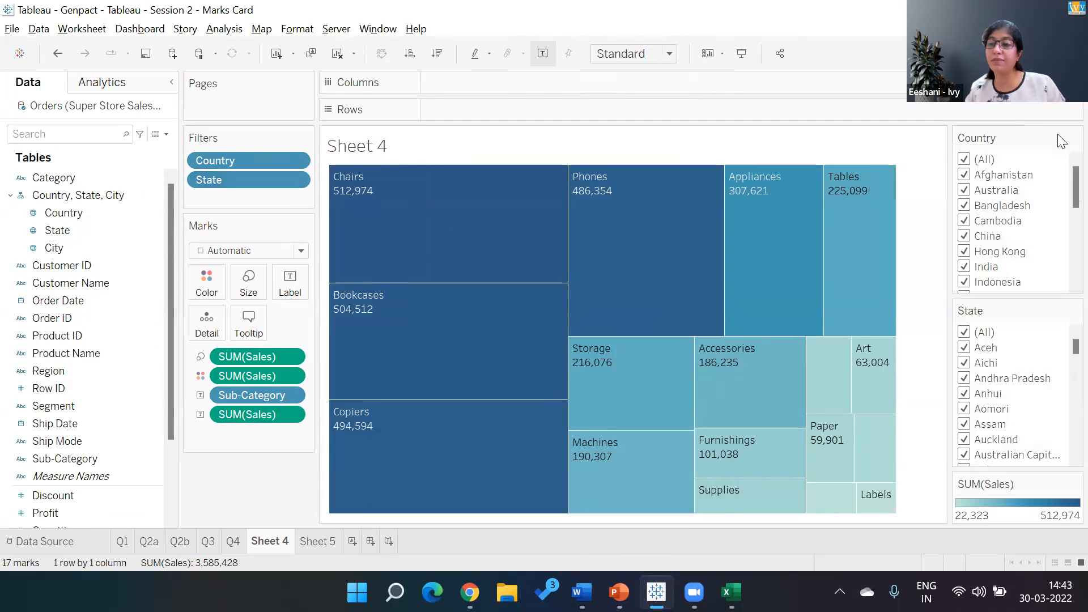
click(1062, 137)
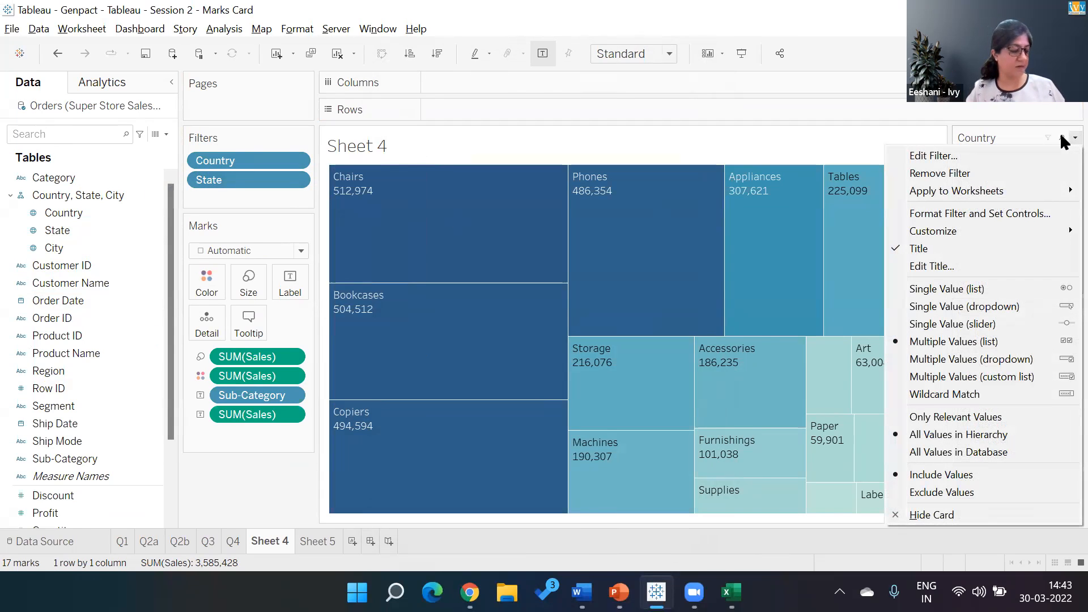
click(996, 306)
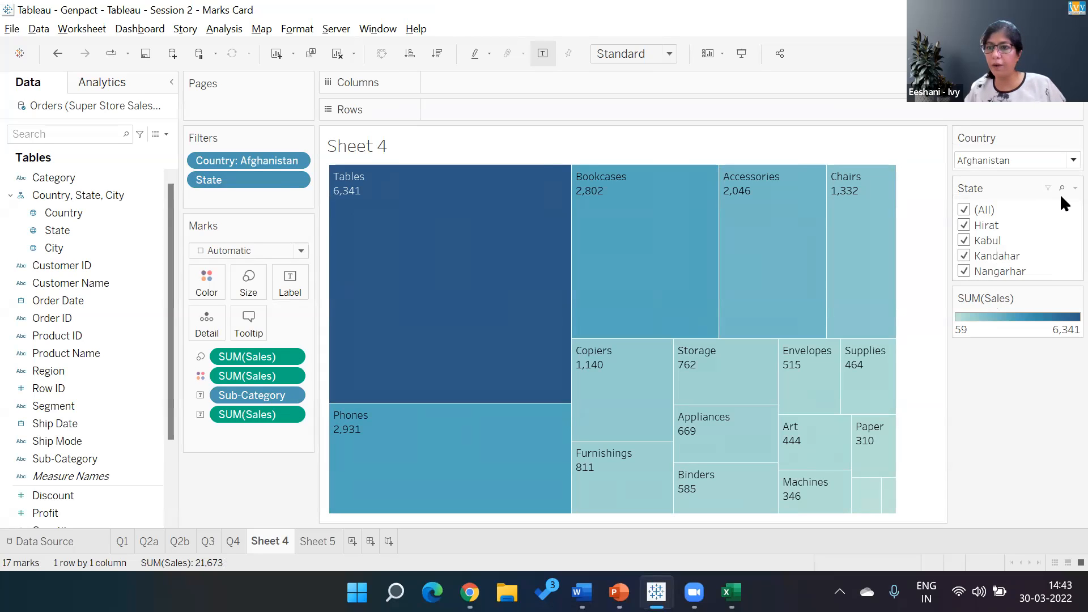
click(1075, 189)
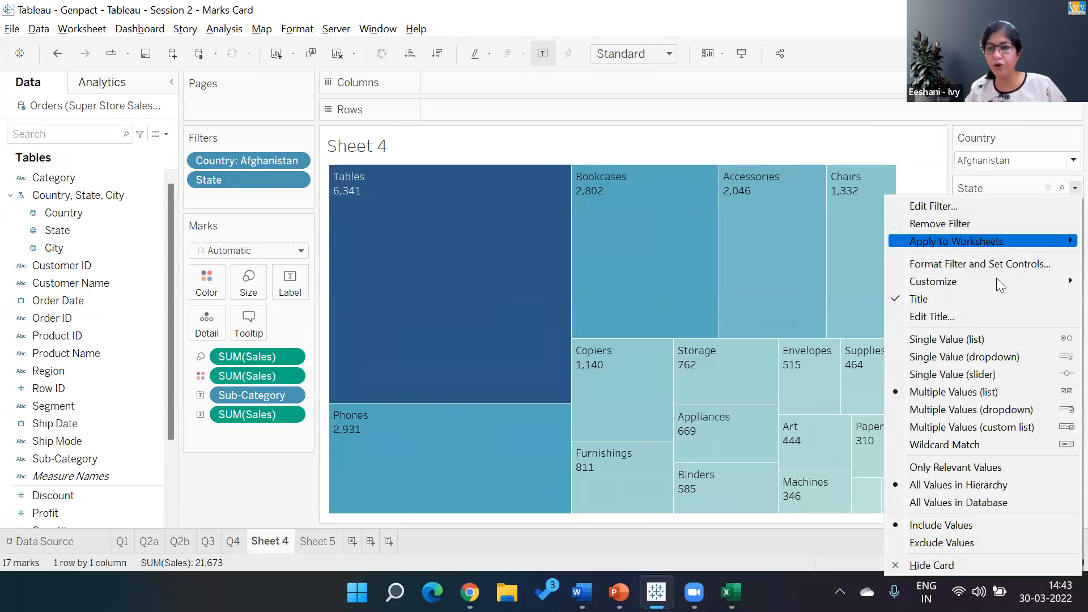
click(993, 356)
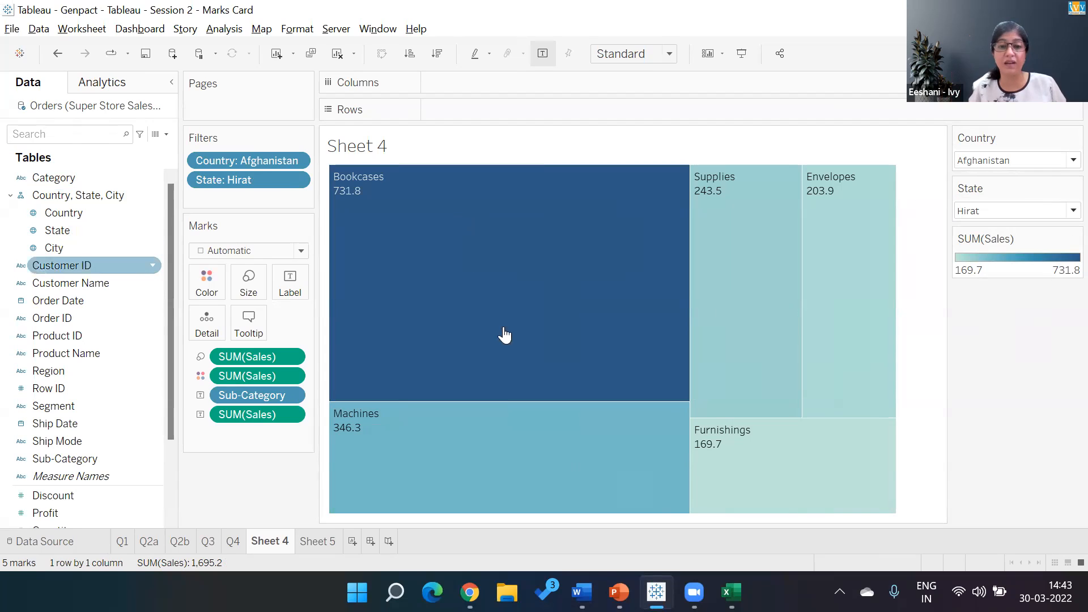
- Filter the treemap to the country India, choosing the state Delhi followed by Karnataka
click(1062, 160)
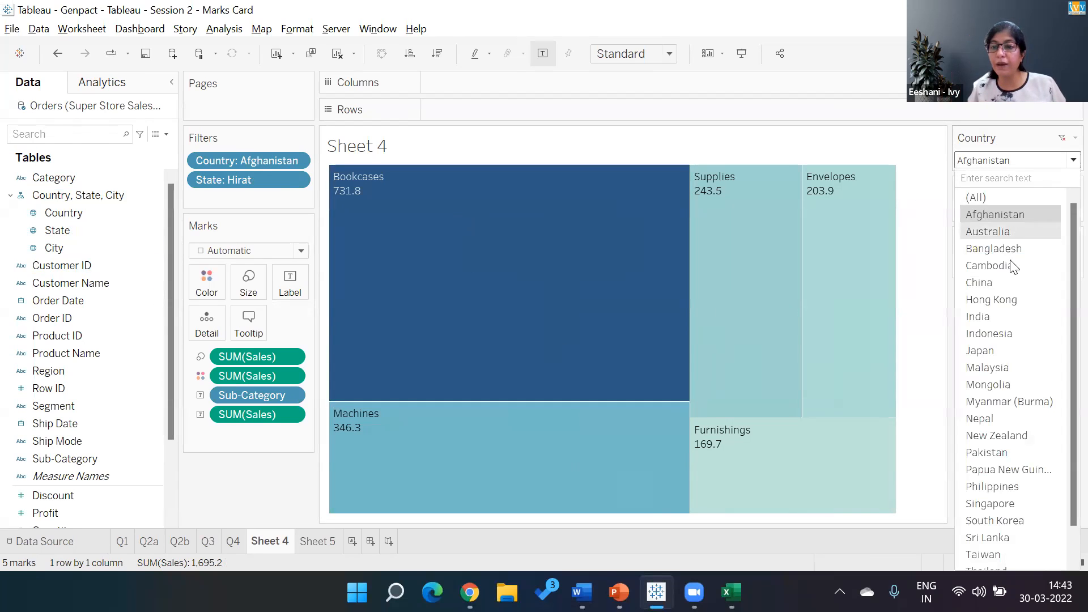
click(996, 316)
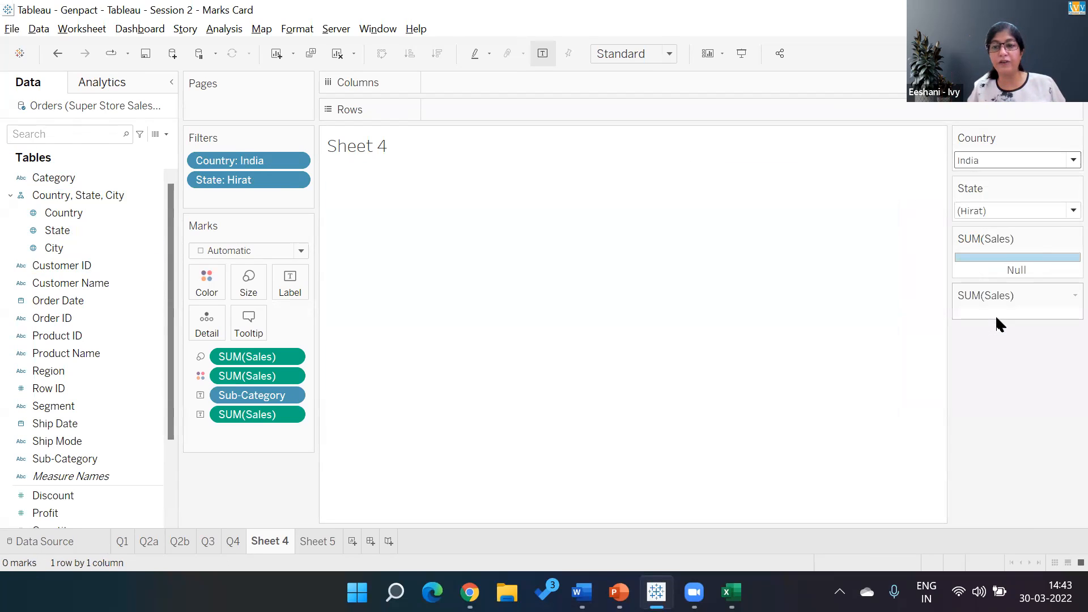
click(1066, 212)
click(994, 363)
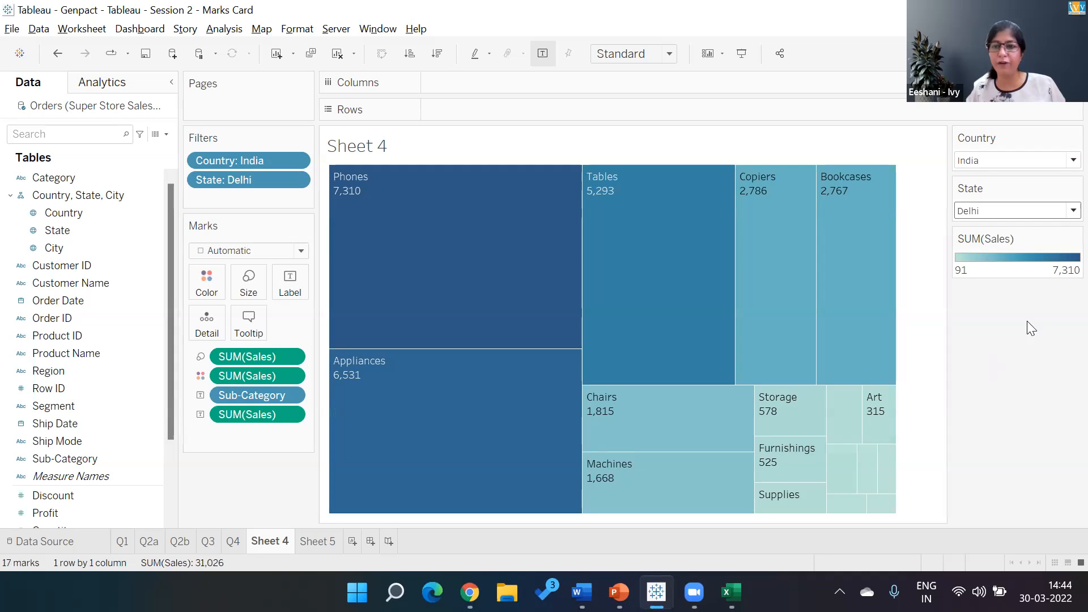
click(1068, 210)
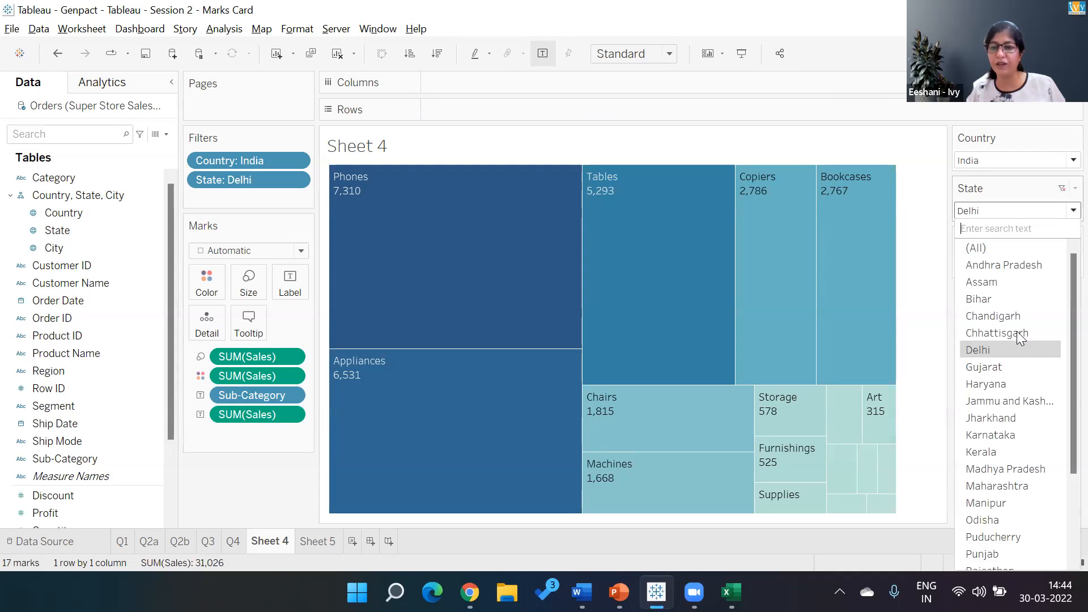
click(1003, 435)
- Filter the treemap to the country Australia and the state Queensland
click(1063, 162)
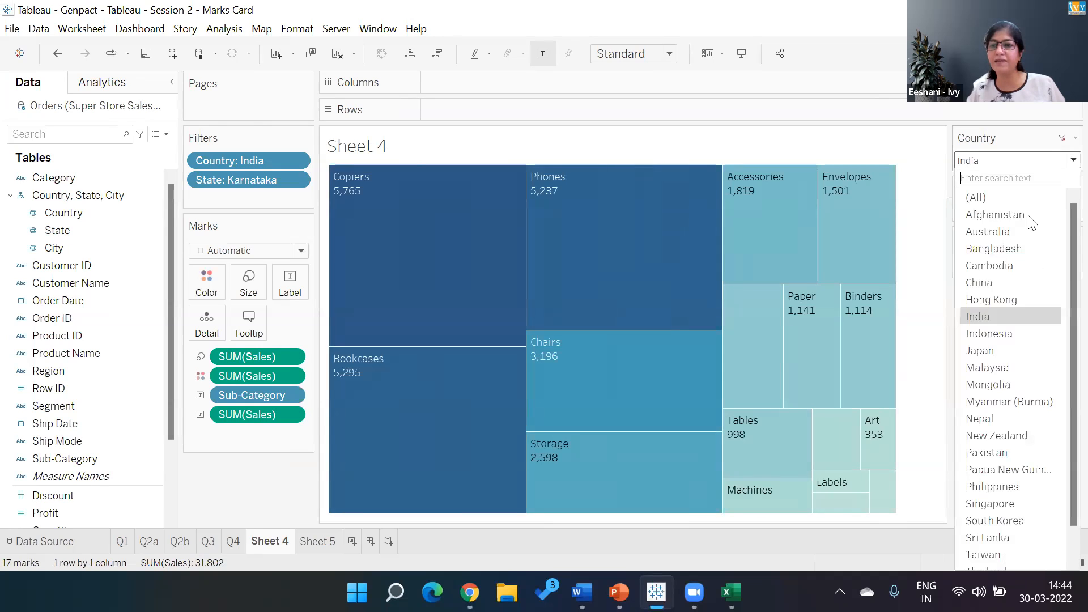
click(996, 233)
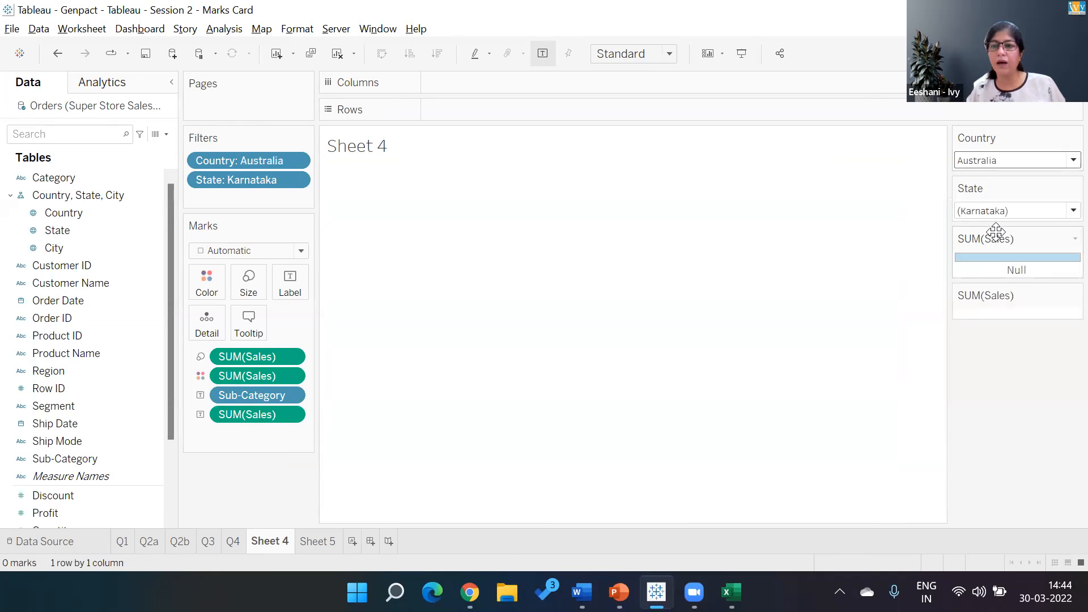
click(1061, 212)
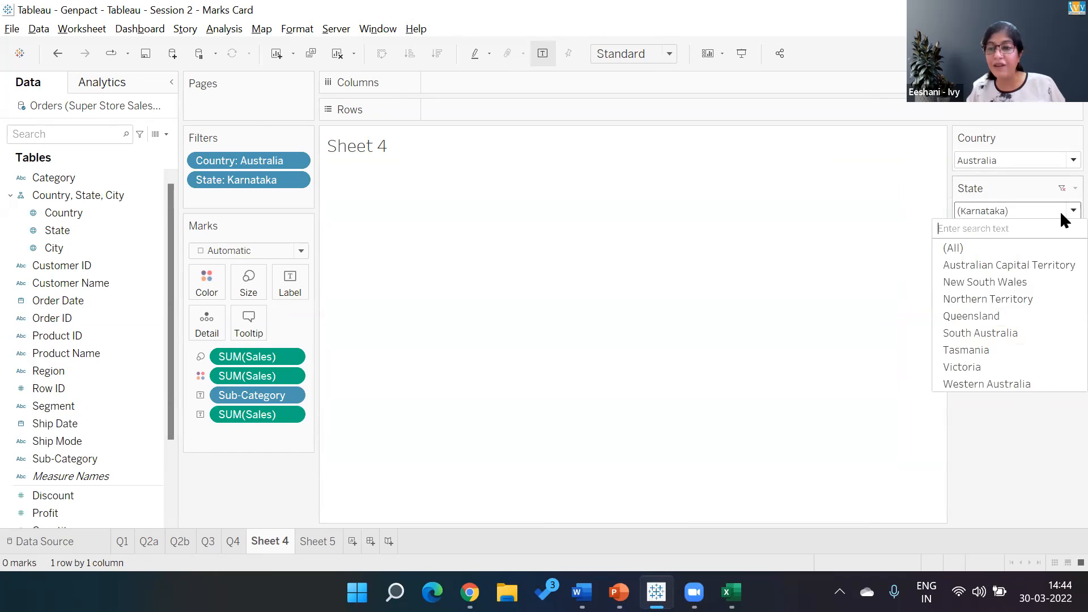
click(987, 316)
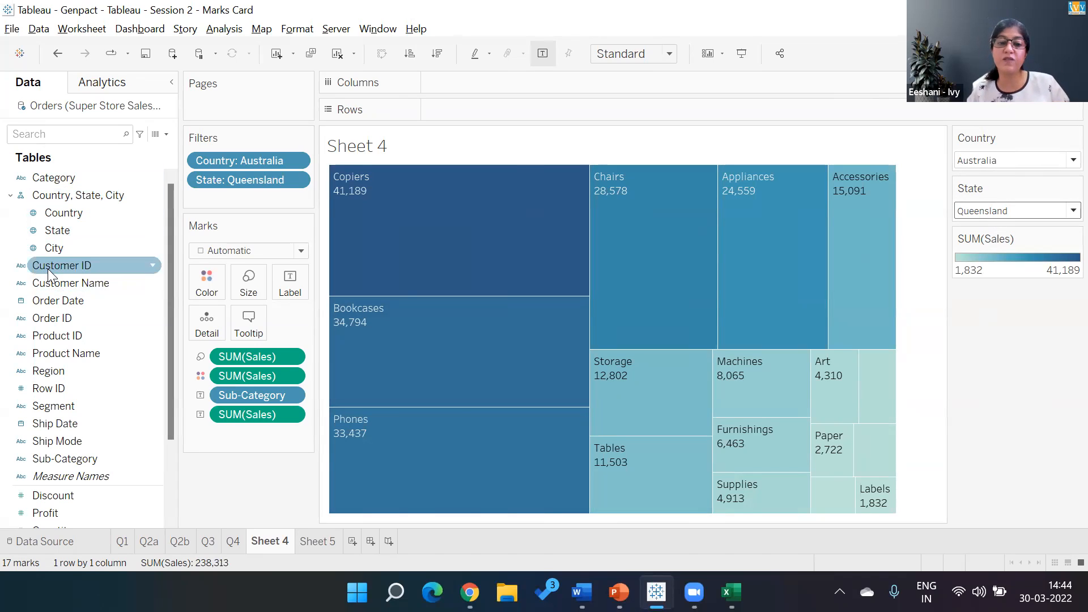
- Convert the sales-by-country table on Sheet 5 into a horizontal bar chart
click(318, 542)
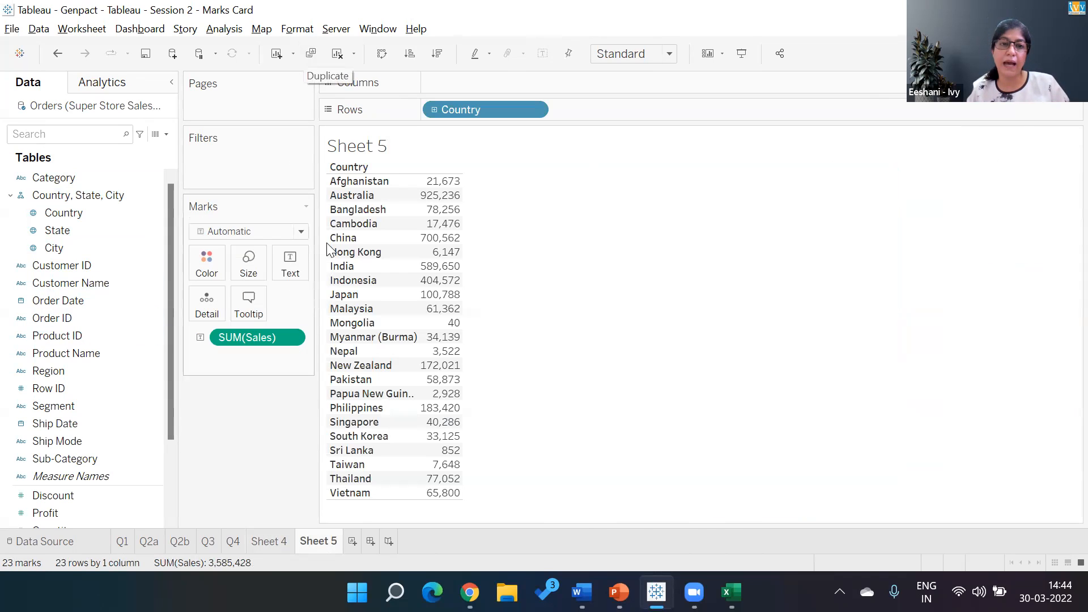
mouse_move(441, 238)
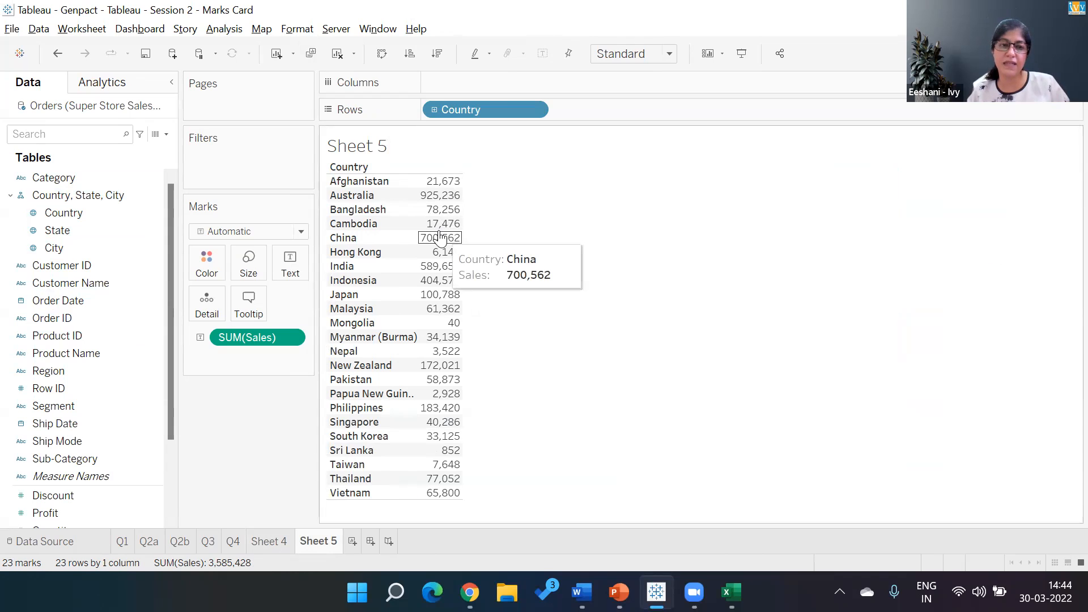
click(1051, 53)
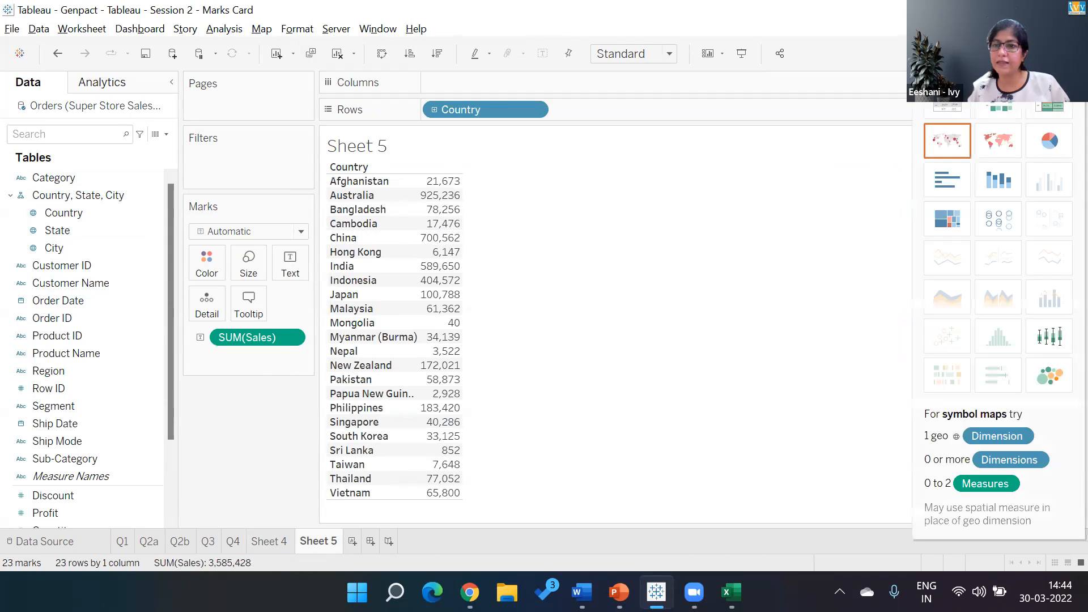
click(962, 175)
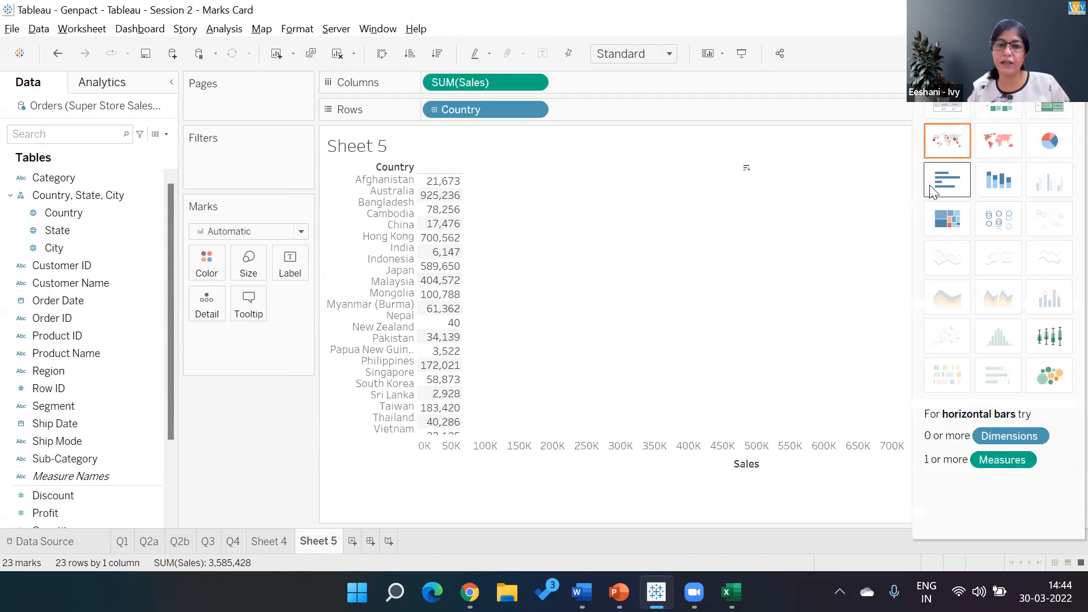
- Sort the country bars by sales in descending order and add Category and Sub-Category filters with all their values selected
click(438, 54)
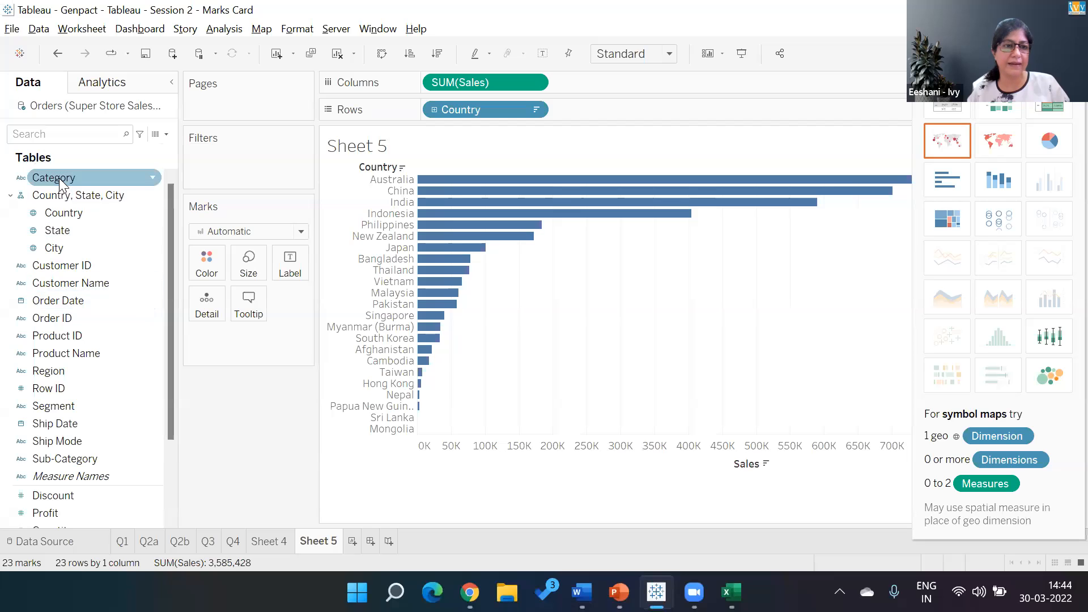
drag(59, 178, 208, 152)
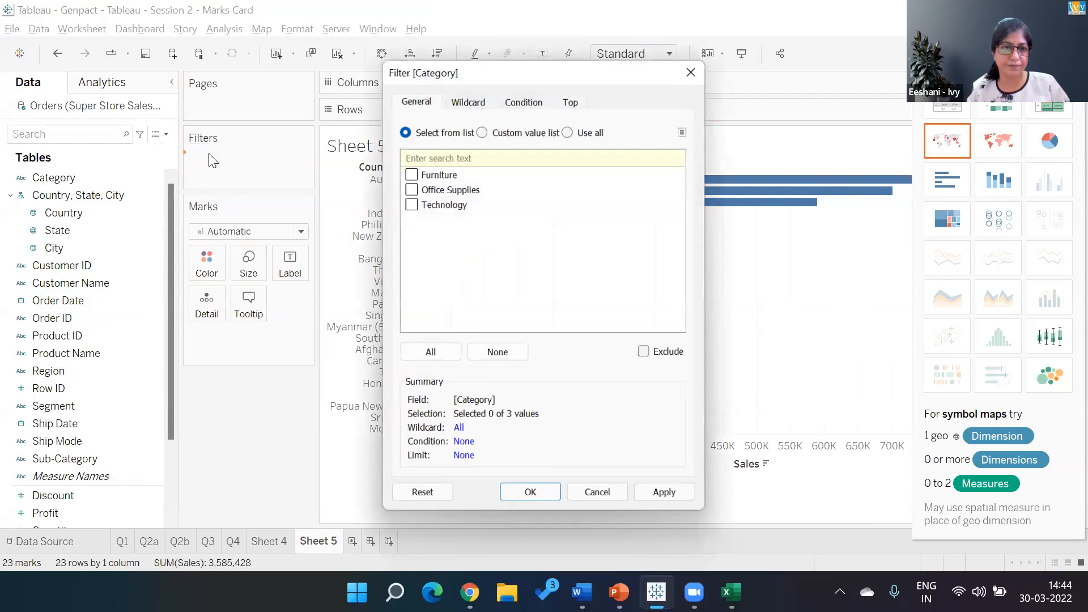
click(429, 352)
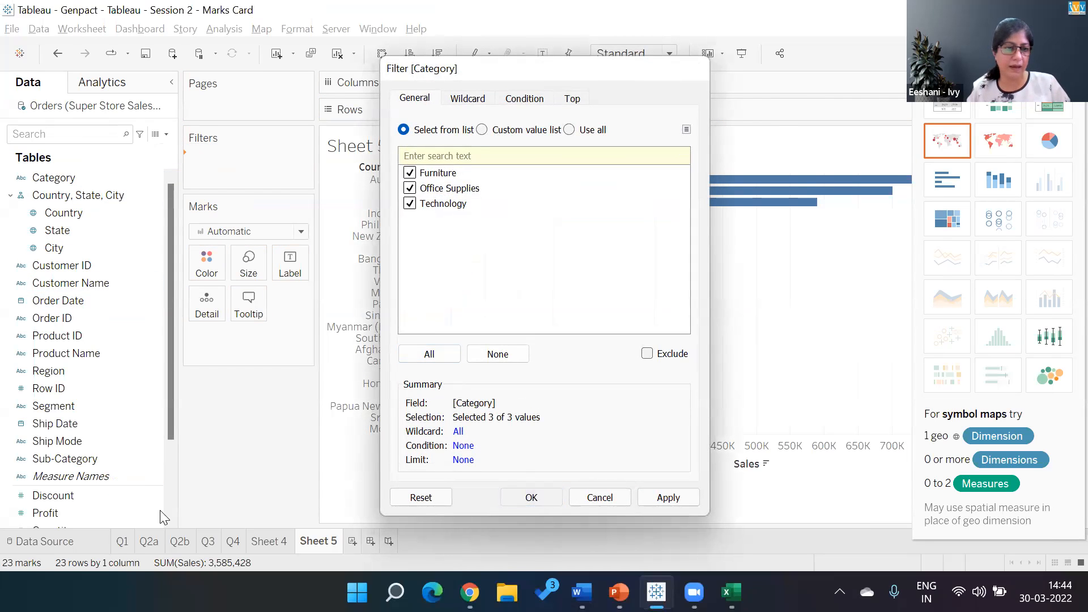
key(Return)
drag(80, 459, 253, 180)
click(429, 354)
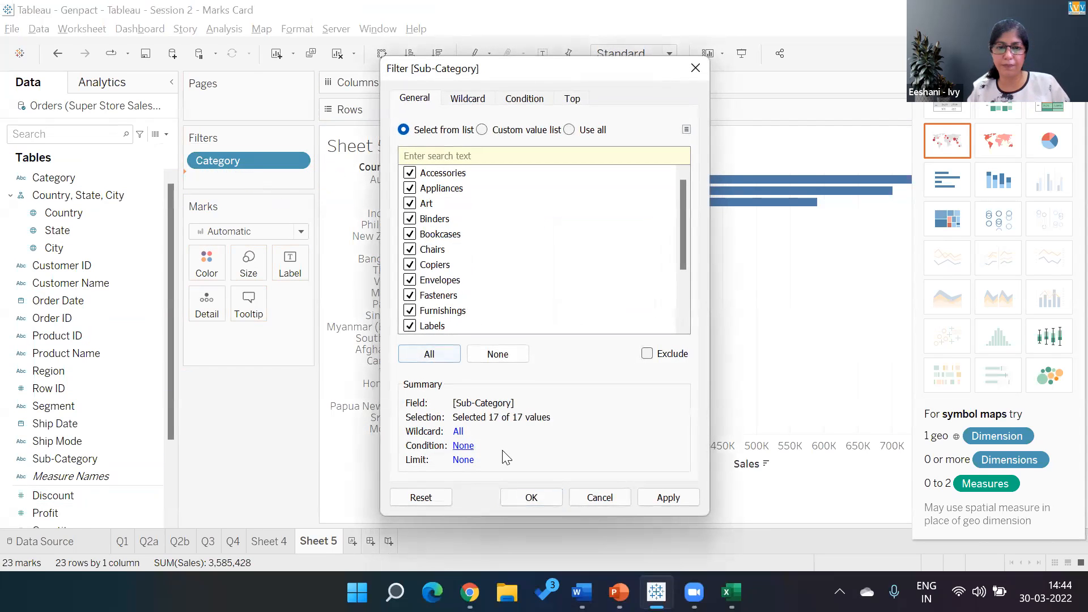
click(530, 500)
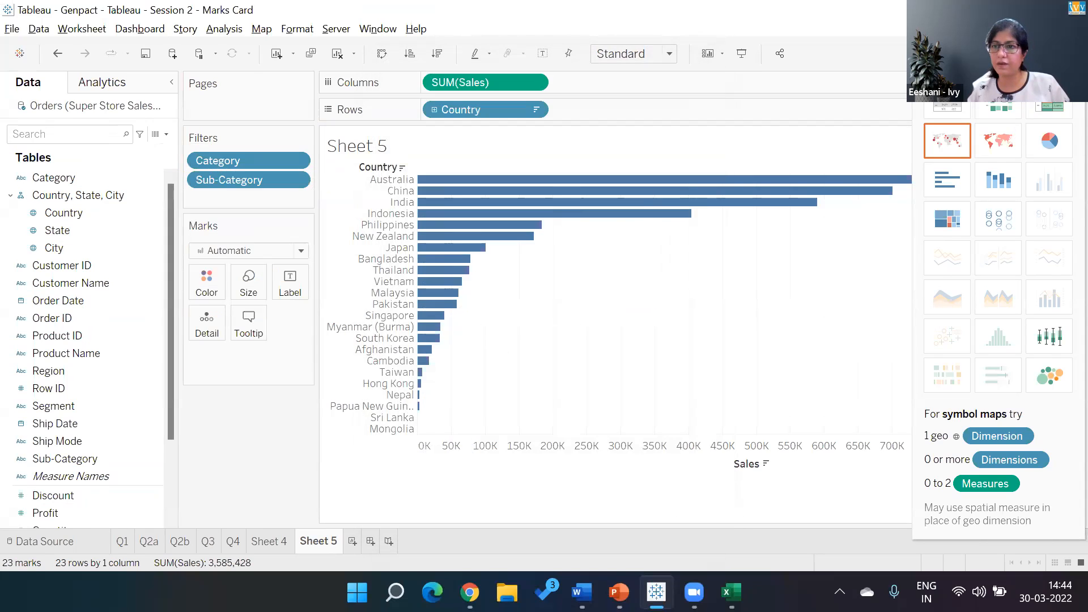
- Hide the chart suggestions and show the Category and Sub-Category filter controls beside the chart, with Category placed first
click(1052, 53)
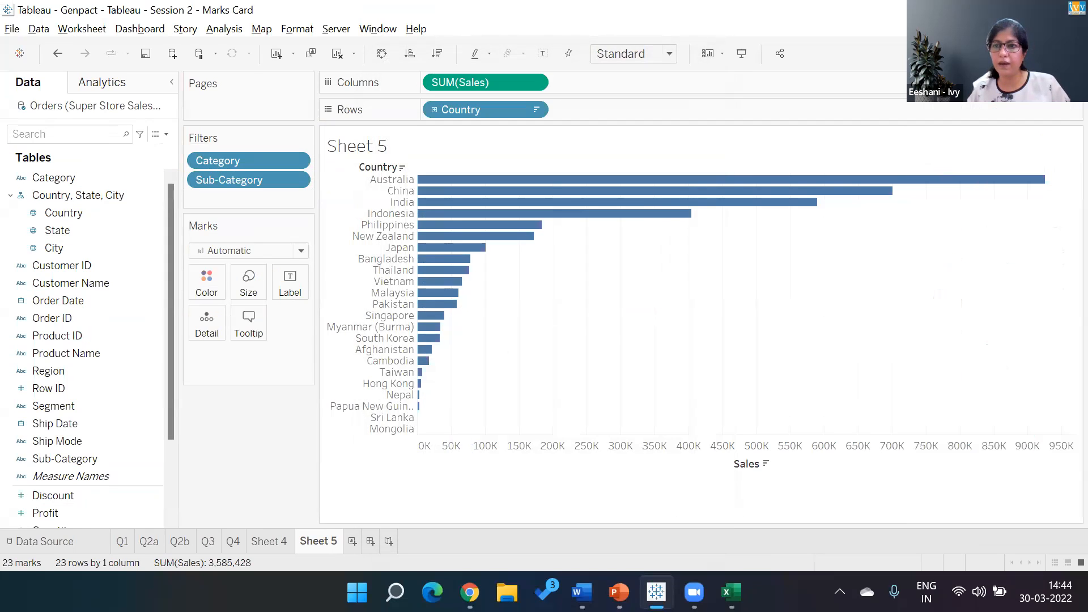
right_click(275, 163)
click(276, 191)
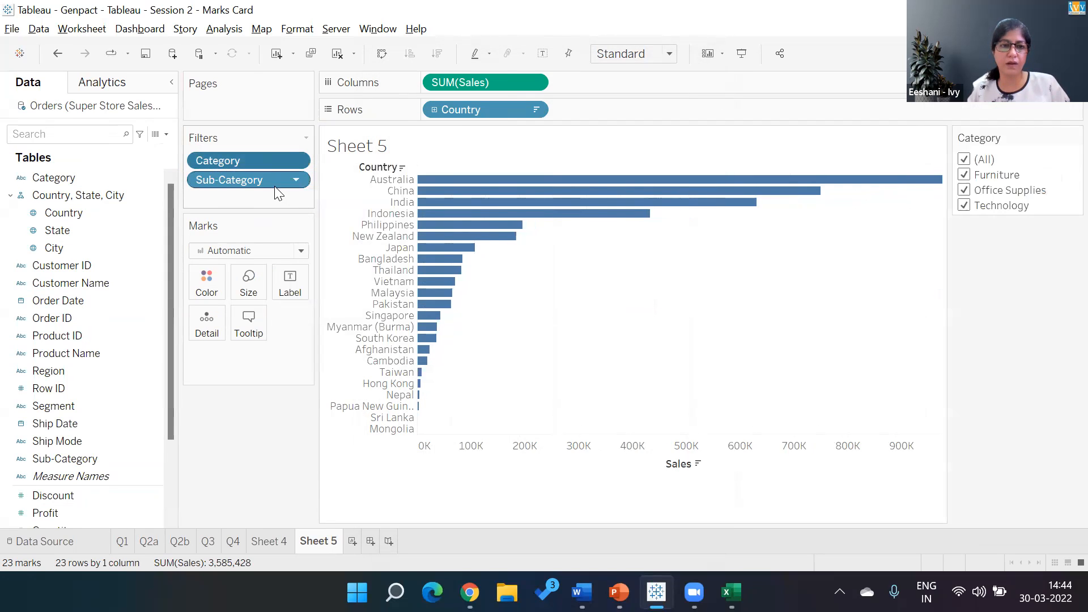
right_click(275, 187)
click(309, 221)
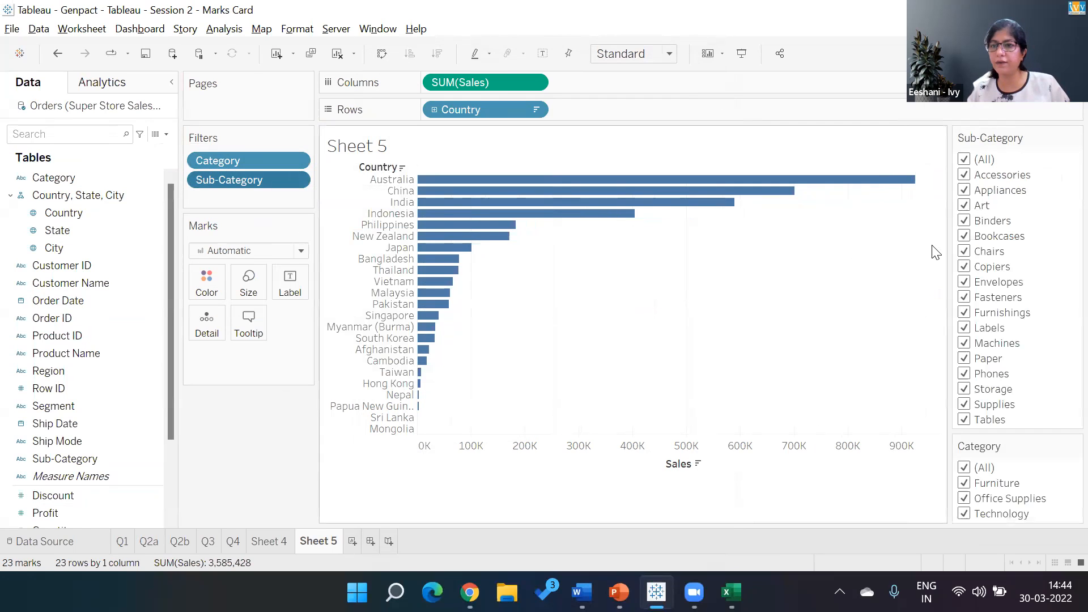
drag(1004, 195, 959, 118)
- Change both the Category and Sub-Category filter controls to single-value lists
click(1076, 138)
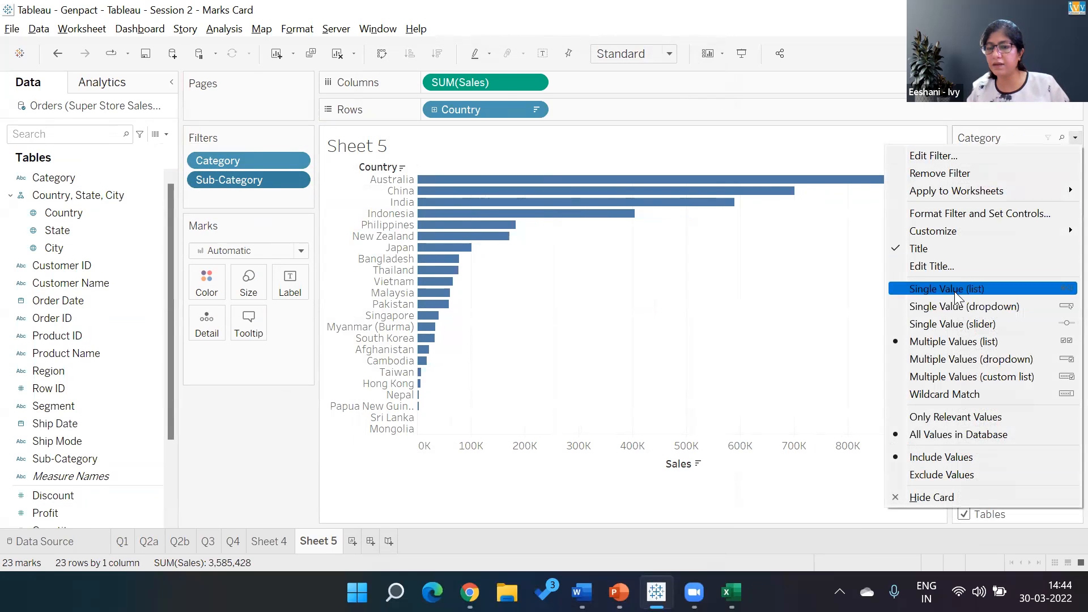
click(954, 290)
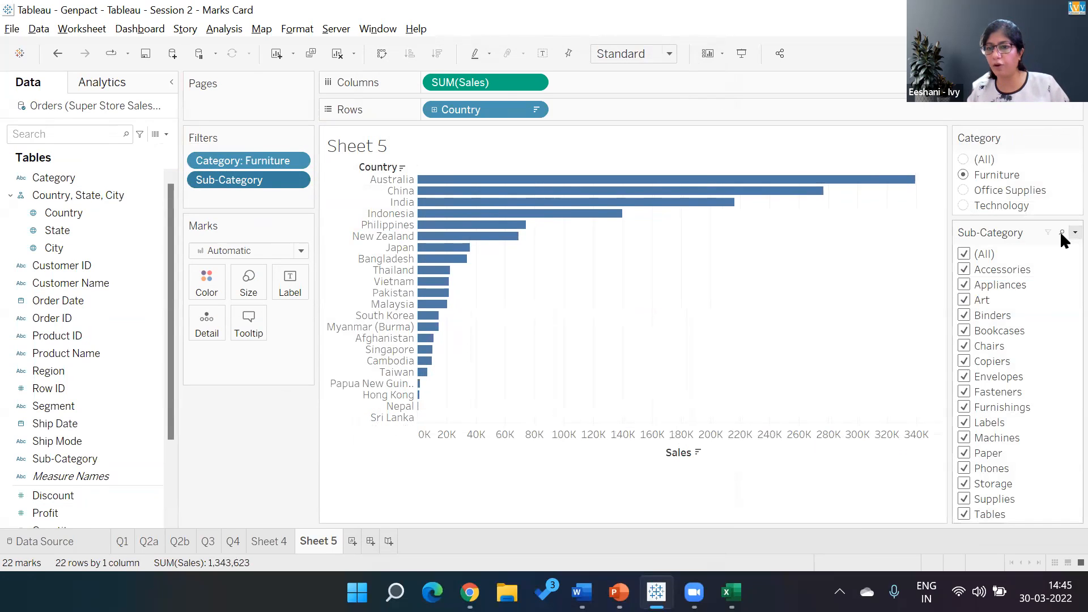
click(1075, 233)
click(952, 397)
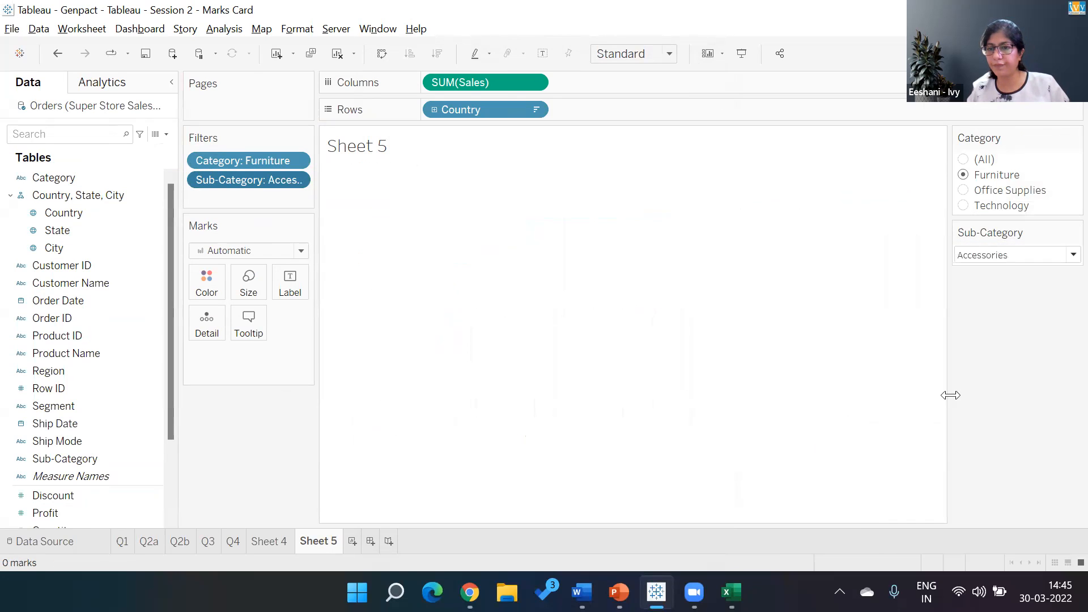
click(1074, 233)
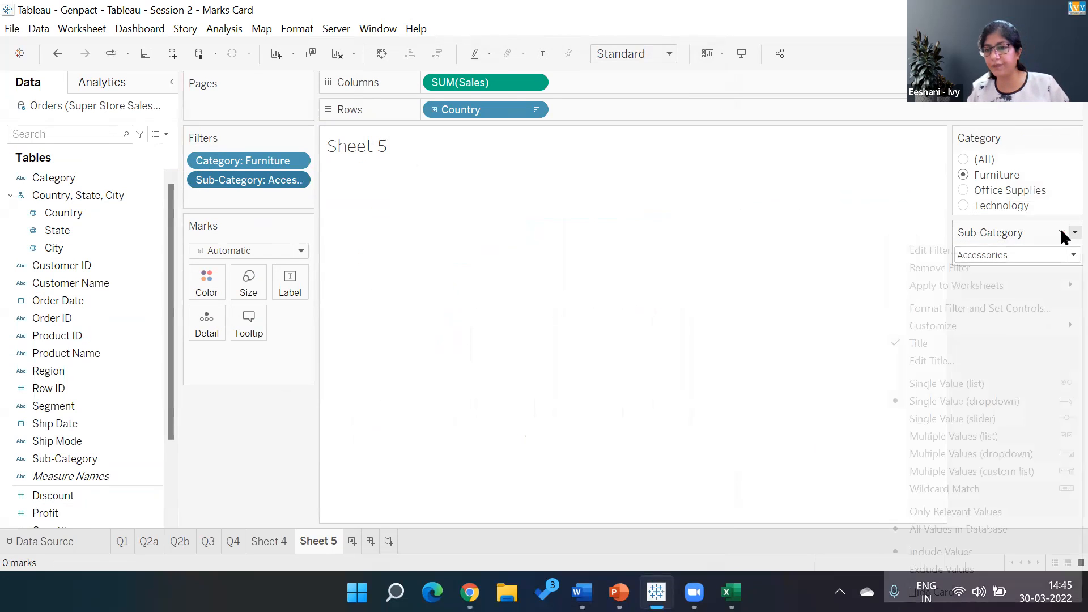
click(967, 389)
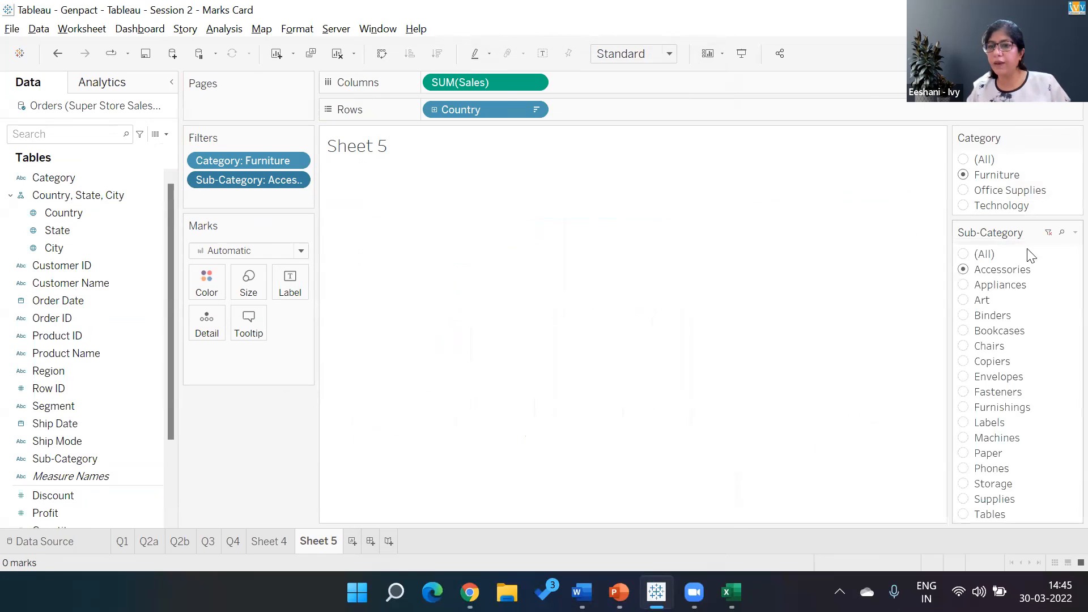
- Filter the chart by category in turn to Office Supplies, all categories, Office Supplies again and Technology
click(963, 191)
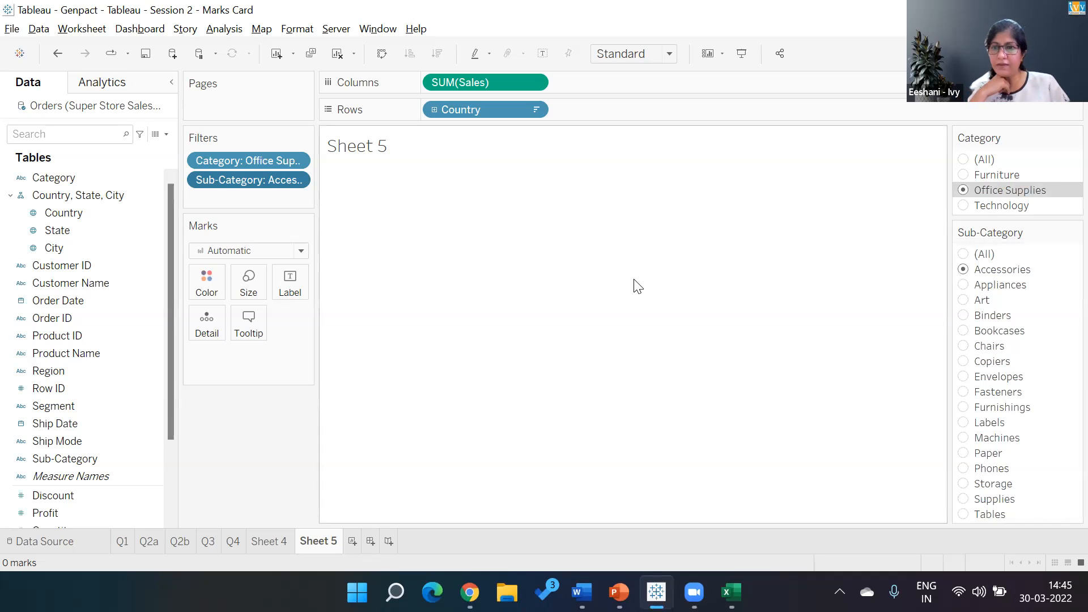
click(963, 159)
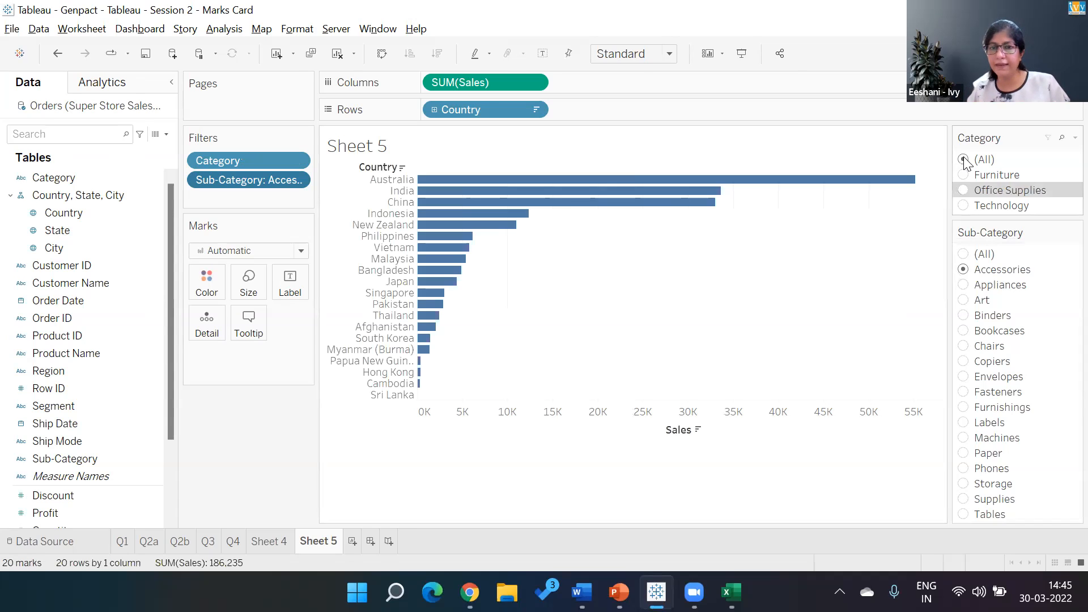
click(963, 191)
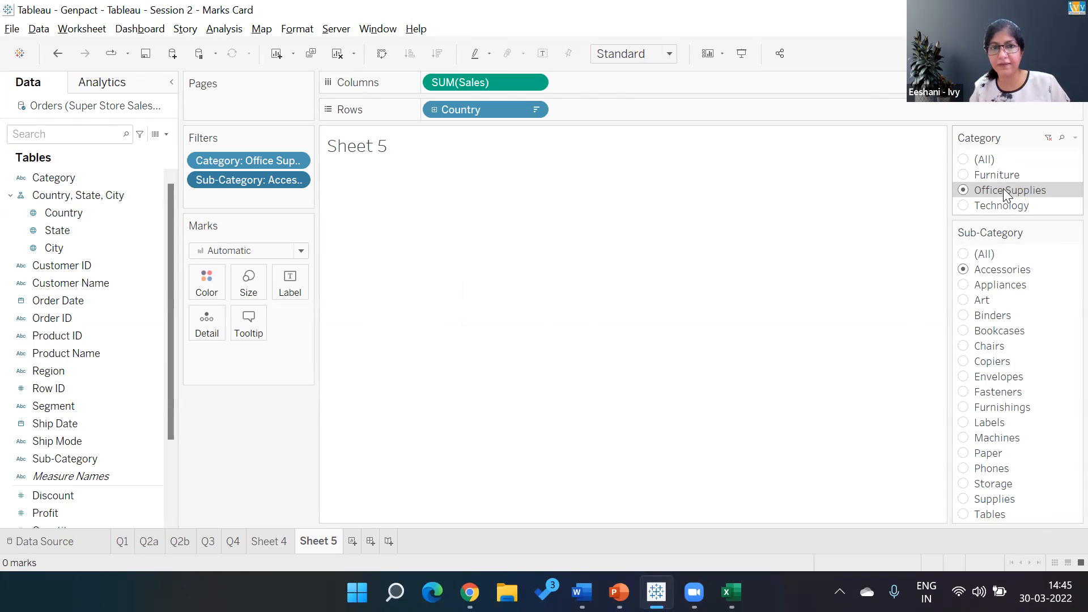
click(965, 206)
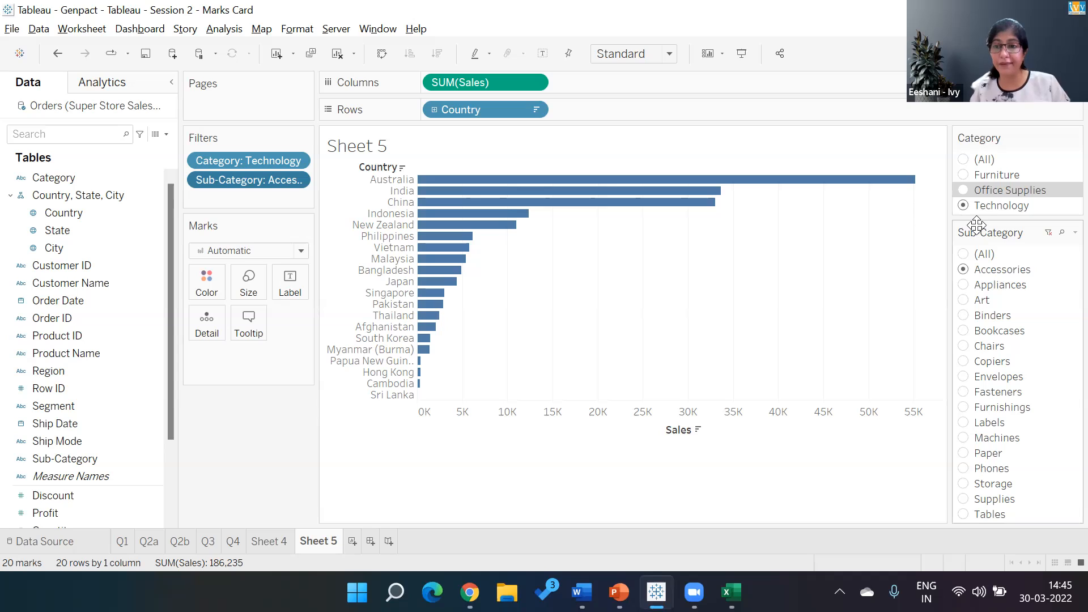
- Restrict the Sub-Category filter to only relevant values and test it with different categories, ending on Office Supplies
click(1075, 233)
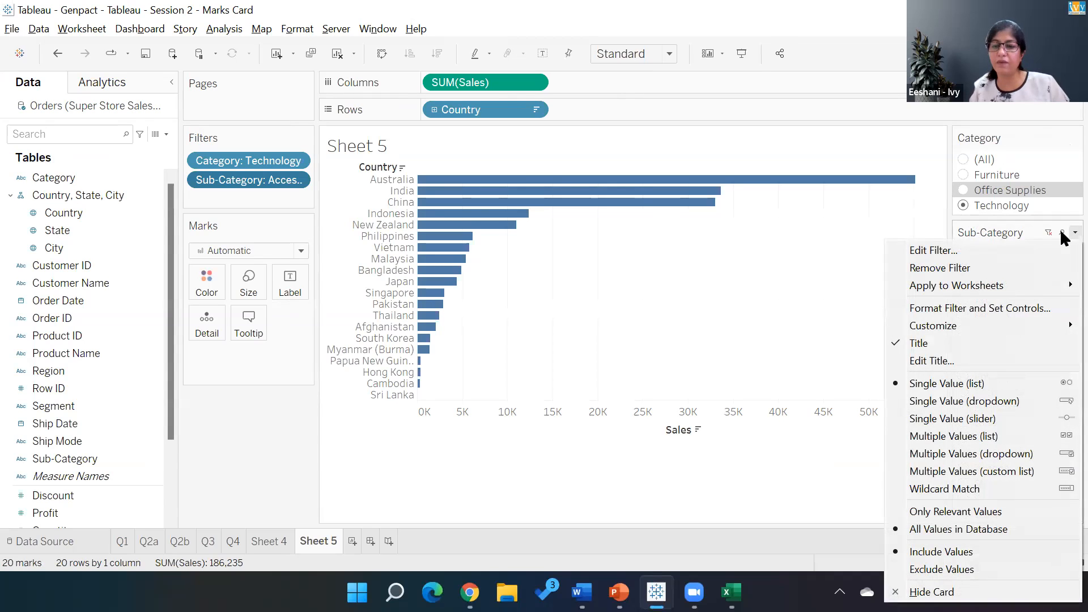
click(933, 512)
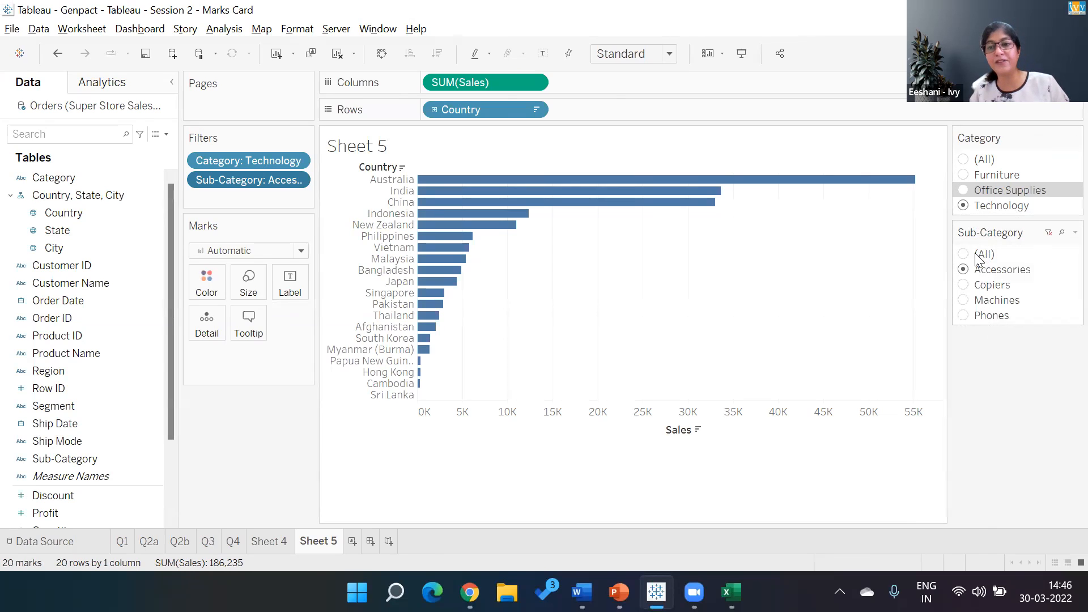
click(964, 190)
click(964, 175)
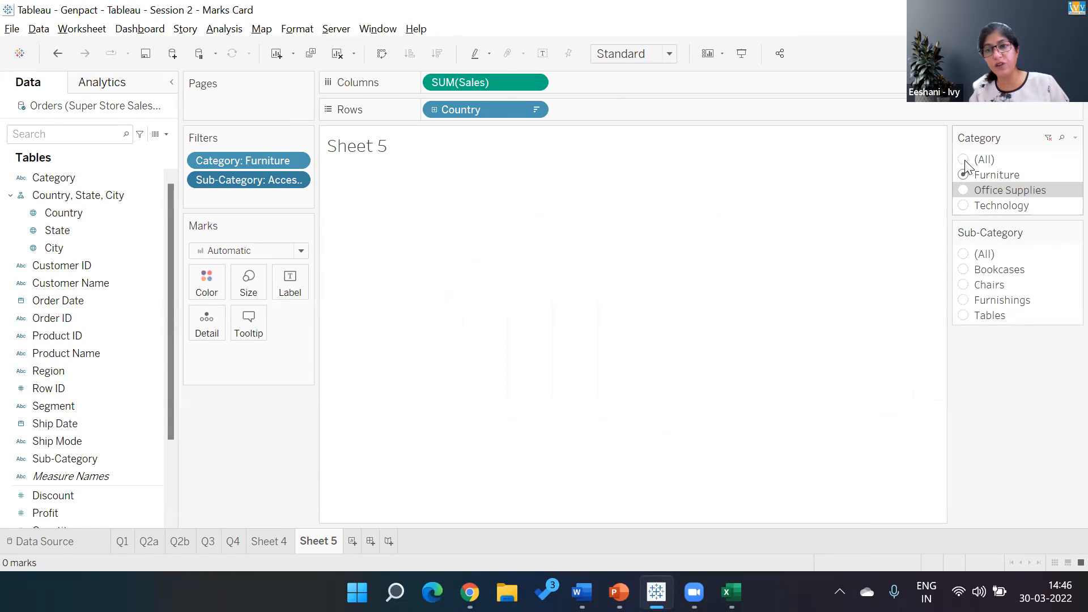
click(964, 160)
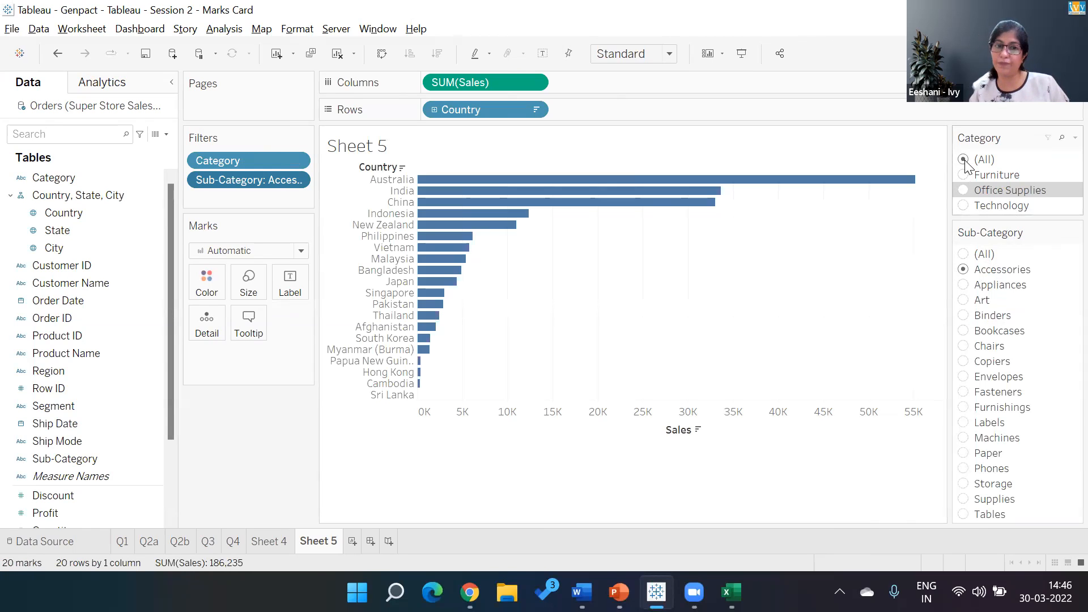
click(965, 175)
click(964, 190)
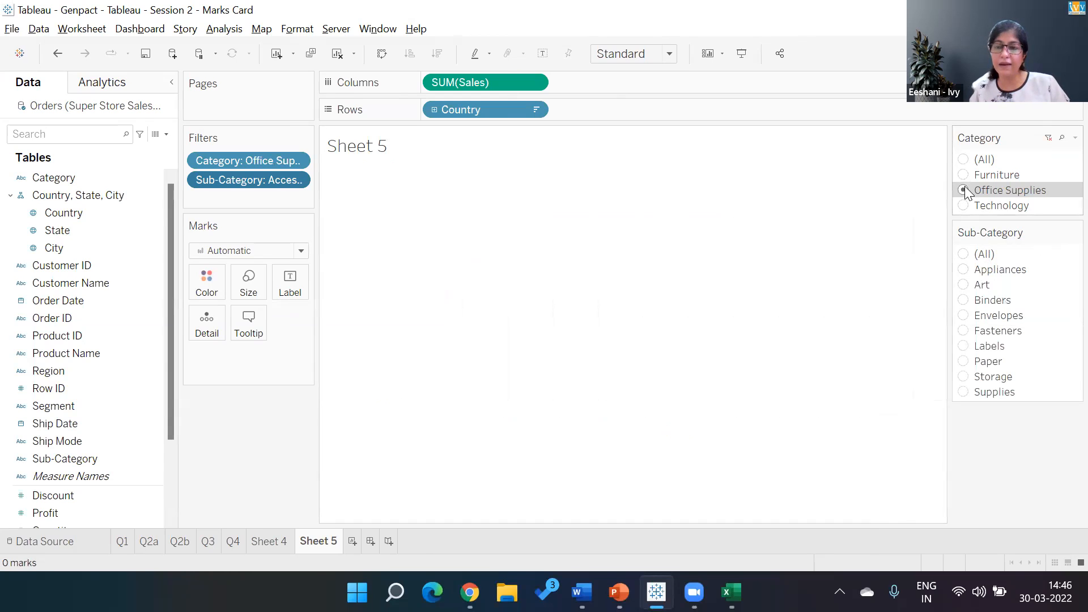
- Review the Sub-Category filter's relevant-values option and the Category filter's options for applying it to selected worksheets
click(1074, 232)
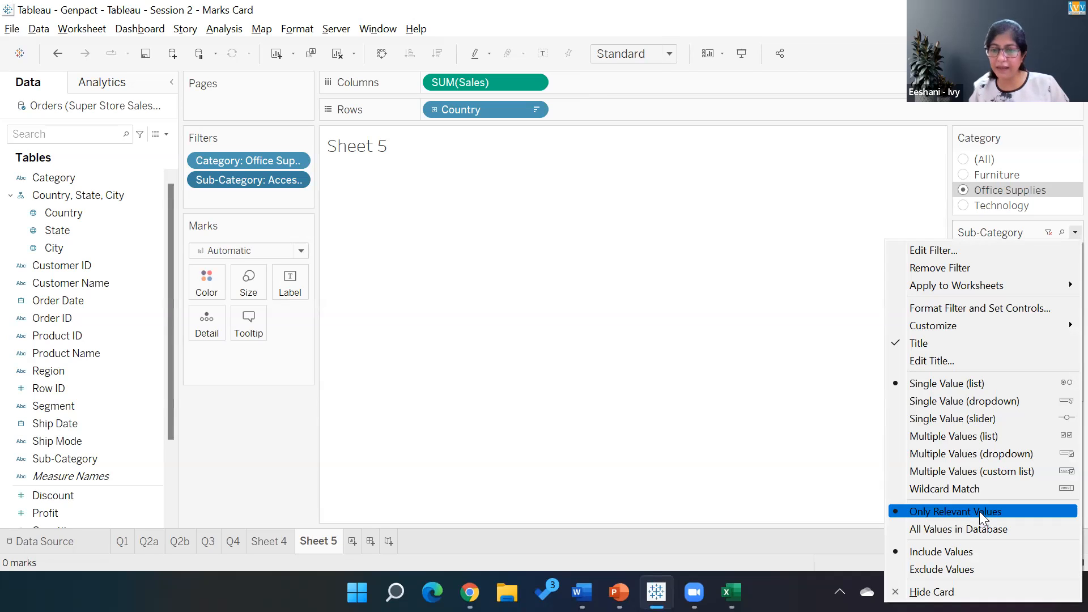
click(860, 401)
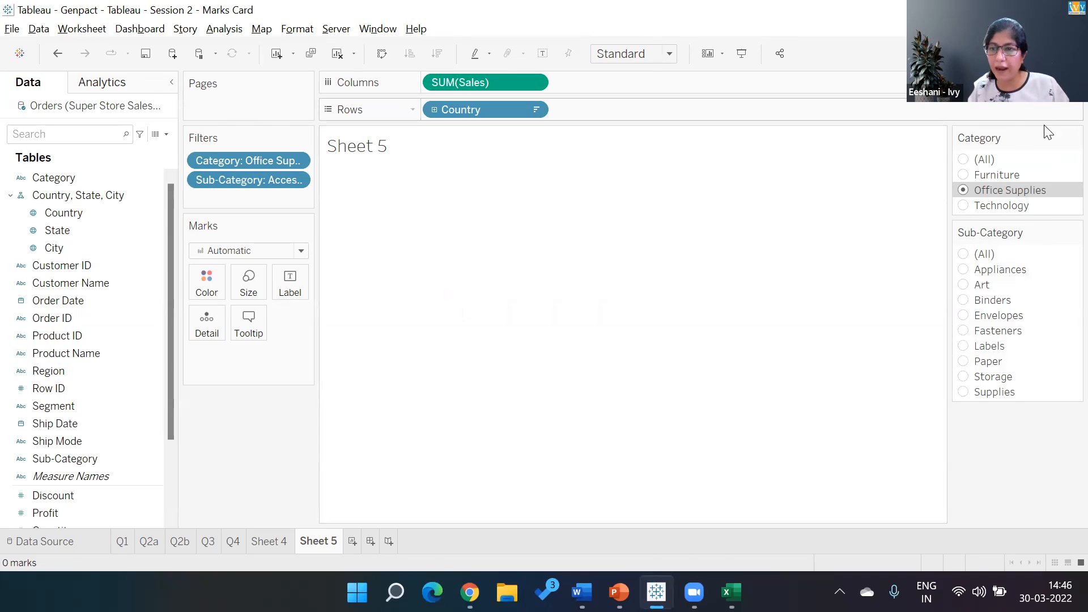
click(1073, 137)
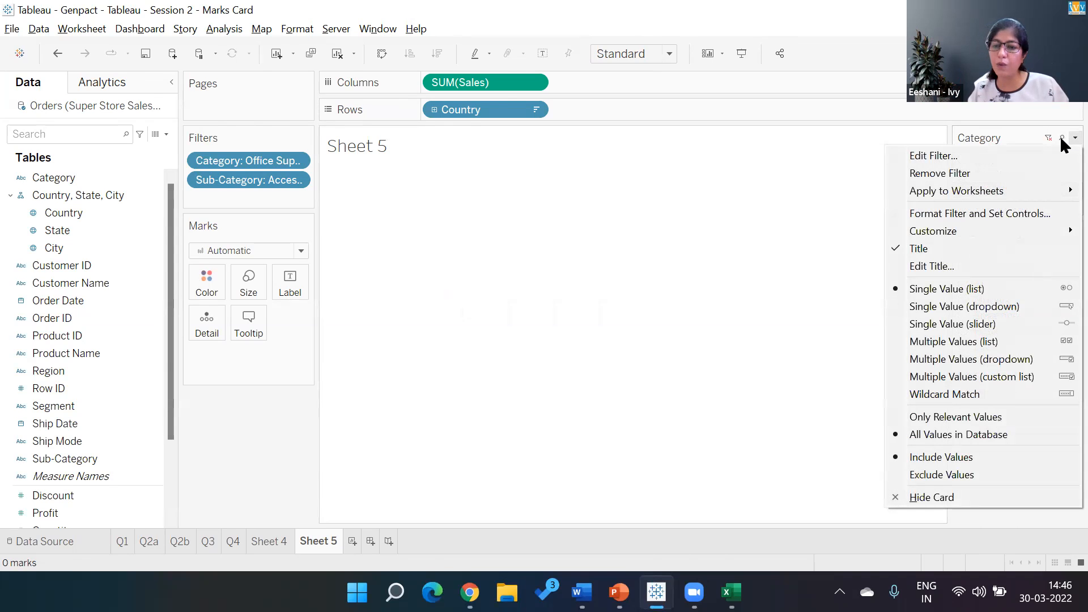
mouse_move(964, 191)
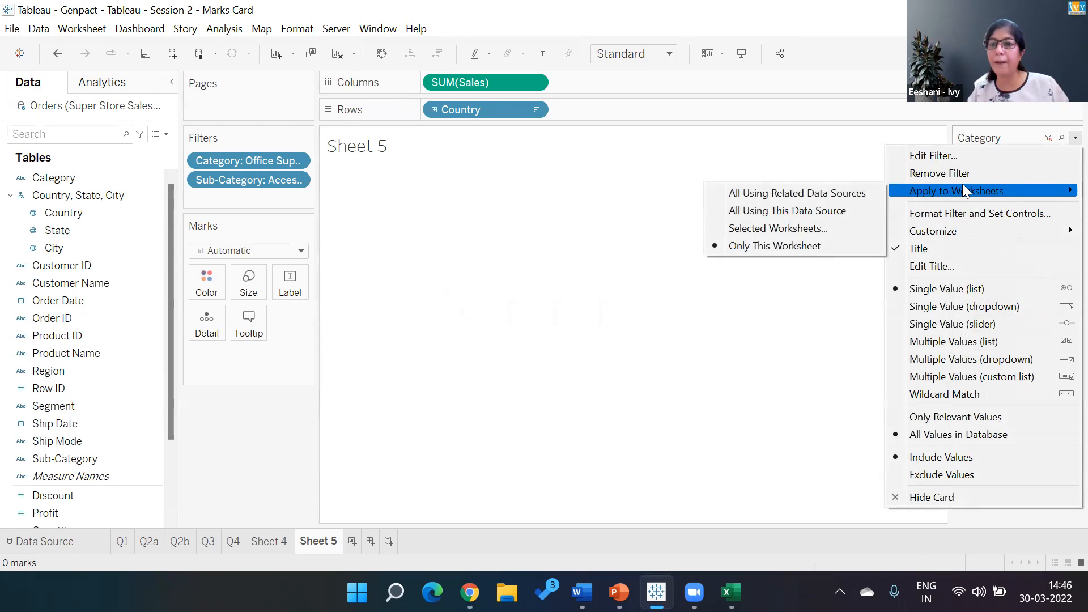
click(776, 229)
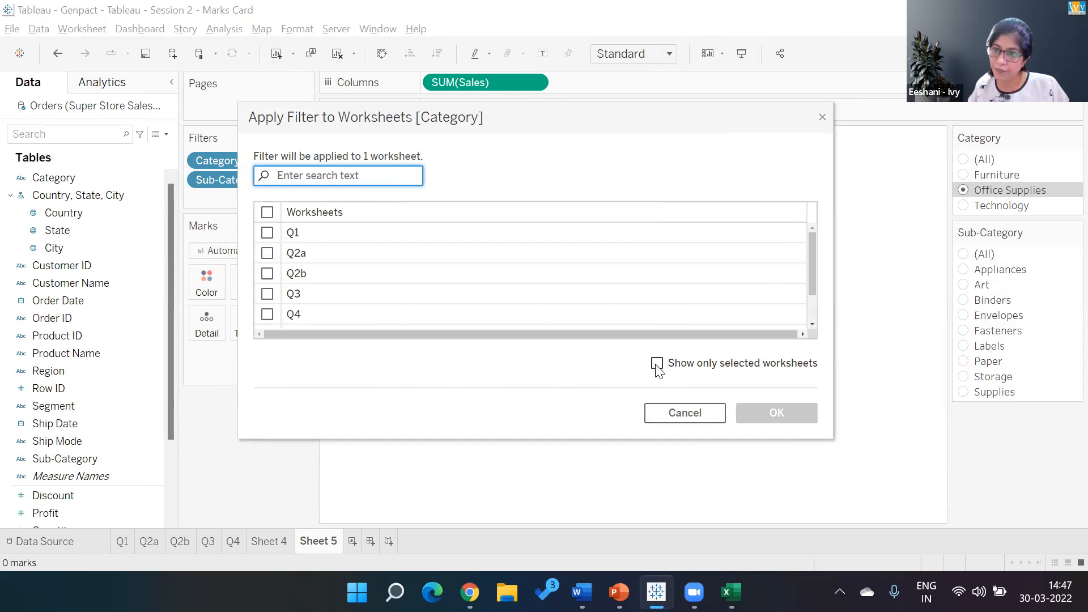
click(674, 414)
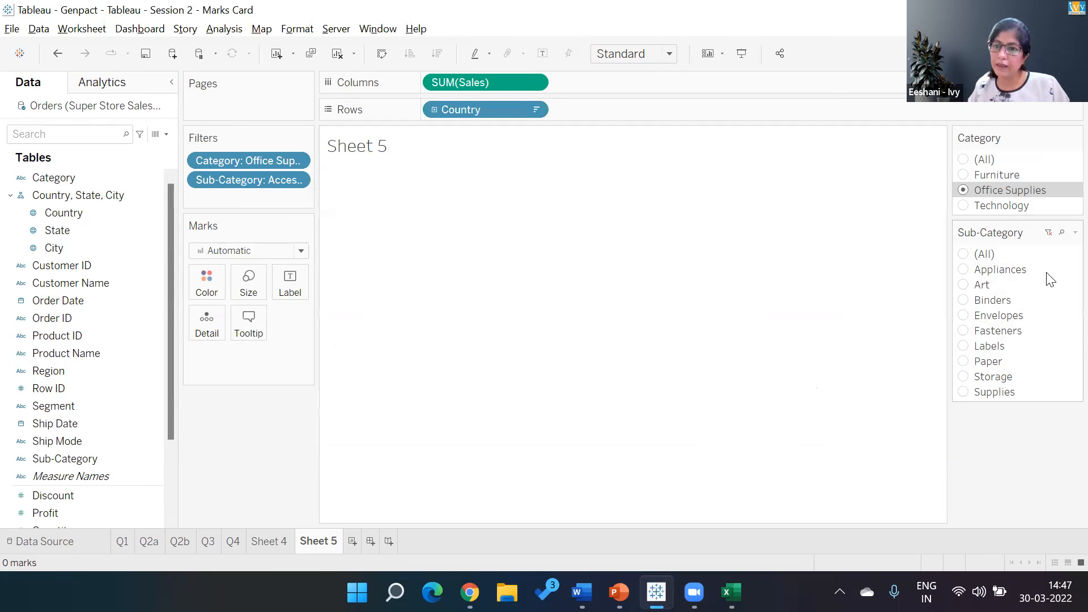
- Try the Category filter as a multiple-values list and a multiple-values dropdown, and return it to a single-value list
click(1074, 138)
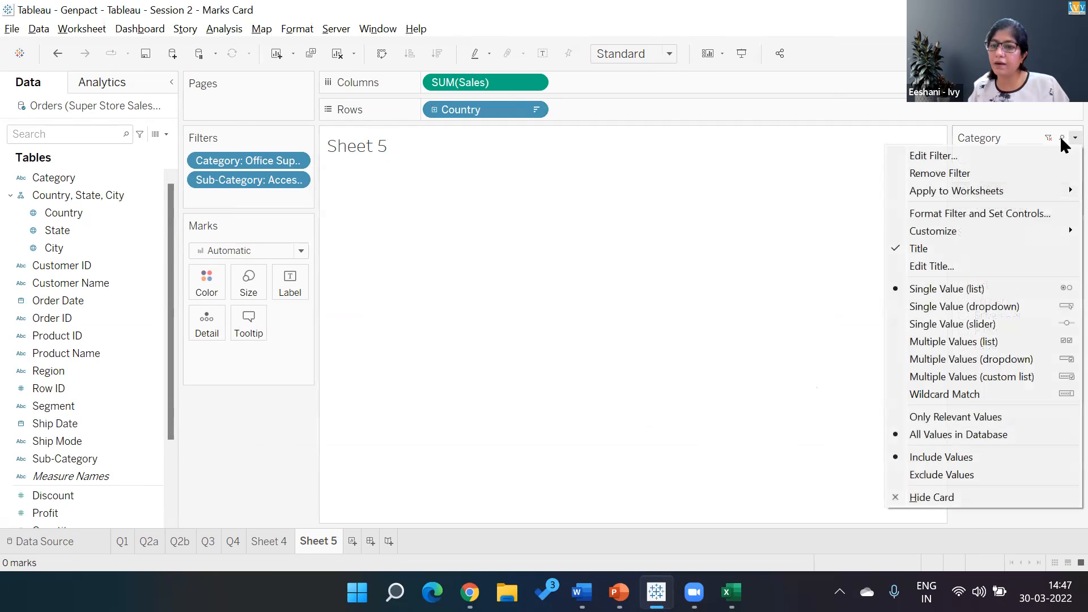
click(958, 341)
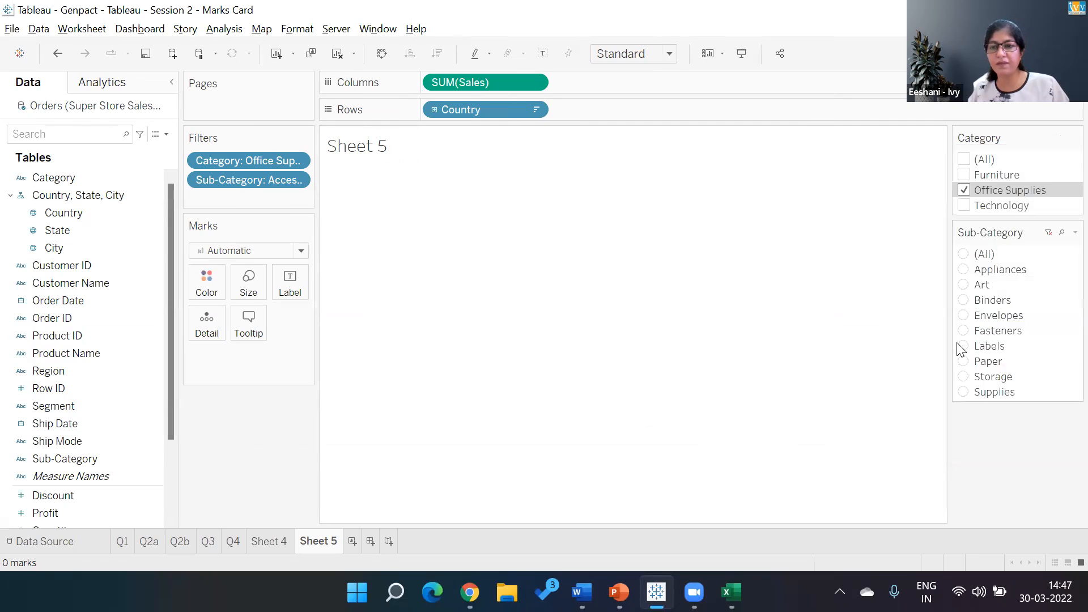
click(1075, 138)
click(996, 352)
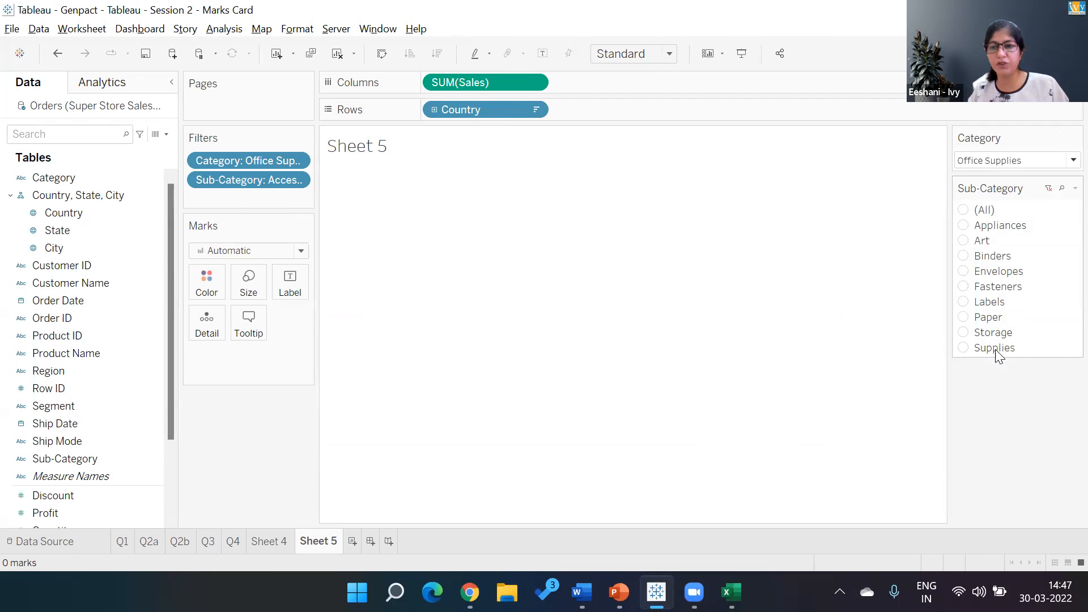
click(1060, 162)
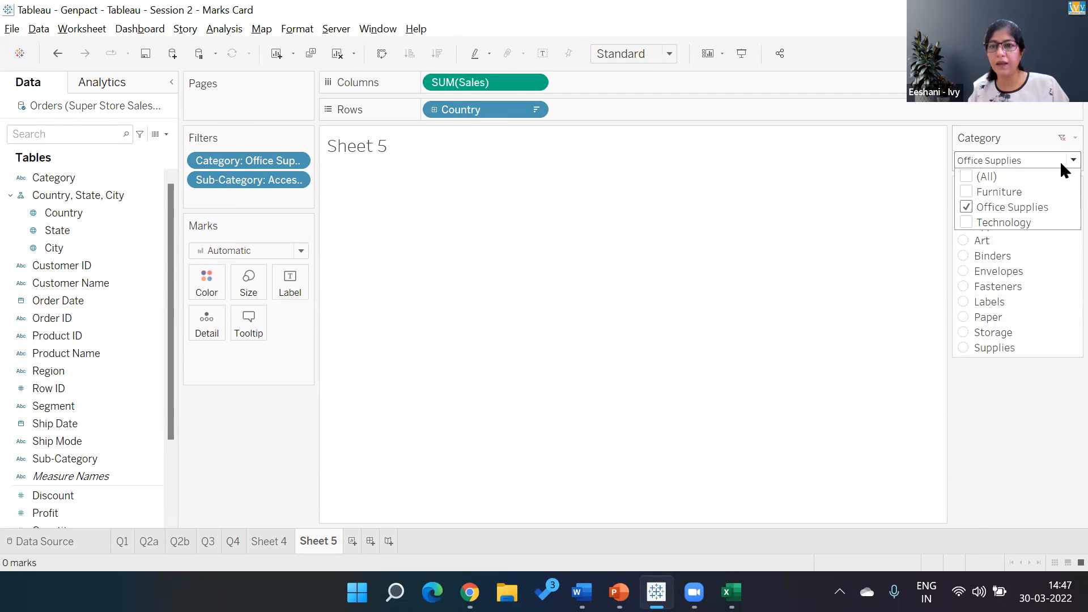
click(1060, 156)
click(1060, 157)
click(1060, 135)
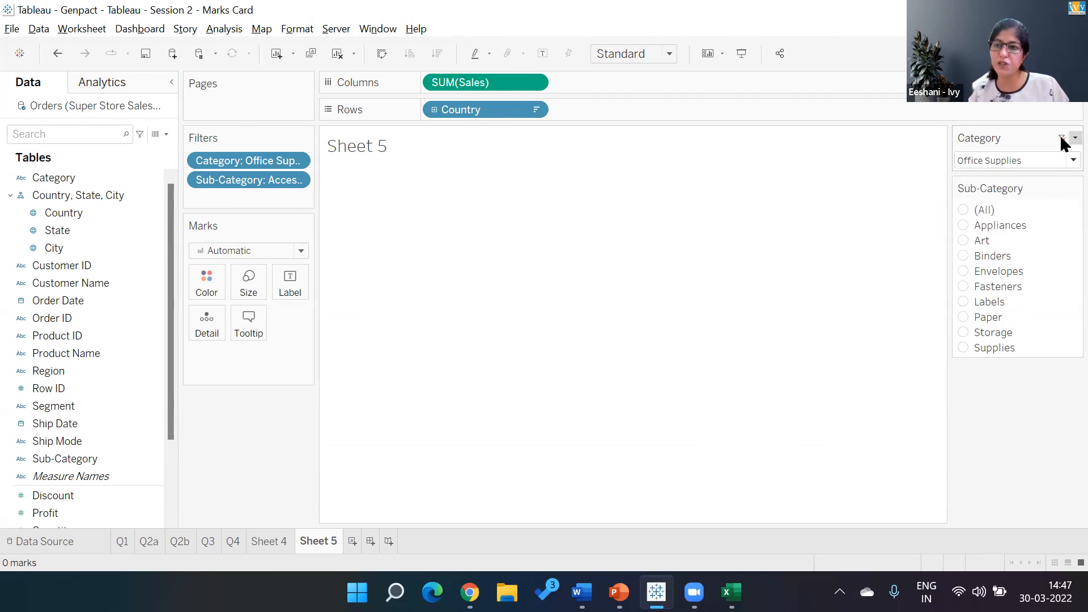
right_click(1060, 137)
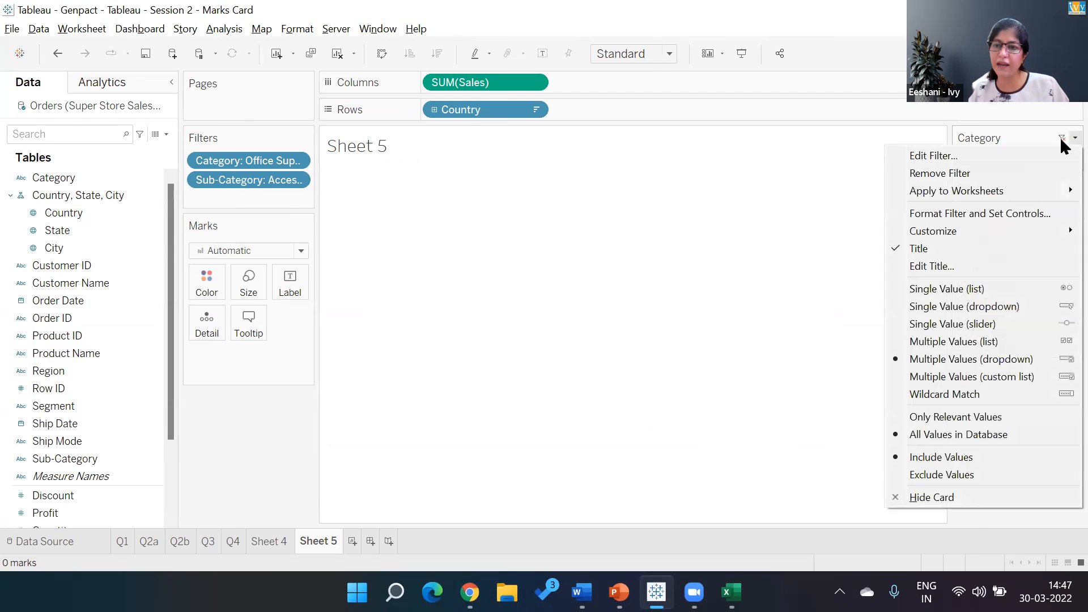
click(964, 290)
- Switch to PowerPoint to read the SuperStore dataset questions on slide 16
key(alt+Tab)
key(alt+Tab)
key(alt+Tab)
key(alt+Tab)
key(alt+shift+Tab)
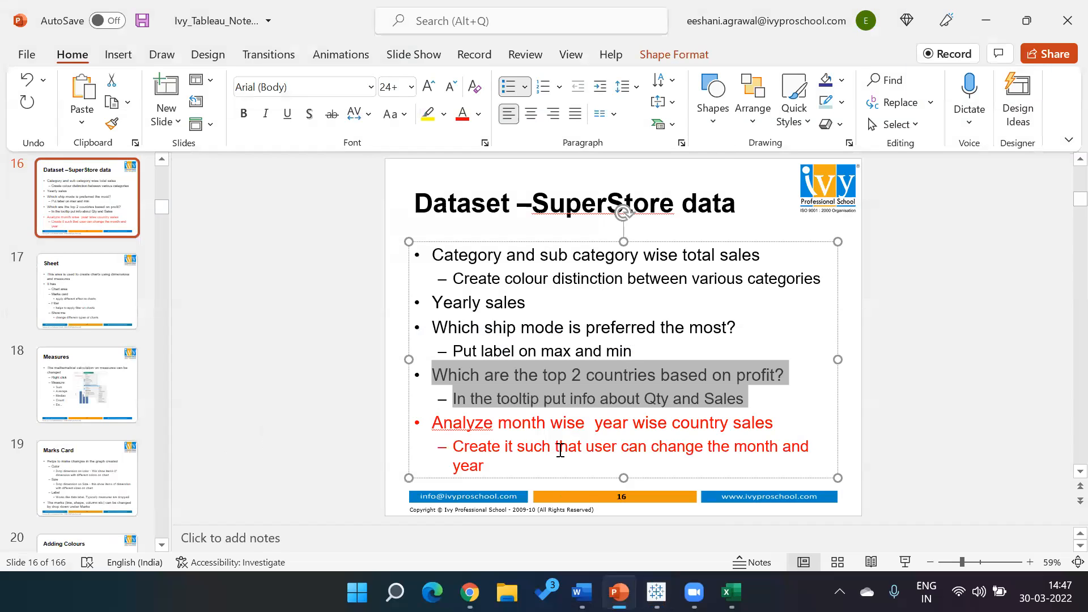
- Switch back to Tableau and change the Sub-Category filter to a wildcard match on A
key(alt+Tab)
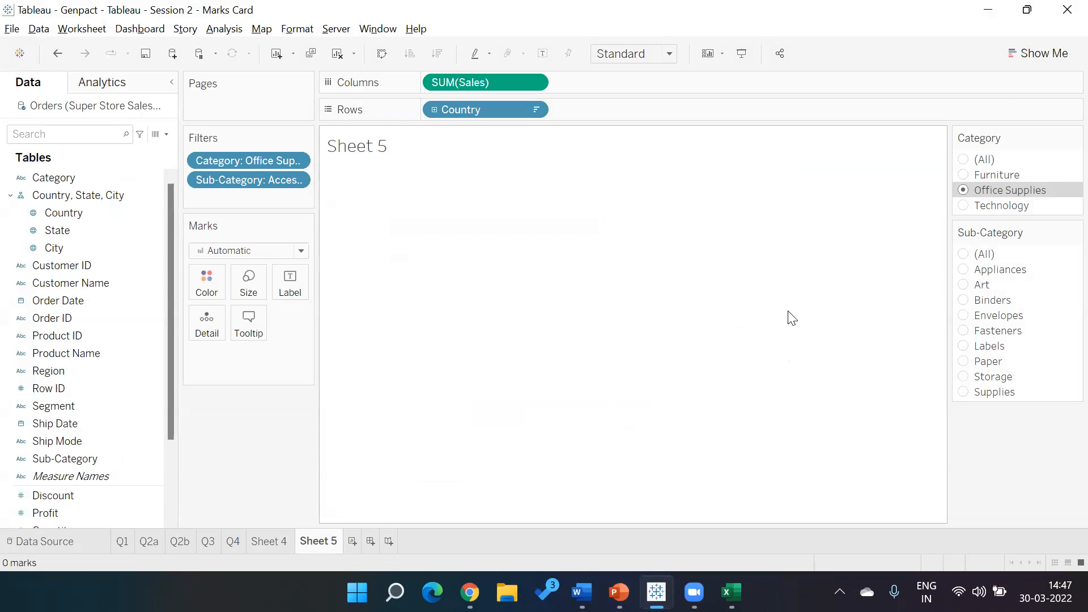
mouse_move(1061, 137)
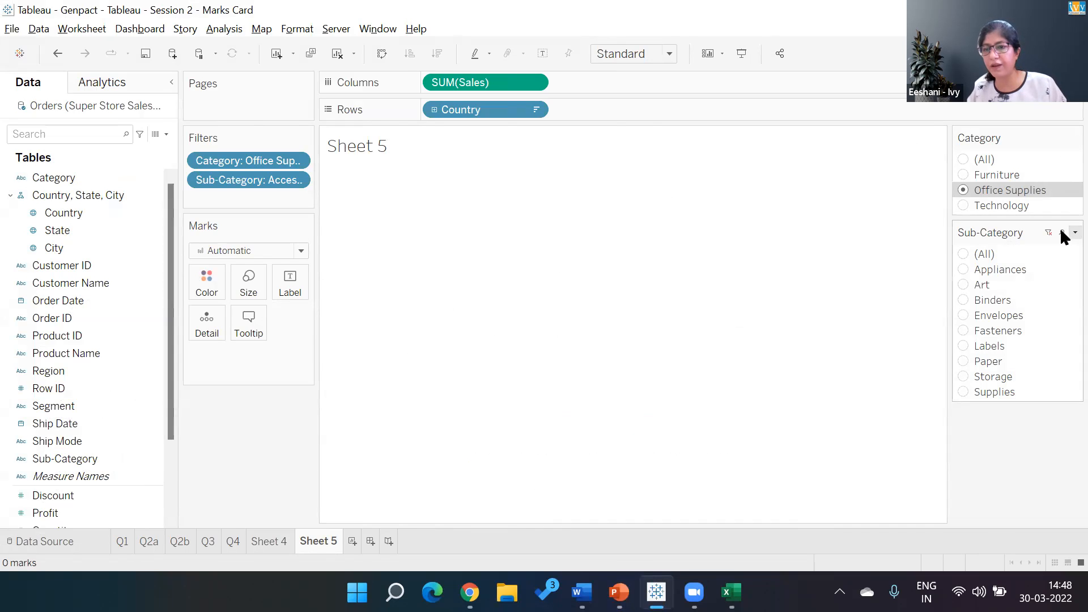
click(1074, 233)
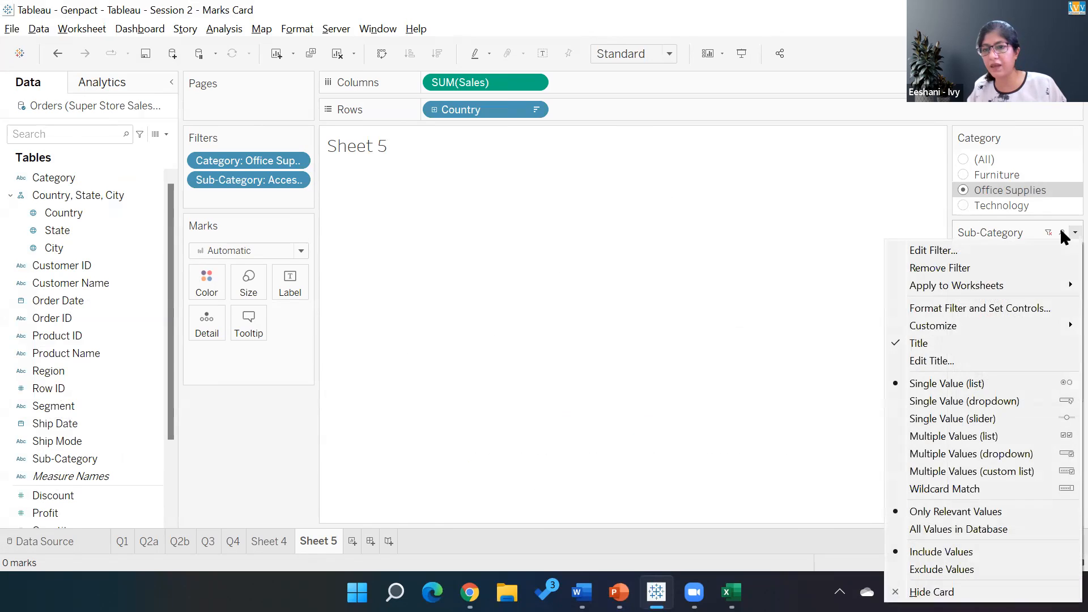
click(958, 485)
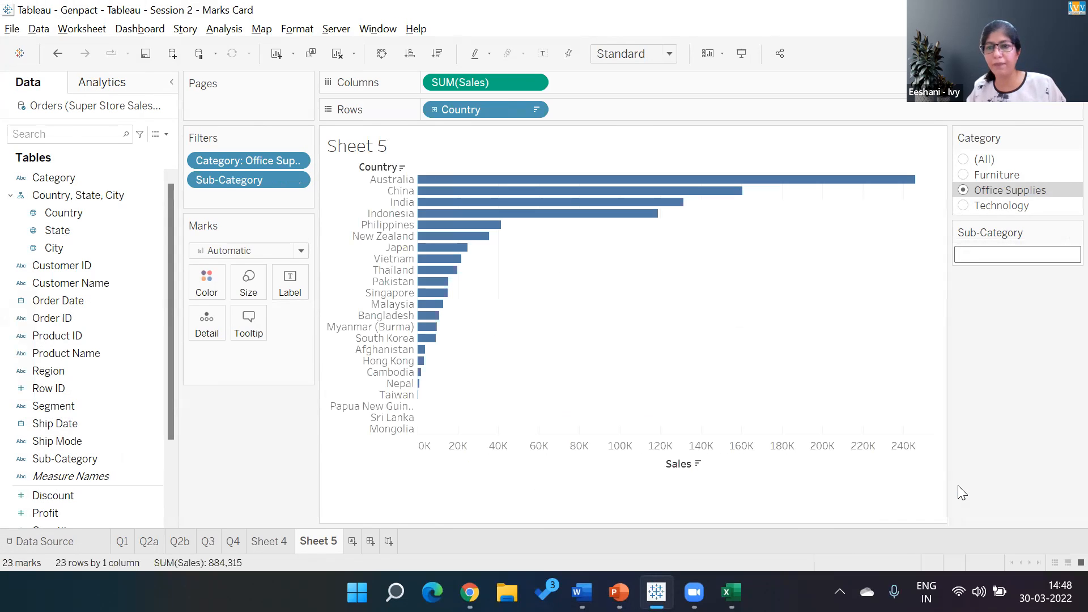
text(A)
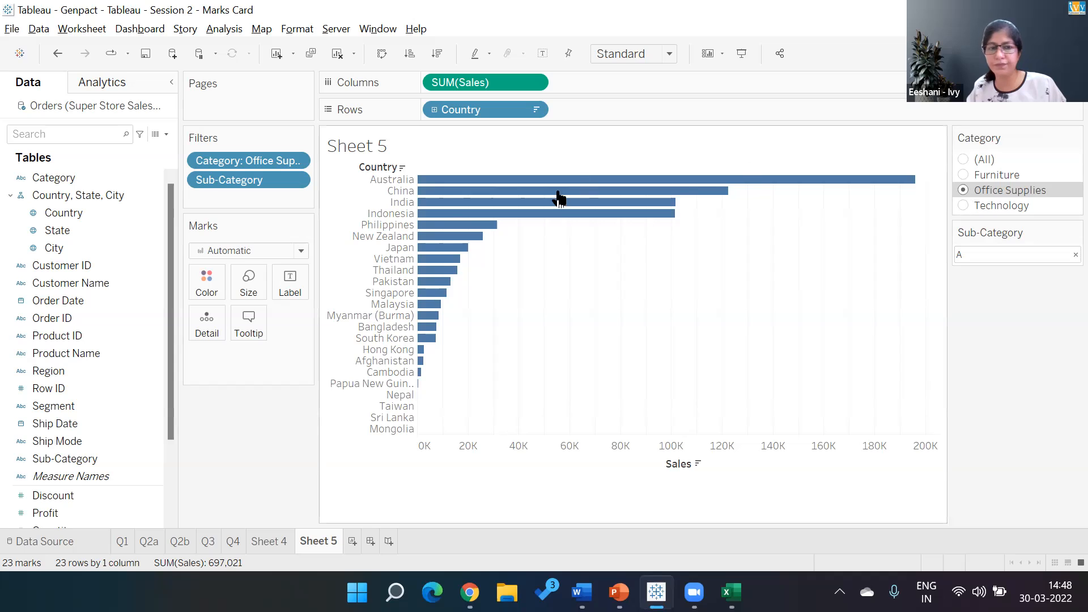
mouse_move(554, 200)
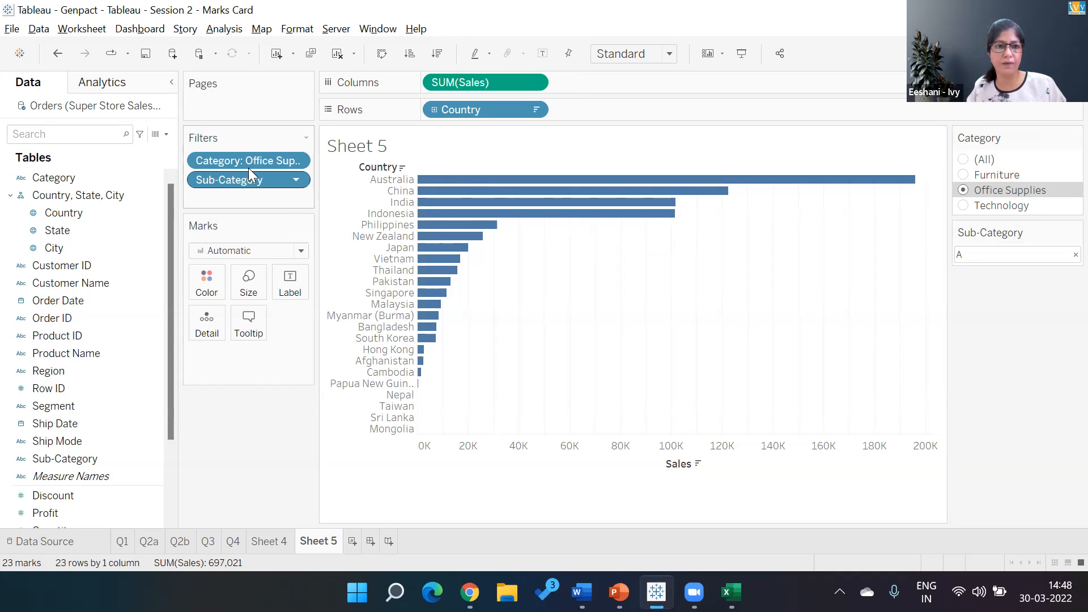
- Replace Country with Sub-Category on the Rows shelf of Sheet 5
drag(461, 100, 270, 433)
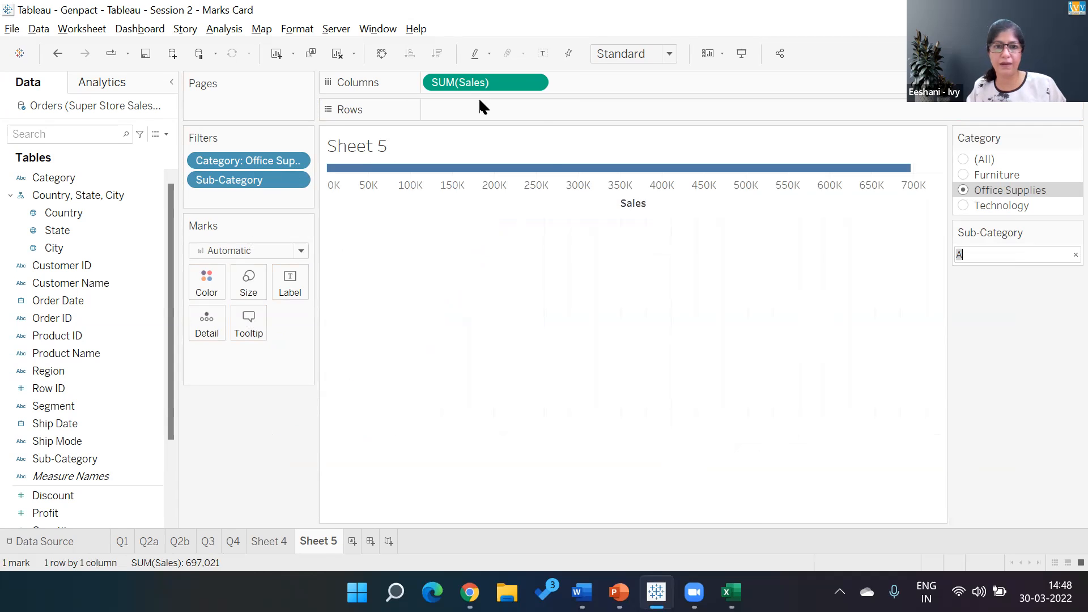
right_click(407, 149)
drag(270, 178, 511, 105)
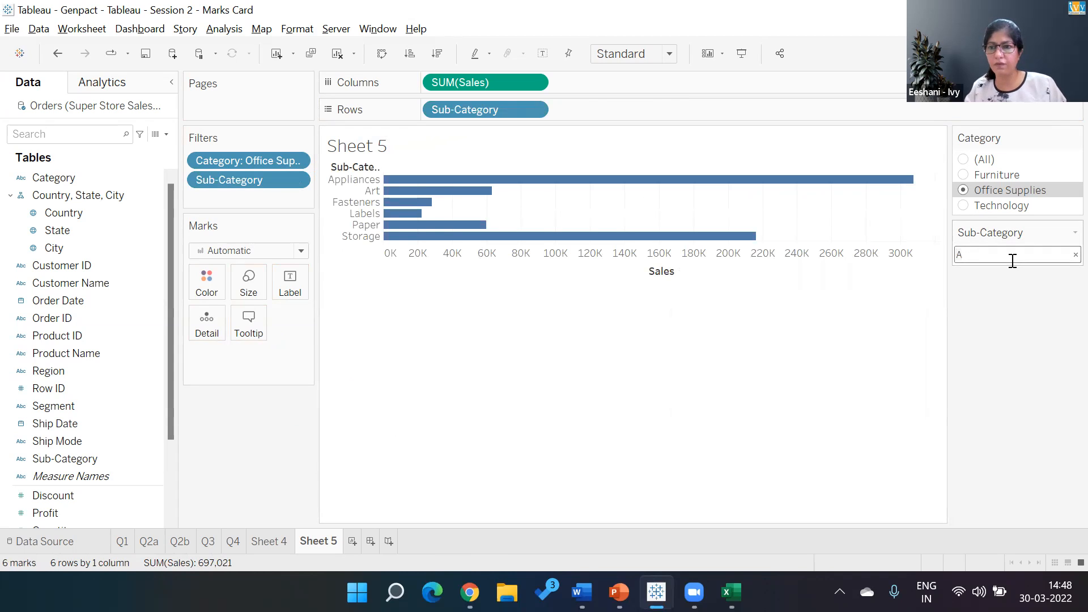
- Test the Sub-Category wildcard filter with the patterns A* and *A*
text(*)
key(Return)
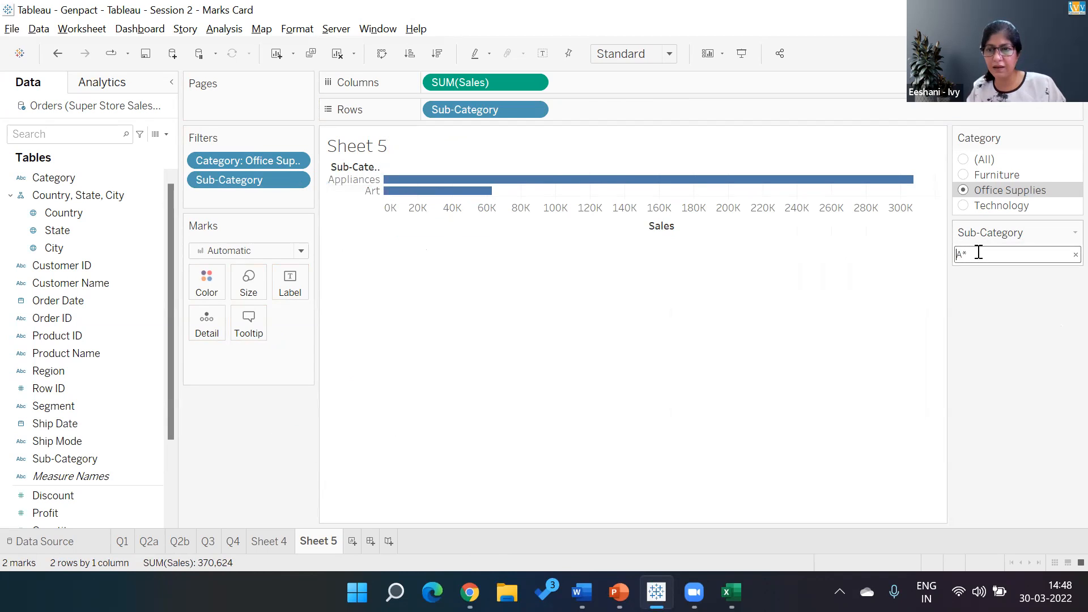
text(*)
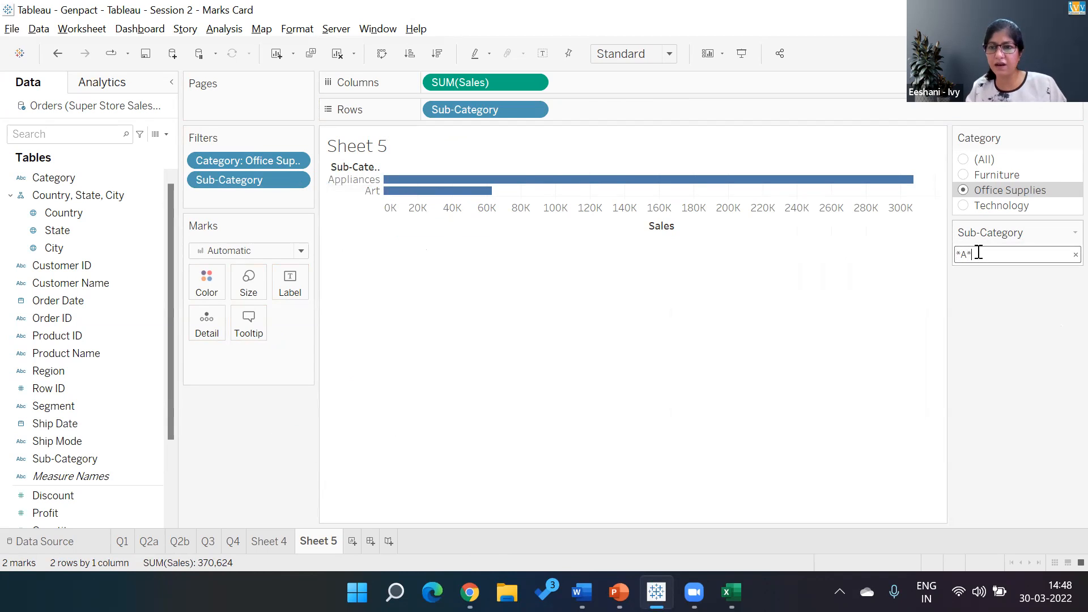
key(Return)
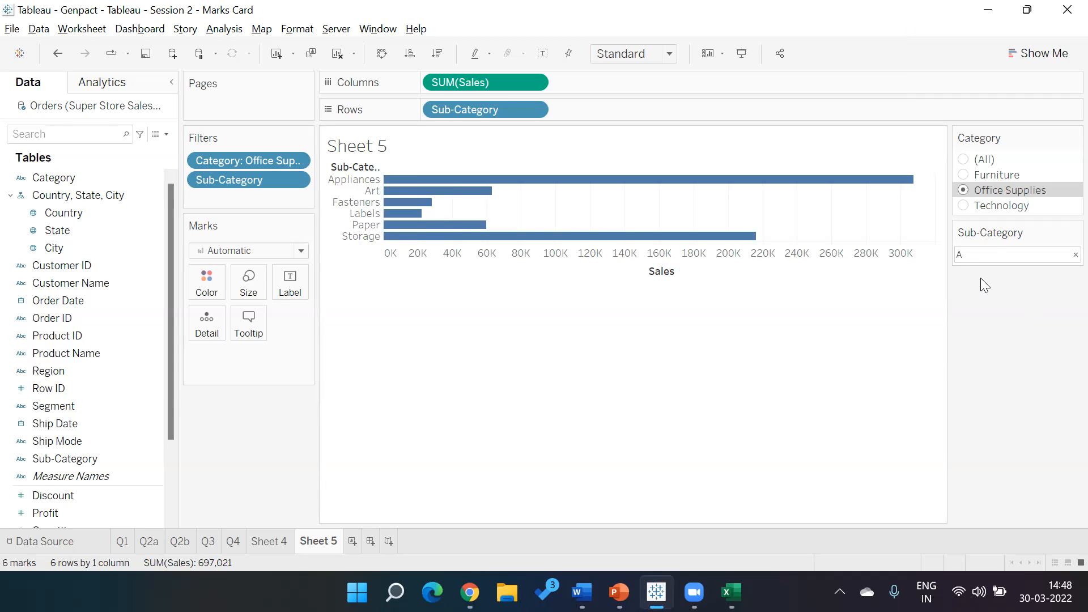
click(1074, 254)
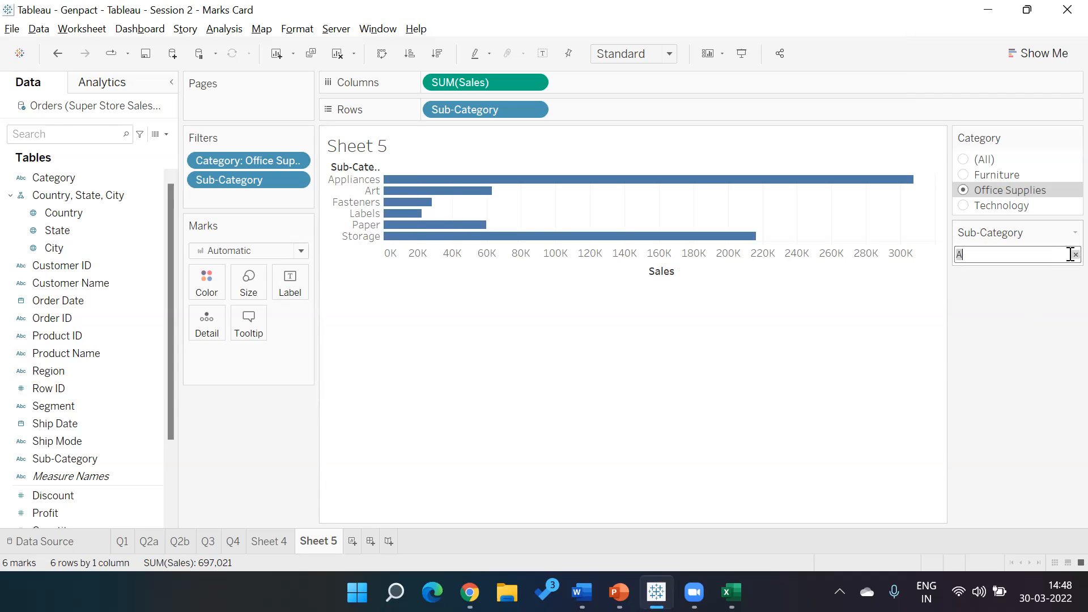
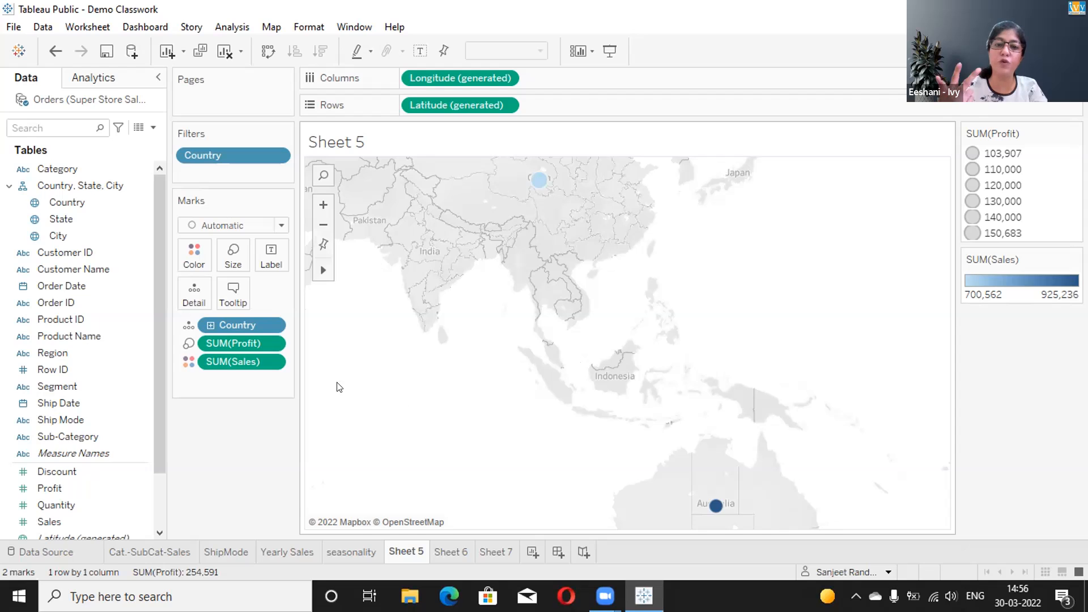
drag(249, 344, 92, 429)
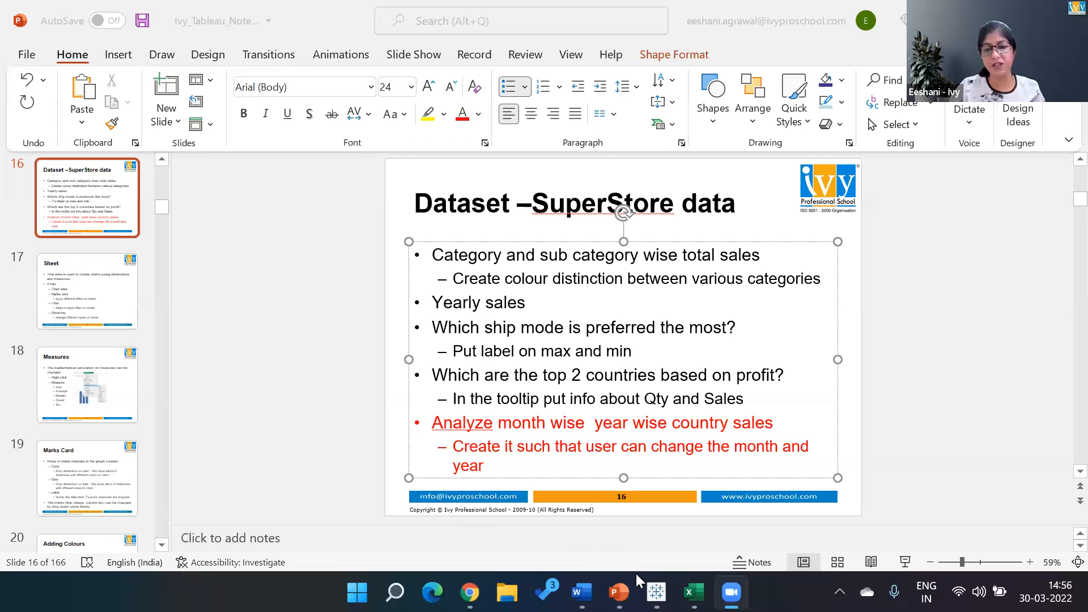
- Switch back to the Session 2 - Marks Card workbook in Tableau and clear Sheet 5
click(655, 592)
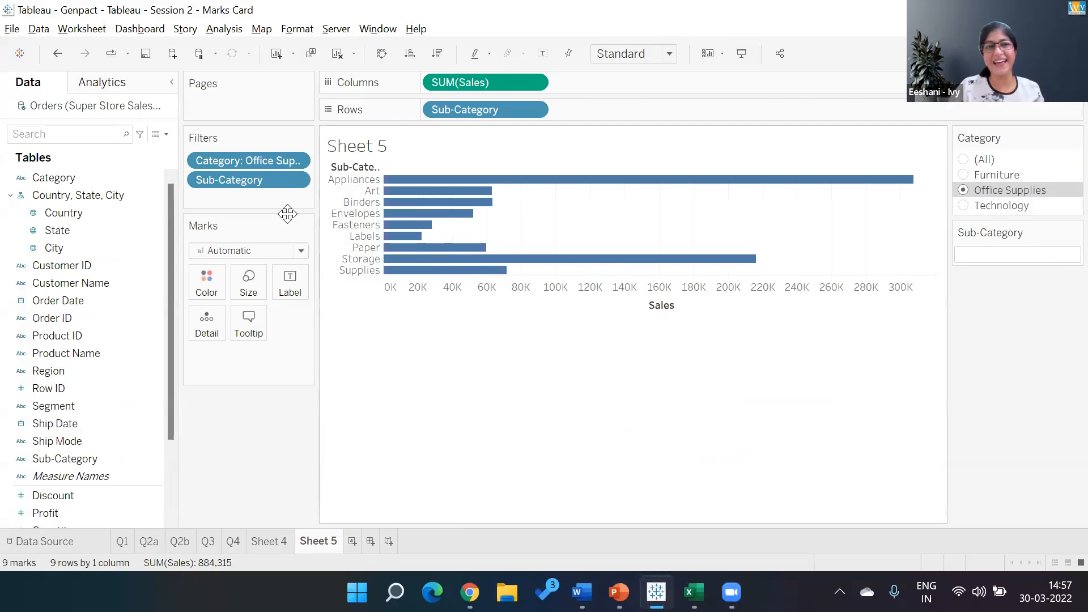
click(335, 55)
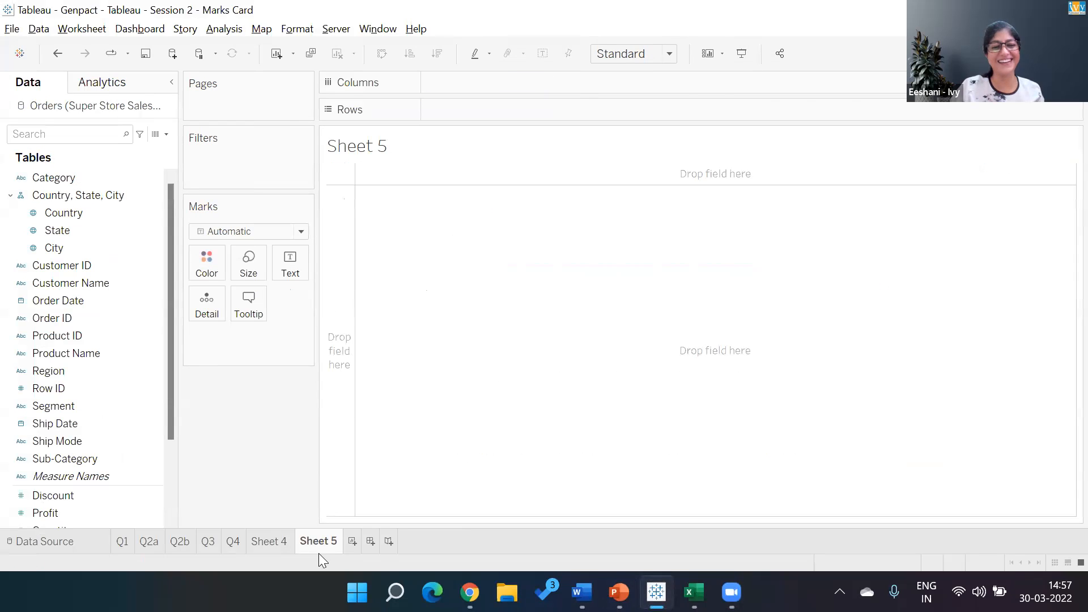
- Reorder Sheet 5 to sit before Sheet 4 and rename it Q5
drag(322, 541, 253, 545)
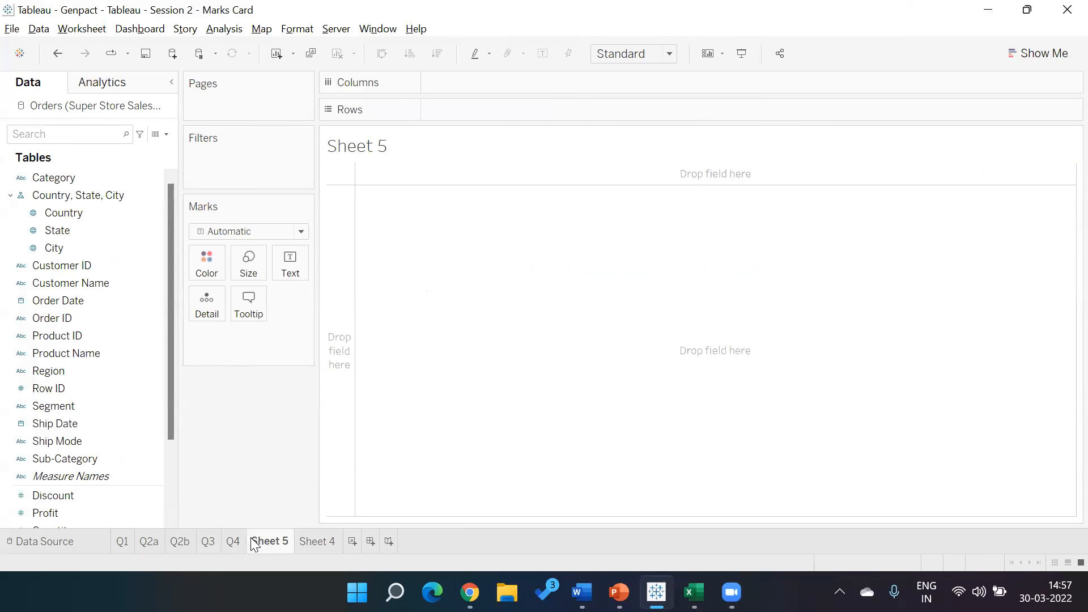
double_click(271, 543)
text(Q5)
key(Return)
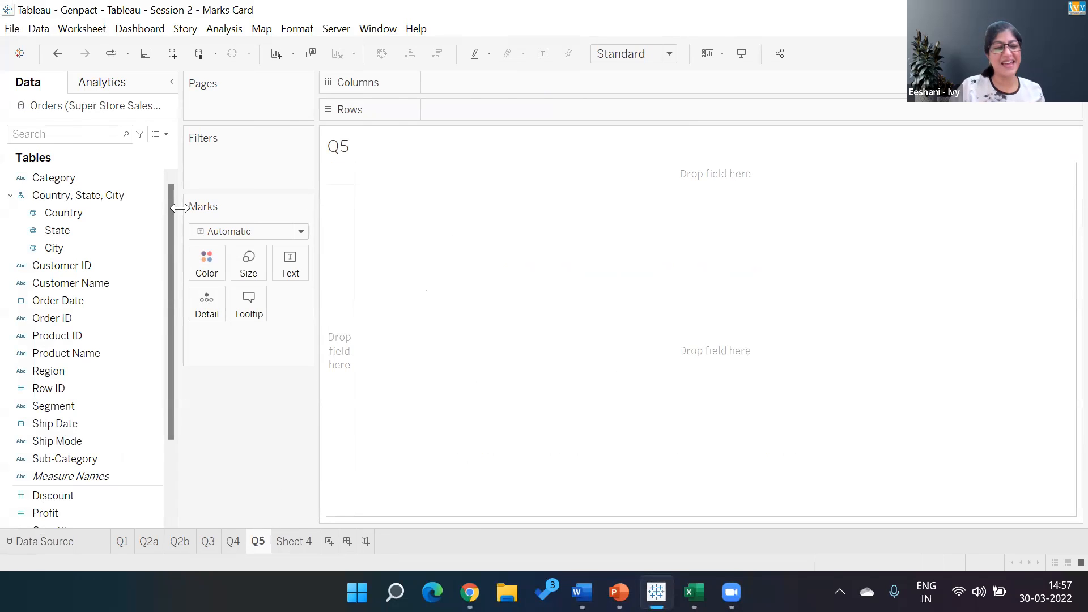
- Plot the Country field as a symbol map on sheet Q5
click(90, 213)
double_click(90, 213)
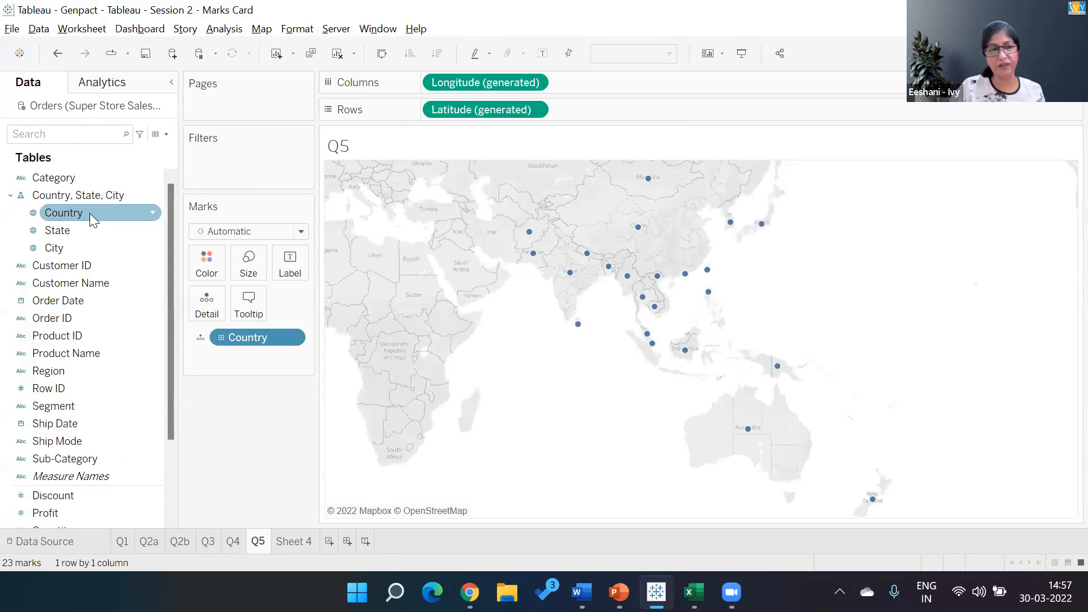
- Check the month-wise and year-wise country sales question in PowerPoint, then return to Tableau and size the country marks by Sales
key(alt+Tab)
key(alt+Tab)
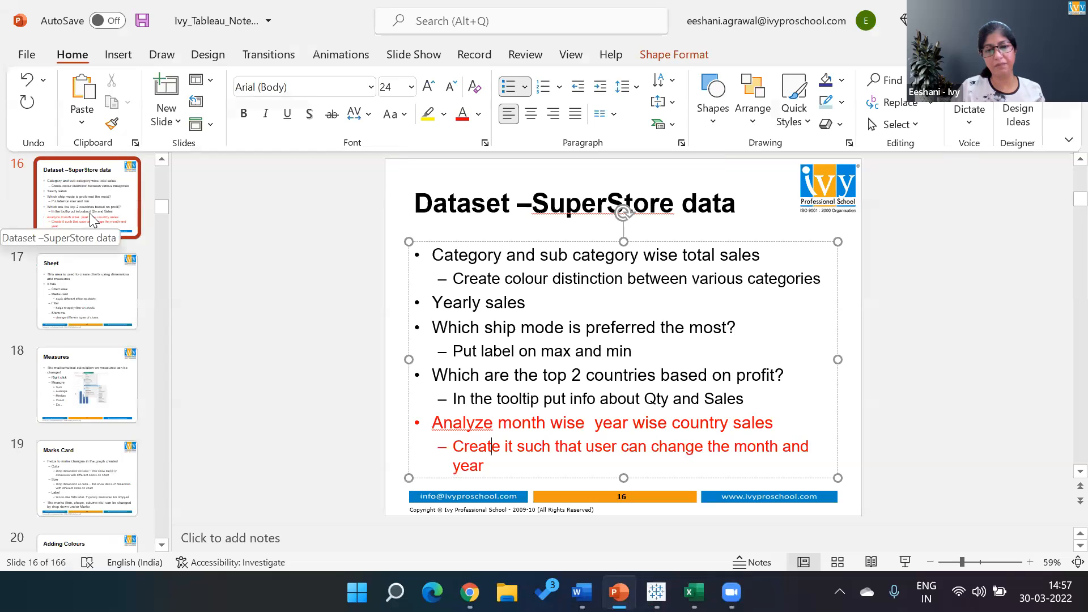
key(alt+Tab)
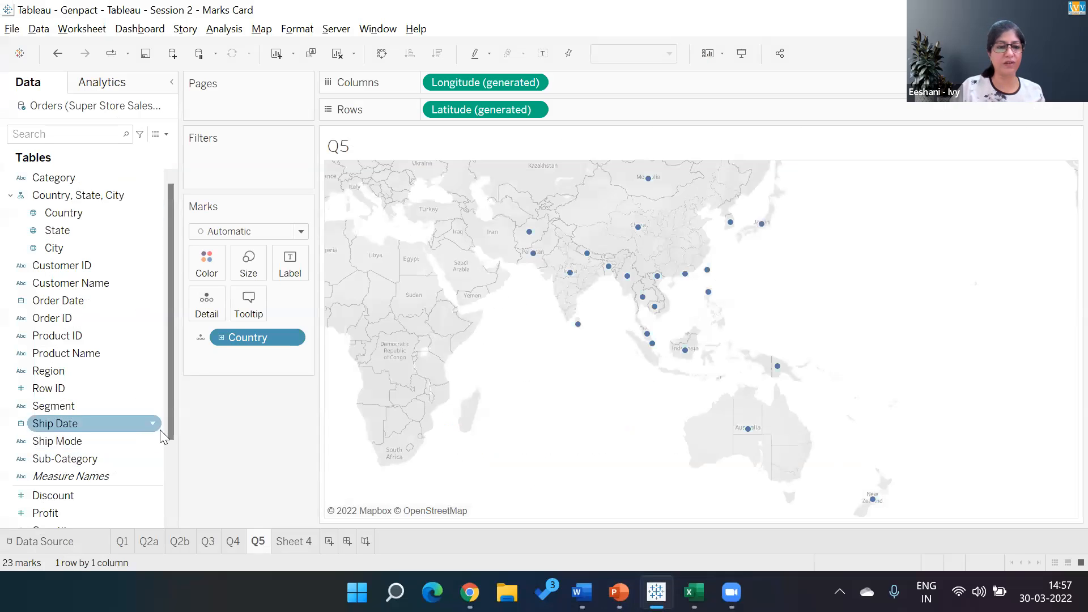
scroll(167, 428, down, 2)
drag(68, 478, 248, 264)
- Filter the map by the years of Order Date, including all years from 2011 to 2014
drag(80, 224, 215, 159)
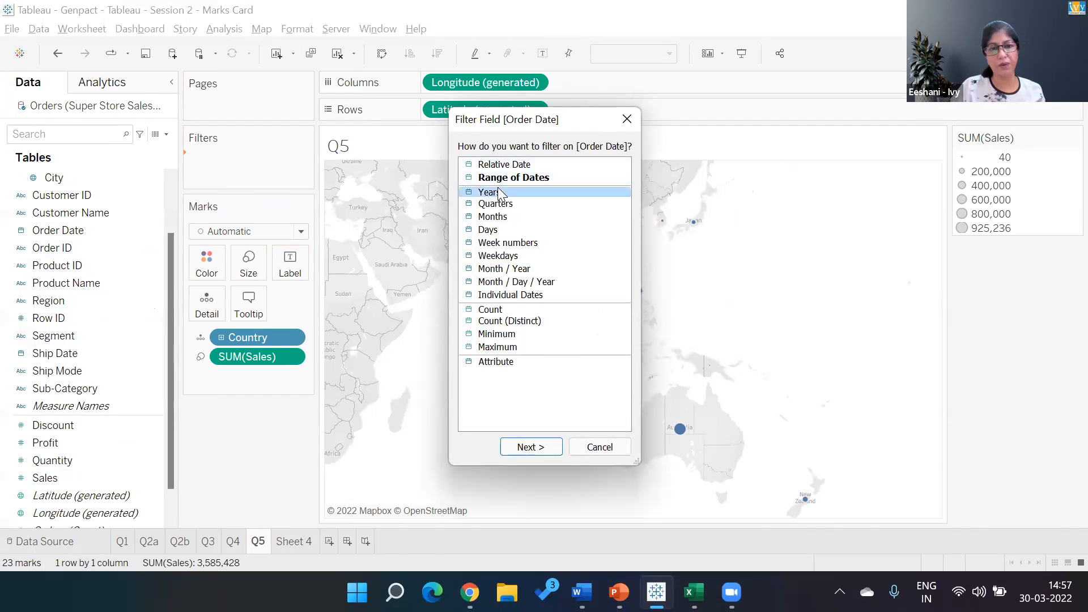
click(532, 445)
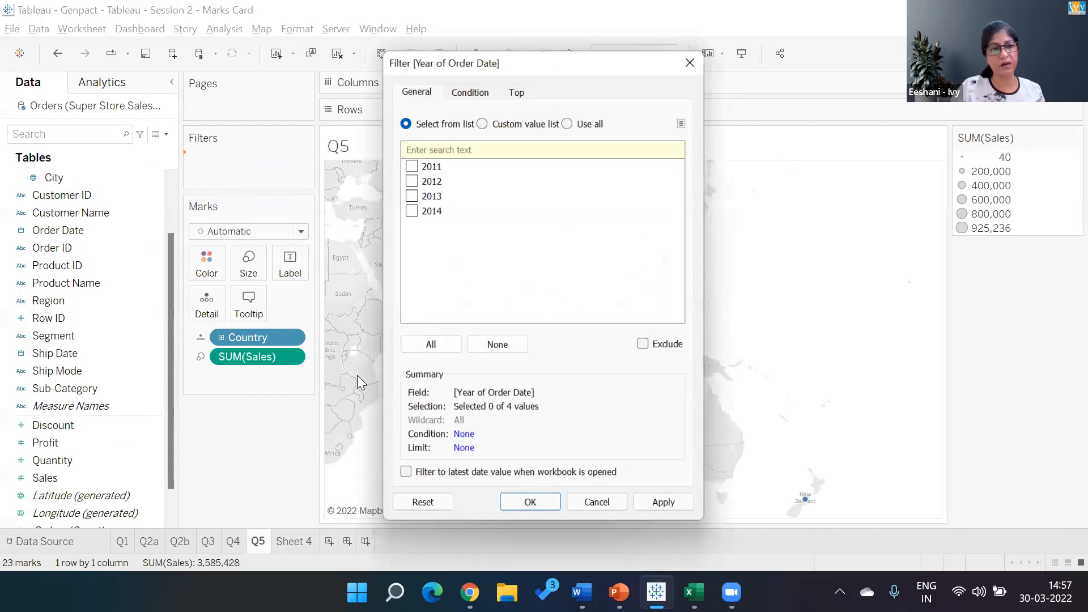
click(434, 345)
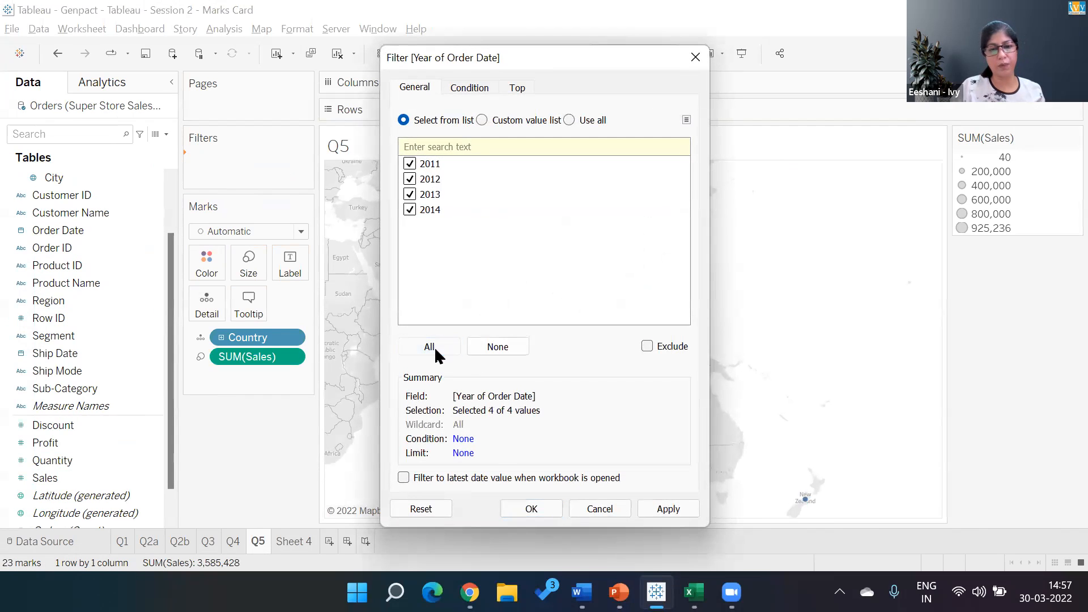
click(532, 509)
- Add a second Order Date filter by months, with all twelve months selected
drag(68, 228, 240, 185)
click(493, 217)
click(531, 447)
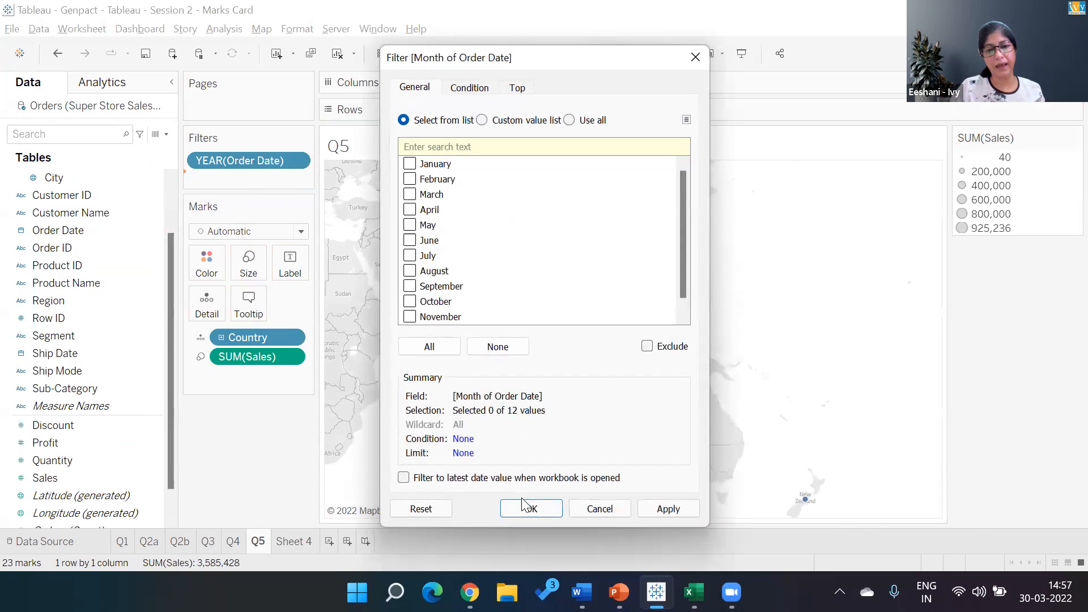
click(429, 346)
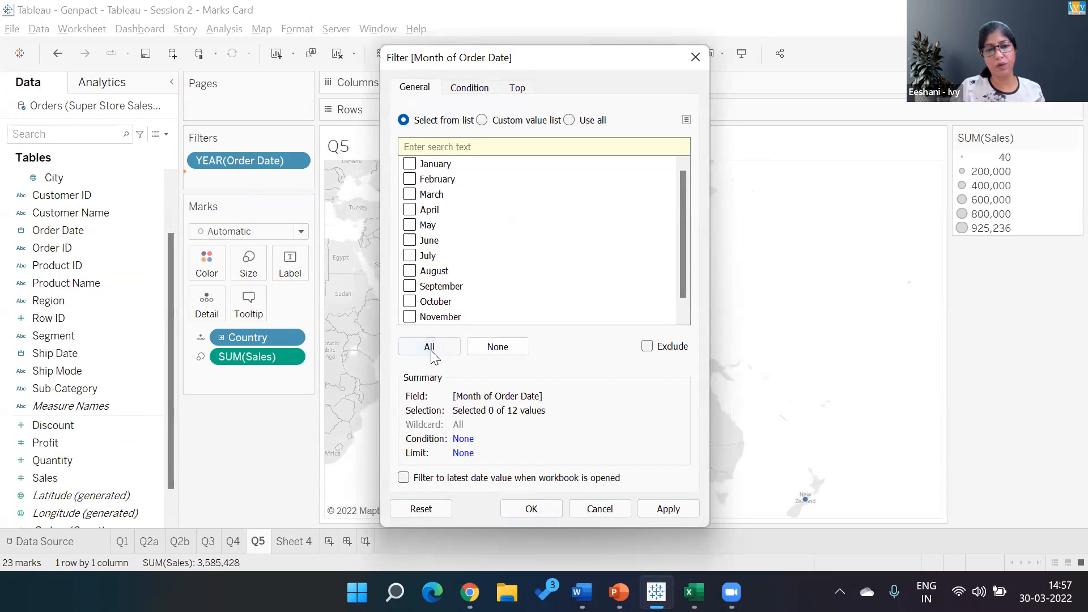
click(527, 513)
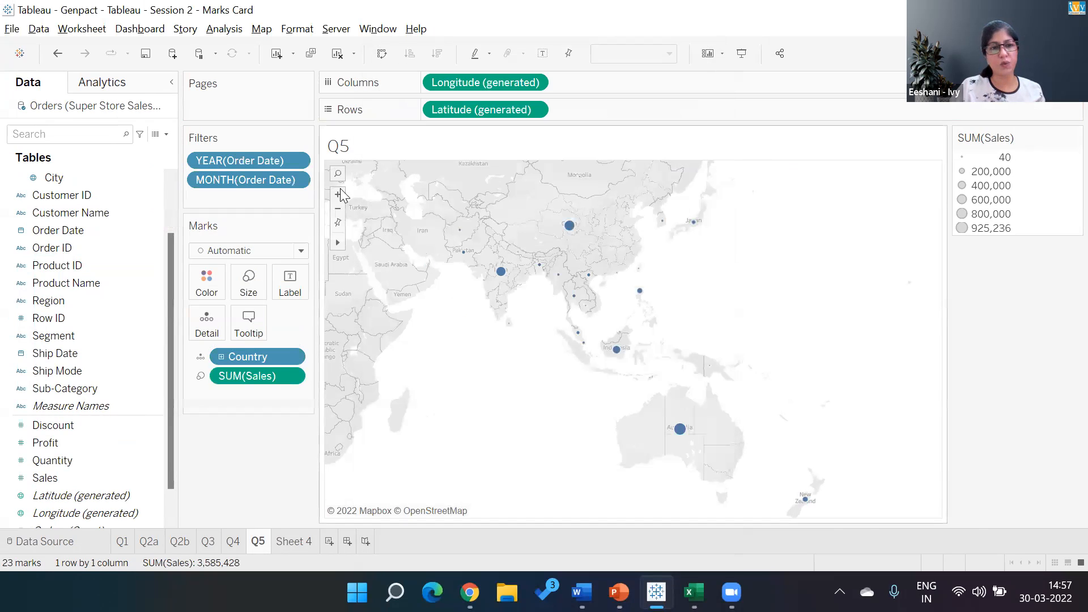
- Show the interactive filter controls for both the year and the month of Order Date
right_click(284, 157)
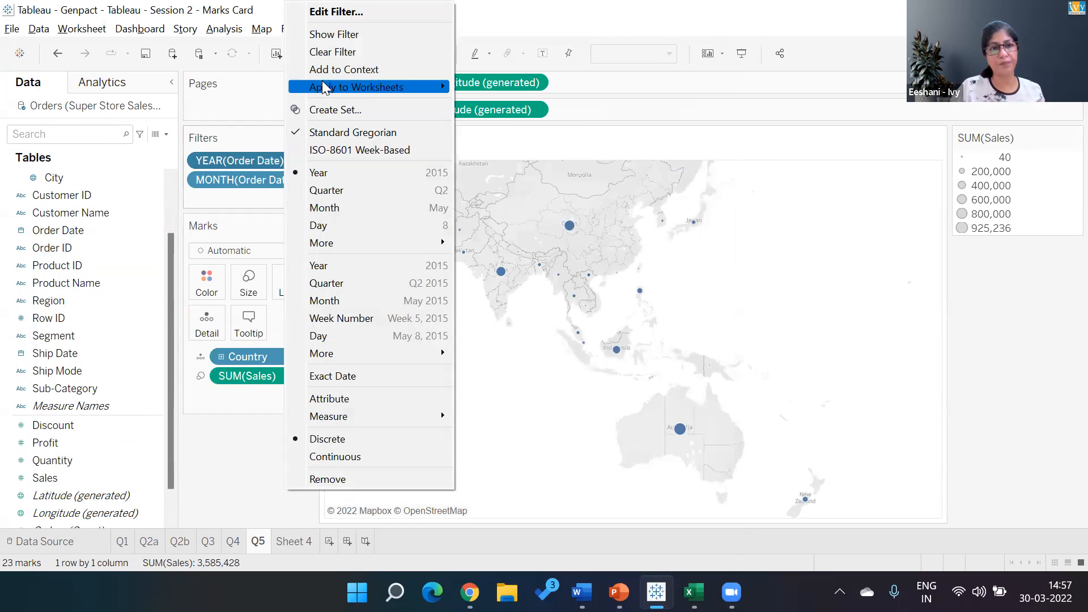
click(333, 34)
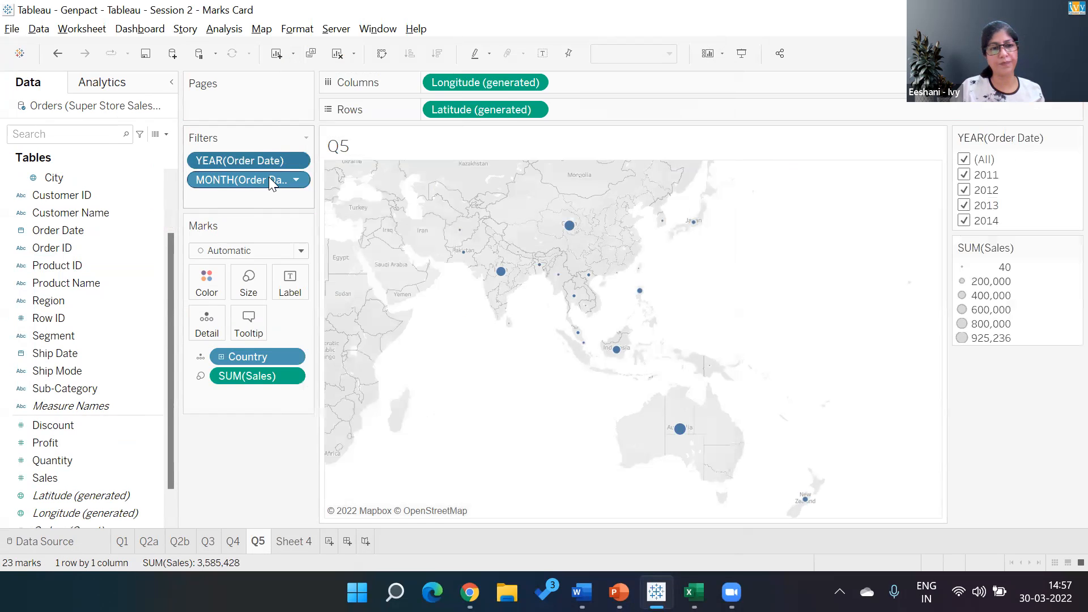
double_click(268, 177)
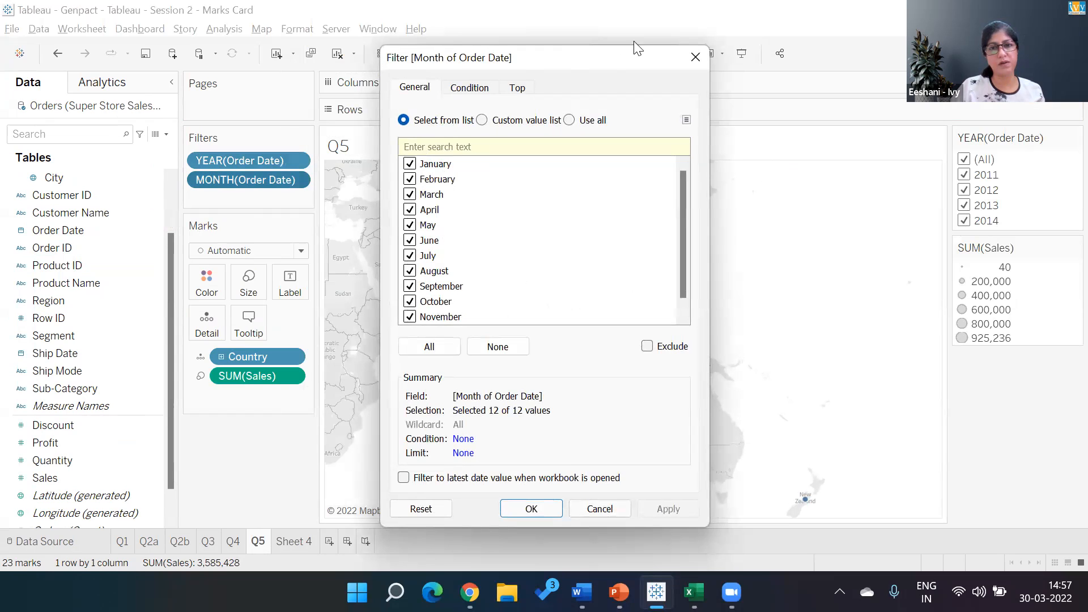
click(704, 50)
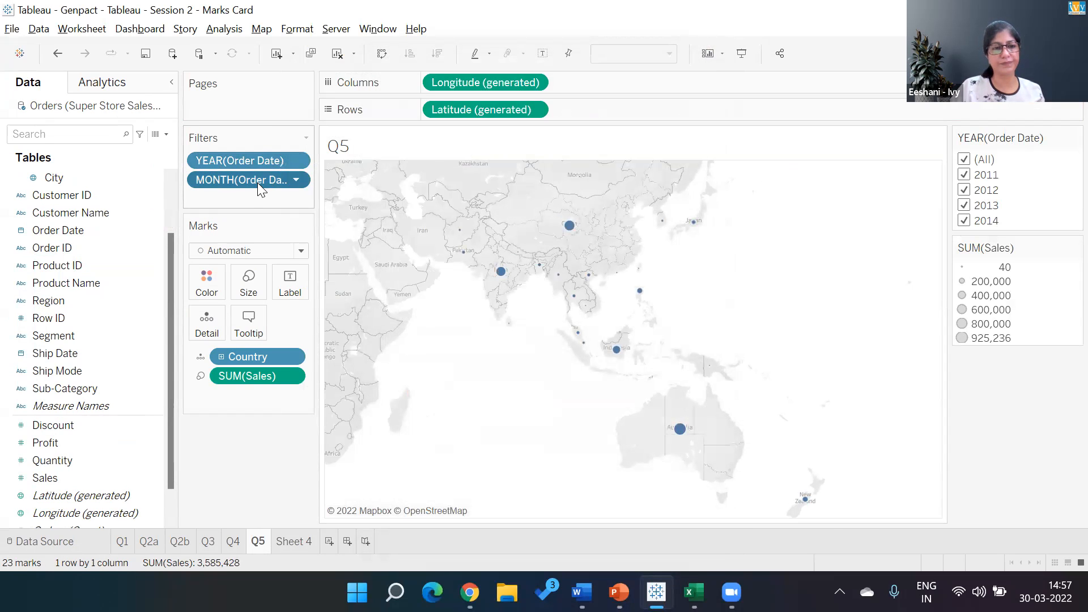
right_click(257, 183)
click(334, 33)
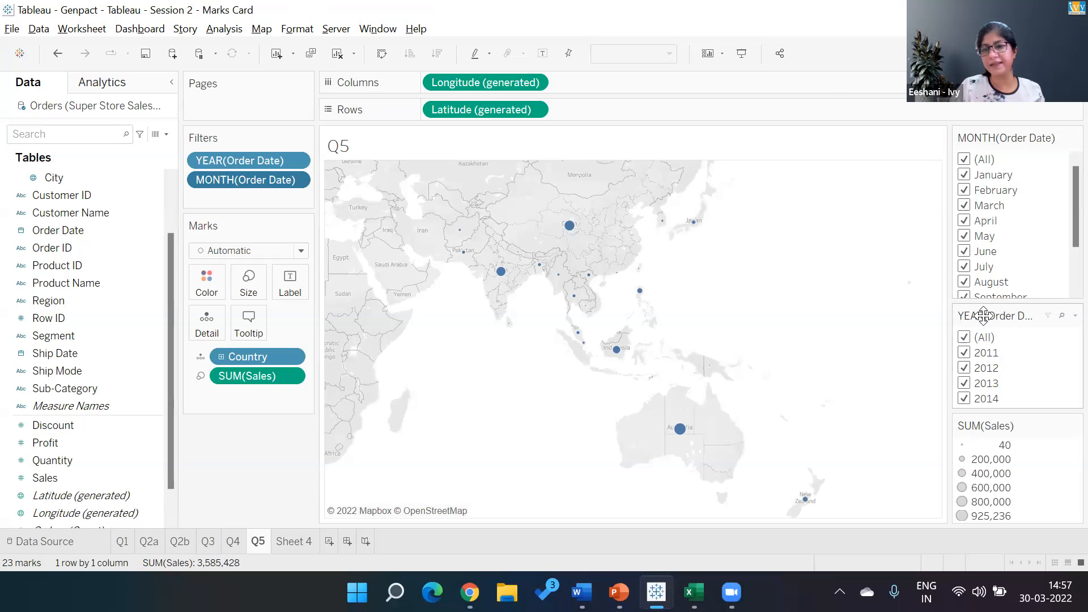
- Place the year filter control above the month control and change both to single-value sliders
drag(984, 316, 988, 135)
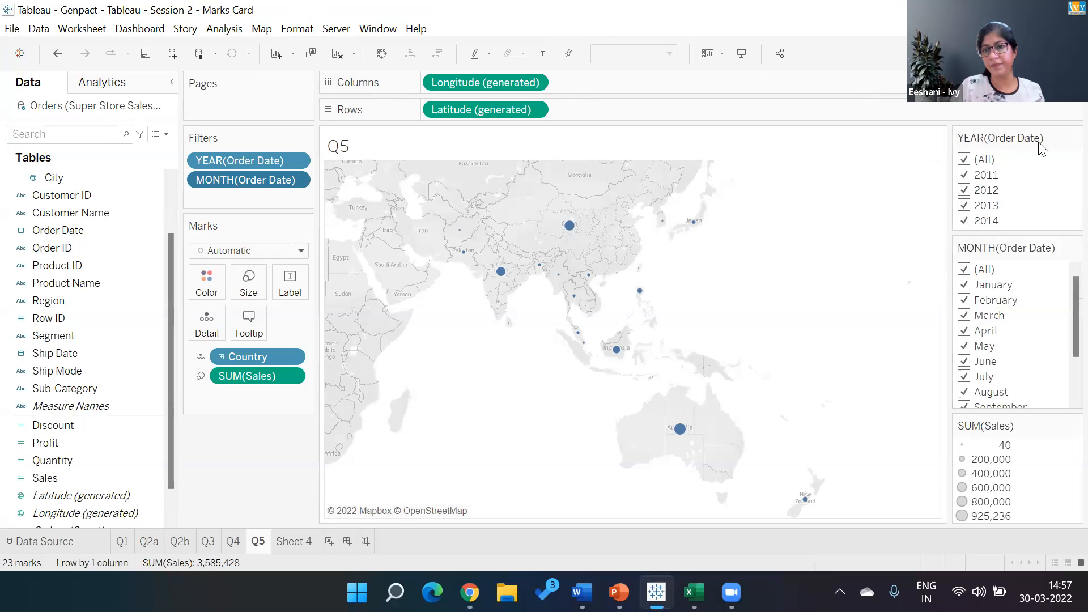
click(1075, 137)
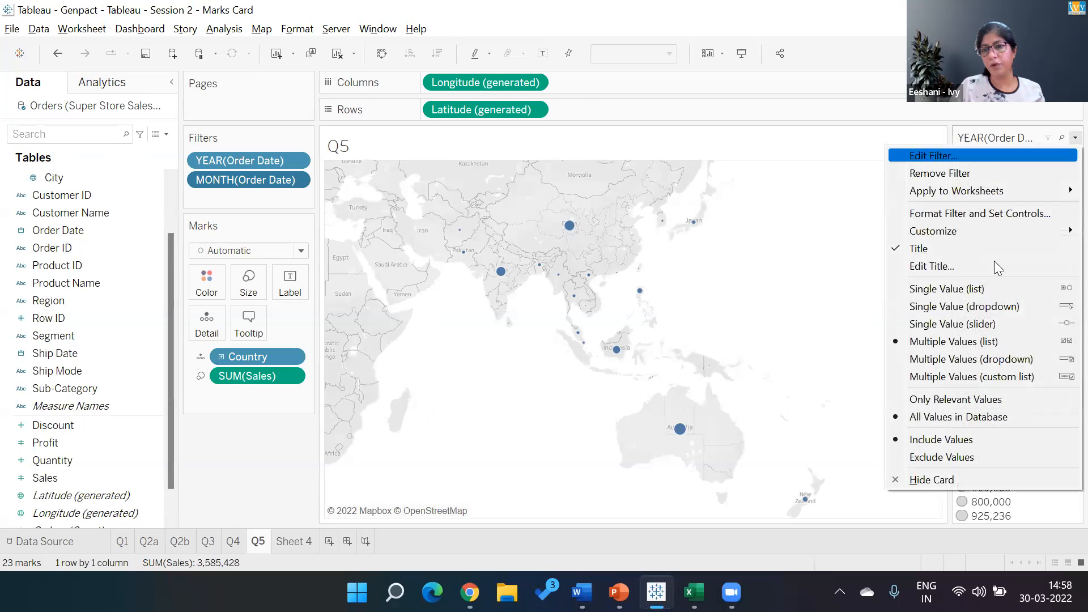
click(984, 324)
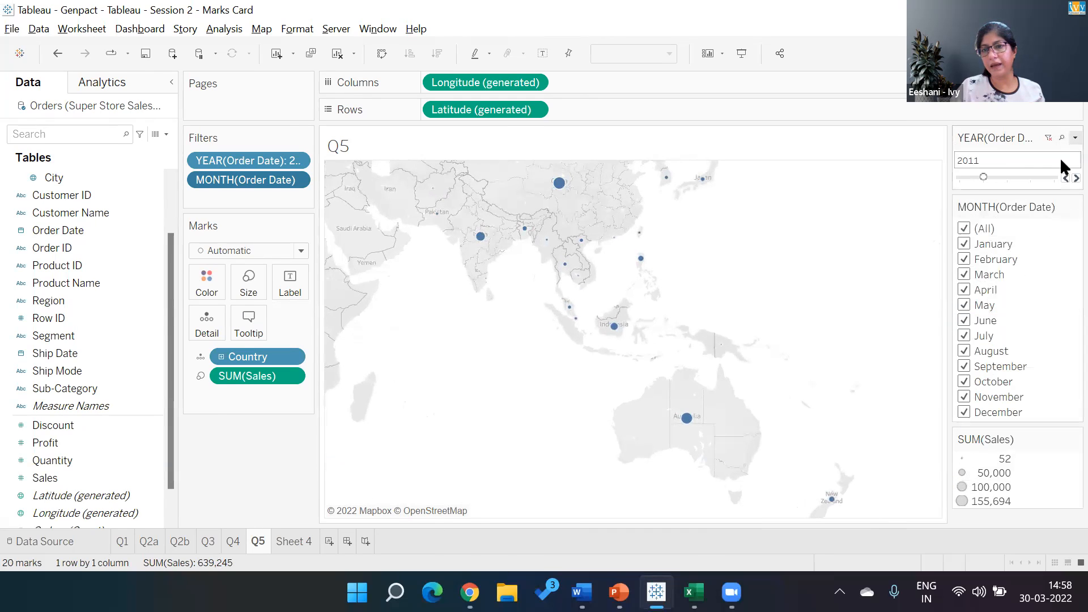
click(1076, 207)
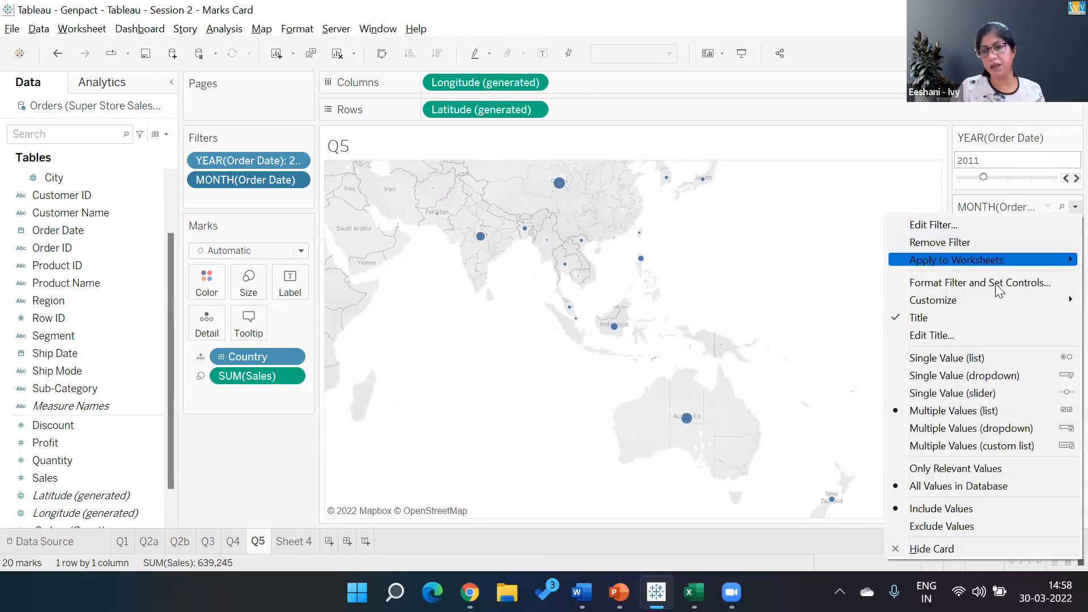
click(964, 393)
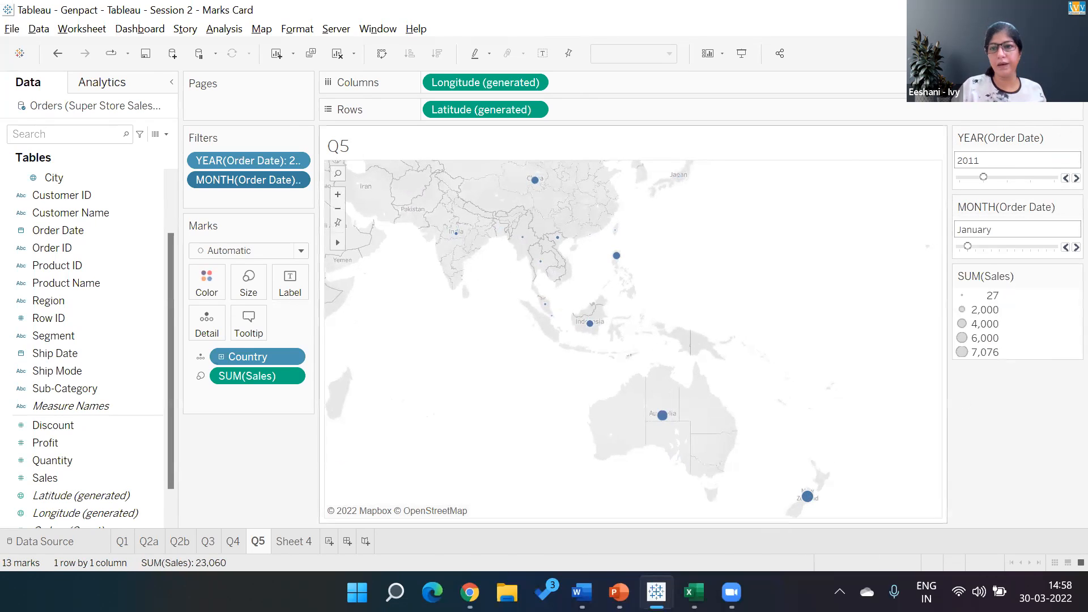
- Convert the symbol map to a filled map using the Show Me chart types
click(1053, 53)
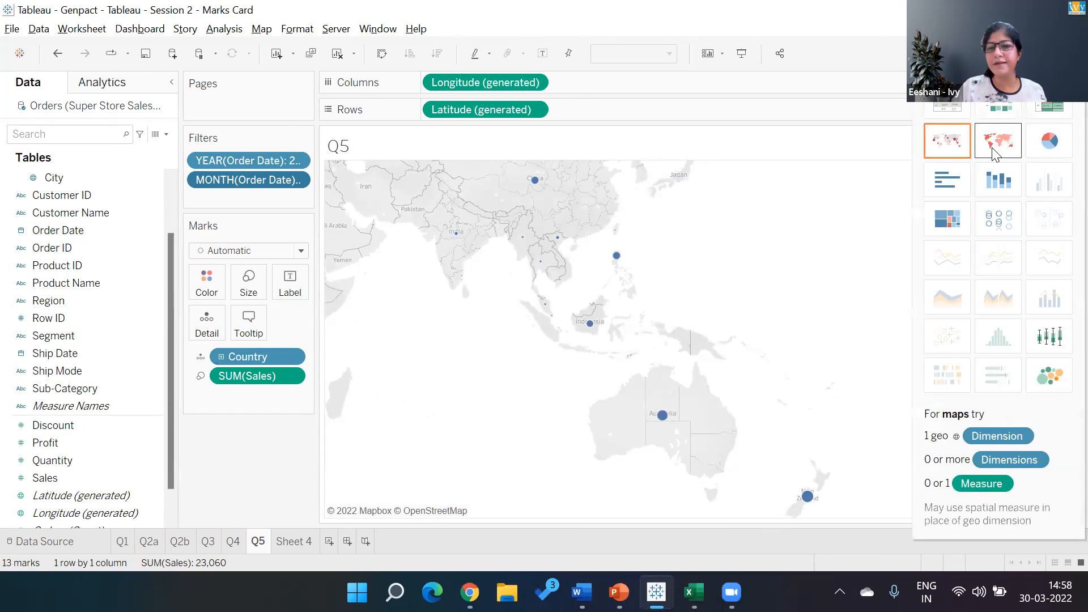
click(996, 144)
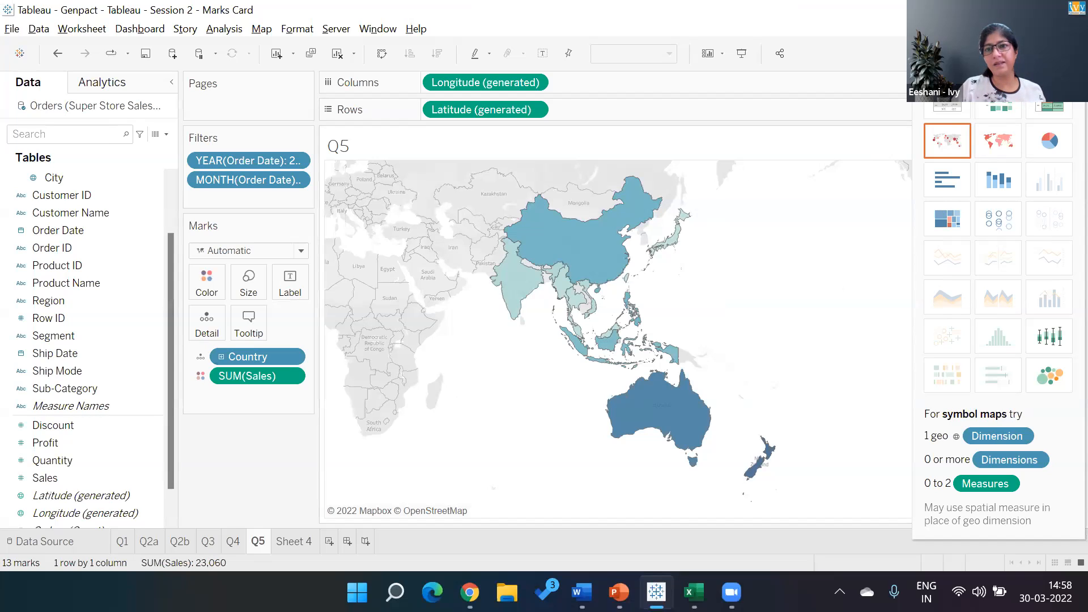
click(1052, 54)
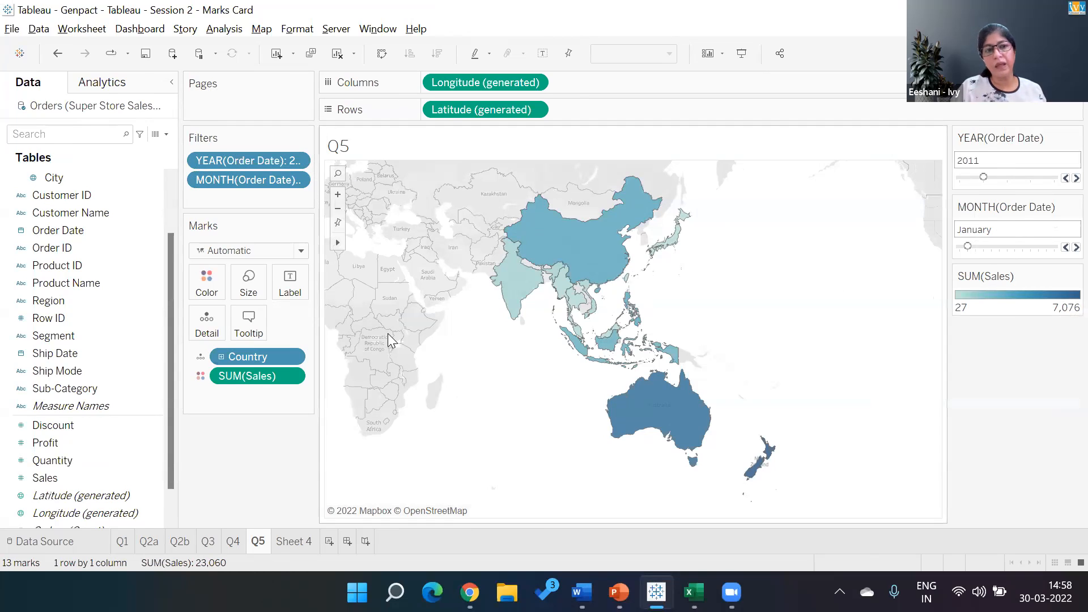
- Move the Order Date year filter to the Pages shelf and step through the yearly pages of the map
drag(253, 161, 250, 106)
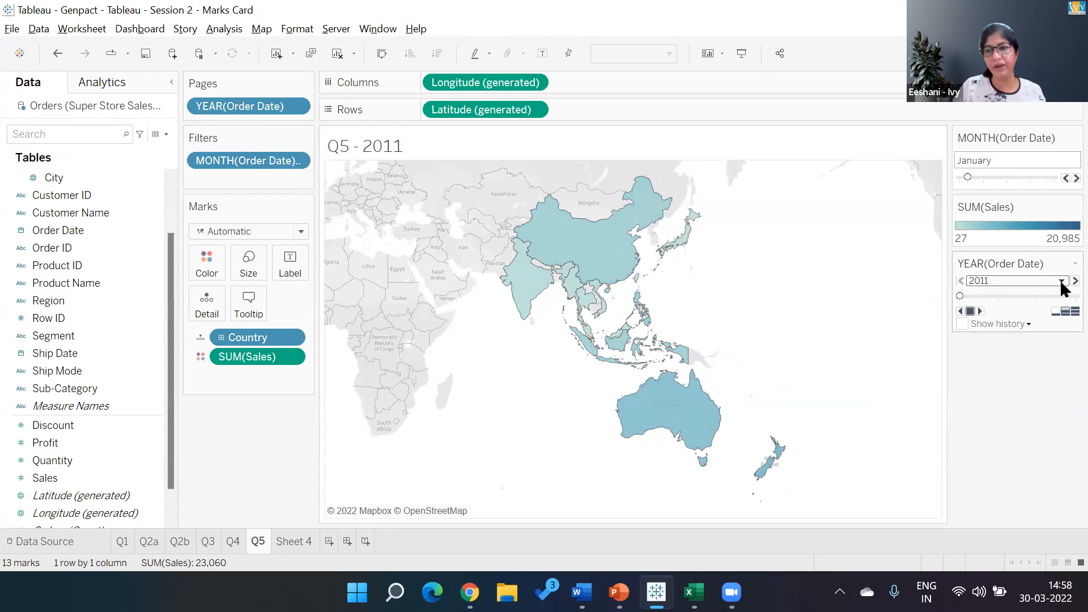
click(1075, 281)
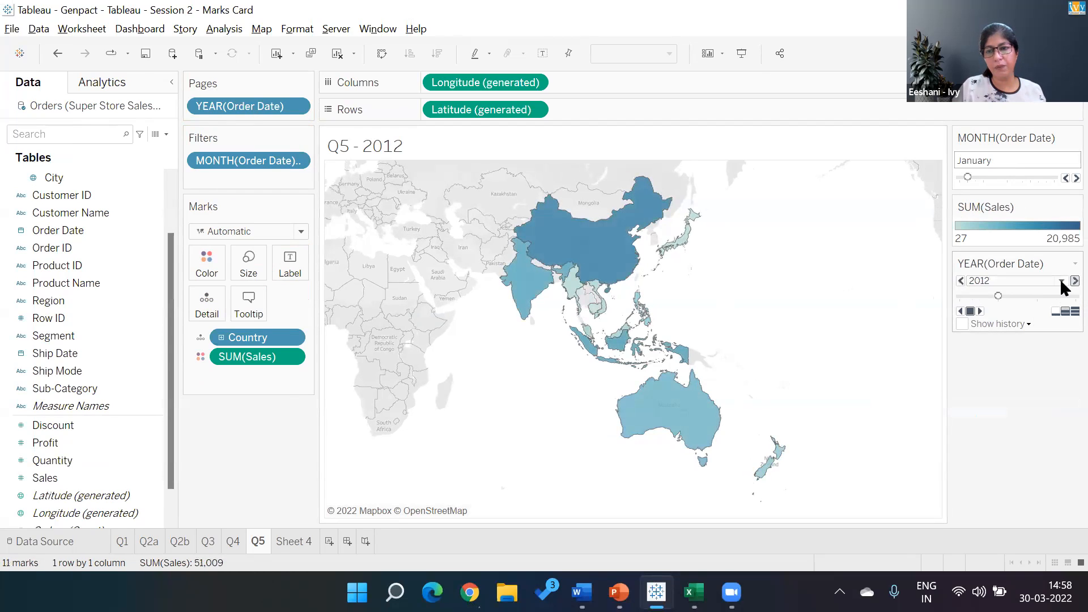
click(1075, 281)
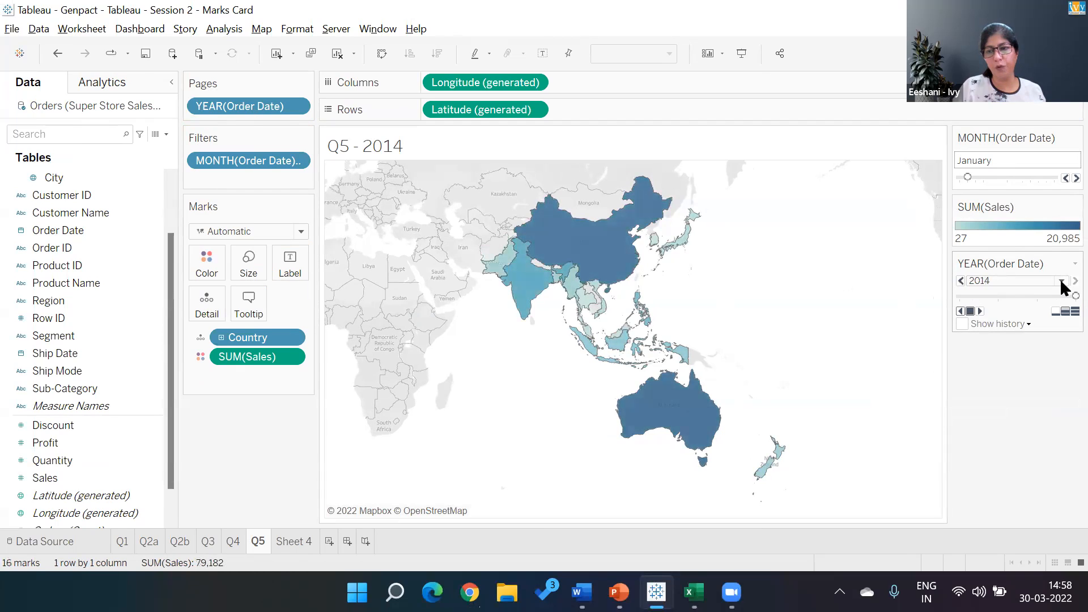
click(961, 281)
click(962, 281)
click(962, 281)
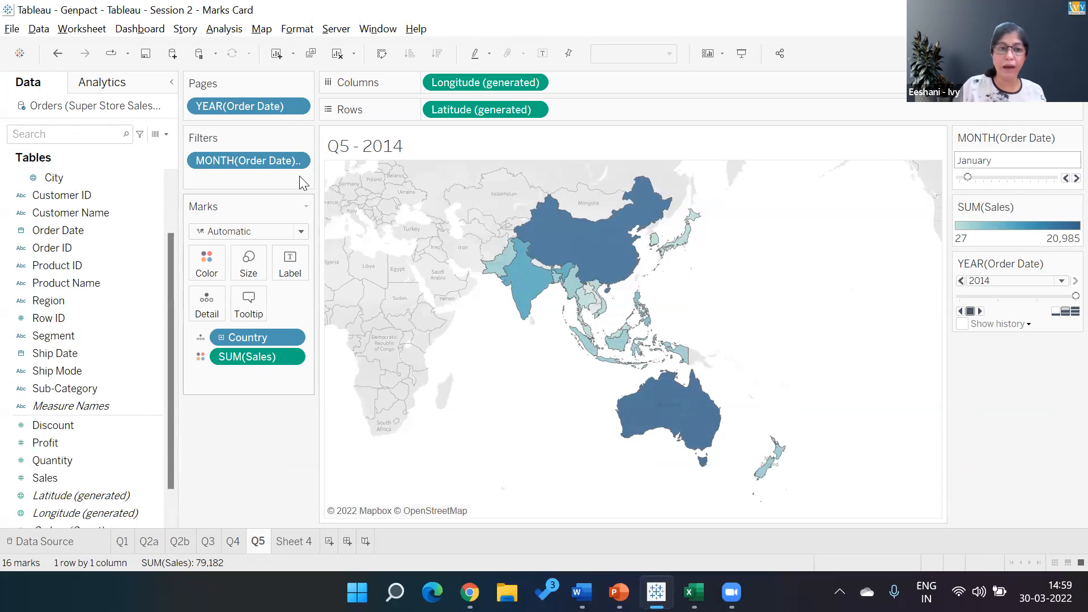
- Replace the year on Pages with the Order Date month, set it to the month-and-year level, and play the pages forward
drag(278, 164, 273, 112)
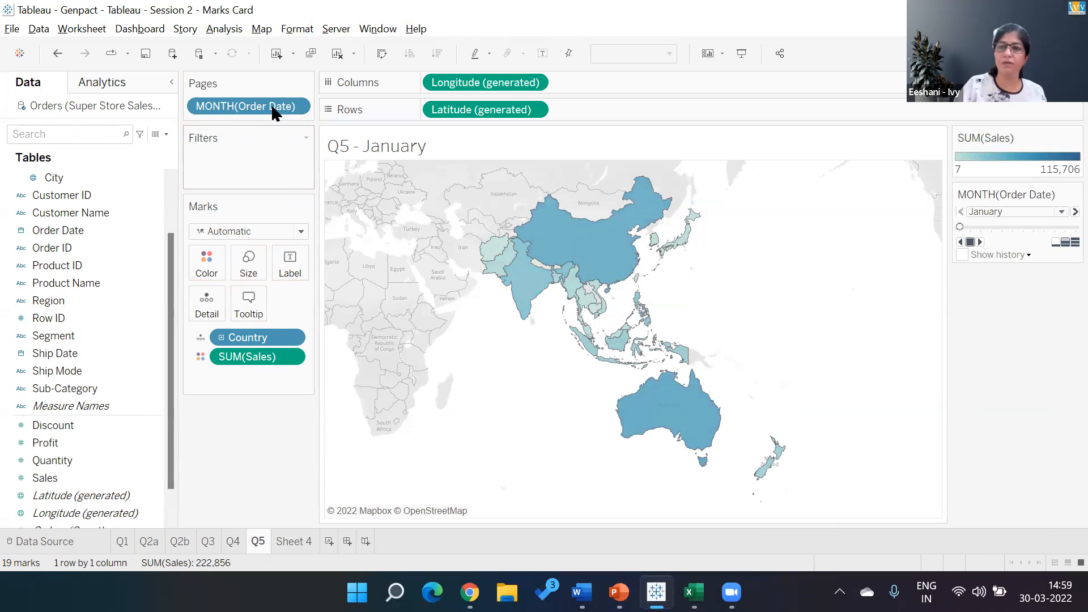
click(296, 106)
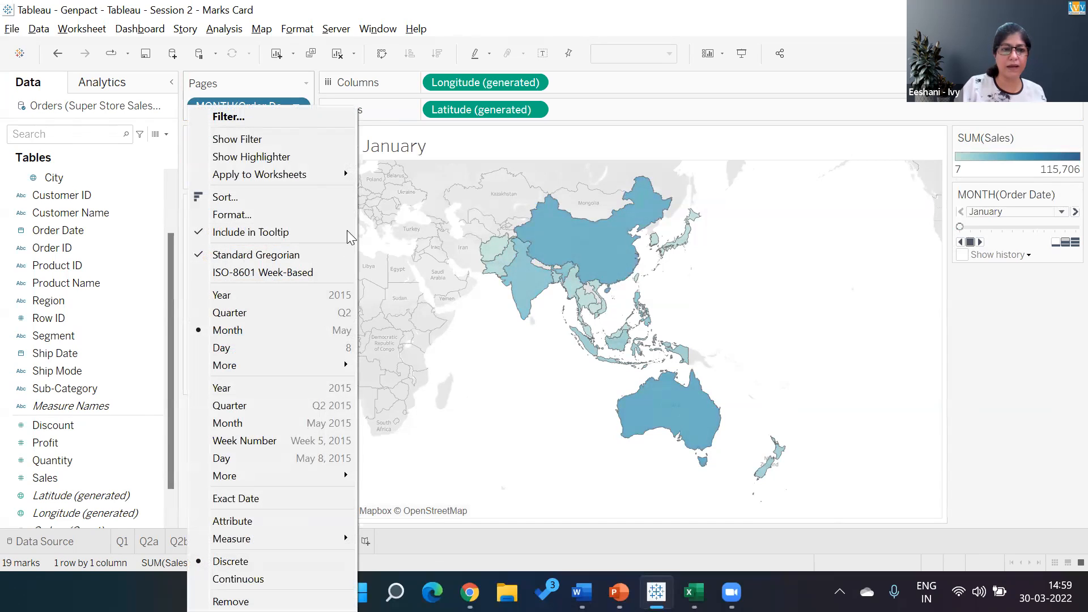
click(306, 425)
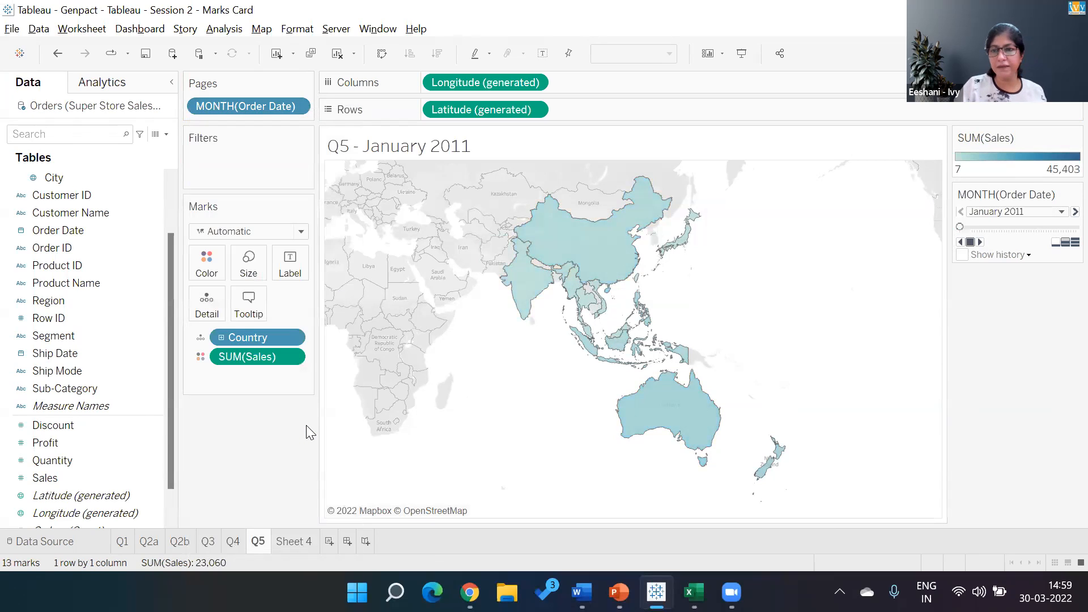
click(981, 243)
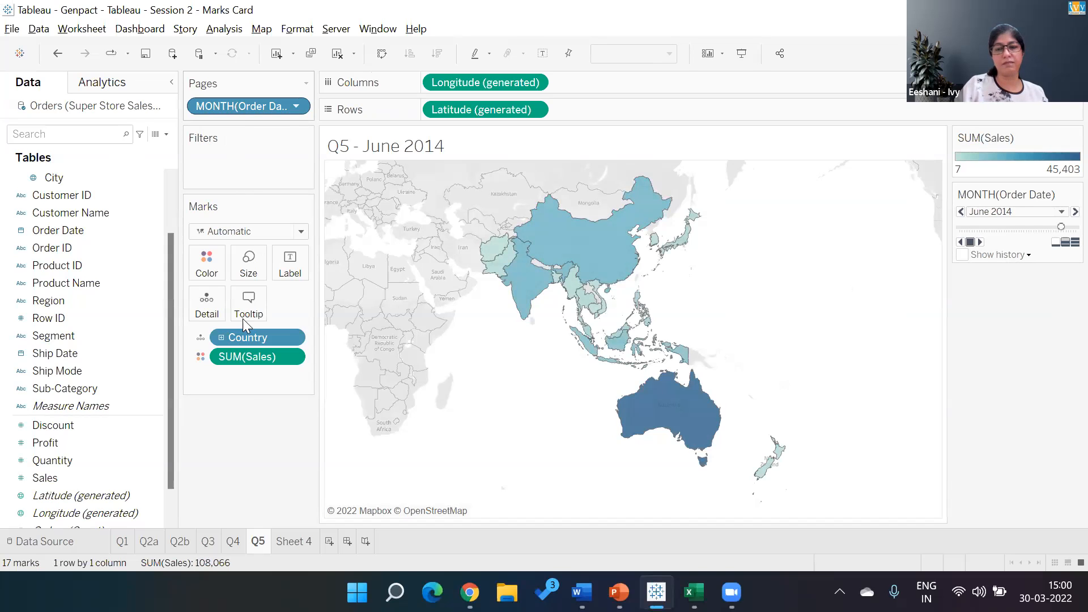
- Replace the month on Pages with Order Date at the quarter-and-year level, and play the pages forward while adjusting playback speed
right_click(248, 442)
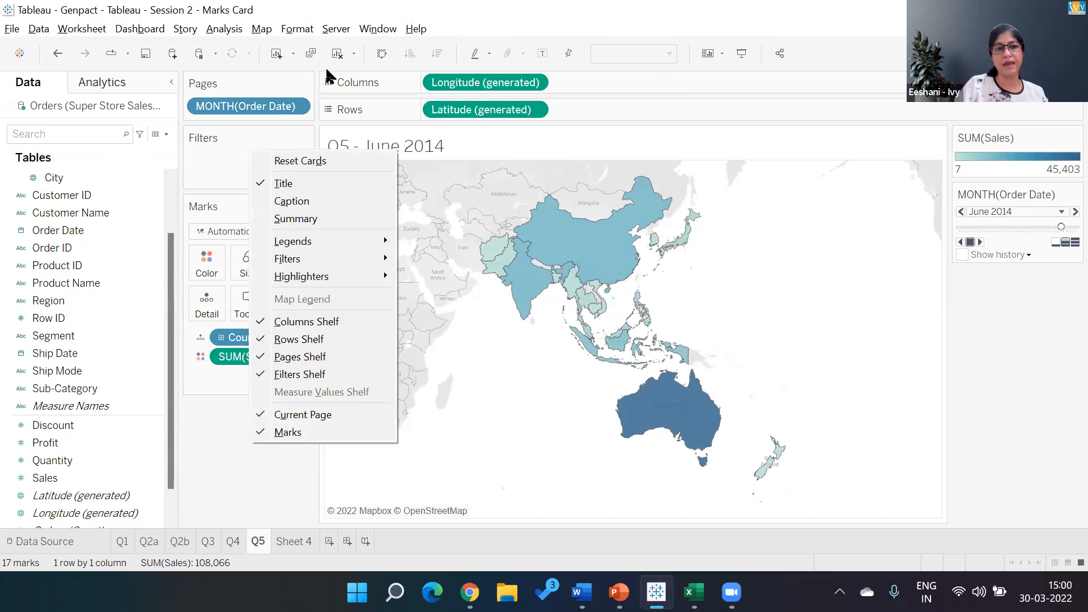
click(663, 123)
drag(279, 108, 230, 451)
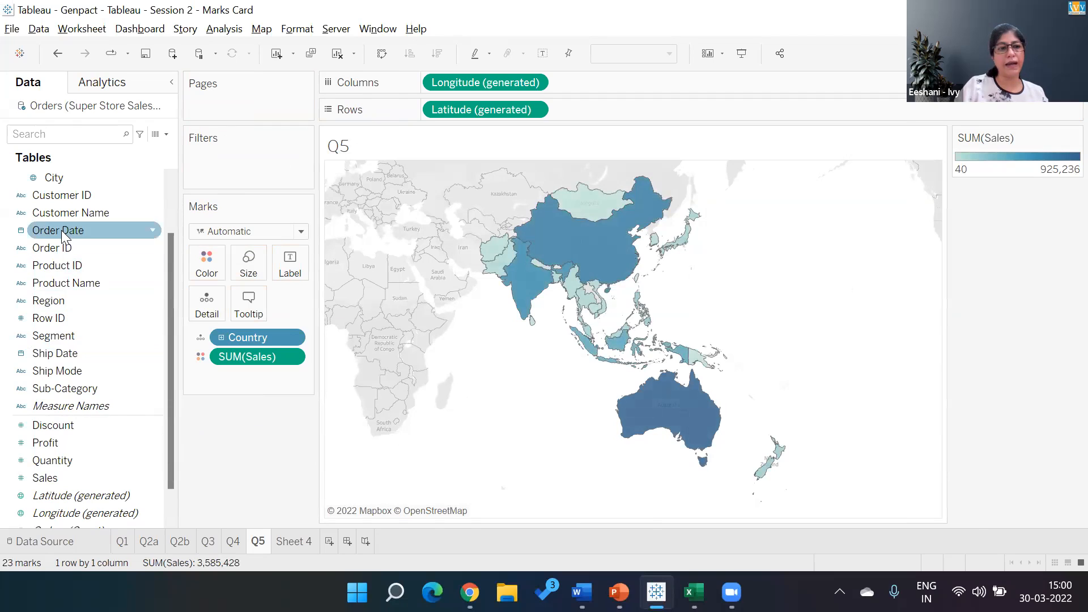
drag(62, 230, 230, 102)
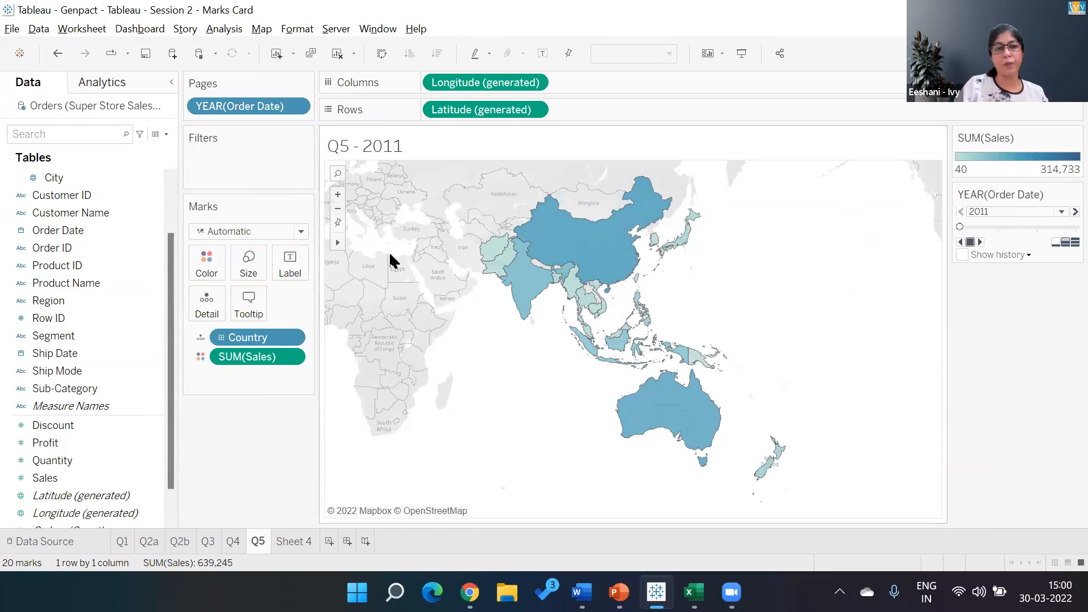
click(297, 107)
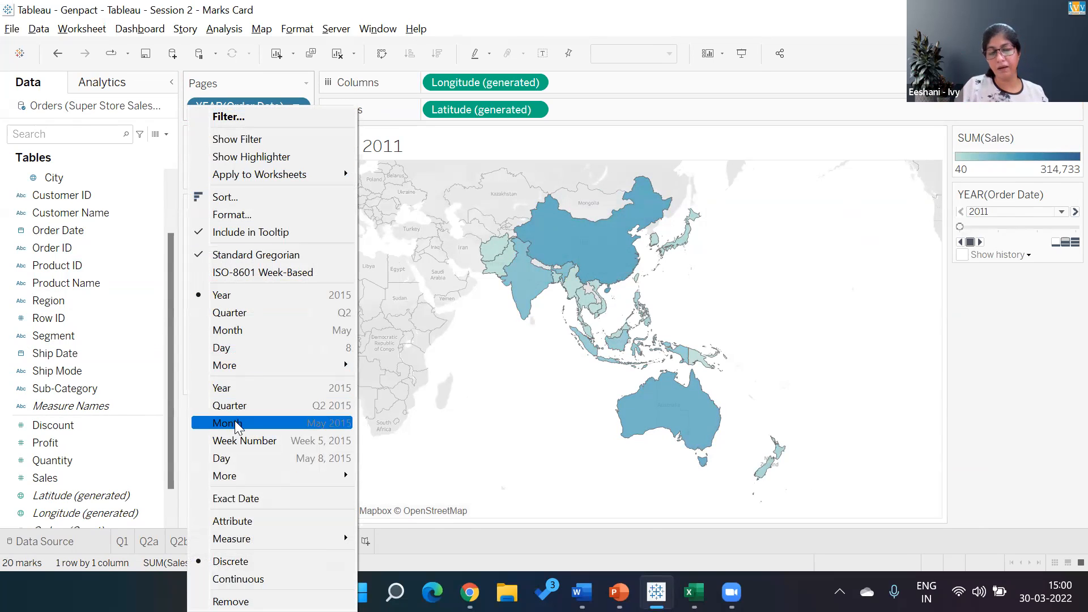
click(268, 406)
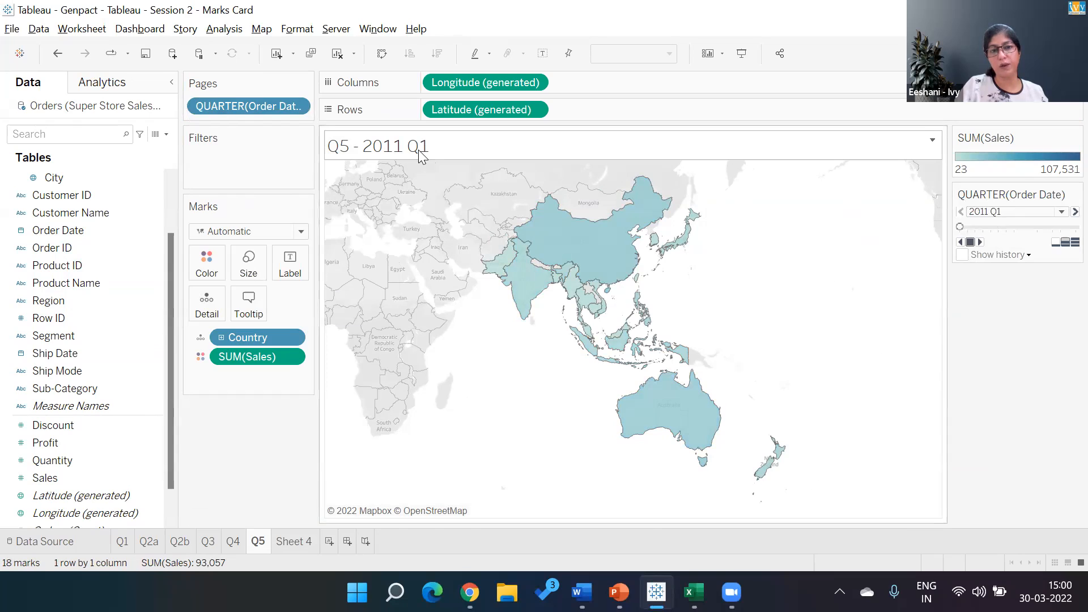
click(981, 244)
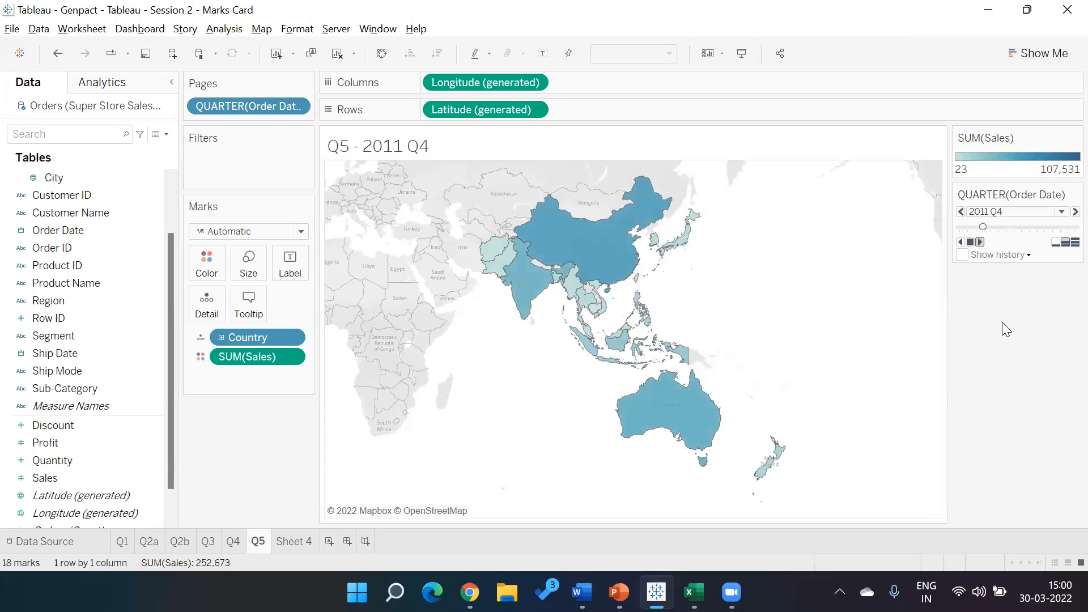
click(1063, 241)
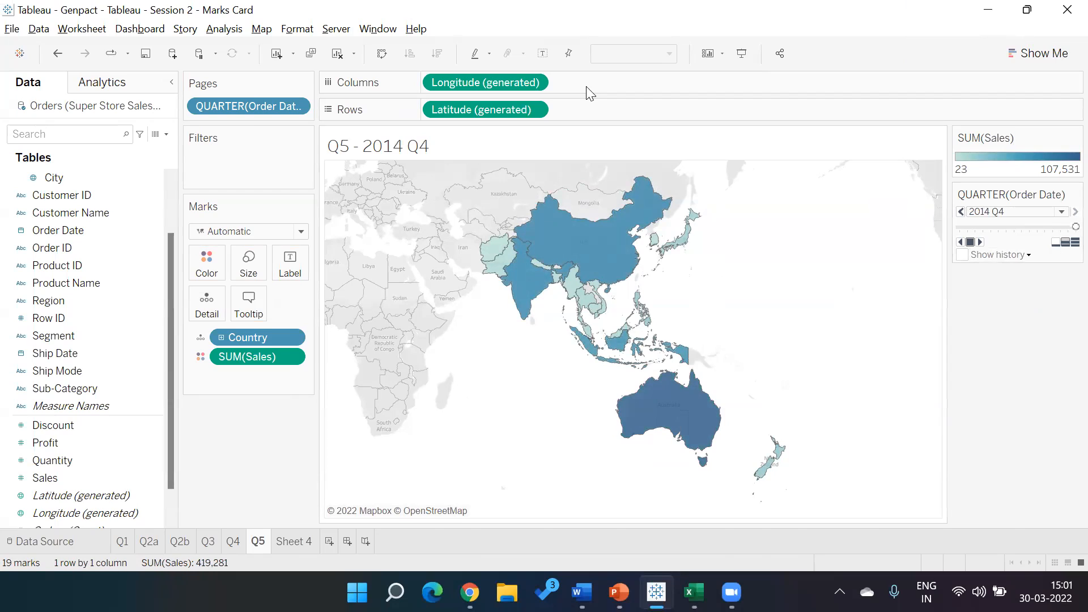
- Convert the filled map to a horizontal bar chart with the Show Me chart types
click(1033, 54)
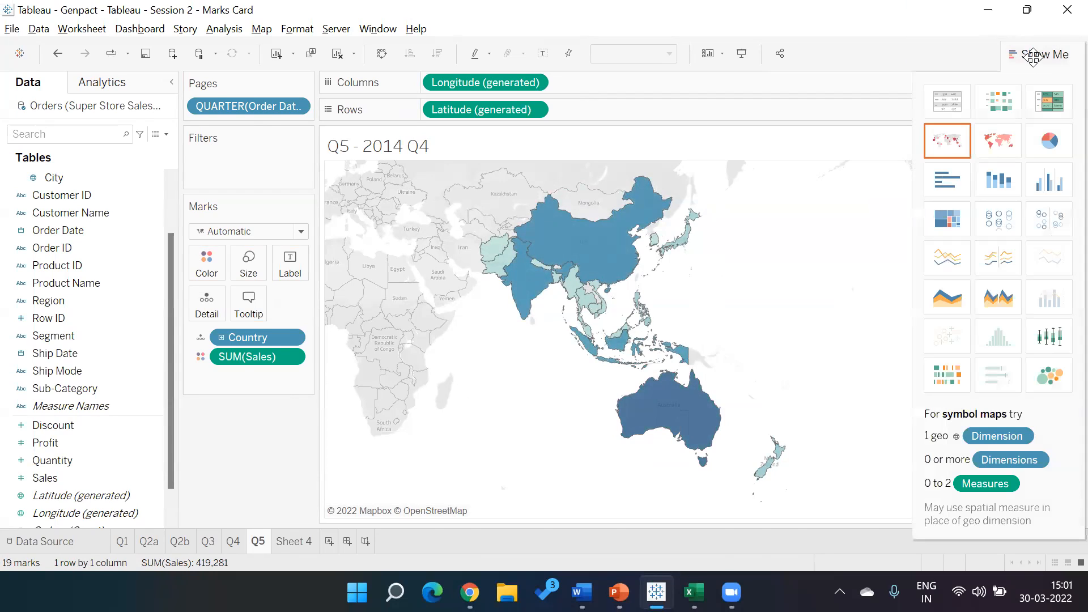
click(958, 181)
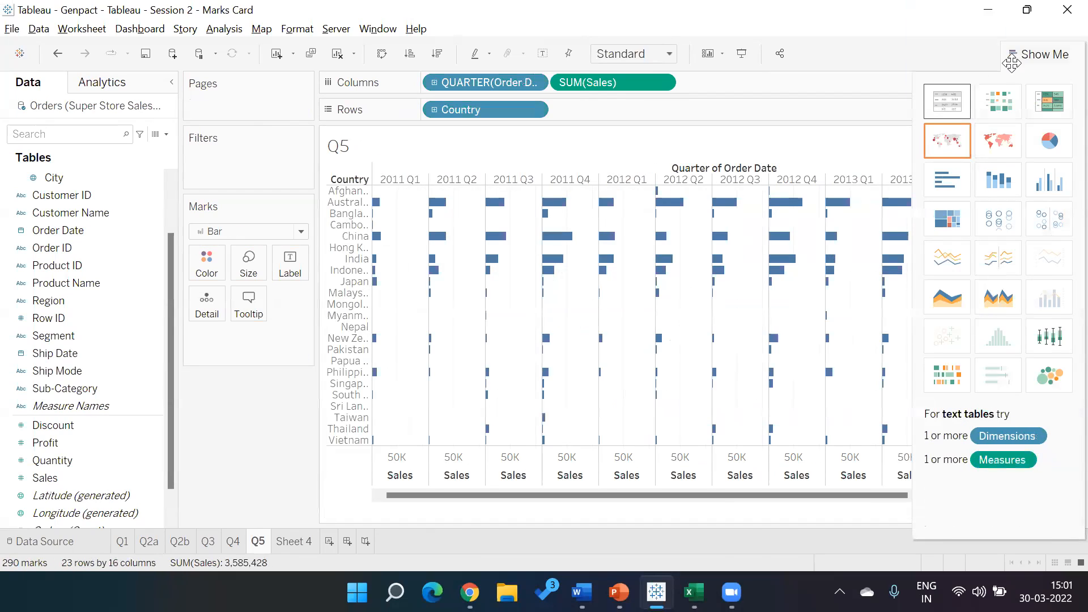
click(1045, 53)
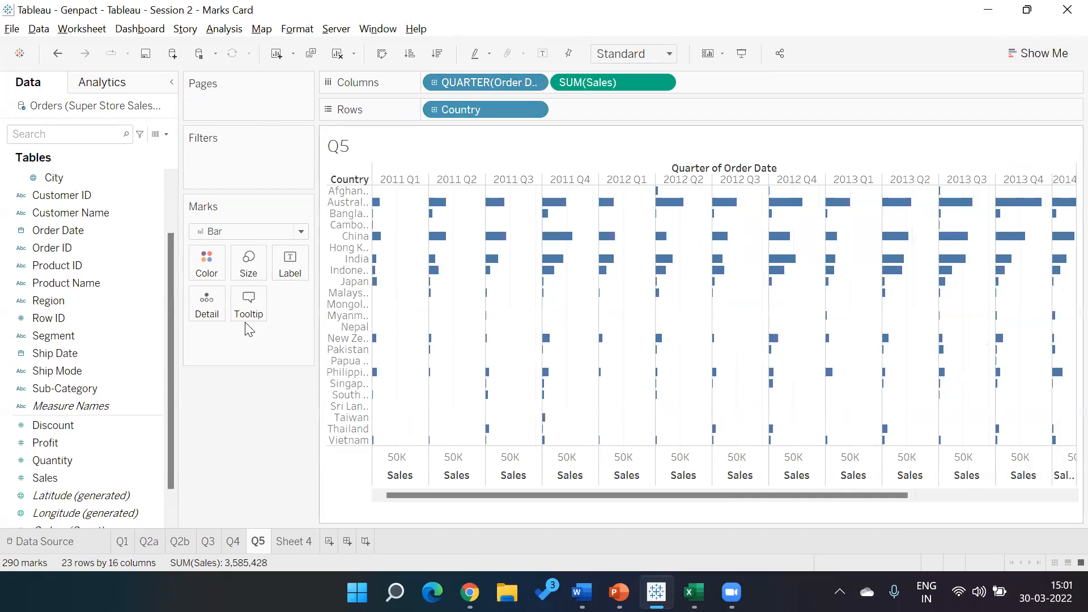
- Move the Order Date quarter from Columns to Pages, sort the countries by descending sales, and play the pages forward
drag(493, 84, 259, 104)
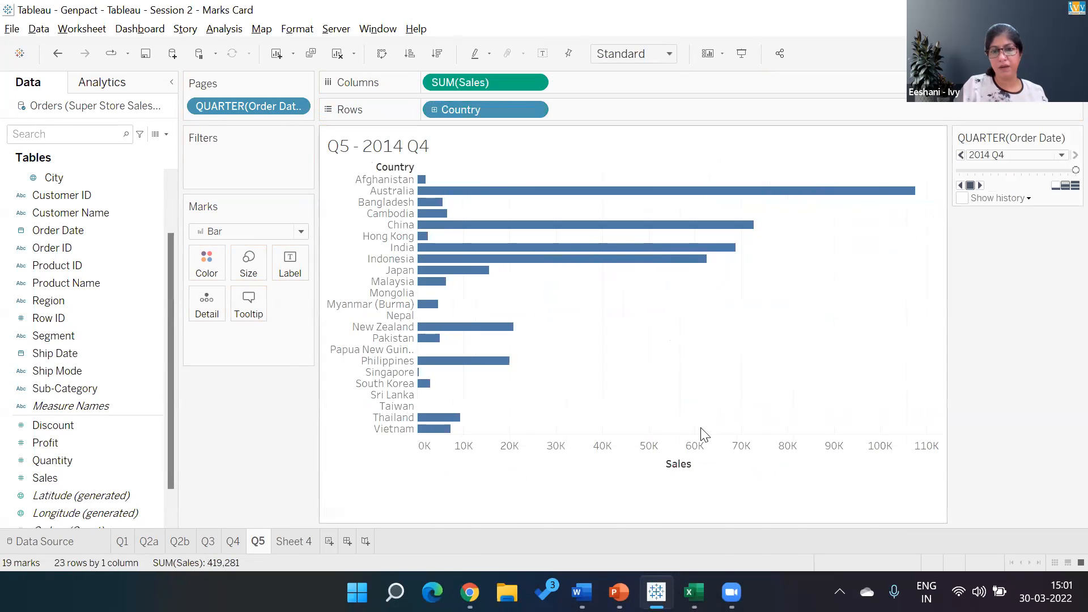
click(699, 464)
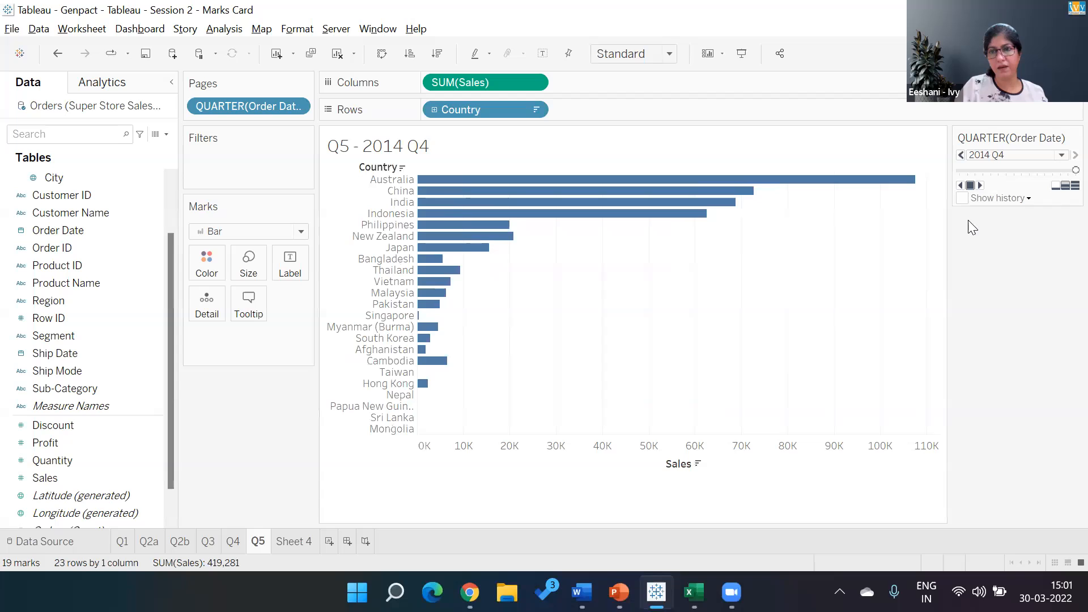
click(980, 187)
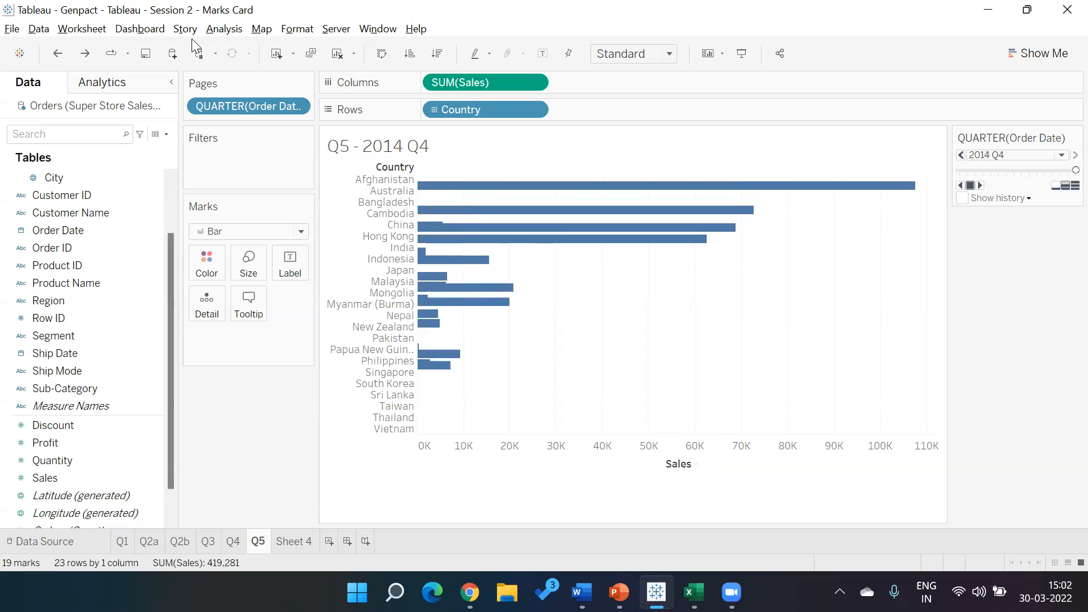
- Undo the bar chart, Pages and filled map changes back to the symbol map filtered by year with all months included
key(ctrl+z)
key(ctrl+z)
key(ctrl+z)
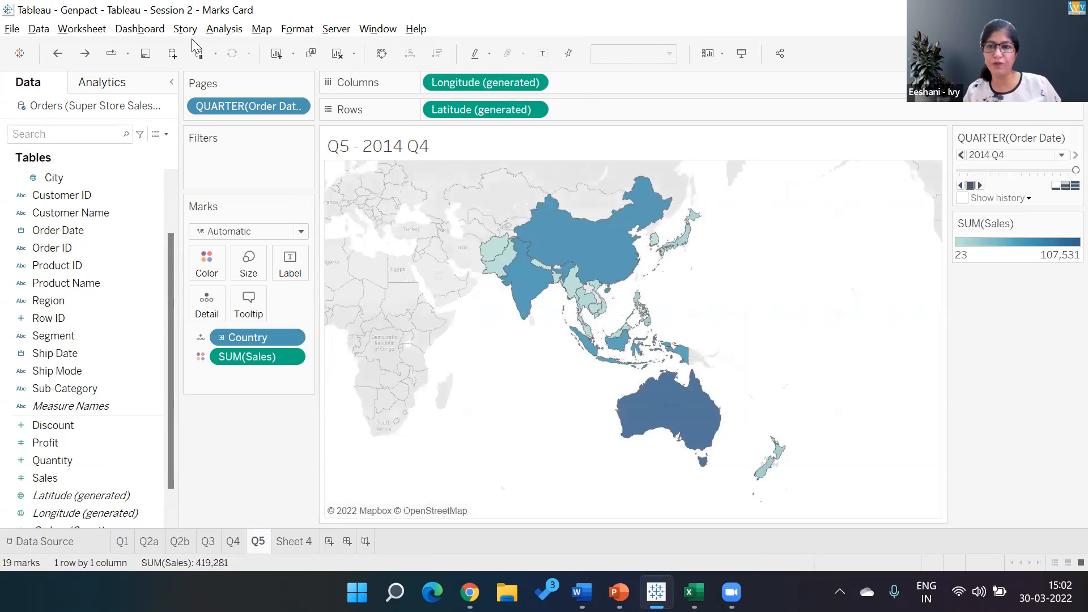
key(ctrl+z)
key(ctrl+z)
key(ctrl+z)
key(ctrl+z)
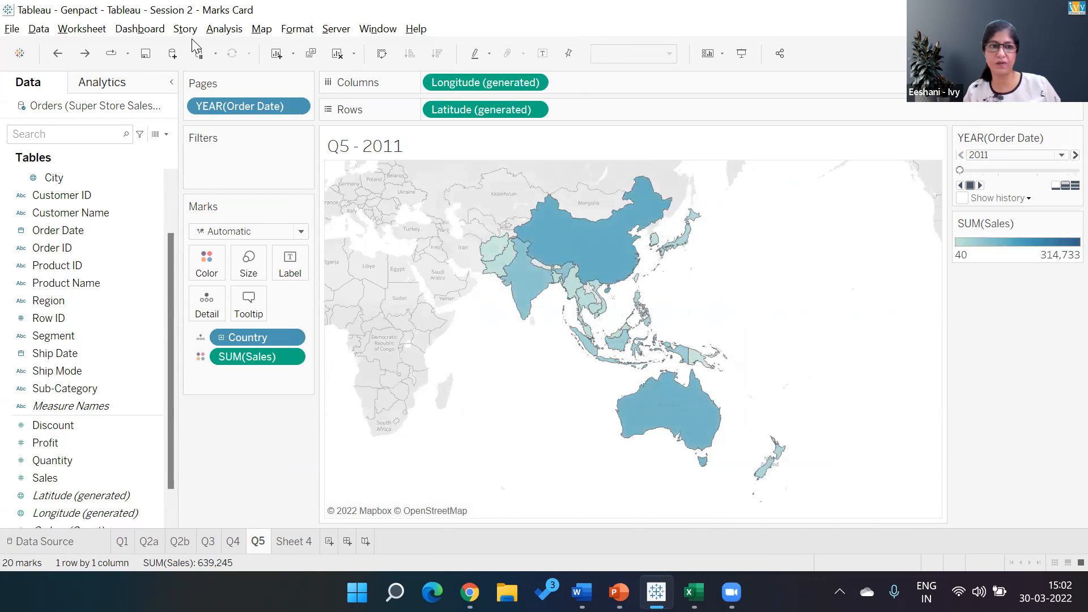
key(ctrl+z)
key(ctrl+z)
key(ctrl+z)
key(ctrl+z)
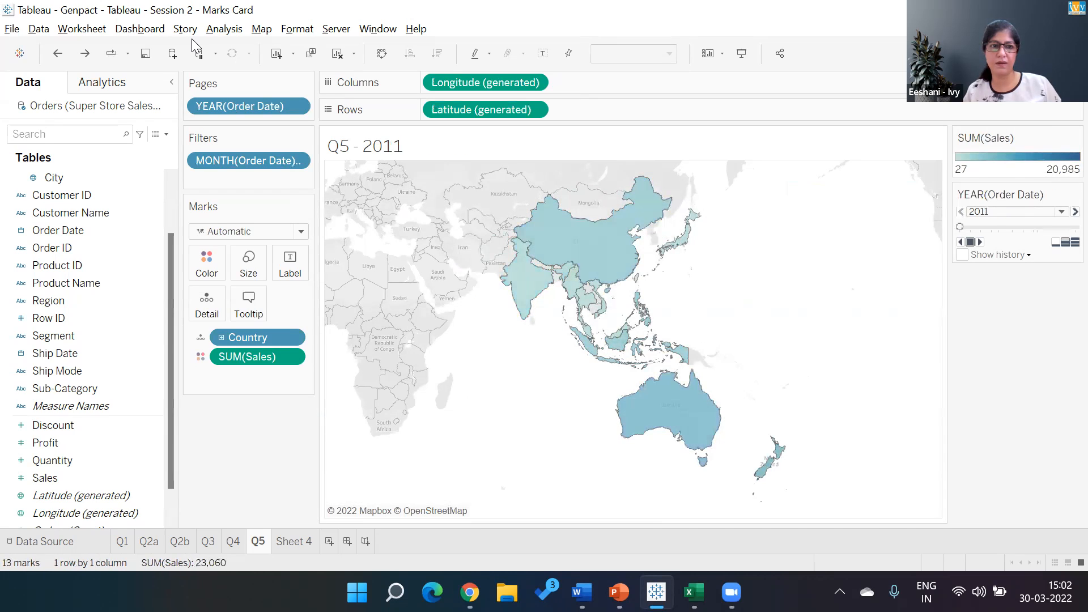
key(ctrl+z)
key(ctrl+z)
key(ctrl+z)
key(ctrl+z)
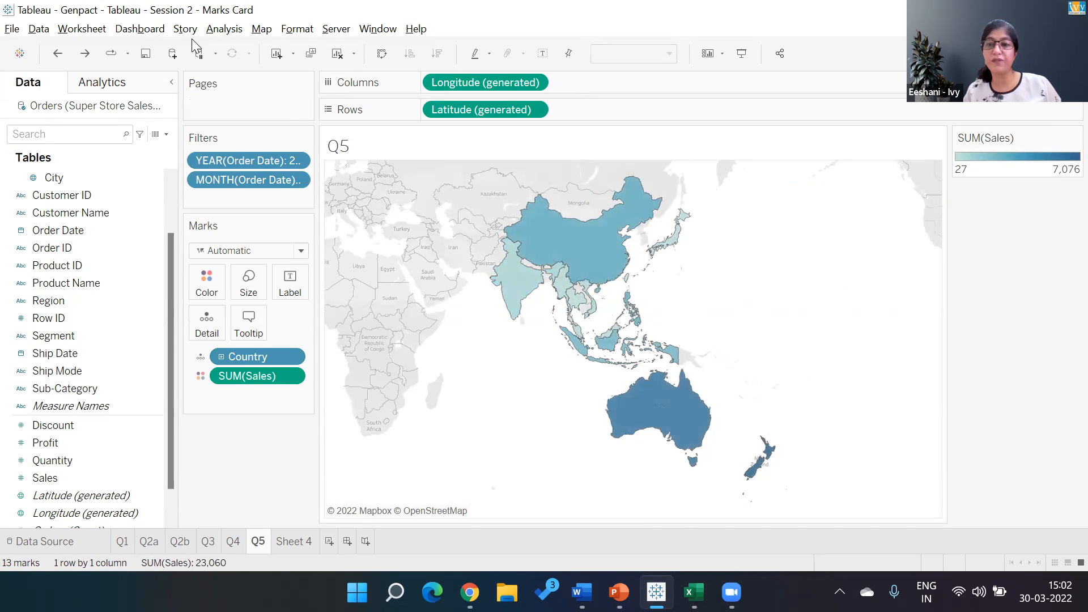
key(ctrl+z)
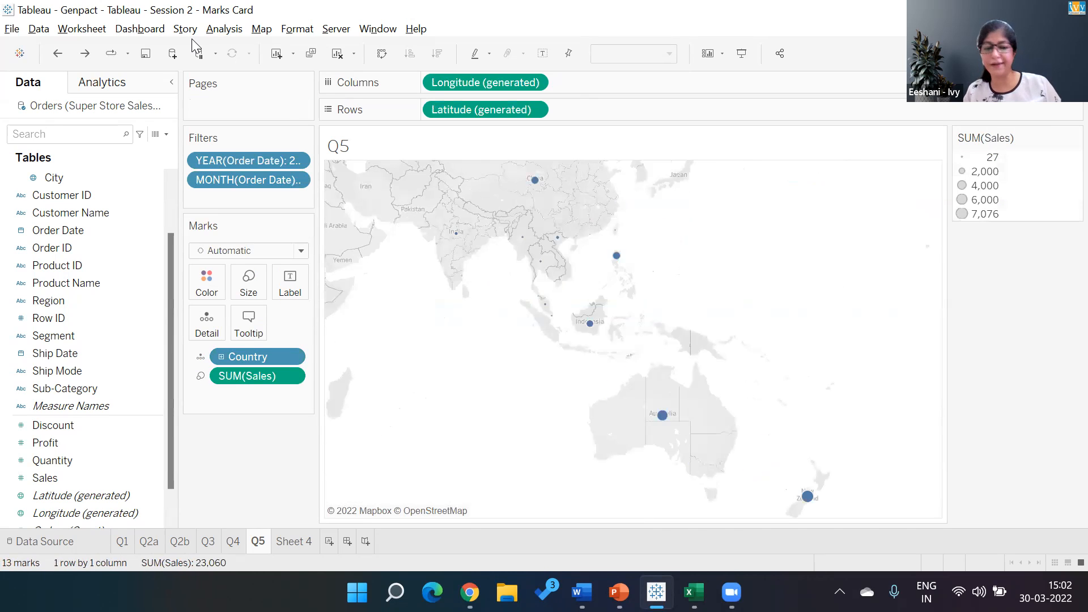
key(ctrl+z)
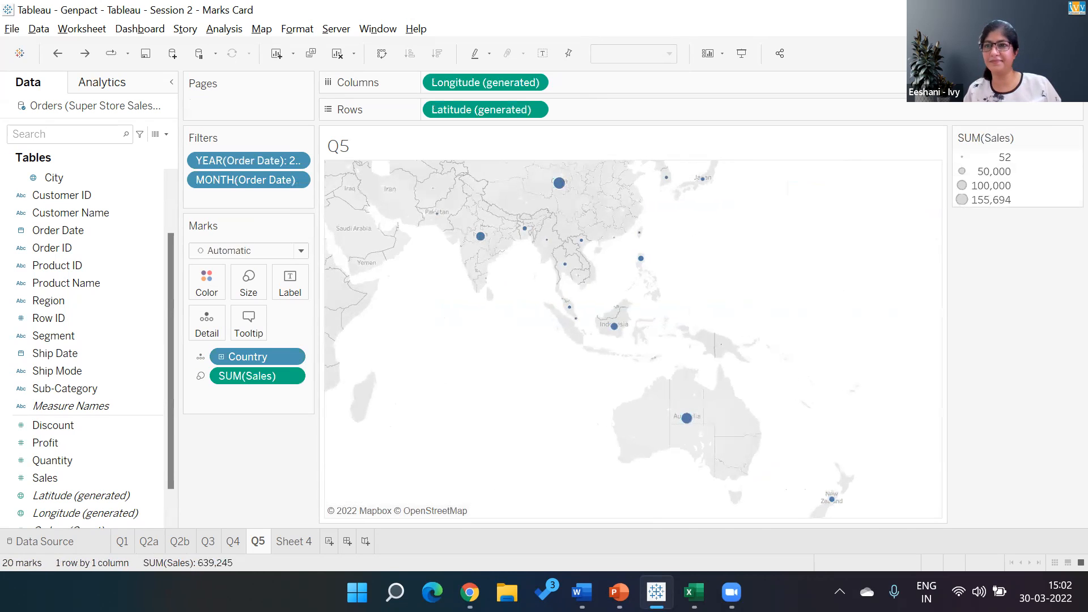
- Convert the restored symbol map to a filled map
click(1040, 55)
click(1000, 141)
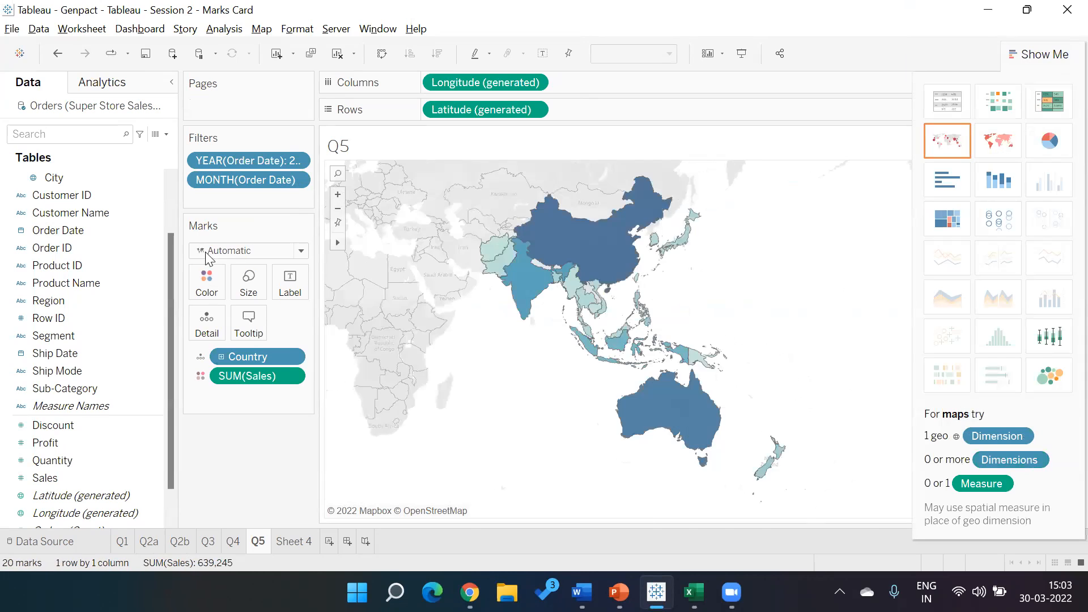
- Show the filter controls for the Order Date year and month, with the year control placed above the month control
right_click(227, 161)
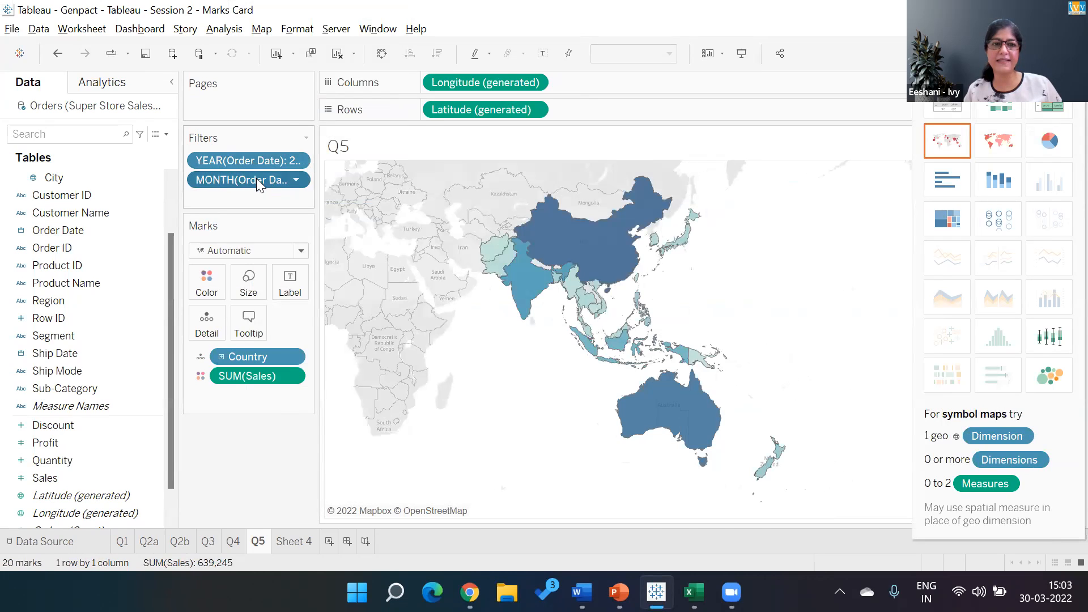
right_click(256, 178)
click(306, 40)
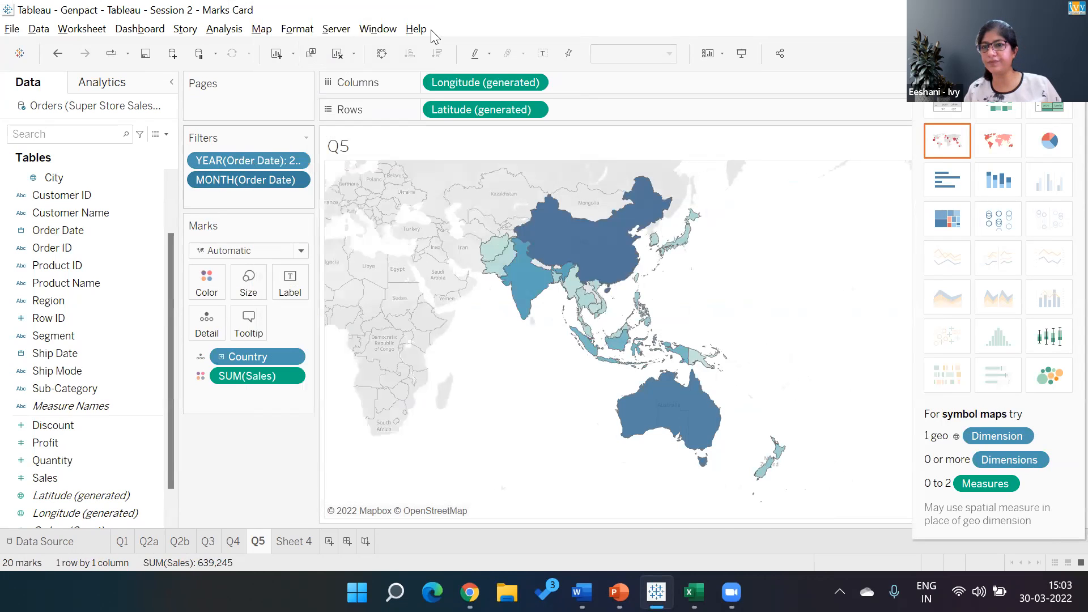
click(1053, 53)
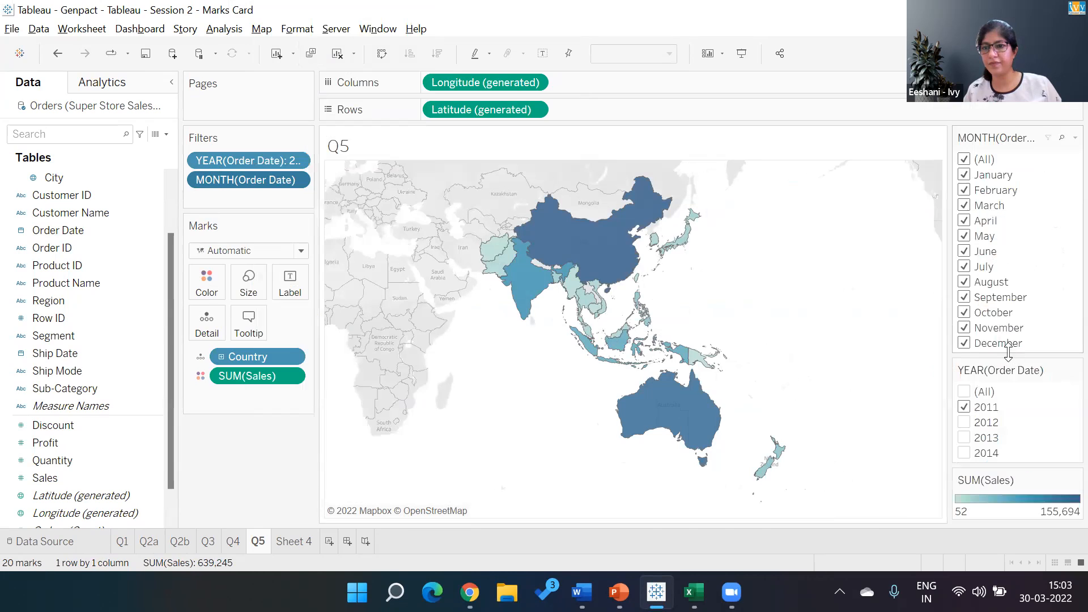
drag(1008, 374, 981, 137)
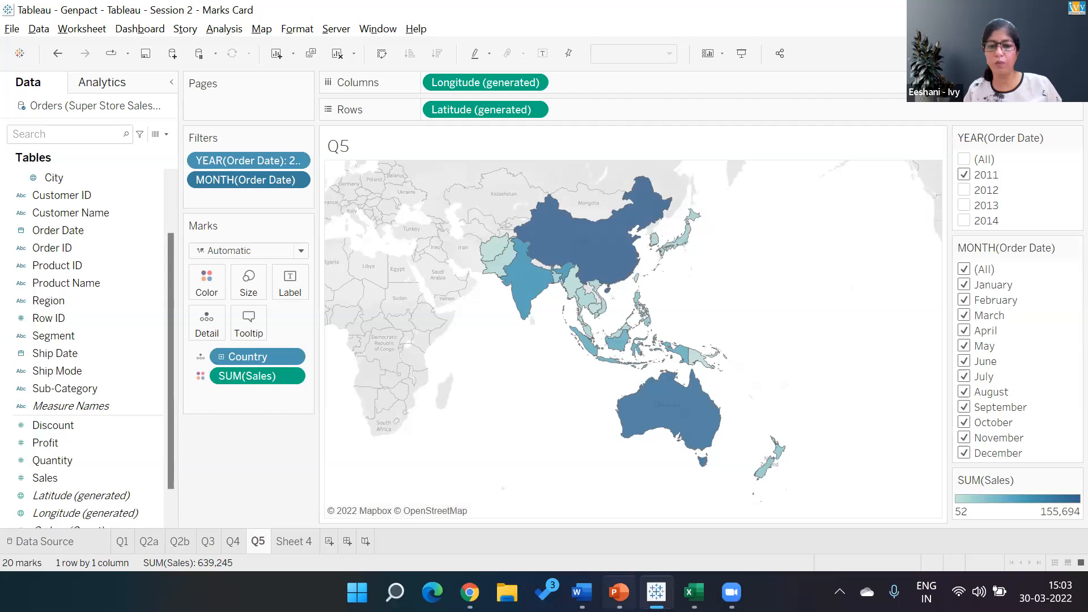
- Switch to PowerPoint and look through the course slides from Marks Card to Working in Geographical Data for the next exercise
click(620, 592)
click(86, 454)
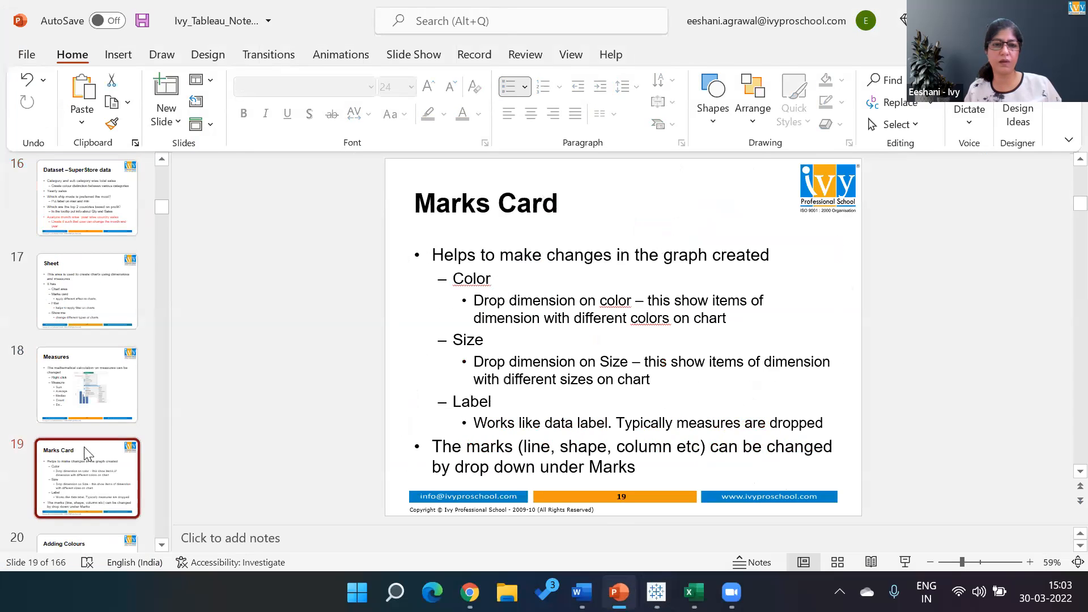
key(Down)
key(Down)
key(Down)
key(Down)
key(Down)
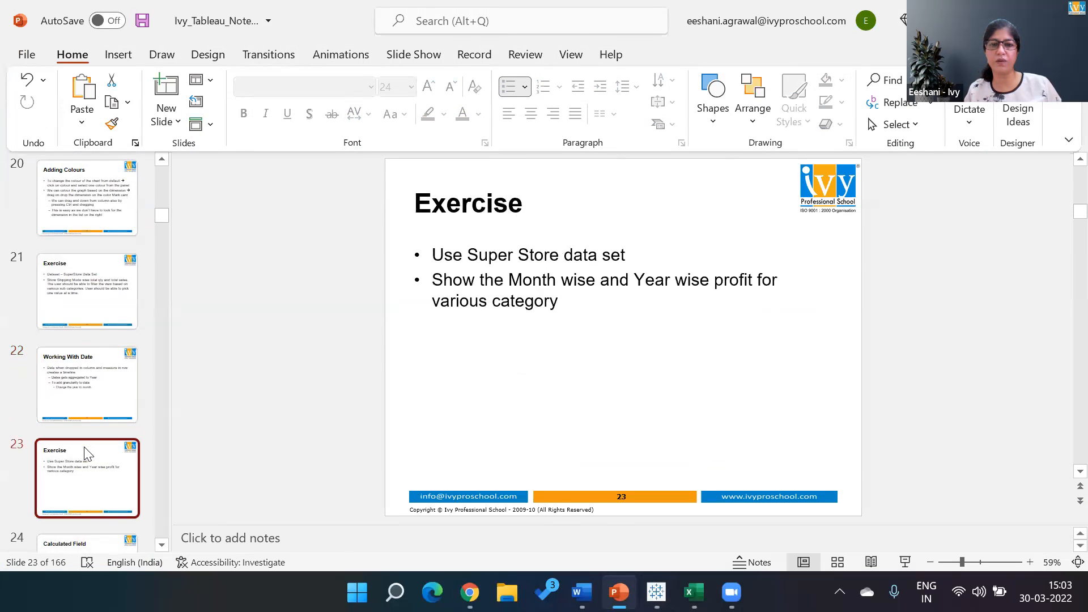
key(Down)
key(Up)
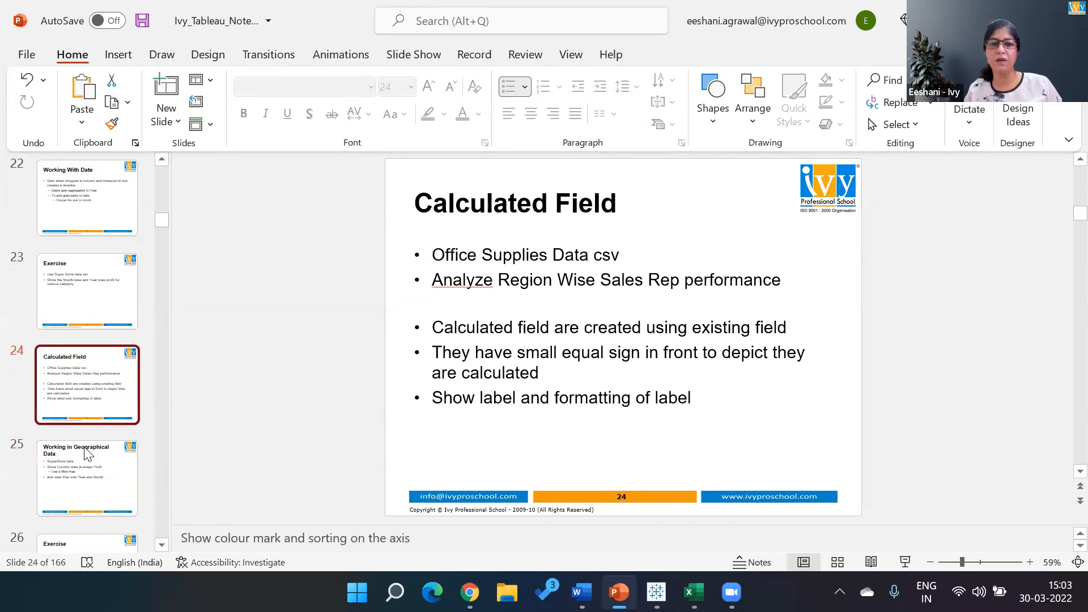
key(Down)
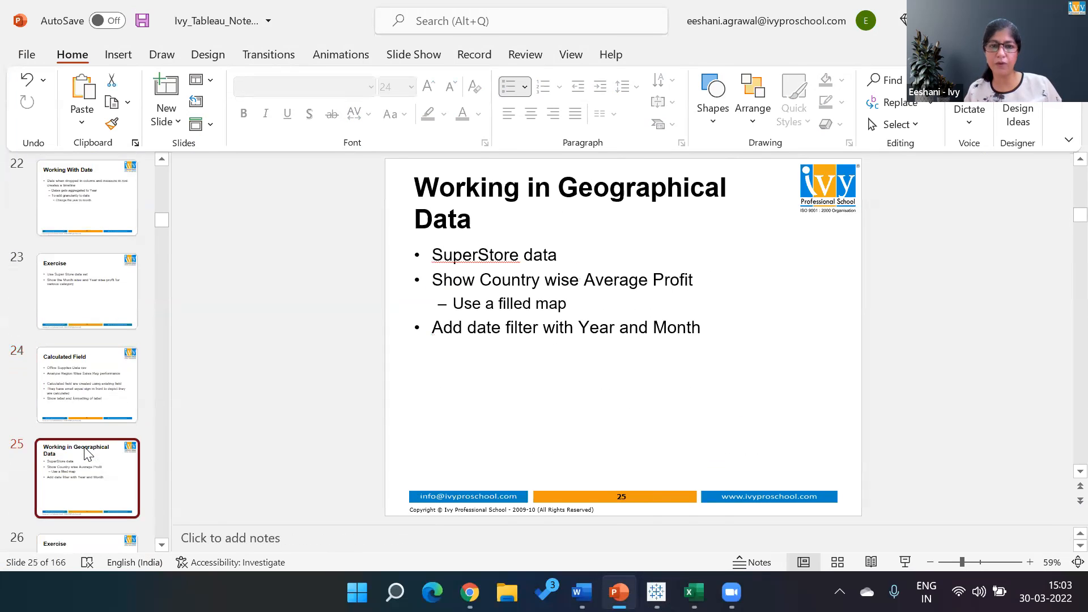
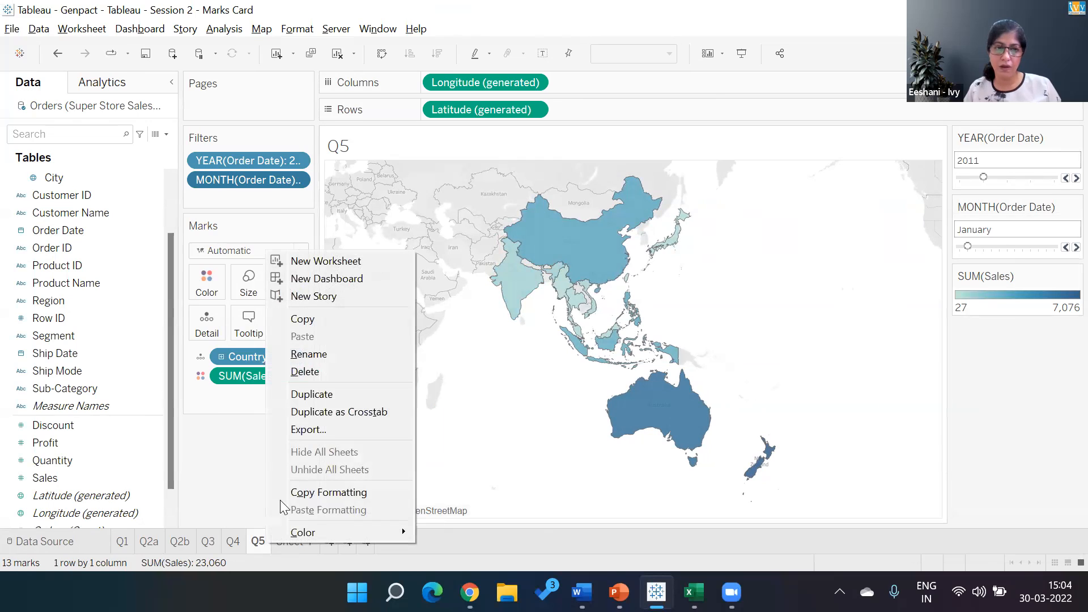
- Duplicate the Q5 worksheet with its filled sales map and filters
click(332, 394)
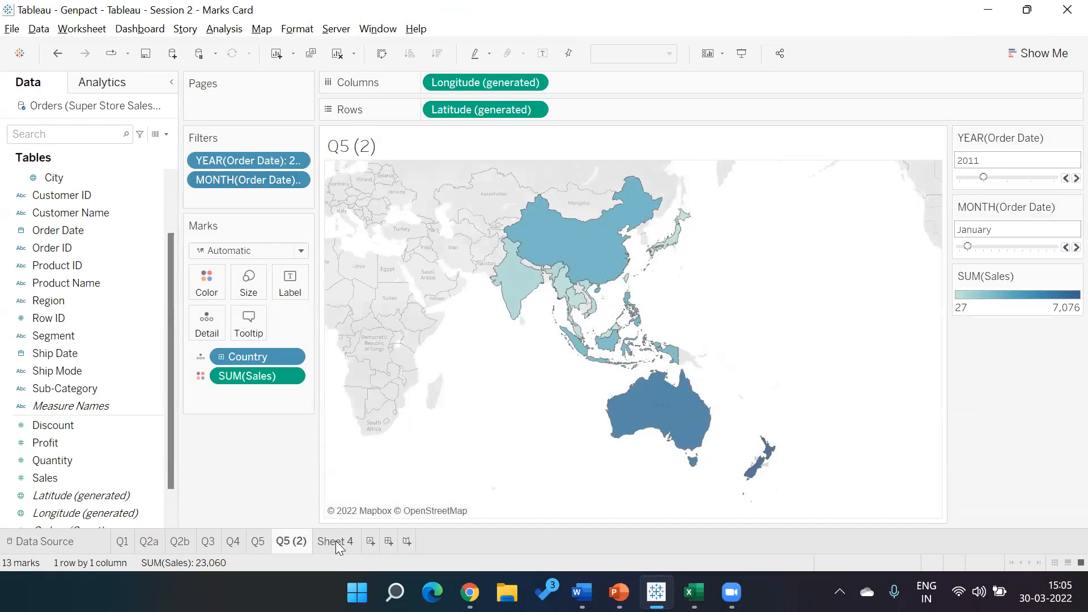
click(336, 541)
right_click(336, 542)
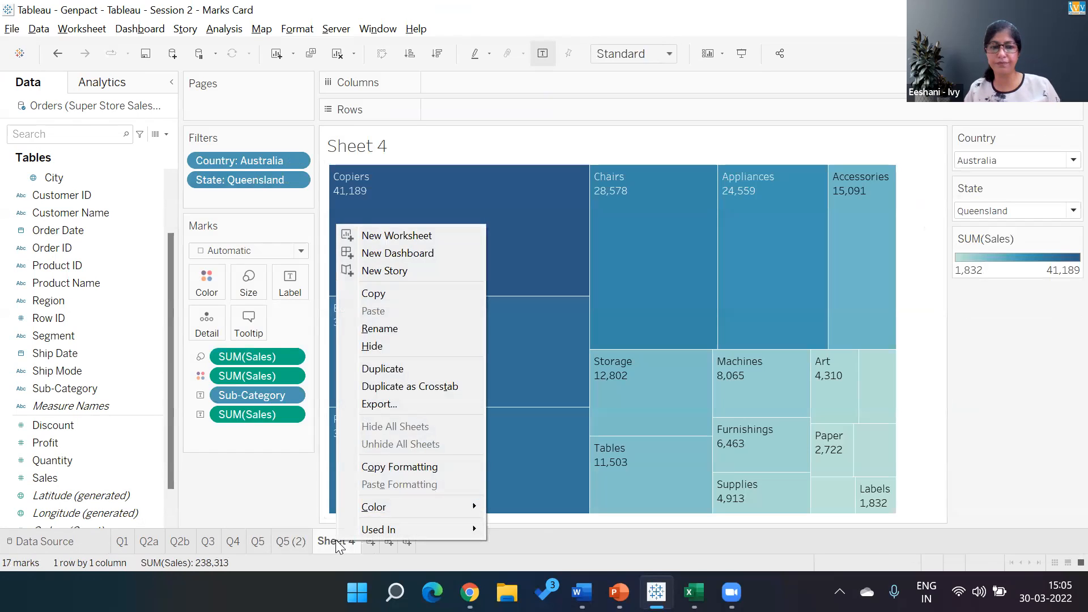
- Rename the duplicated worksheet as "Q5 - Animated"
click(304, 541)
double_click(304, 541)
click(304, 541)
key(BackSpace)
key(BackSpace)
key(BackSpace)
key(BackSpace)
text(-)
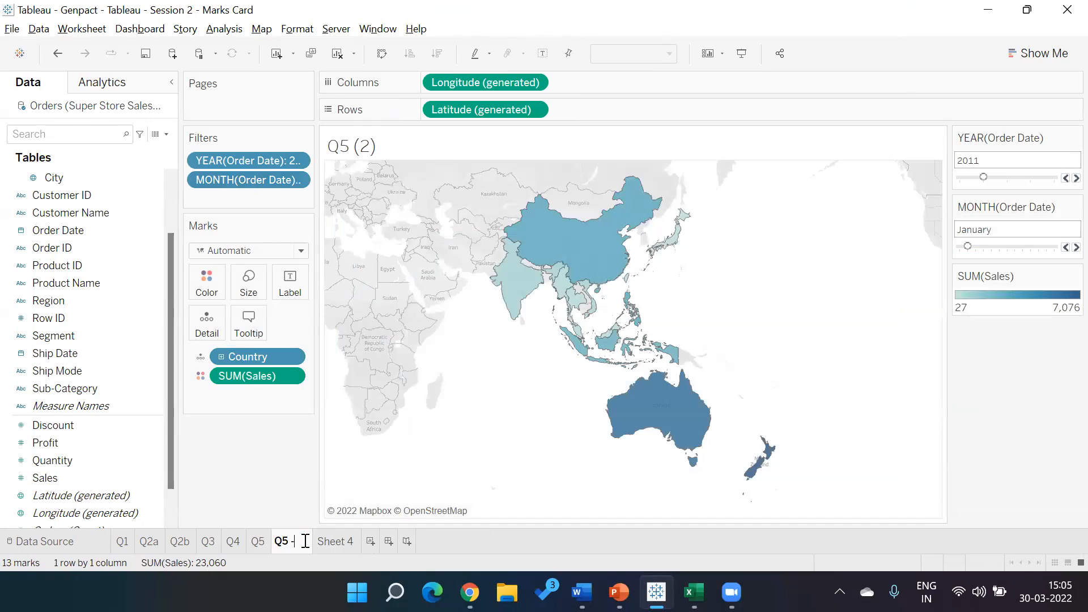
text( Anikated)
key(Return)
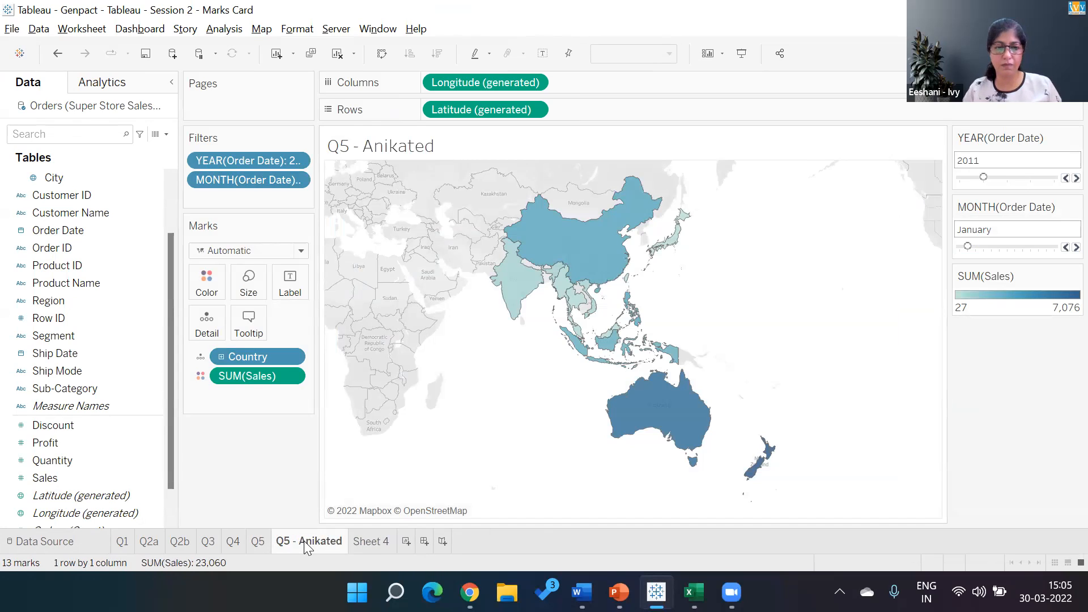
double_click(325, 542)
click(326, 540)
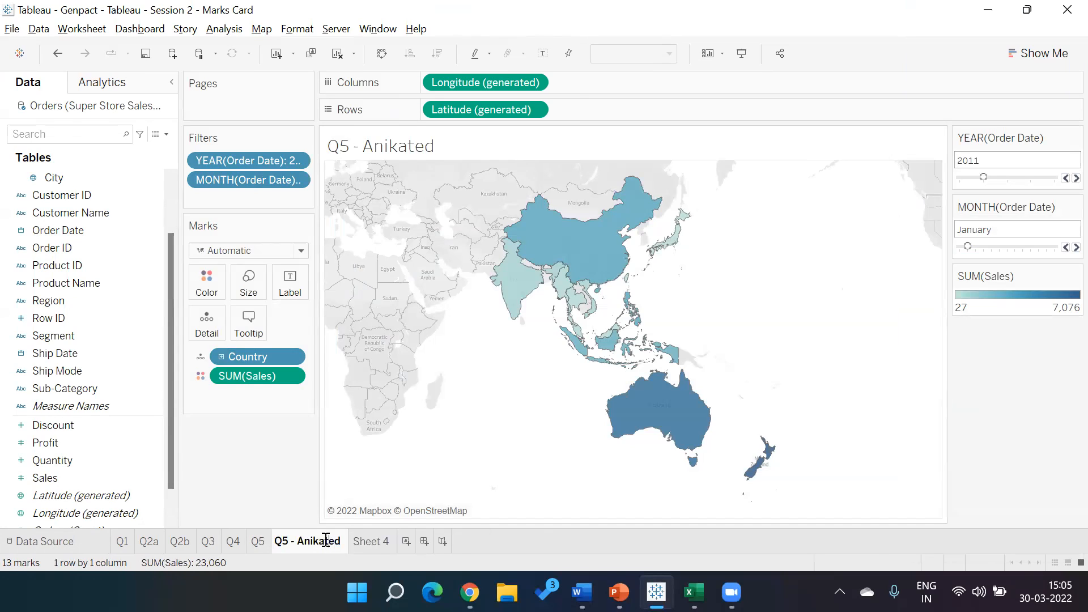
key(BackSpace)
text(m)
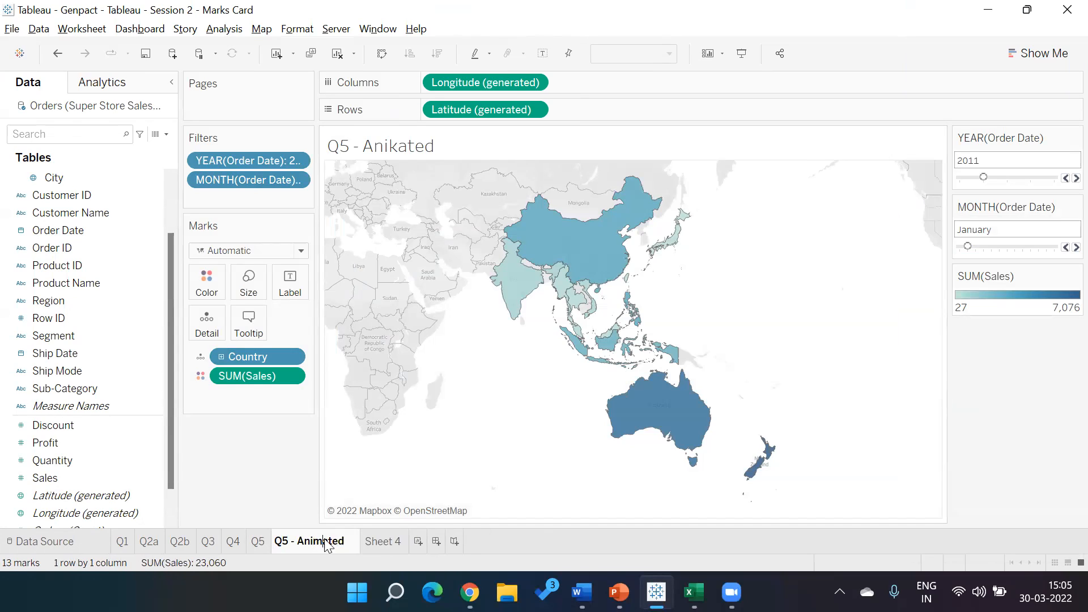
click(286, 473)
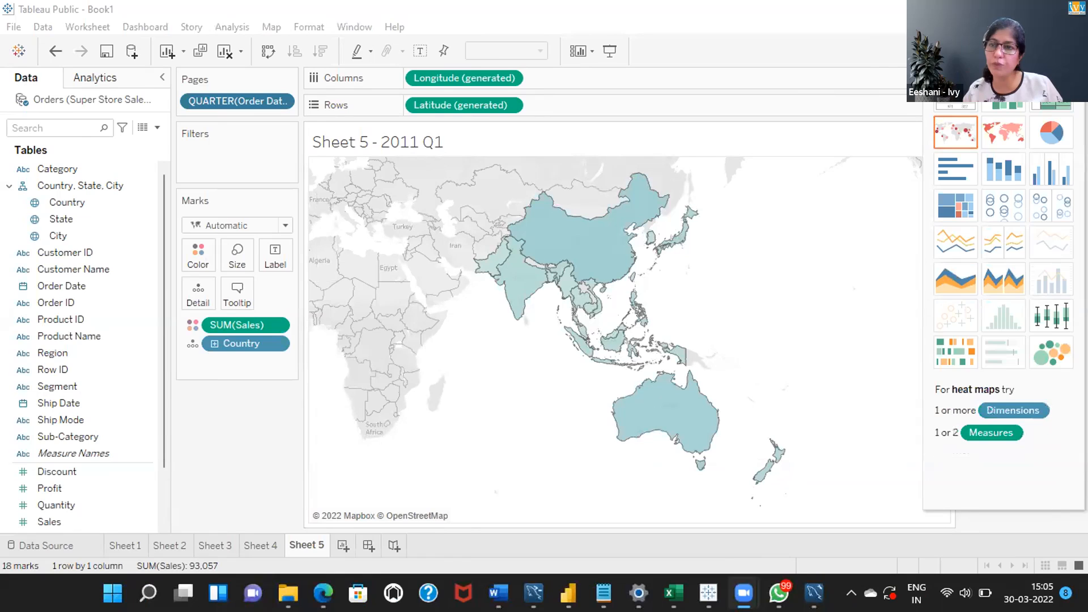
- Close Show Me on Sheet 5, play the quarterly sales map forward, stop it, and return to 2011 Q1
click(1053, 51)
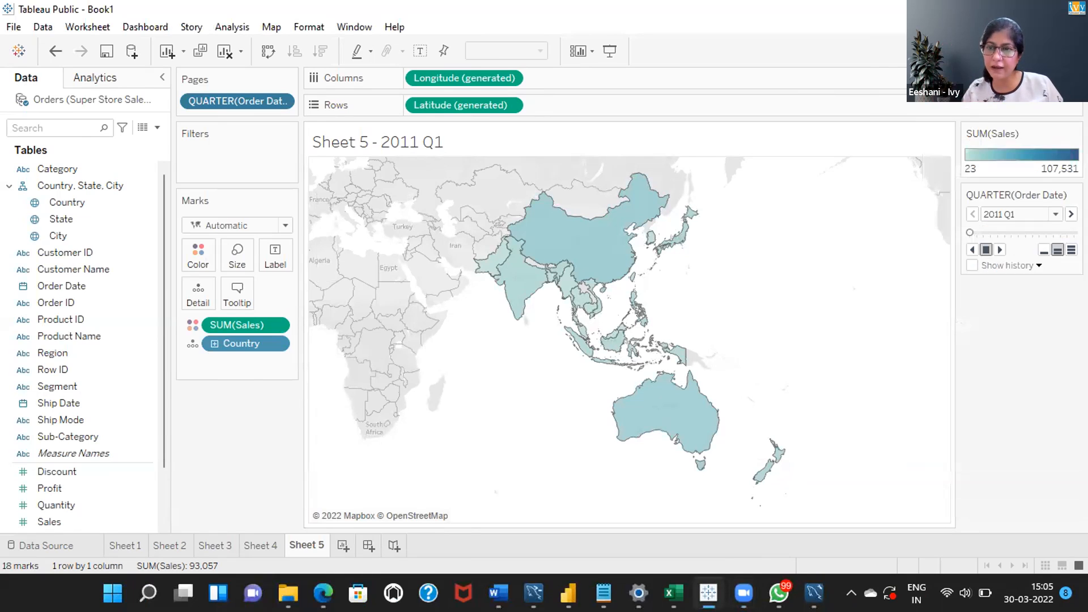
click(1000, 250)
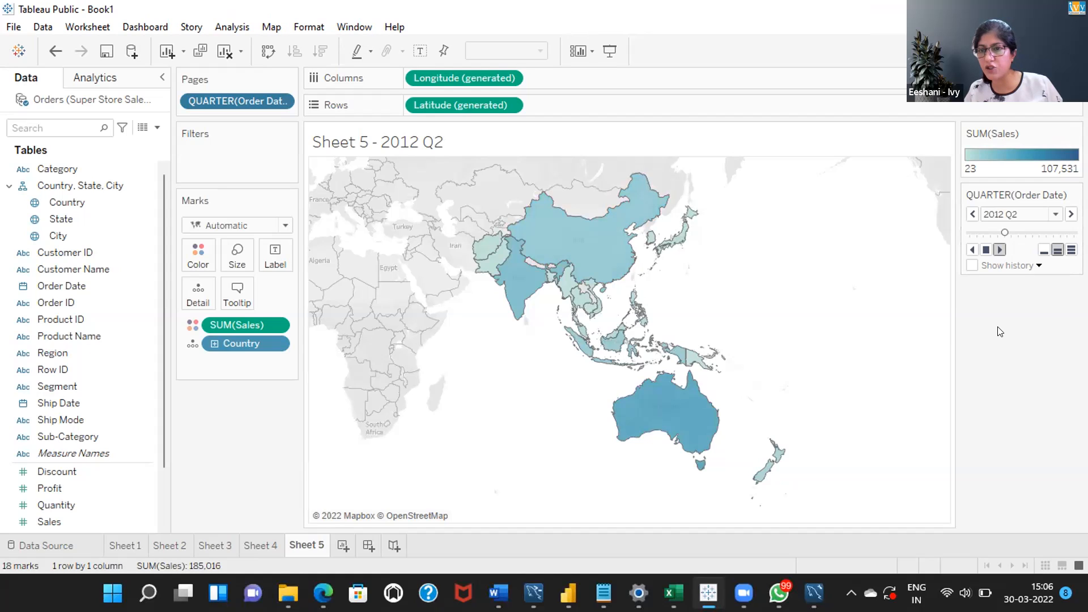
click(986, 250)
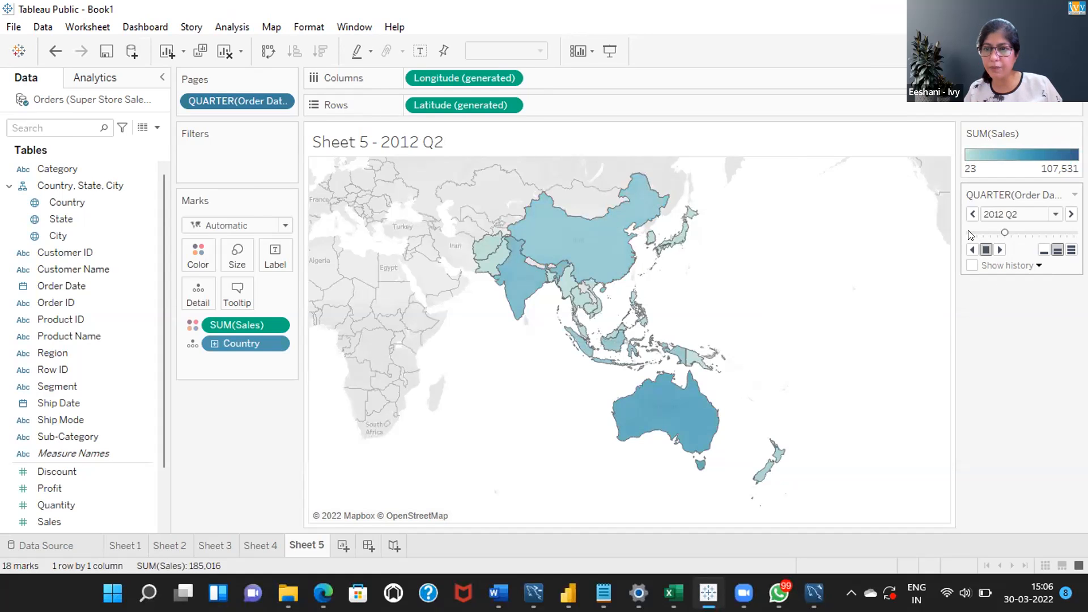
click(970, 233)
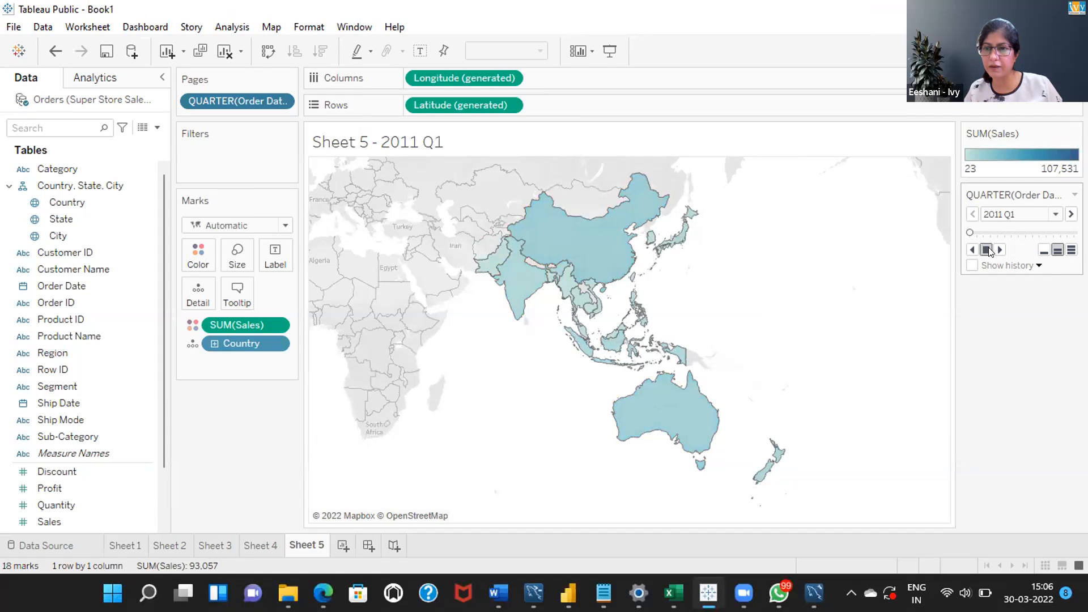
- Play the quarterly map animation forward from 2011 Q1 and set the playback speed to the fastest option
click(999, 250)
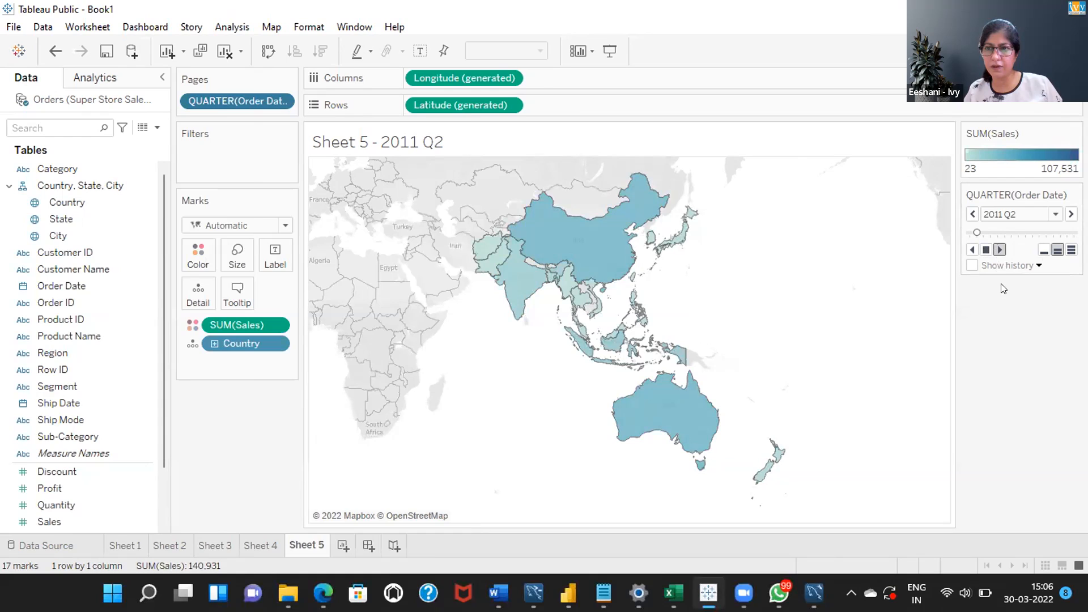
click(999, 250)
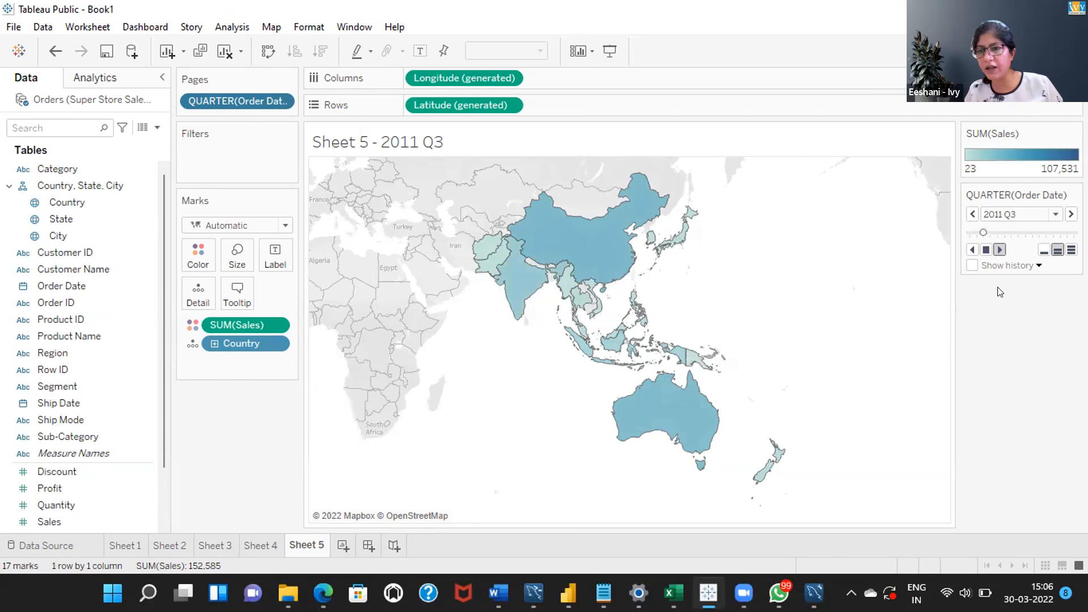
click(1069, 250)
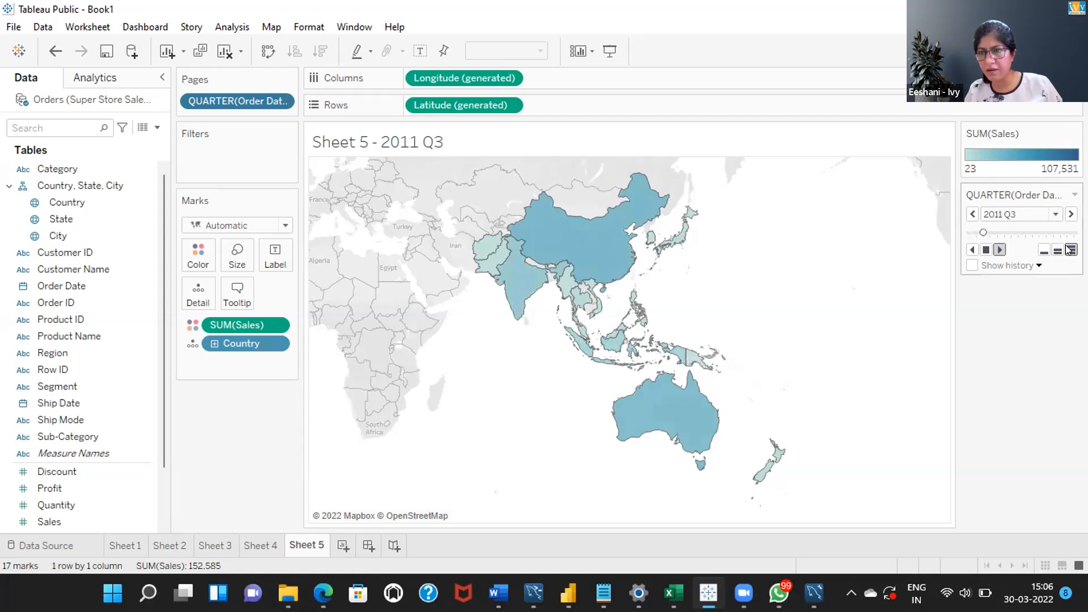
click(999, 250)
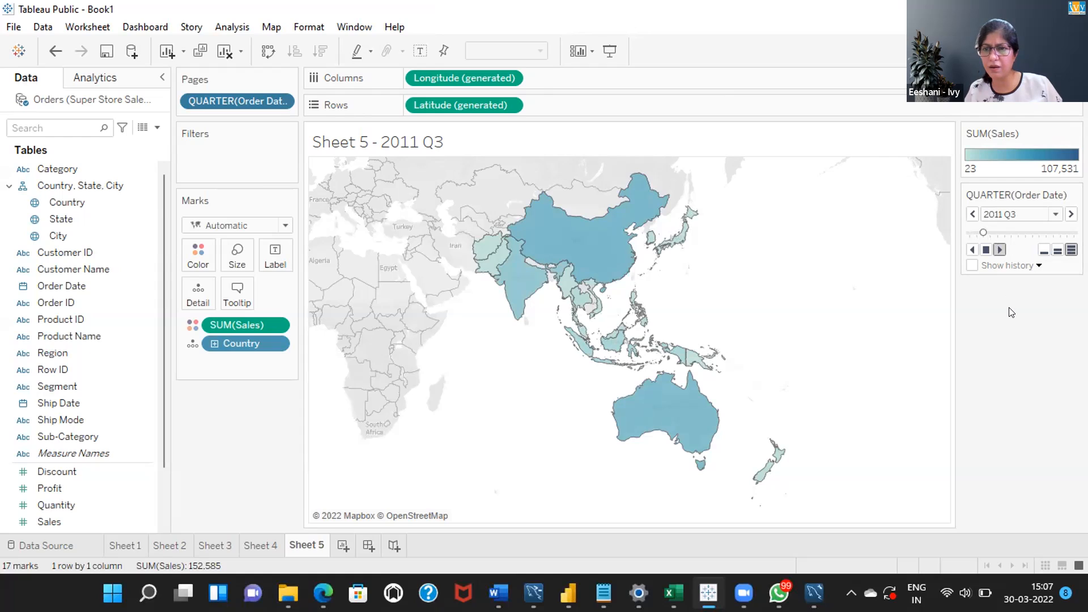
click(1000, 250)
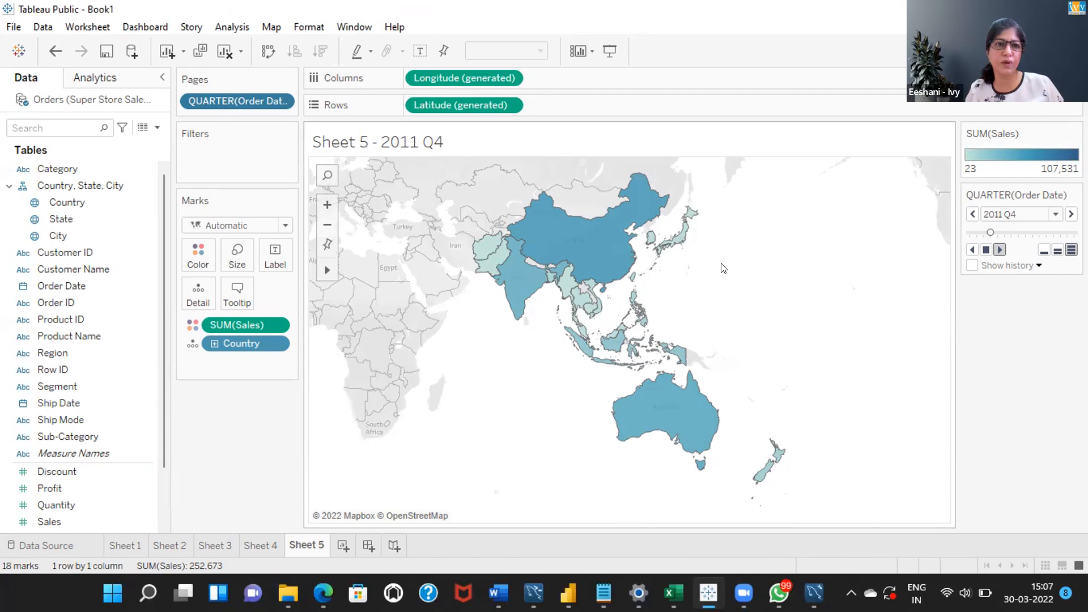
- Review the workbook's animation settings, choosing the 0.30 seconds (Fast) default duration
click(107, 33)
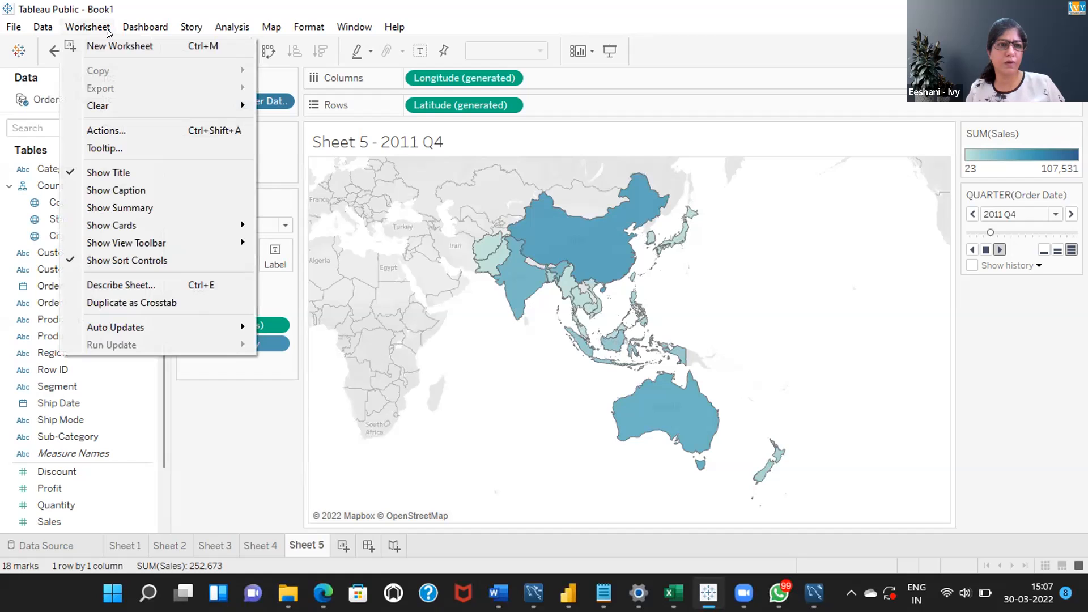
mouse_move(238, 32)
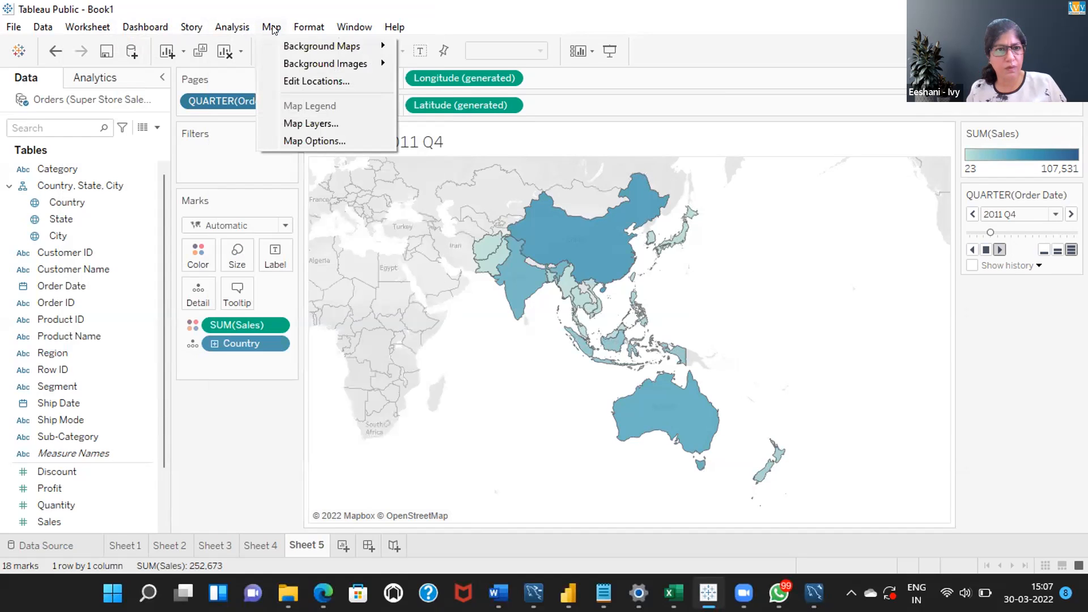
mouse_move(296, 28)
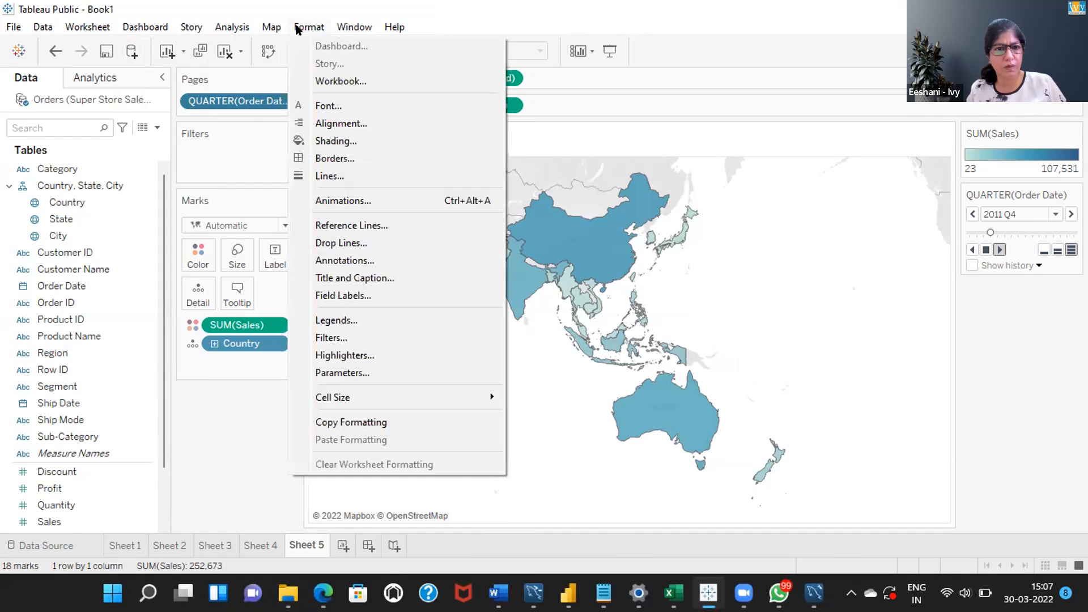
click(333, 199)
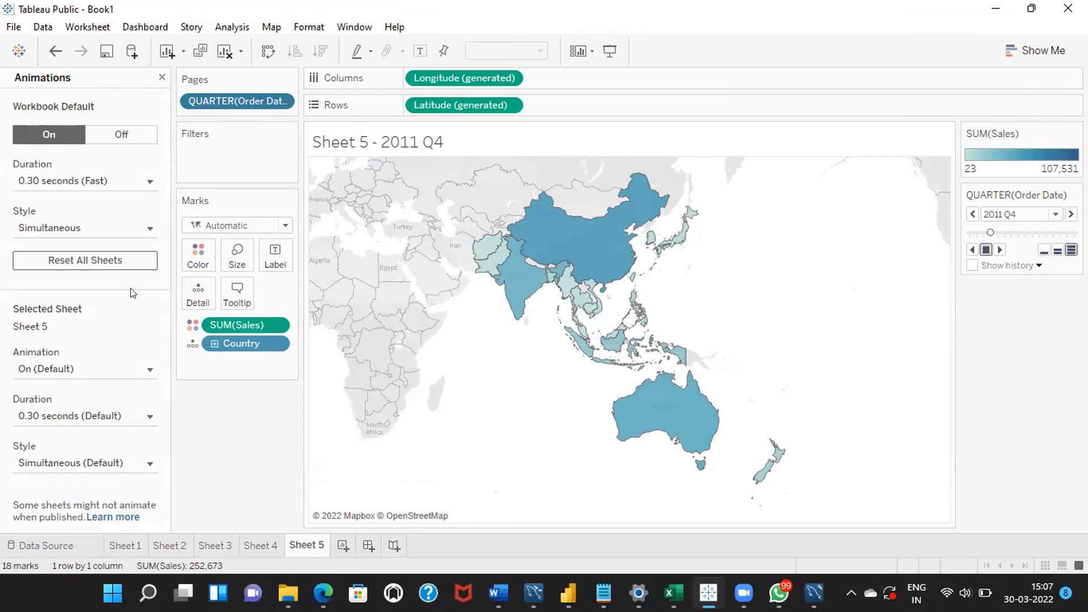
click(148, 183)
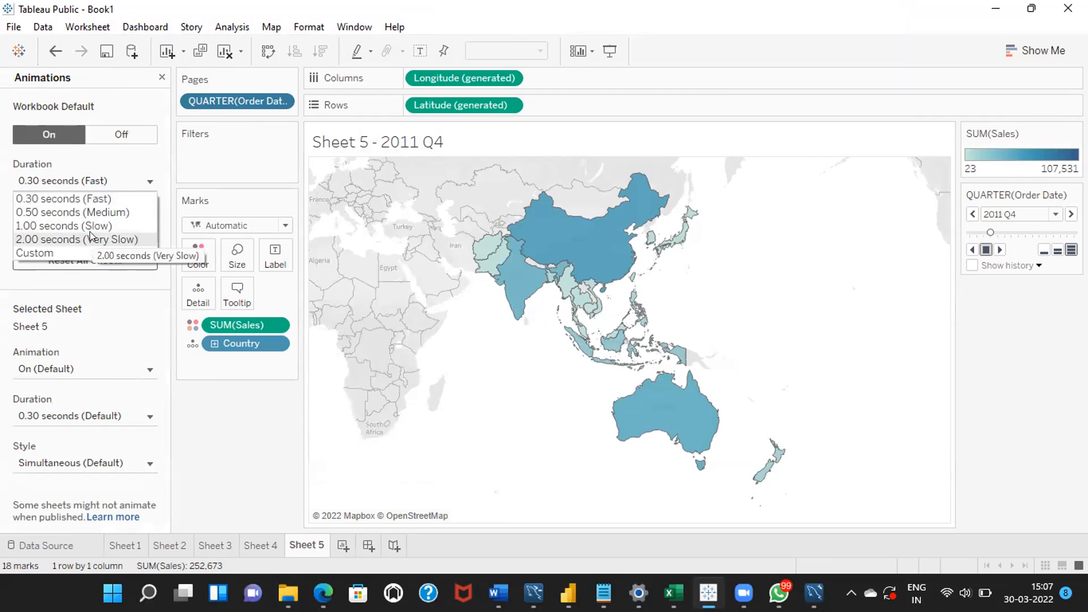
click(72, 200)
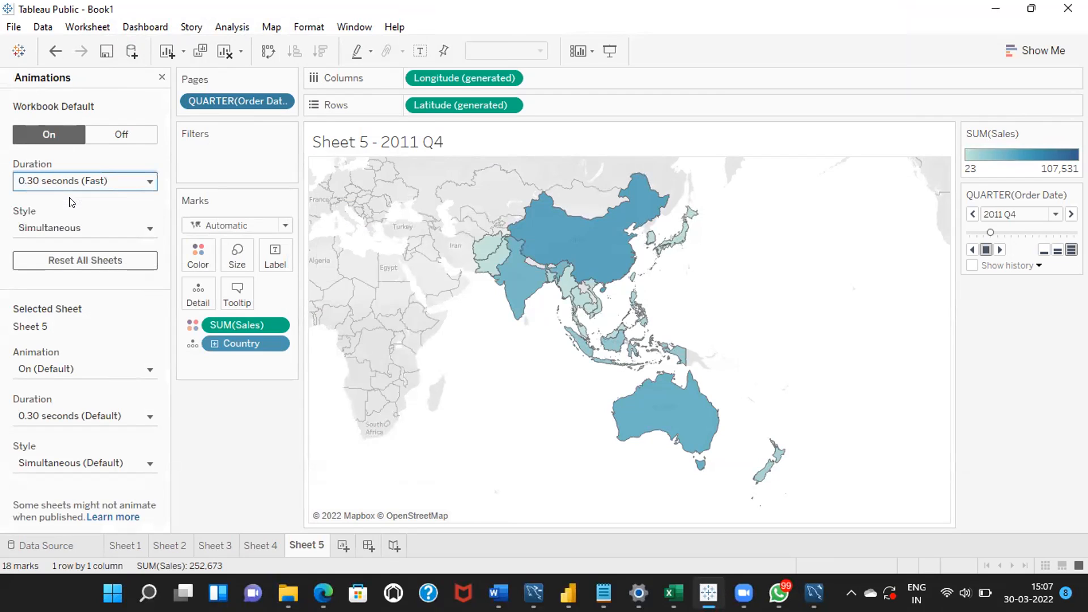
click(156, 77)
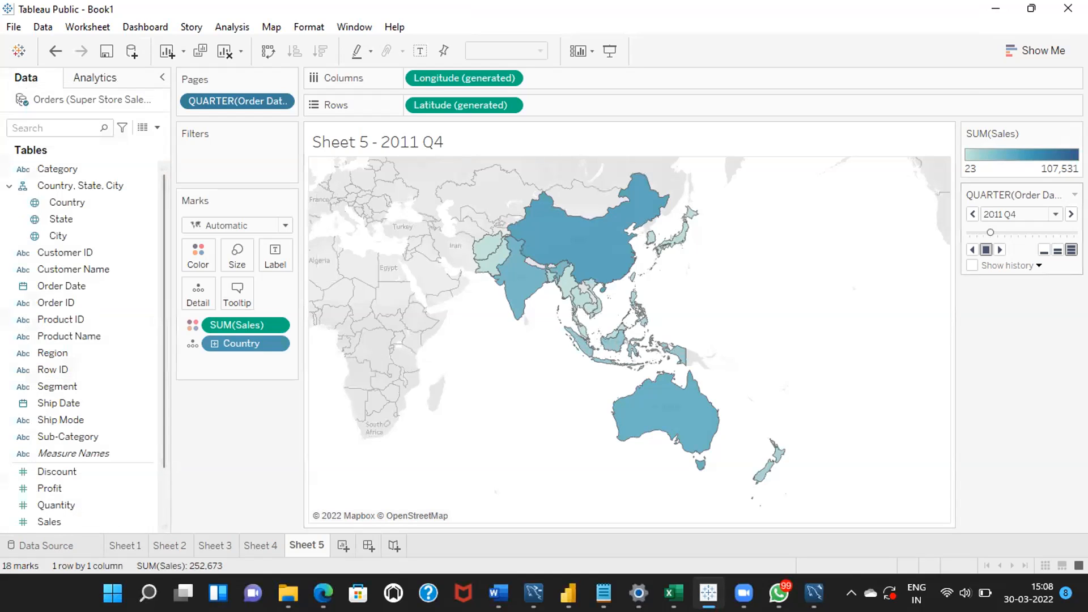
- Keep the Pages order date at the year-and-quarter level and replay the map animation from the first quarter
click(282, 97)
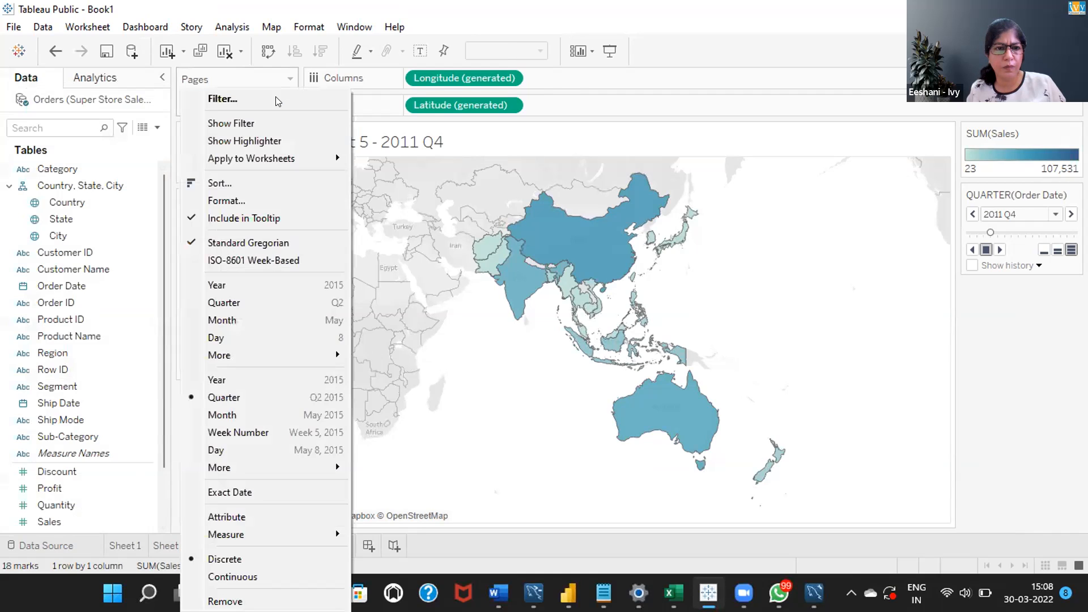
click(260, 397)
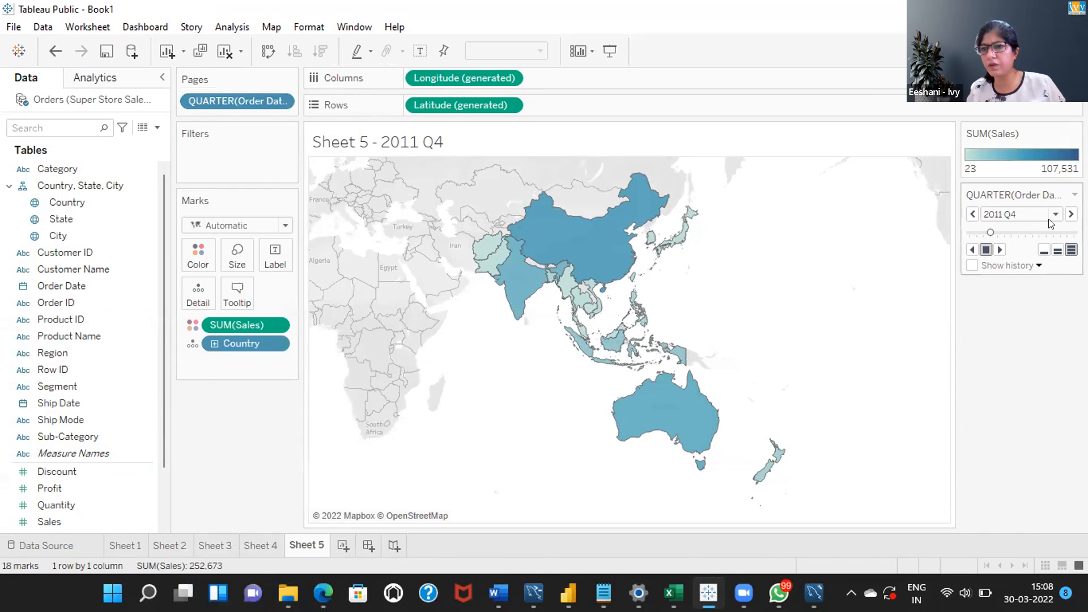
drag(990, 233, 951, 238)
click(998, 250)
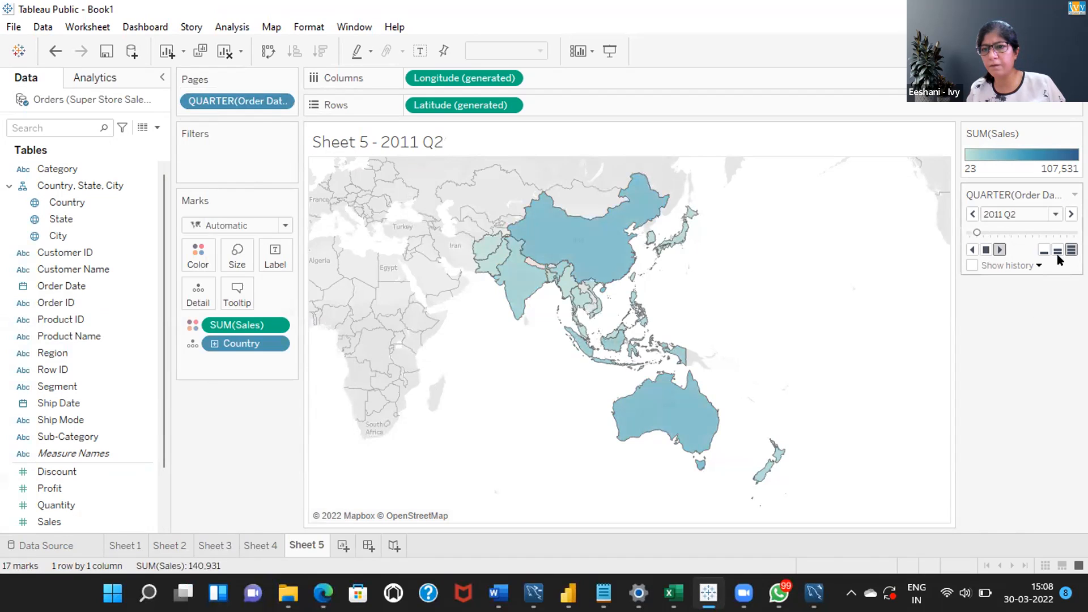
- Turn on Loop Playback for the quarter page control and play the map animation forward
click(1075, 194)
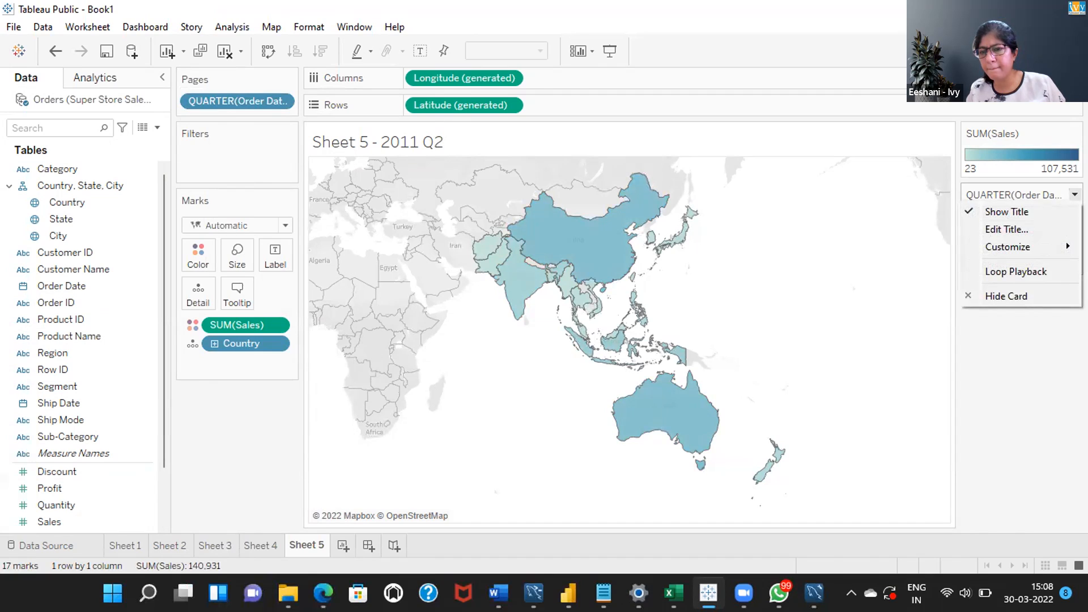
click(990, 273)
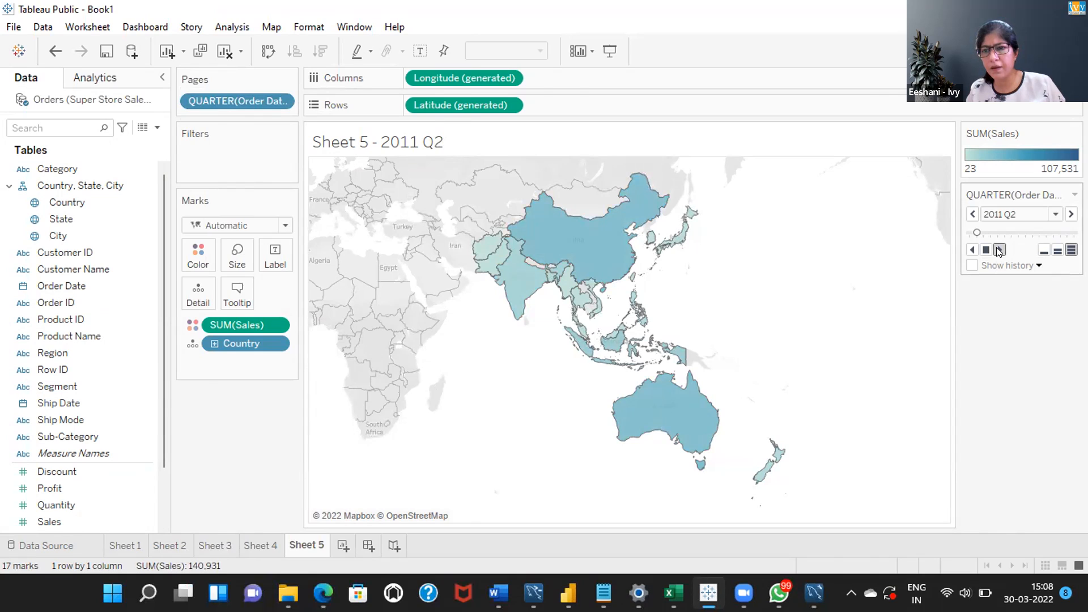
click(999, 250)
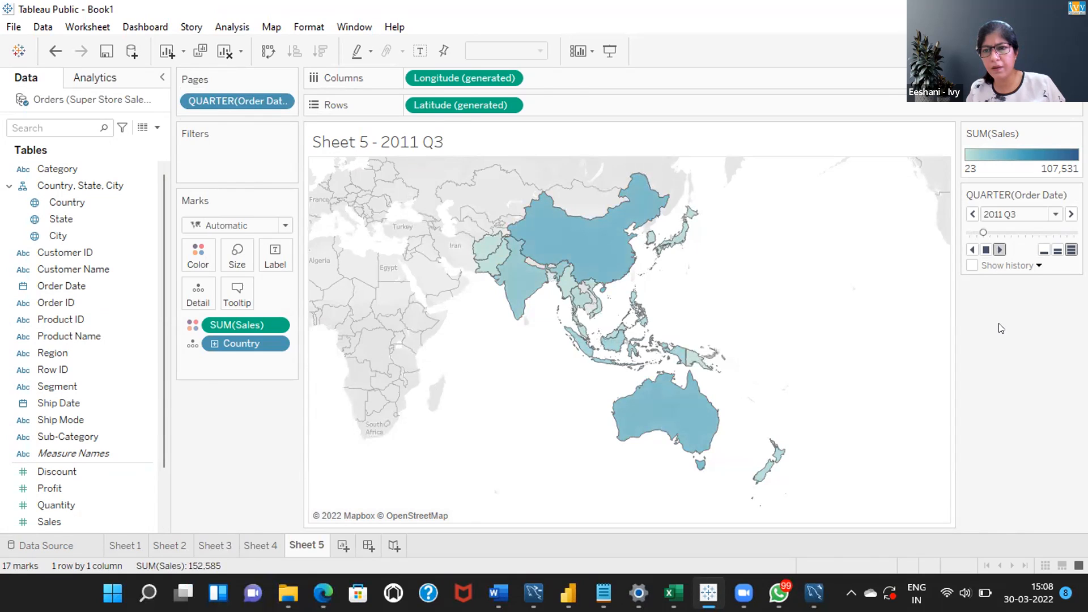
click(987, 249)
click(998, 250)
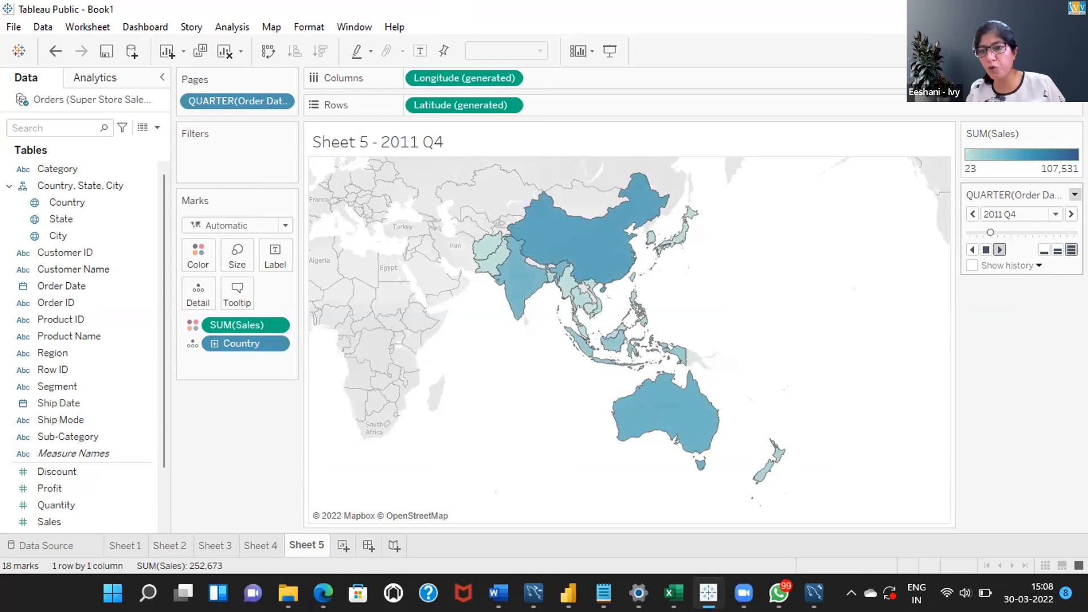
- Examine the quarter page control's customization options, and play the map animation backward and forward
click(1075, 194)
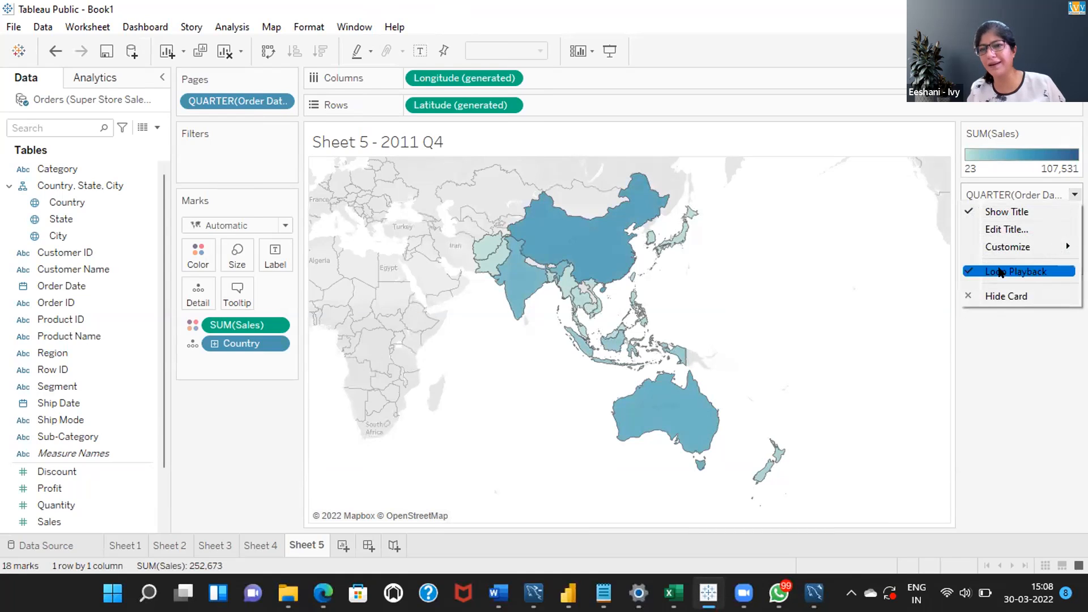
mouse_move(998, 250)
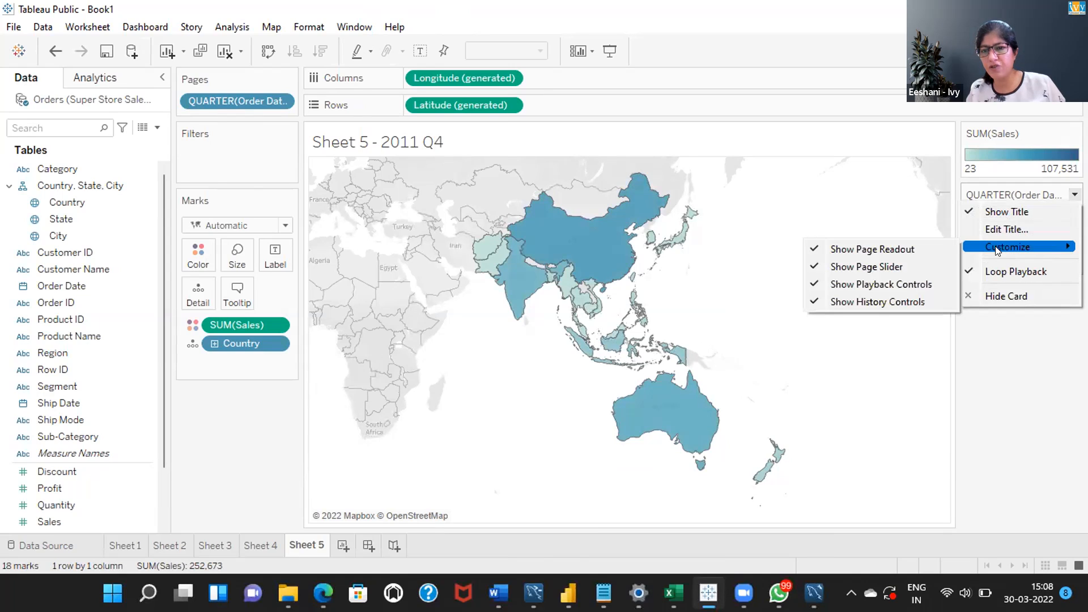
click(1019, 326)
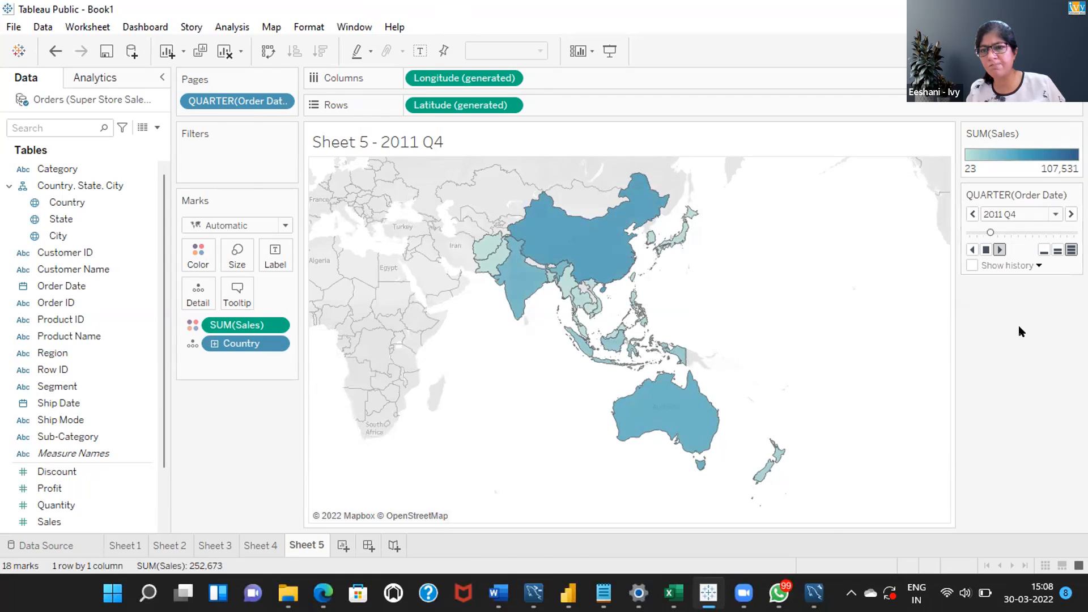
click(971, 250)
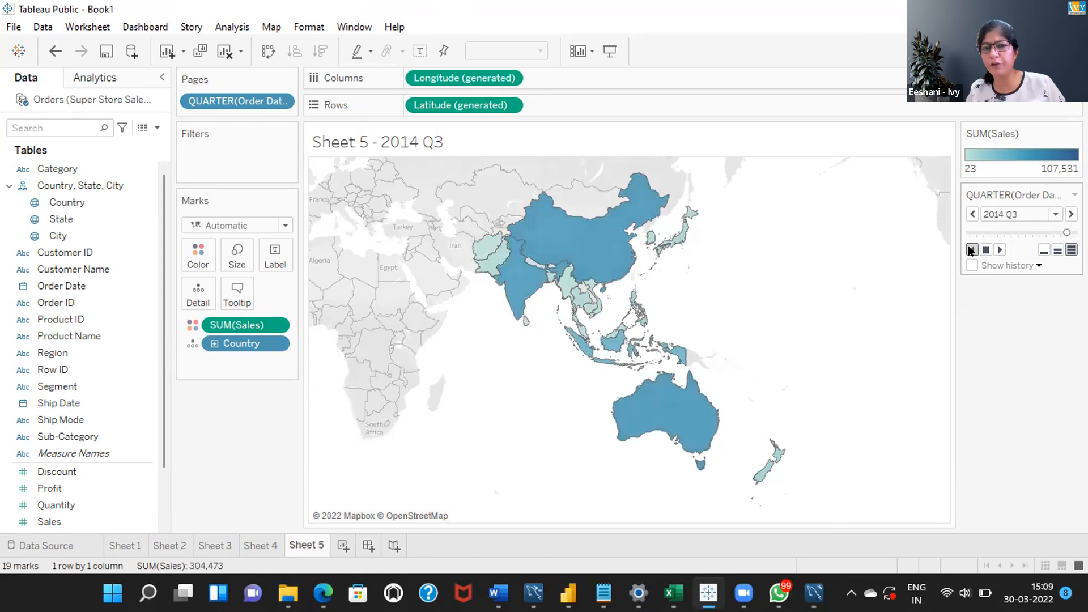
click(999, 250)
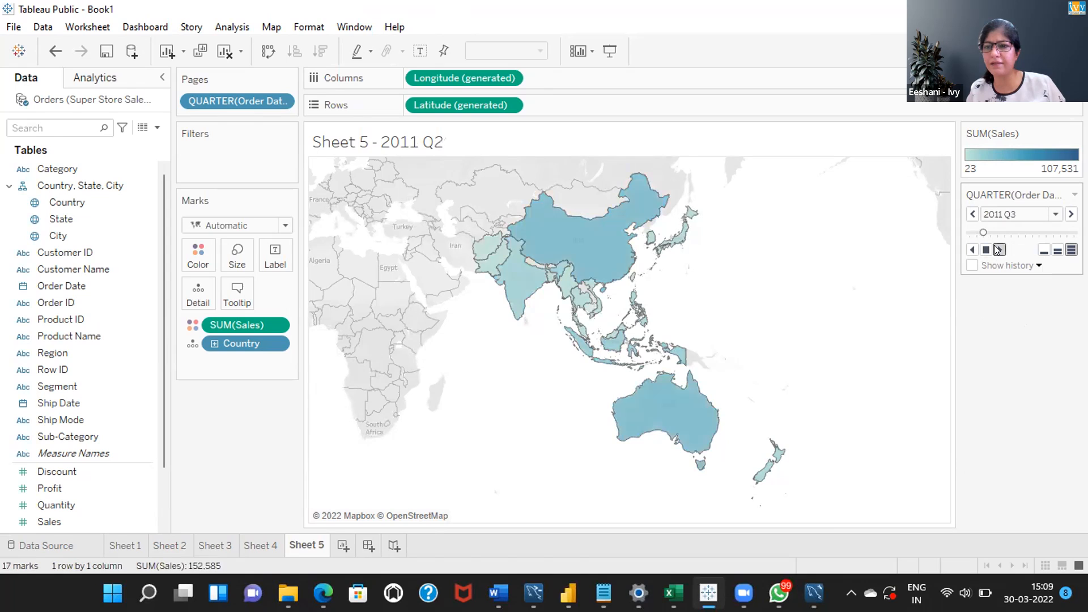
- Set the quarter page control's playback to normal speed and examine its Show history options
click(1056, 251)
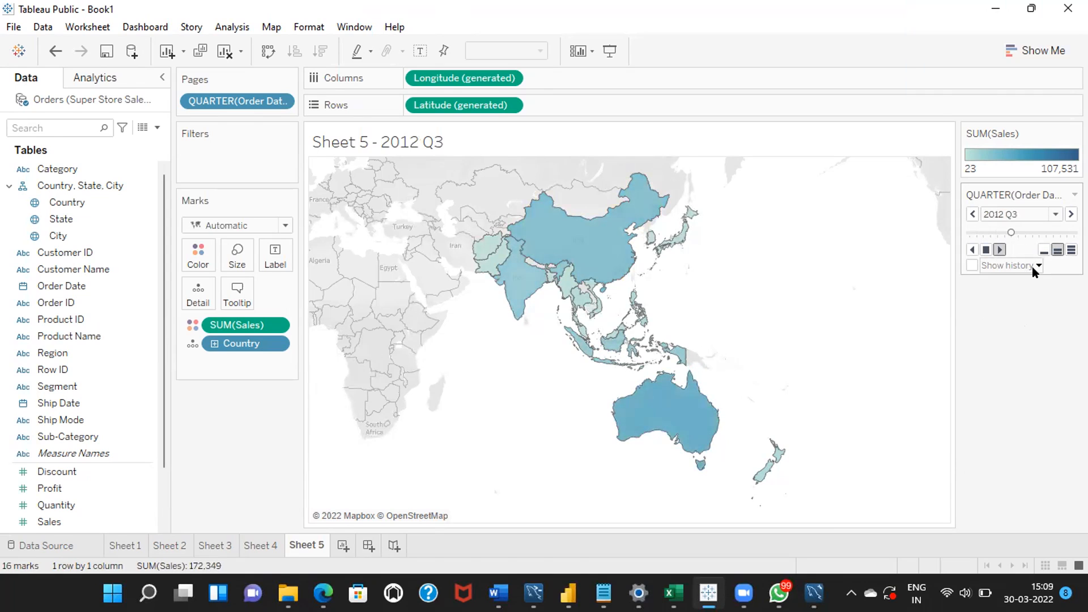
click(1033, 267)
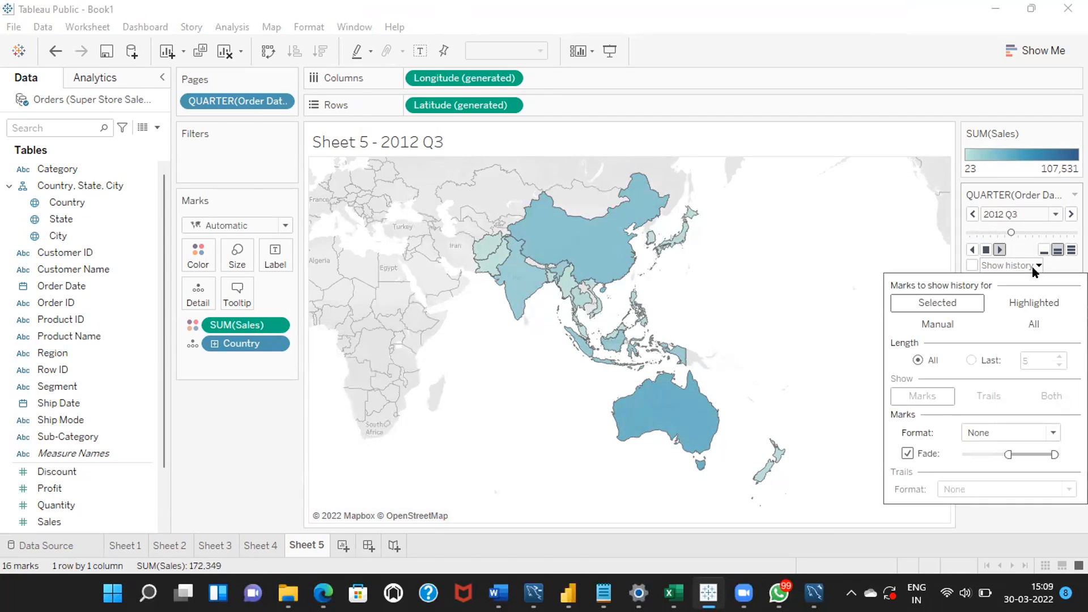
click(864, 274)
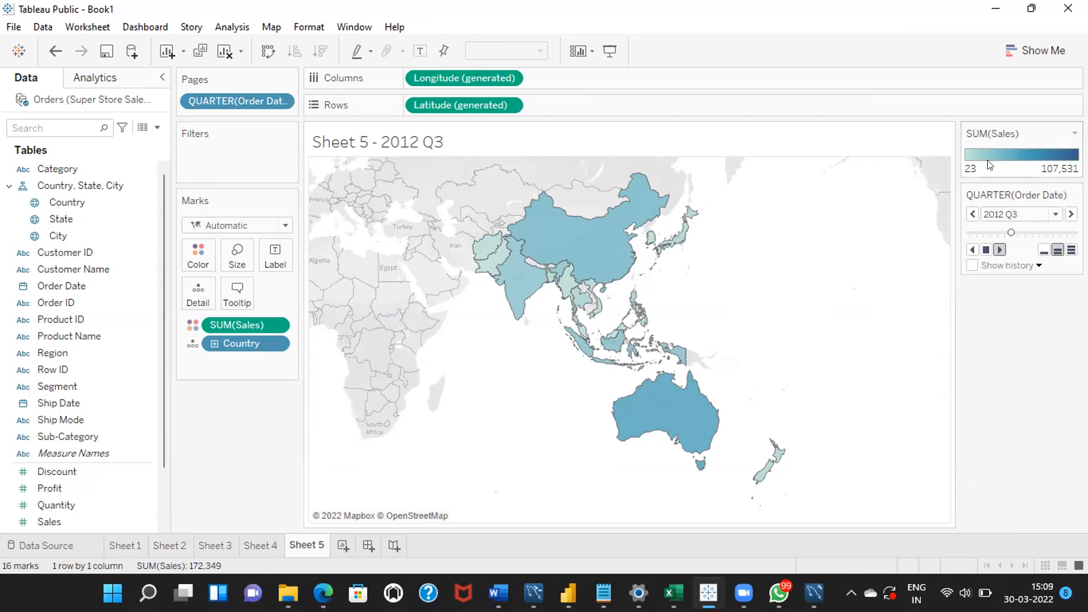
- Look back through the map, line chart and ship mode views on Sheets 4, 3 and 2
click(268, 542)
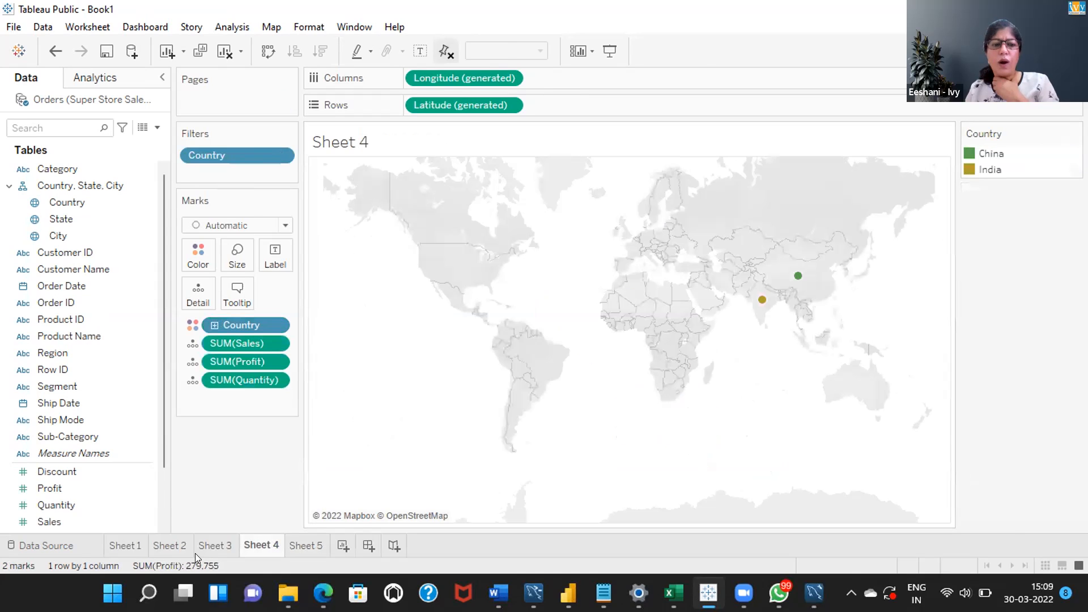
click(218, 544)
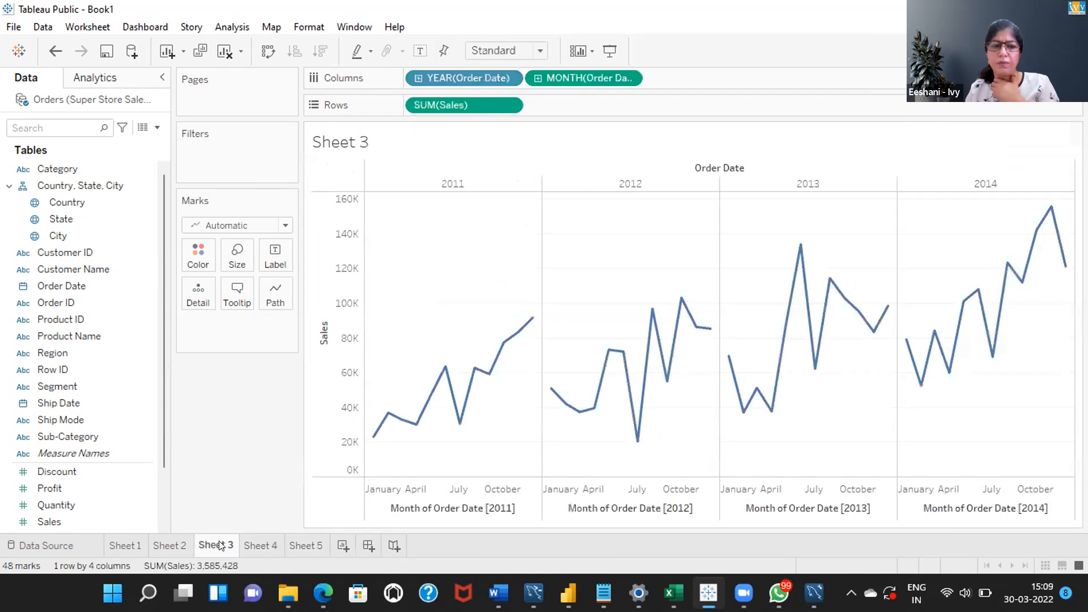
click(173, 546)
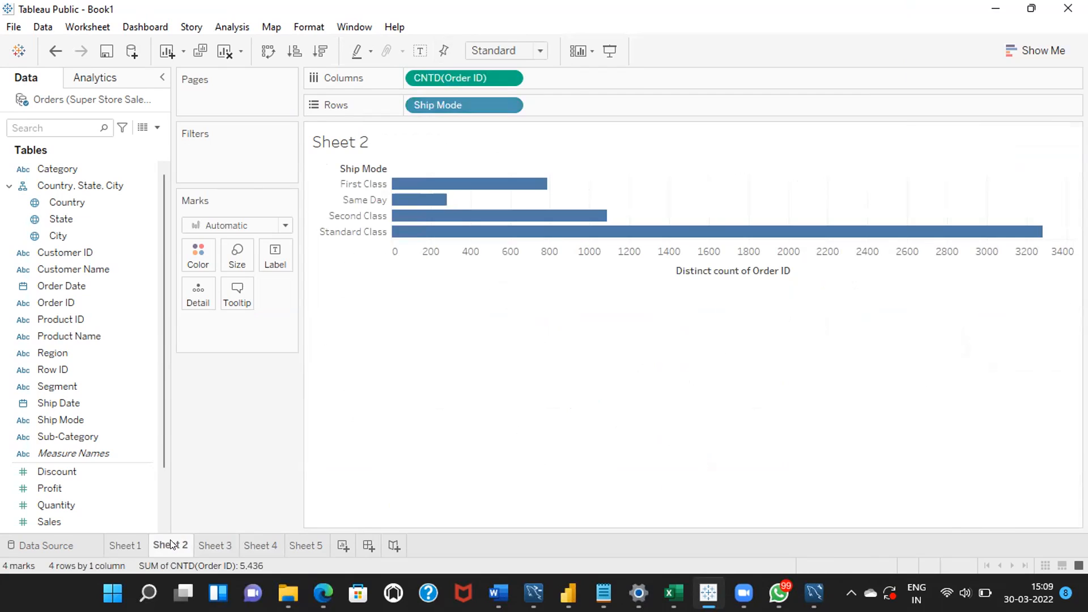
click(221, 545)
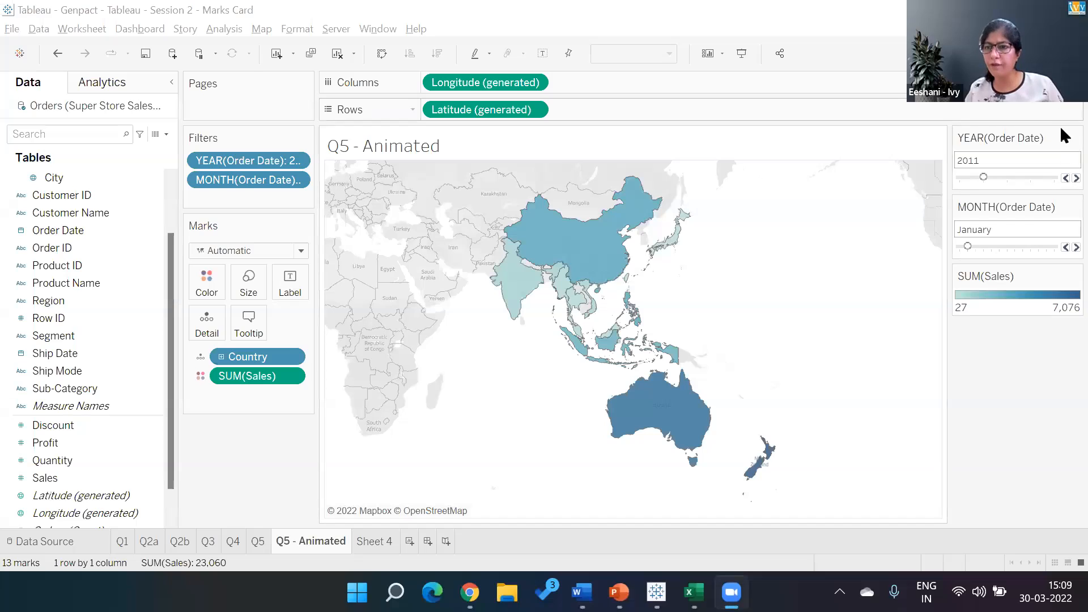
- In the Session 2 - Marks Card workbook, apply the Q5 - Animated sheet's YEAR(Order Date) filter to worksheet Q1 as well
click(1075, 138)
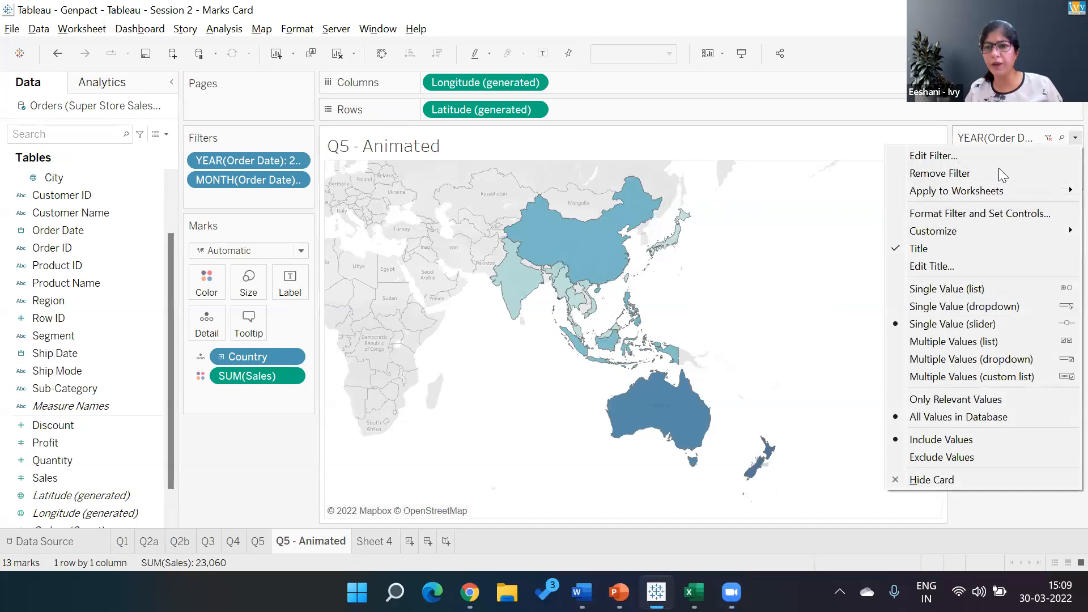
mouse_move(949, 192)
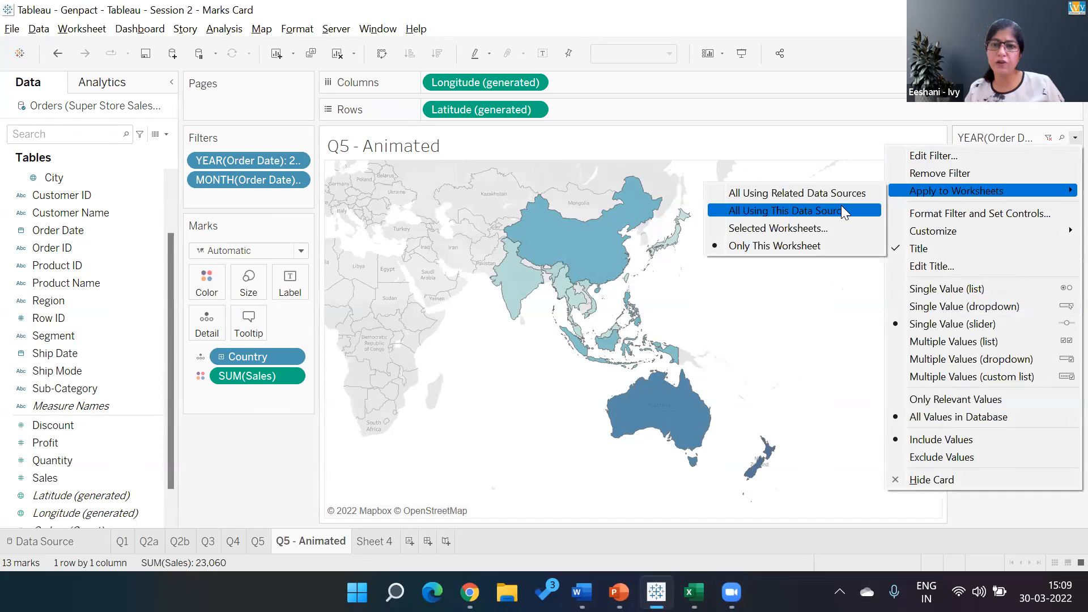
click(810, 225)
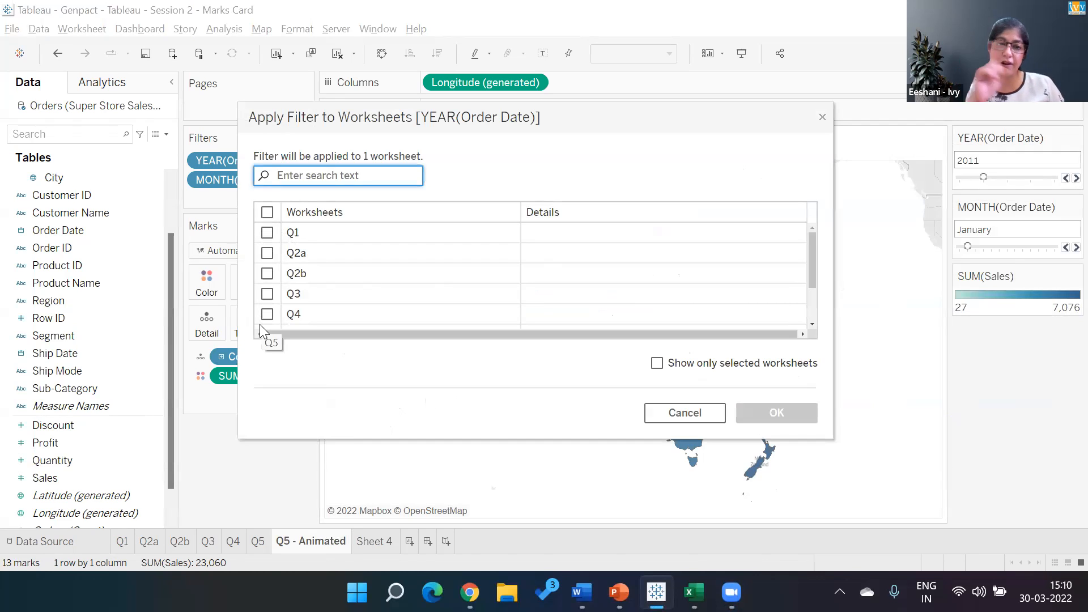
click(266, 234)
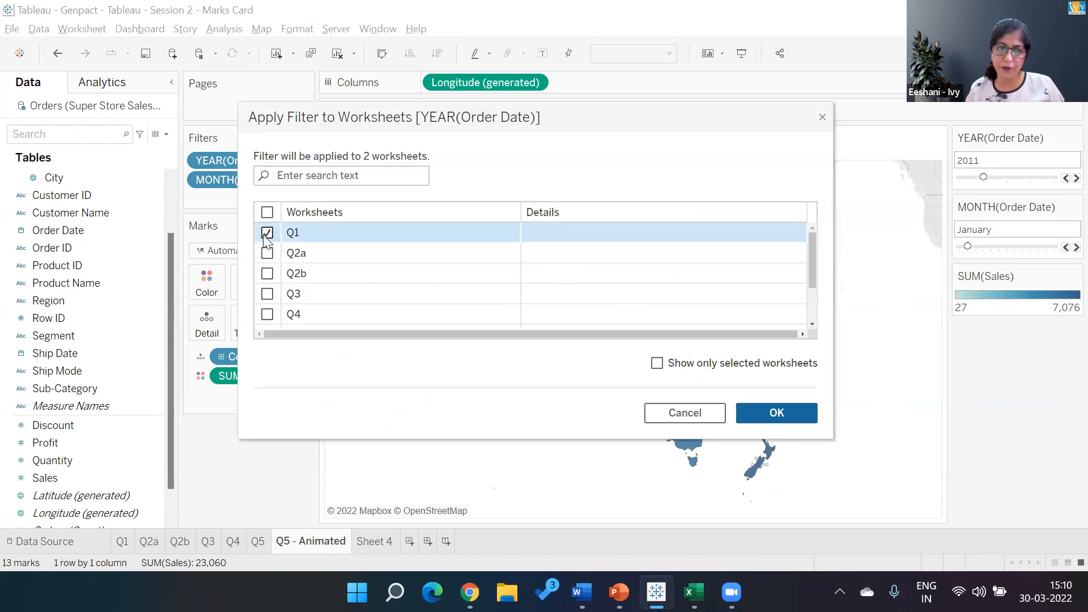
click(769, 412)
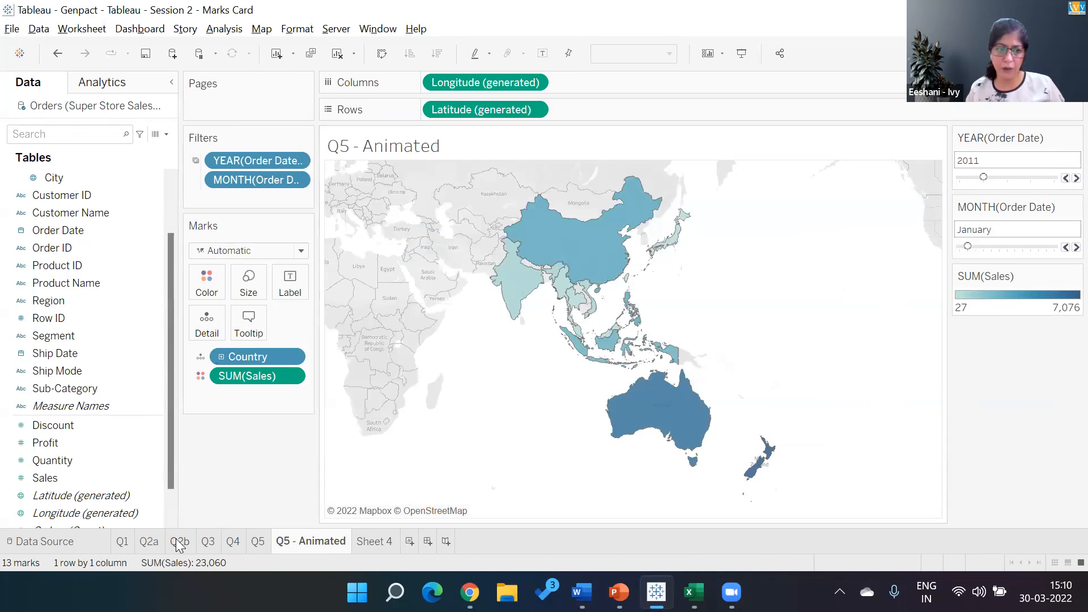
- Check the filters on sheets Q1, Q4 and Q5, advance Q5's order year to 2012, and return to Q1
click(122, 541)
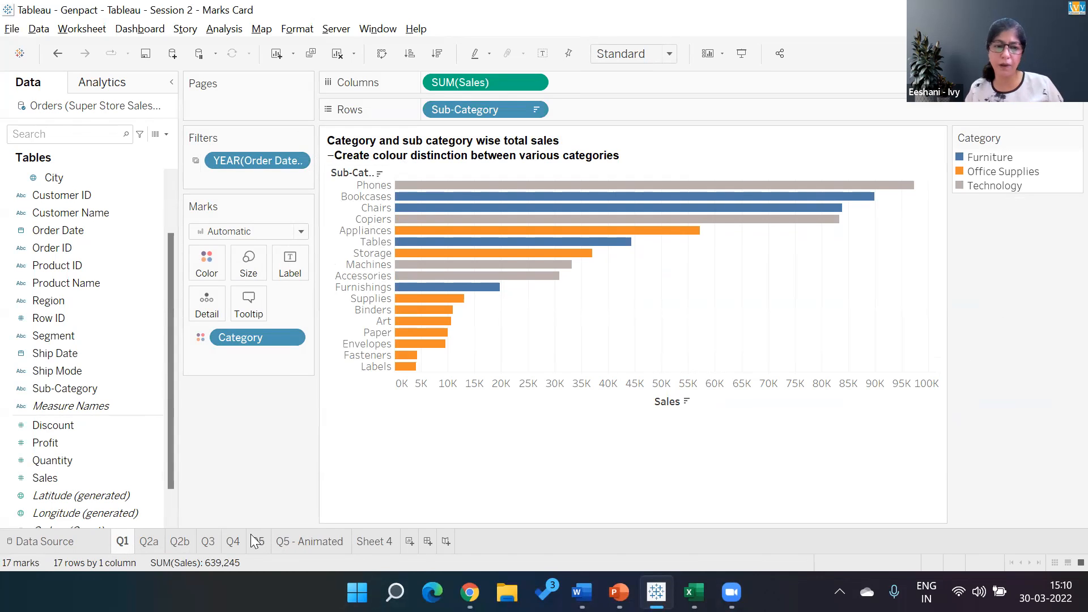
click(226, 545)
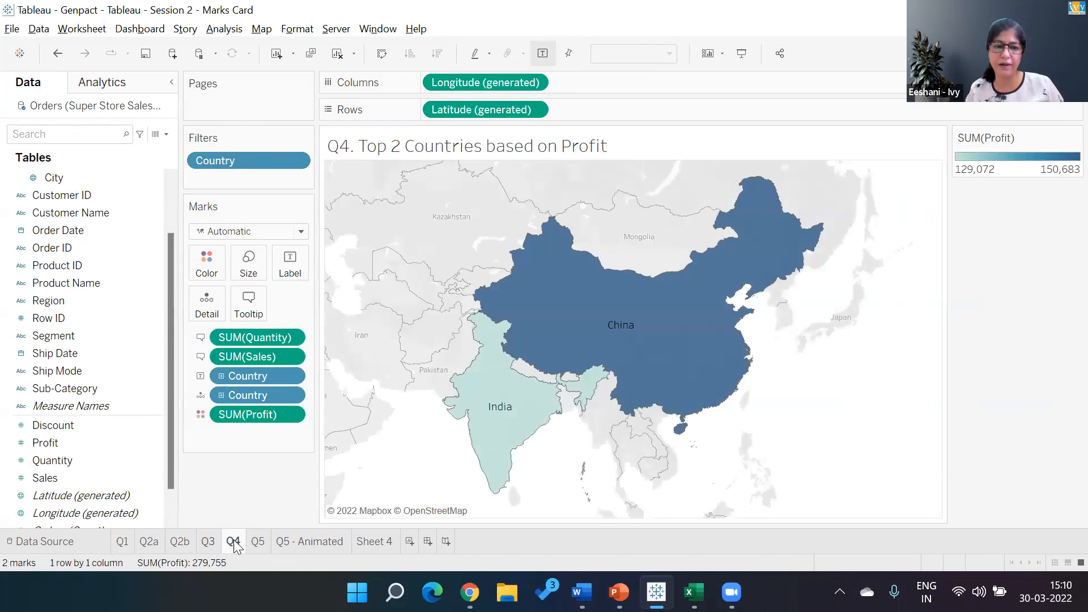
click(257, 543)
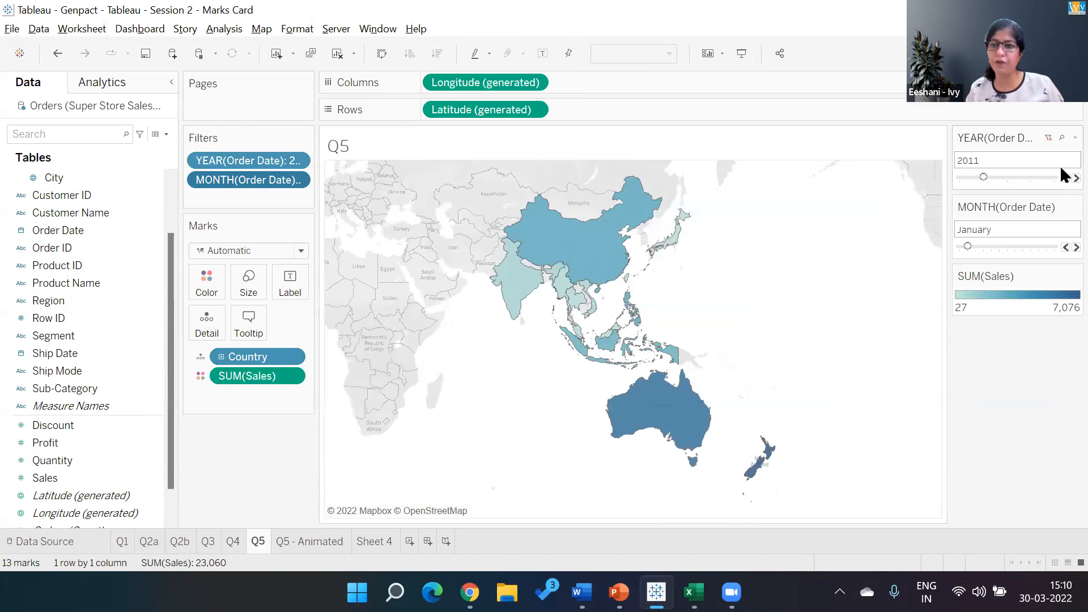
click(1076, 178)
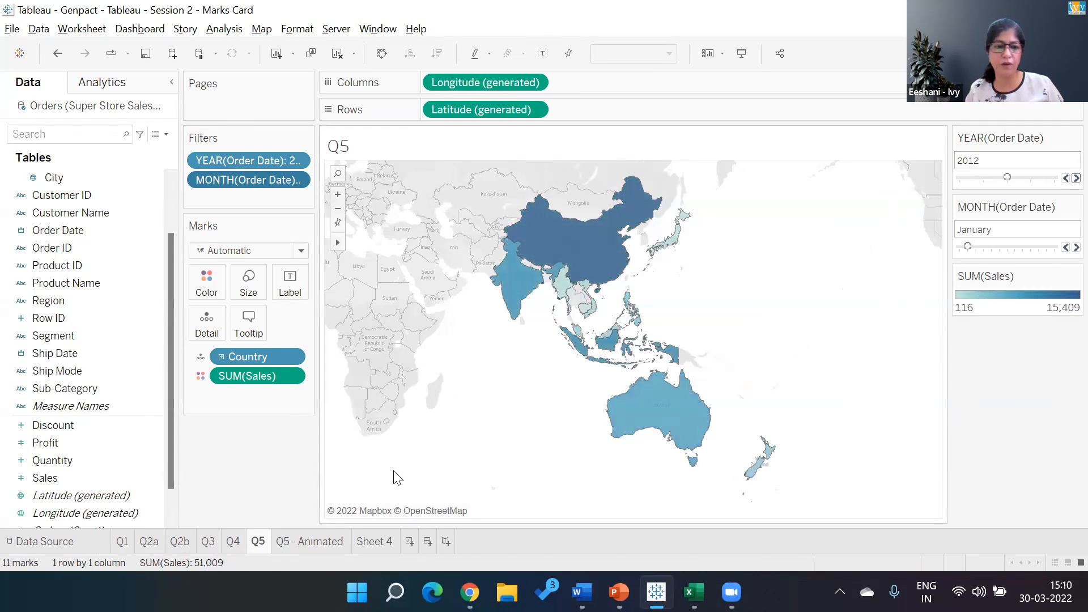
click(121, 541)
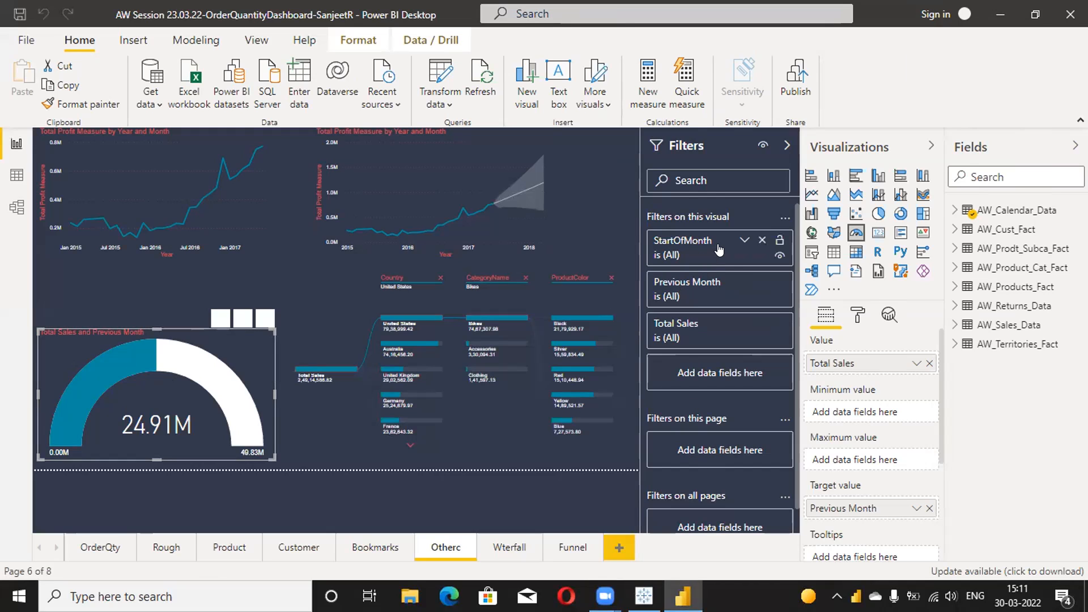
- In Power BI Desktop, expand the gauge's StartOfMonth filter to examine its conditions, and collapse it again
click(745, 240)
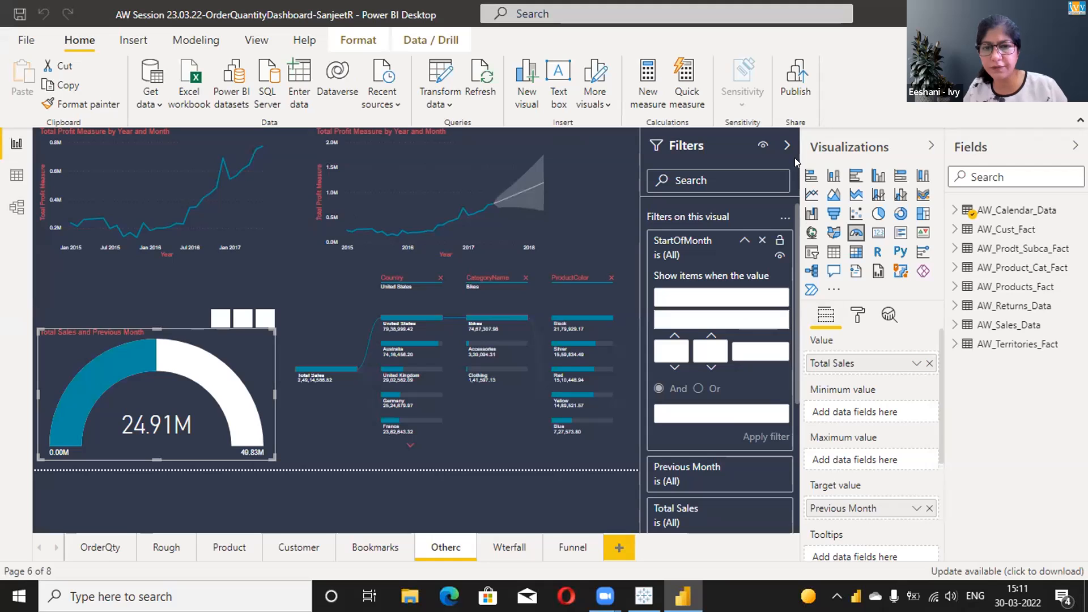
click(776, 67)
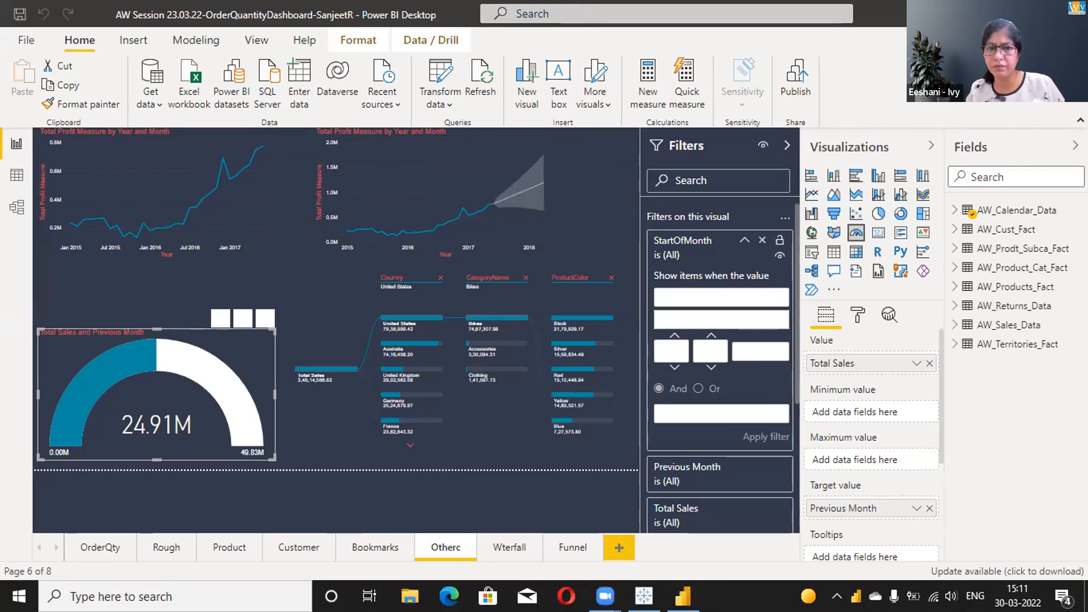
click(745, 241)
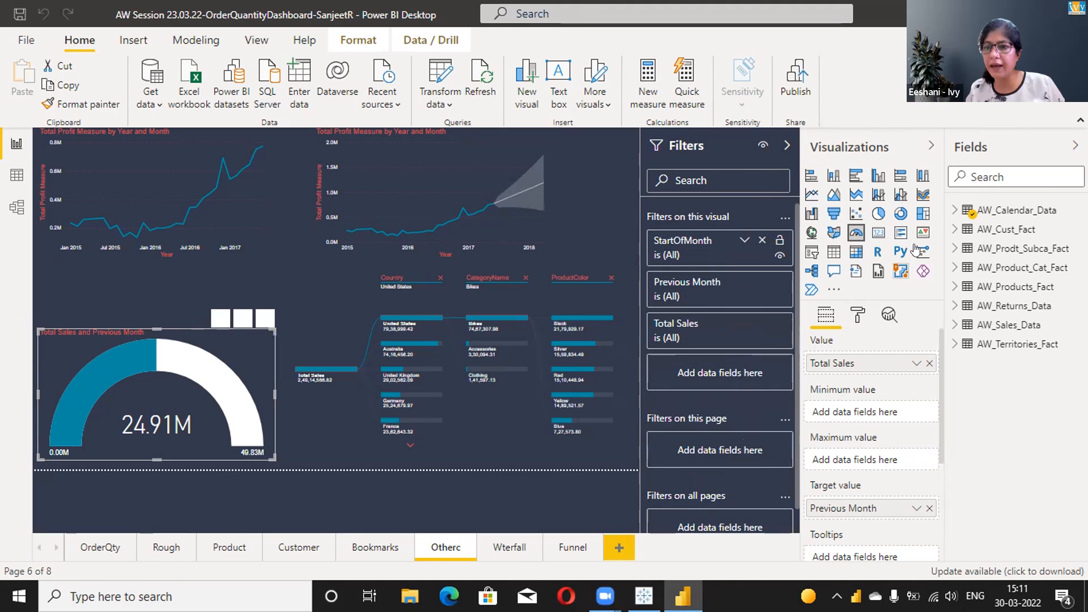
- Add the StartOfMonth measure from AW_Calendar_Data as another visual-level filter on the Total Sales gauge
click(952, 210)
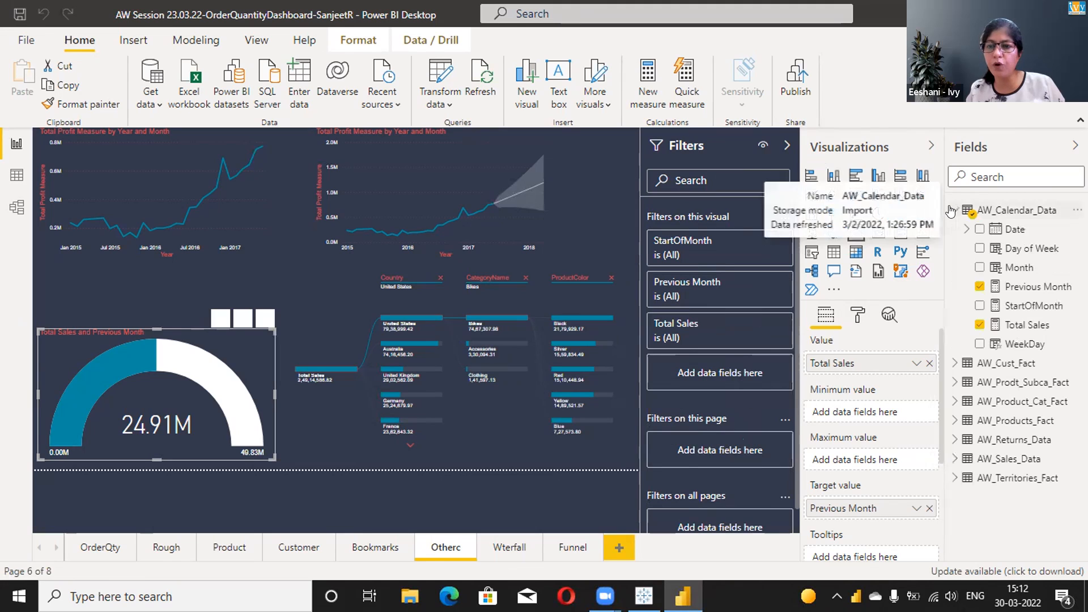
drag(1018, 303, 797, 363)
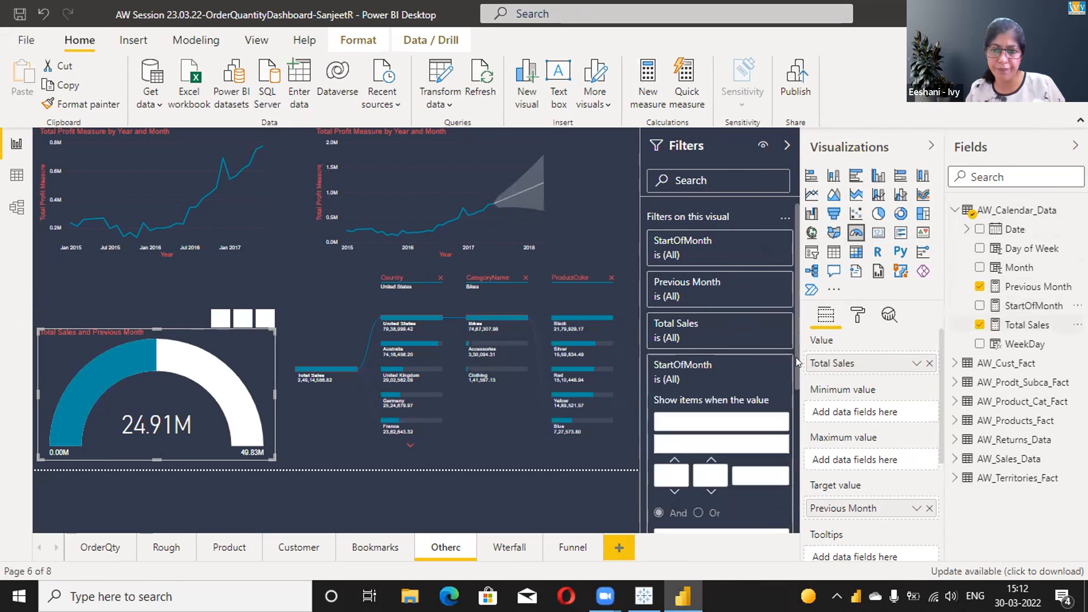
click(707, 425)
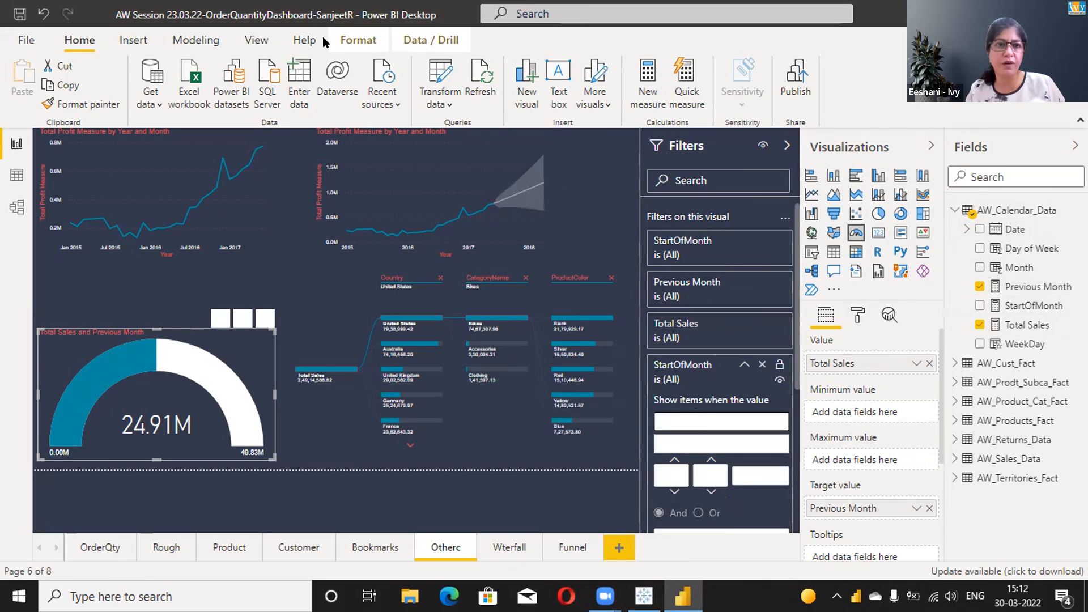
- Apply a light theme with green visuals to the report and remove the duplicate StartOfMonth filter from the gauge
click(256, 40)
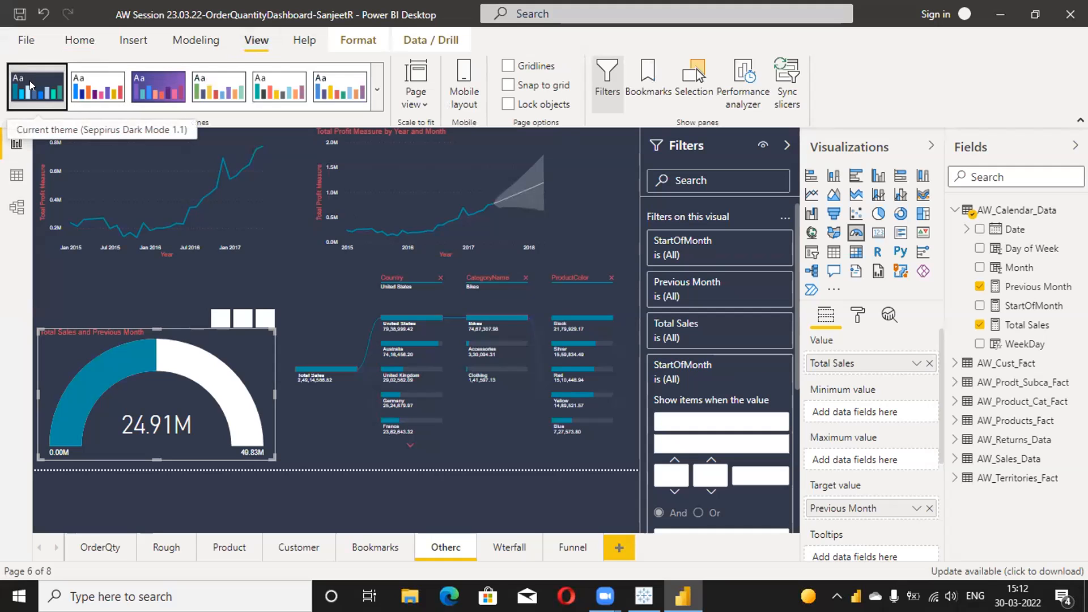
click(232, 82)
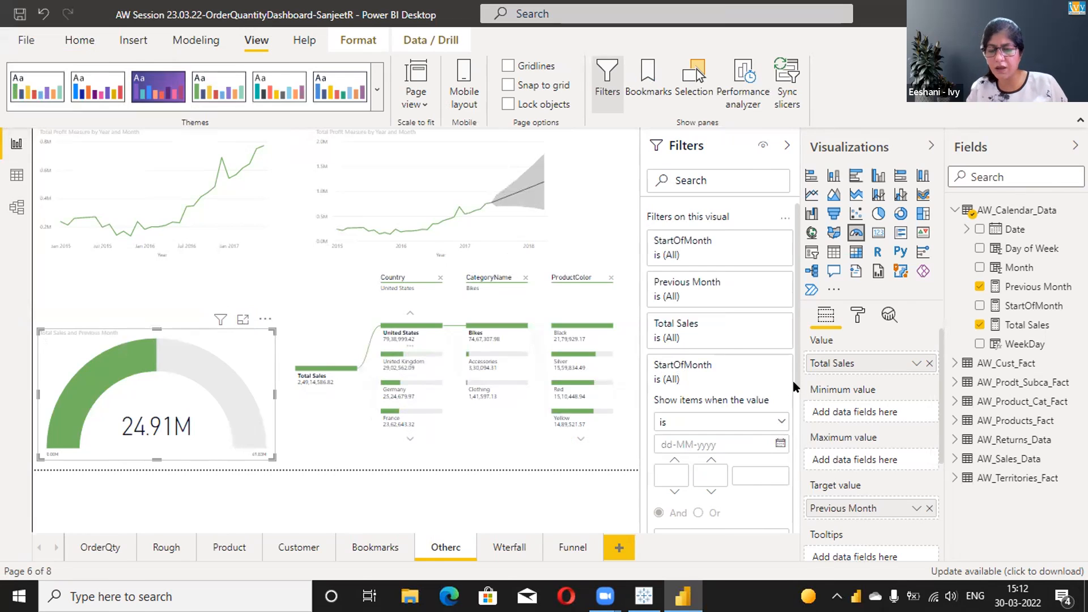
scroll(796, 415, down, 3)
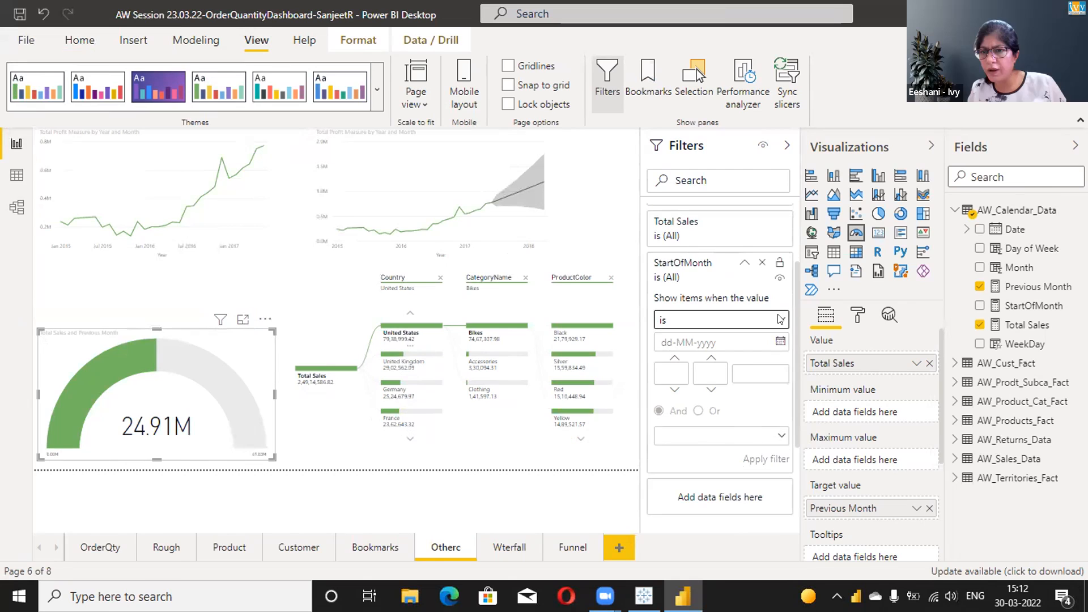
click(760, 262)
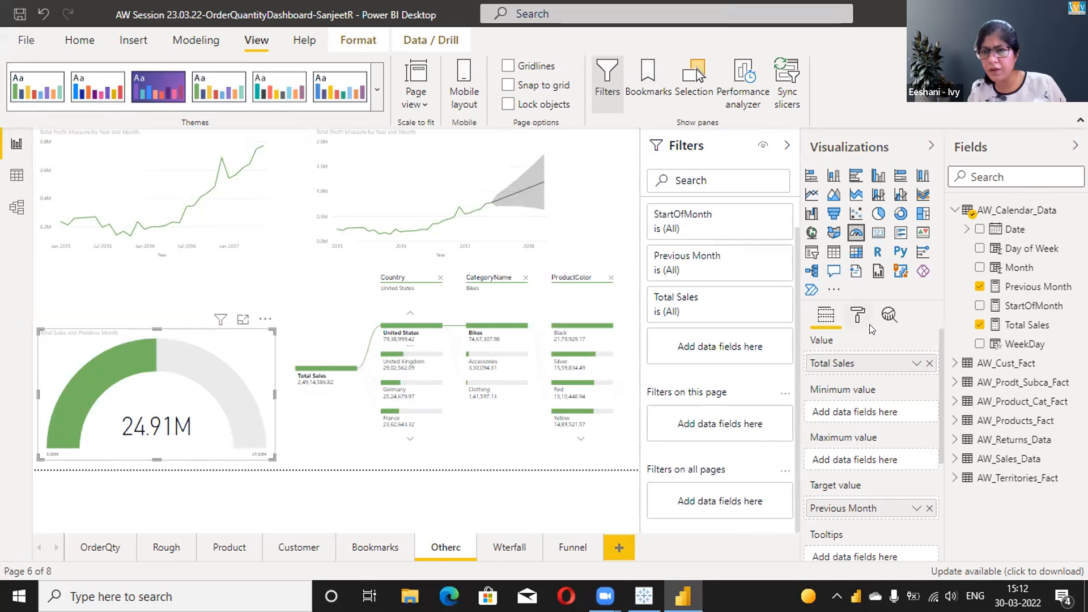
- Try StartOfMonth once more as an extra filter on the gauge, and remove the added copy
drag(1025, 312, 715, 348)
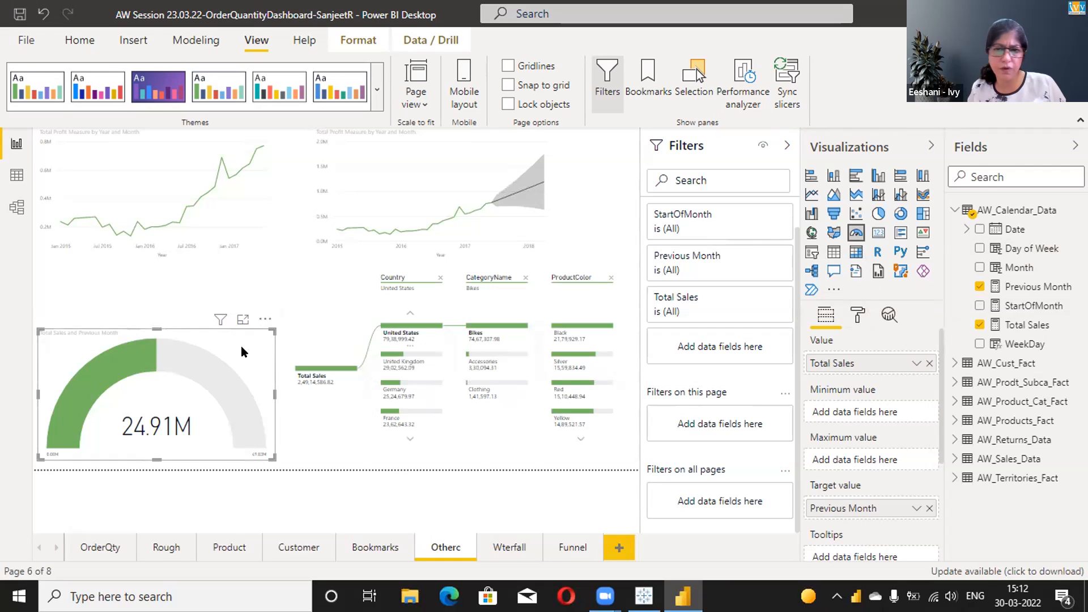
drag(1015, 306, 695, 353)
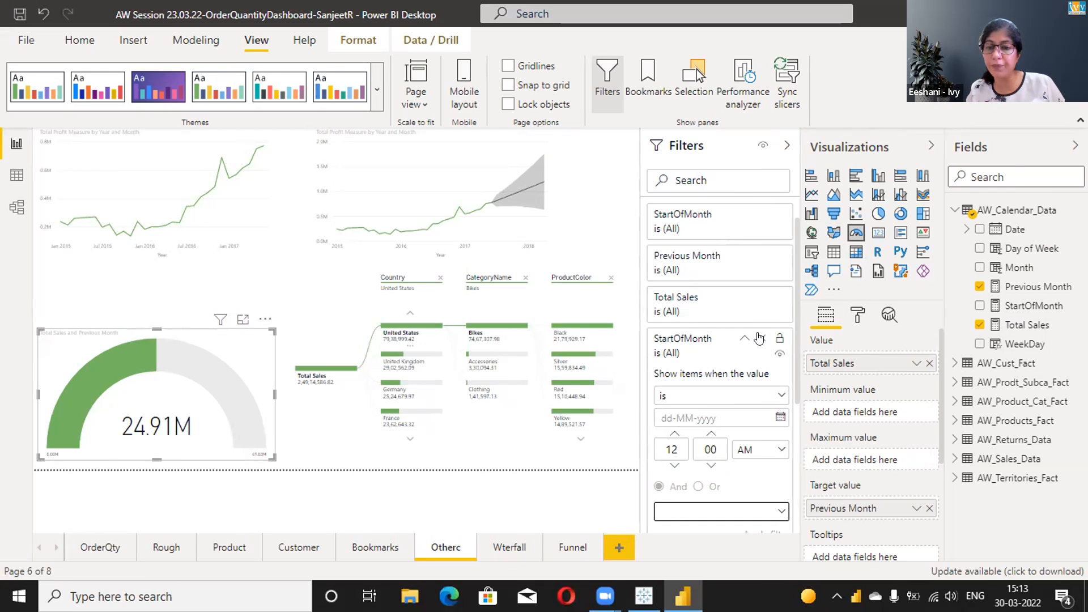
click(759, 338)
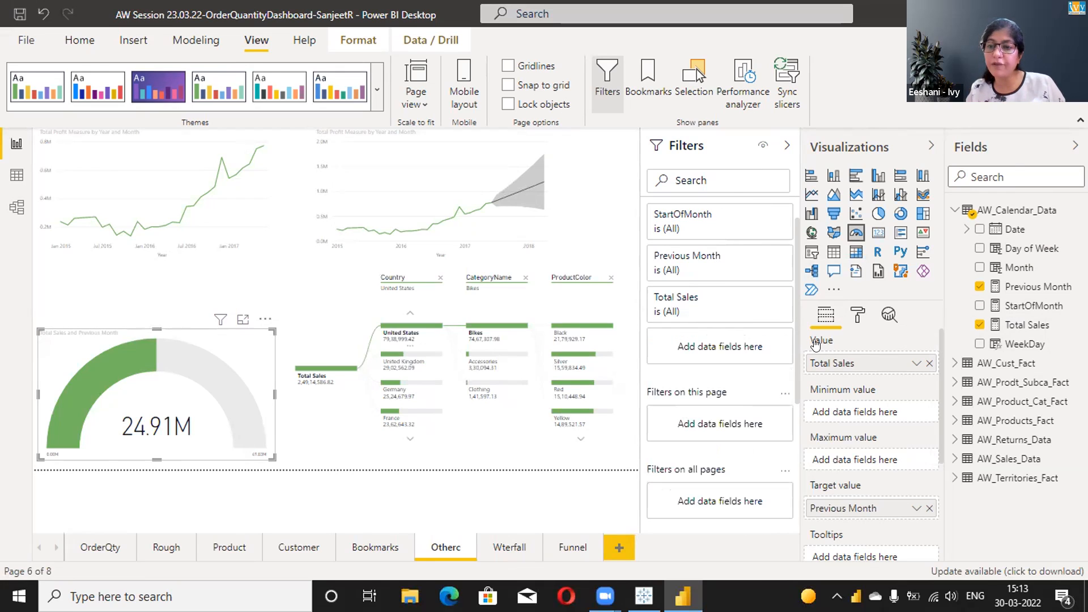
- Delete the StartOfMonth measure from the AW_Calendar_Data table in the model
click(1036, 306)
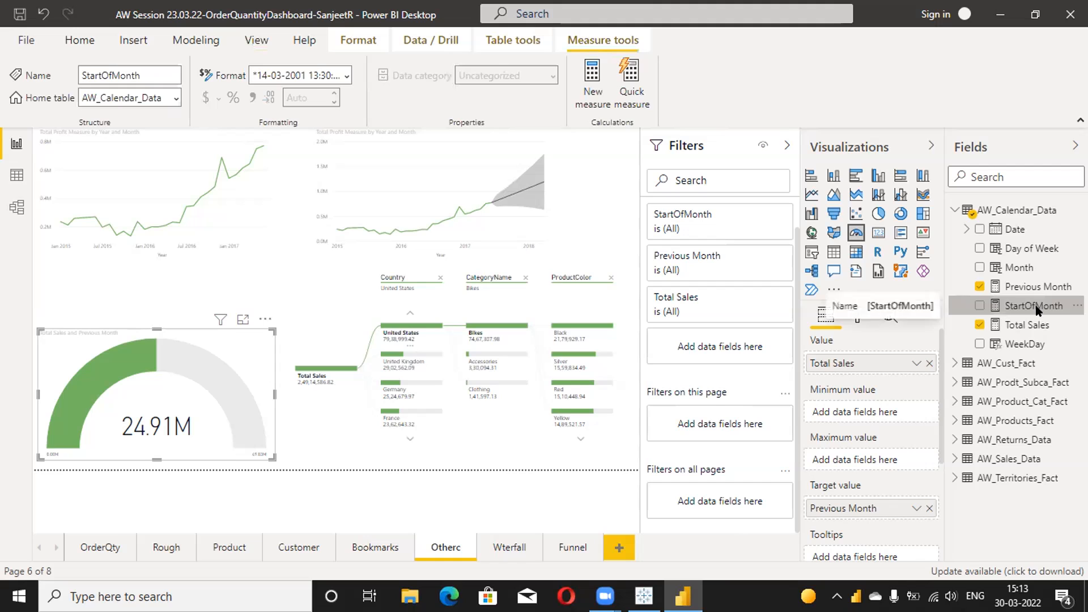
right_click(1036, 307)
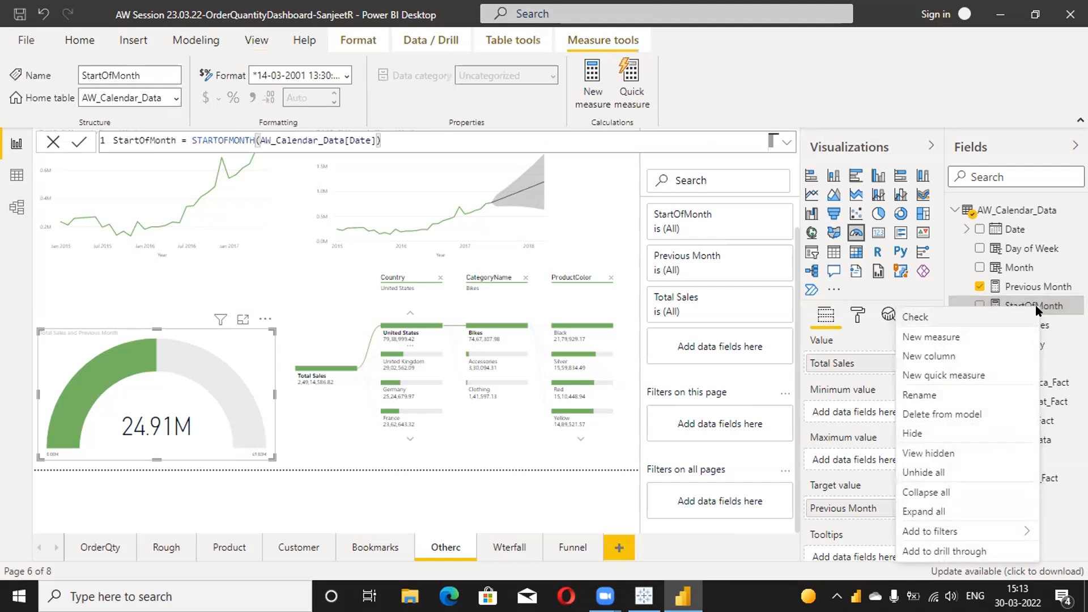
click(922, 417)
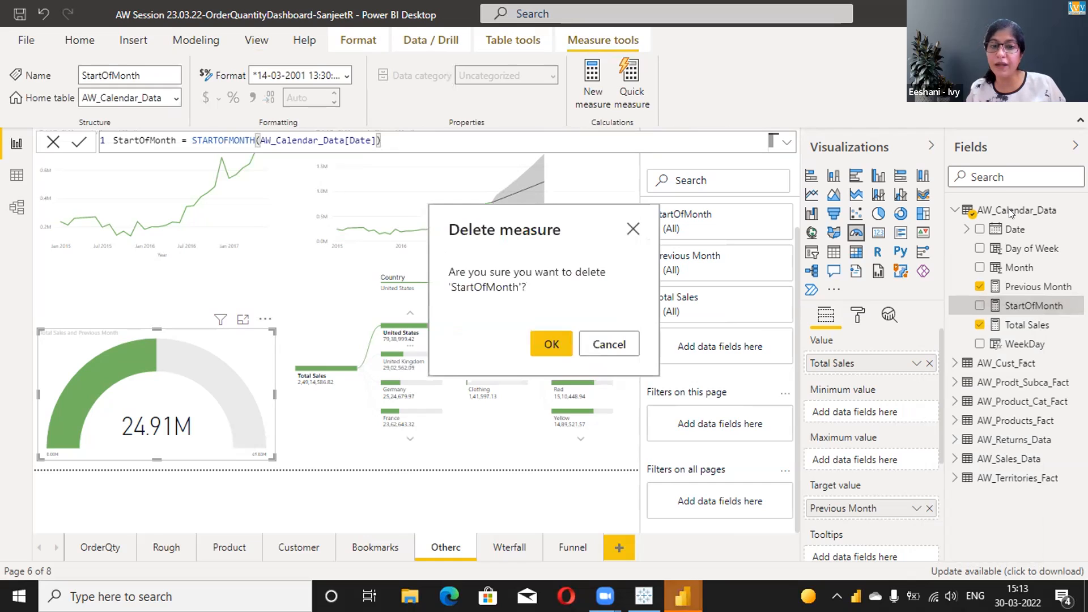
click(549, 347)
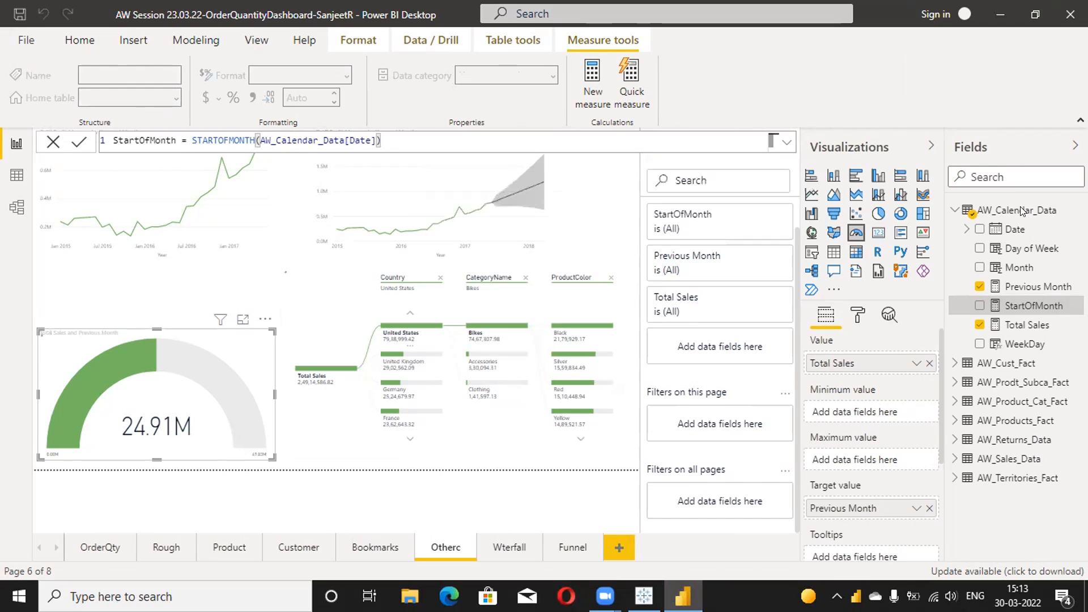
- Add a calculated column named Start of Month to the AW_Calendar_Data table and begin its formula with the STARTOFMONTH function
click(1019, 211)
right_click(1019, 211)
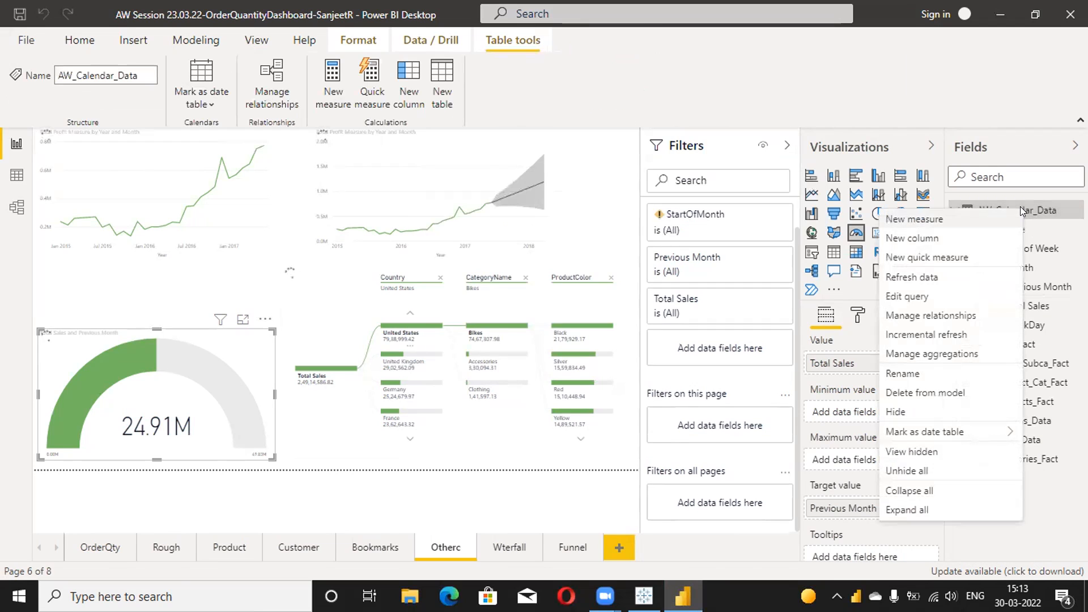
click(913, 240)
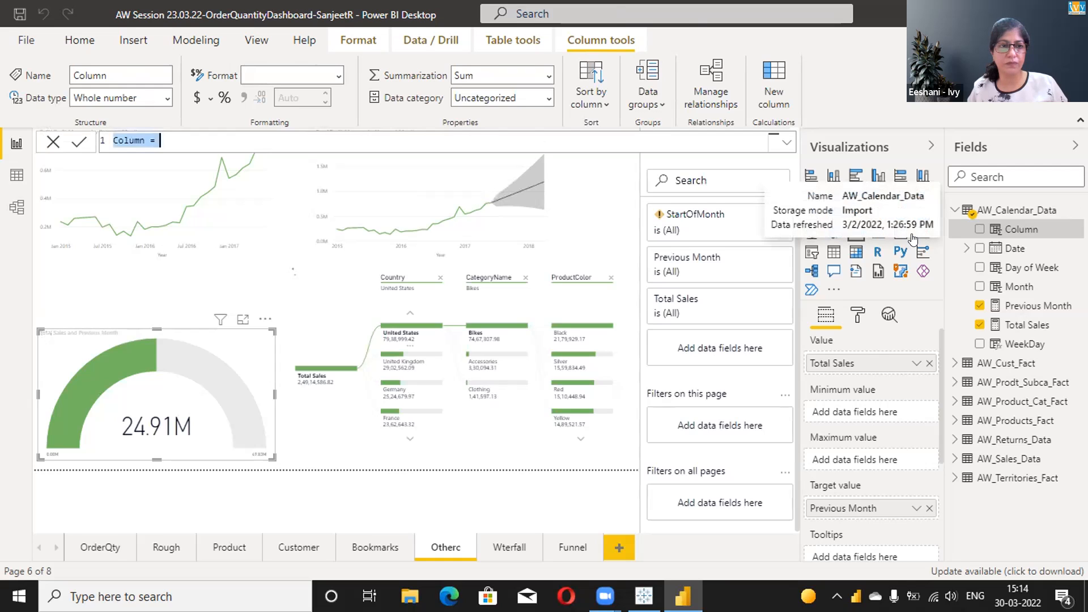
key(shift+Right)
key(shift+Right)
key(shift+Right)
key(shift+Right)
key(shift+Right)
key(shift+Right)
key(shift+Right)
key(shift+Right)
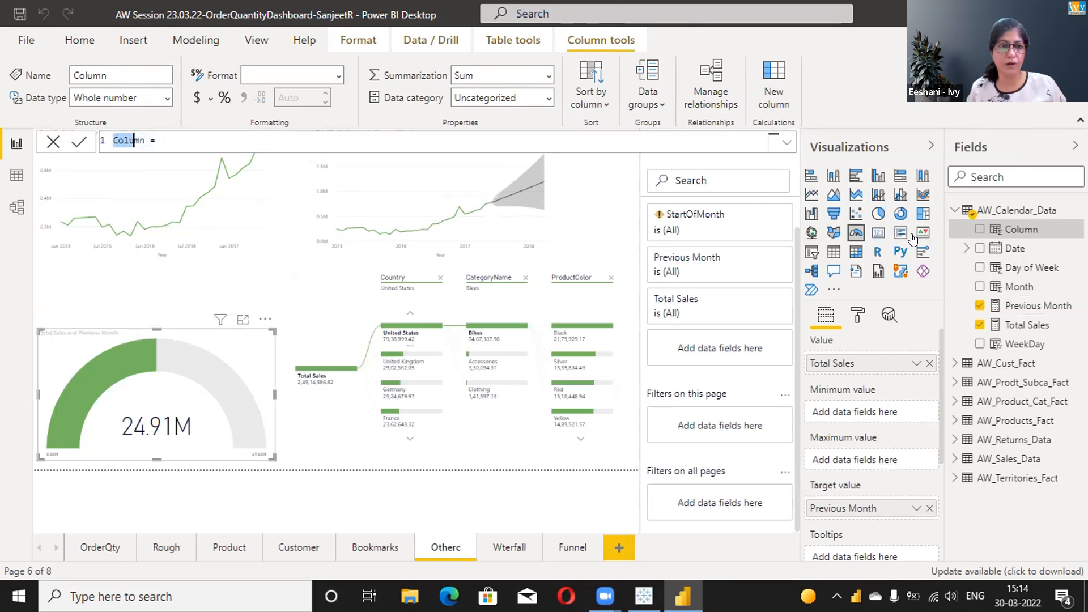
key(shift+Left)
key(shift+Left)
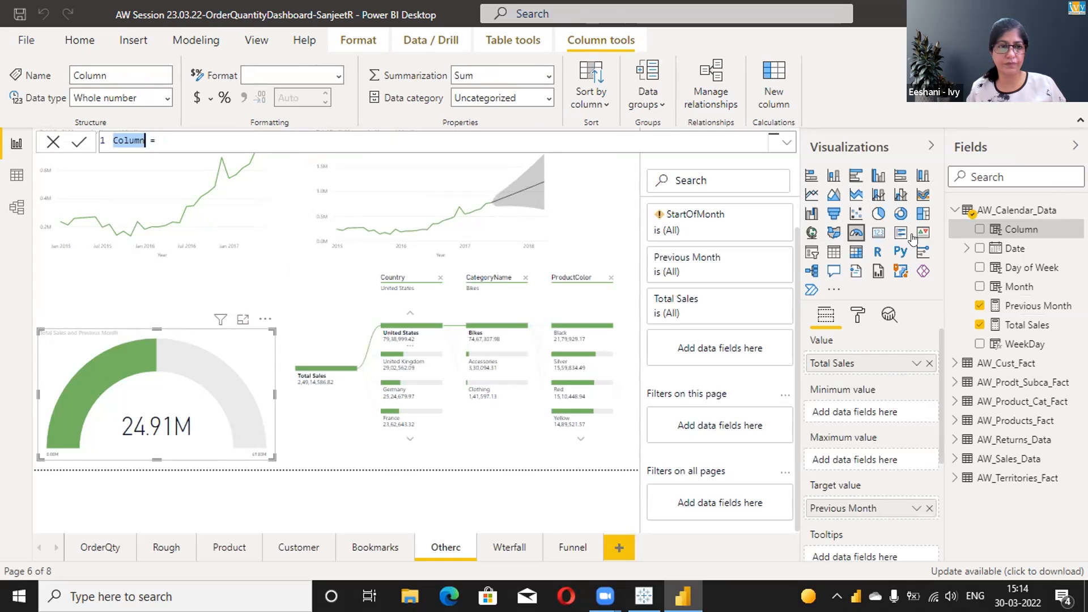
text(Start of )
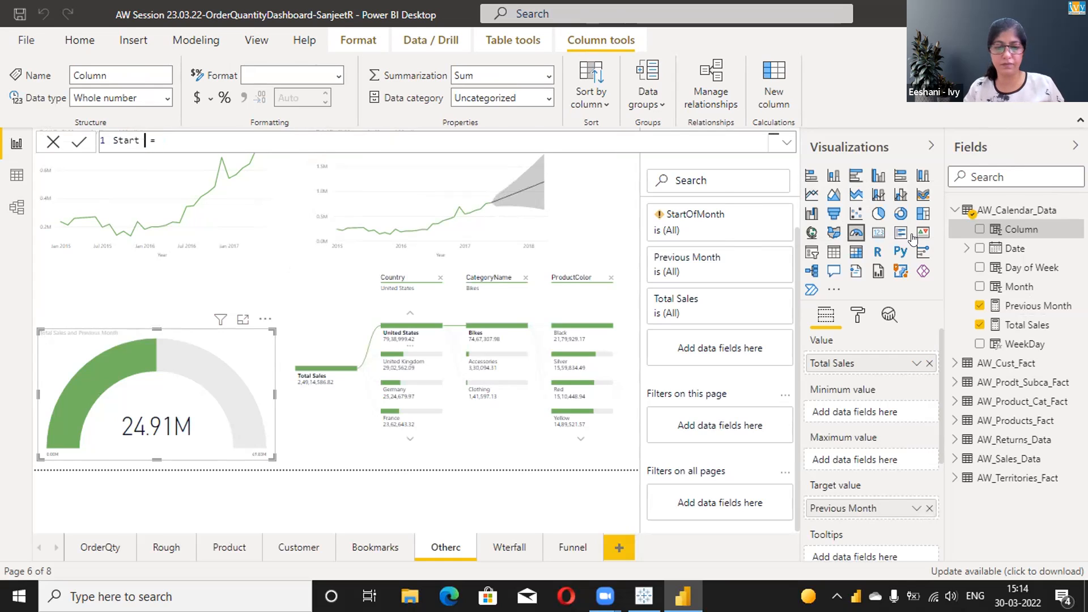
text(Month = )
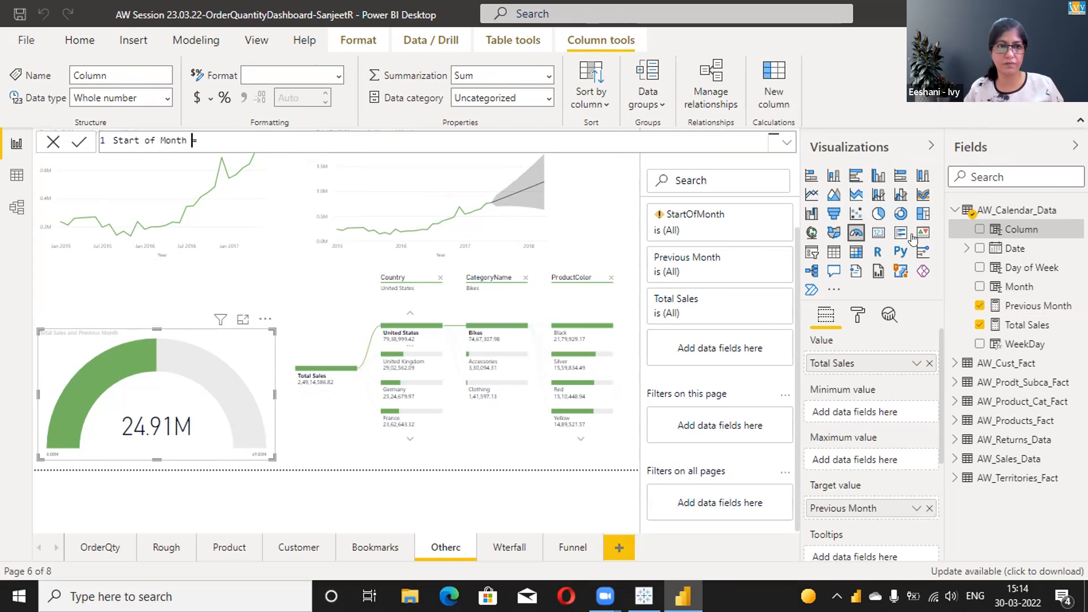
text(start)
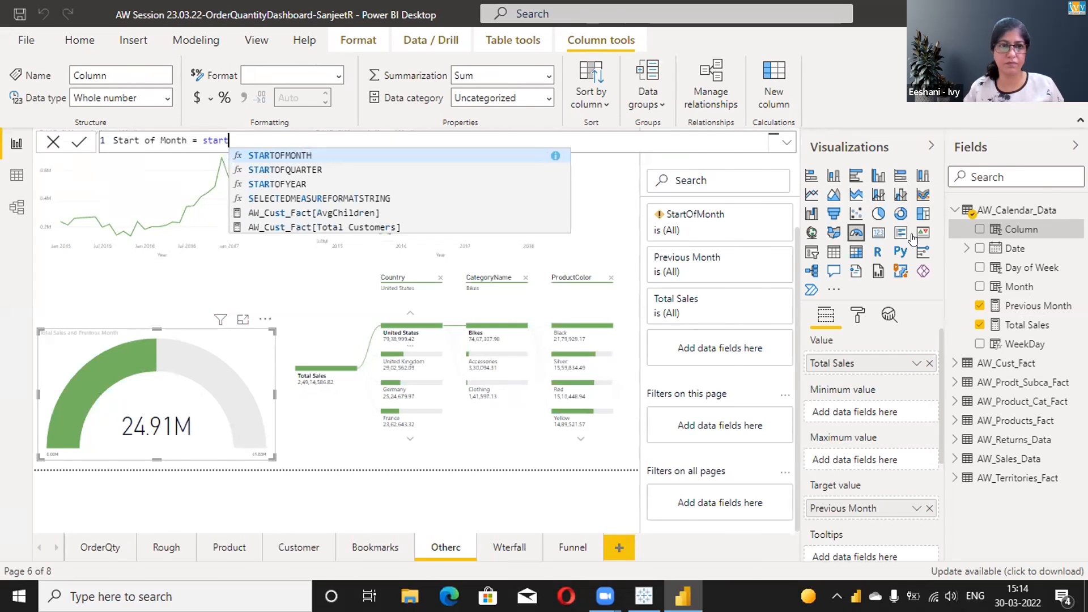
key(Tab)
text(date)
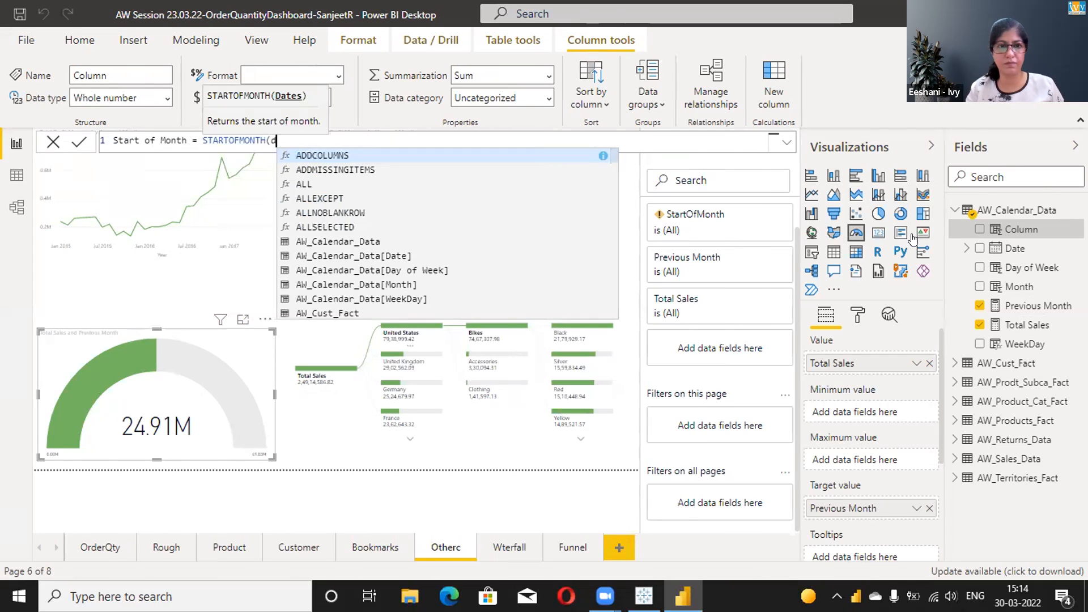
key(Down)
key(Down)
key(Down)
key(Down)
key(Down)
key(Down)
key(Down)
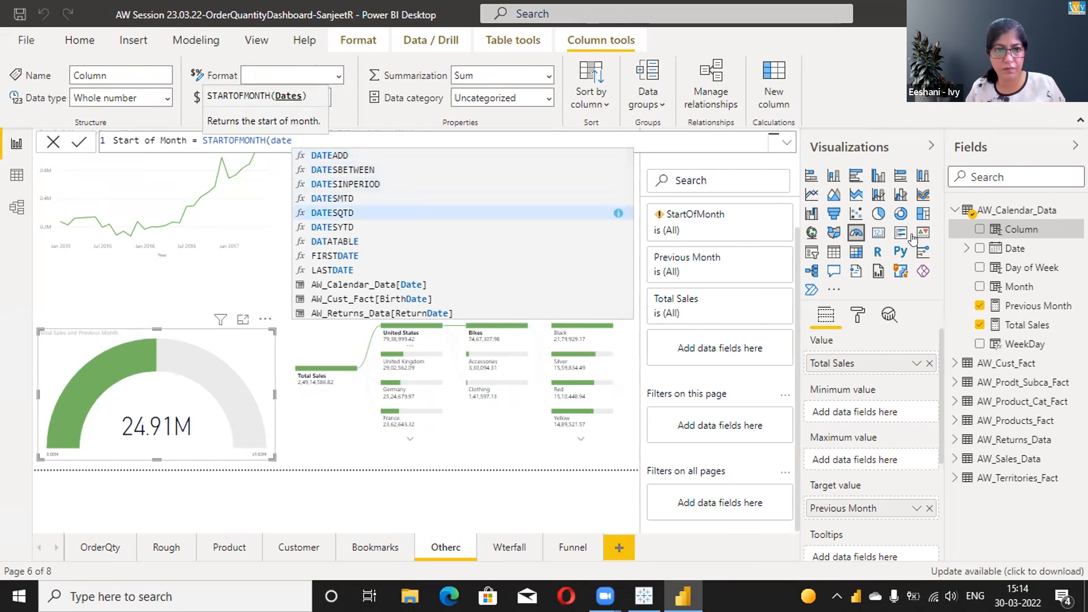
key(Down)
key(Down)
key(Down)
key(Tab)
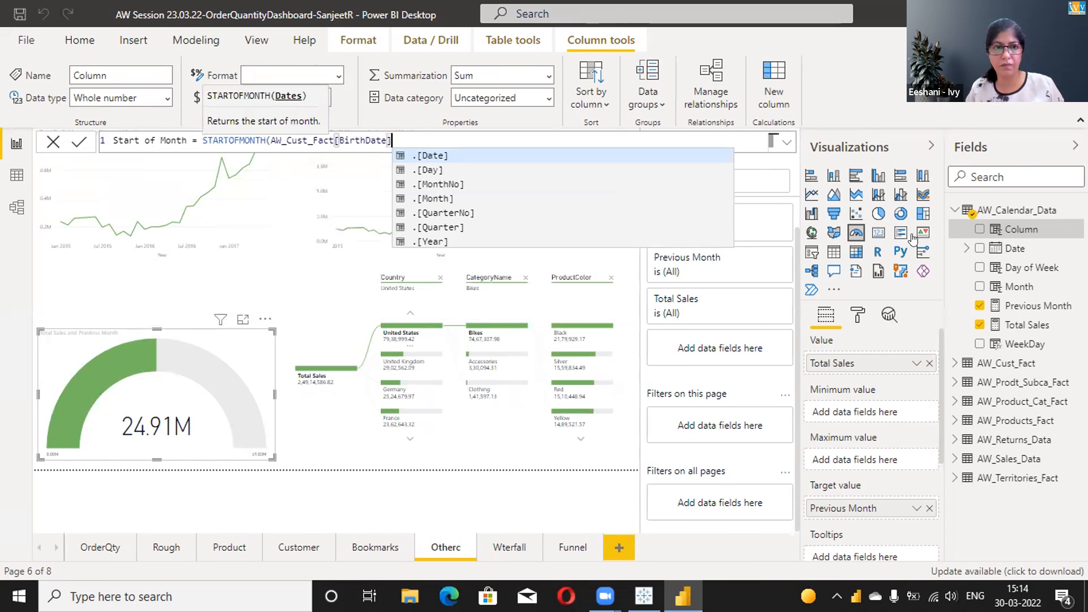
key(BackSpace)
key(BackSpace)
key(BackSpace)
key(BackSpace)
key(BackSpace)
key(BackSpace)
key(BackSpace)
key(BackSpace)
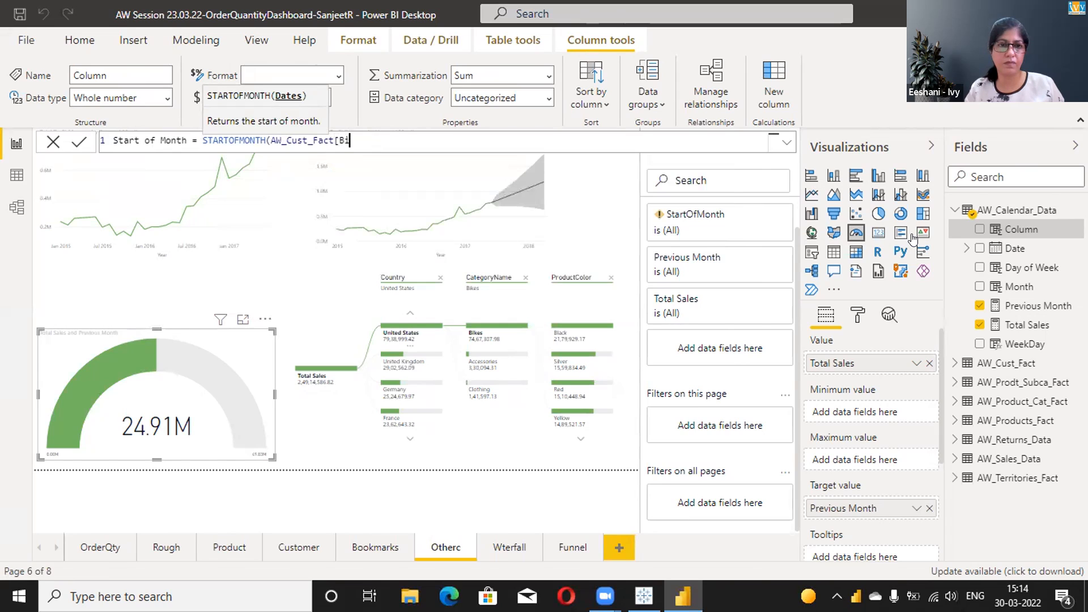
key(BackSpace)
key(BackSpace)
key(BackSpace)
key(BackSpace)
key(BackSpace)
key(BackSpace)
key(BackSpace)
key(BackSpace)
key(BackSpace)
key(BackSpace)
key(BackSpace)
key(BackSpace)
key(BackSpace)
key(BackSpace)
key(BackSpace)
key(BackSpace)
key(BackSpace)
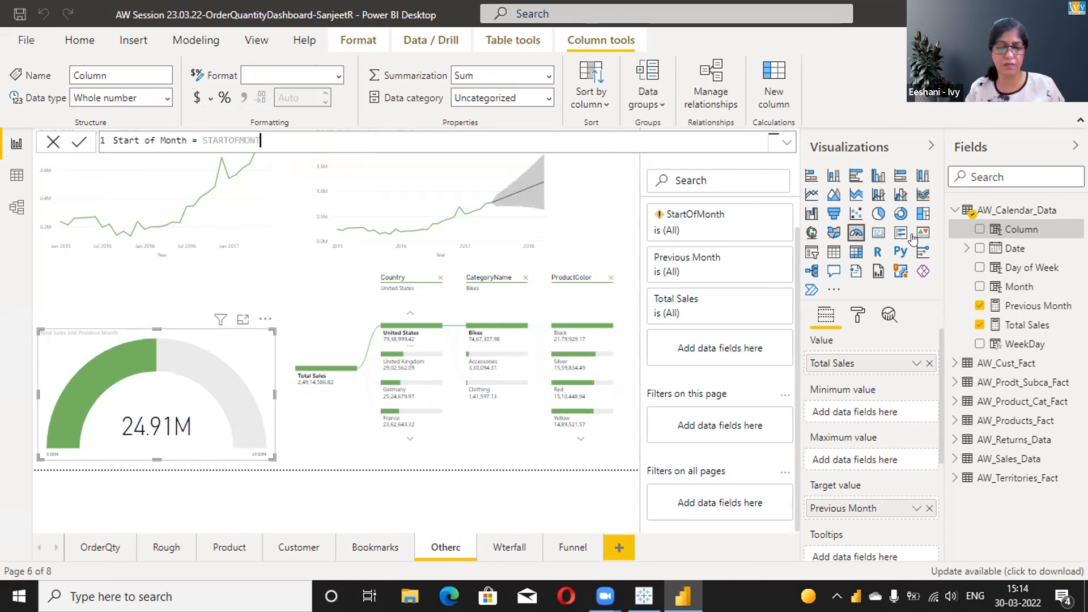
- Complete the column formula as STARTOFMONTH(AW_Calendar_Data[Date]) and commit it
text(H(ca)
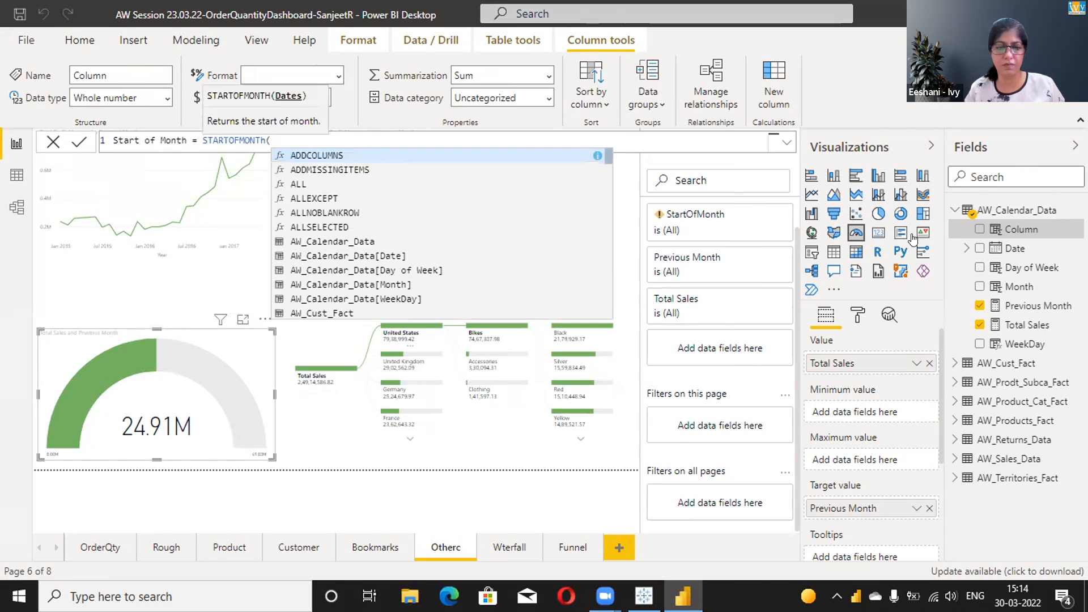
key(Down)
key(Down)
key(Down)
key(Down)
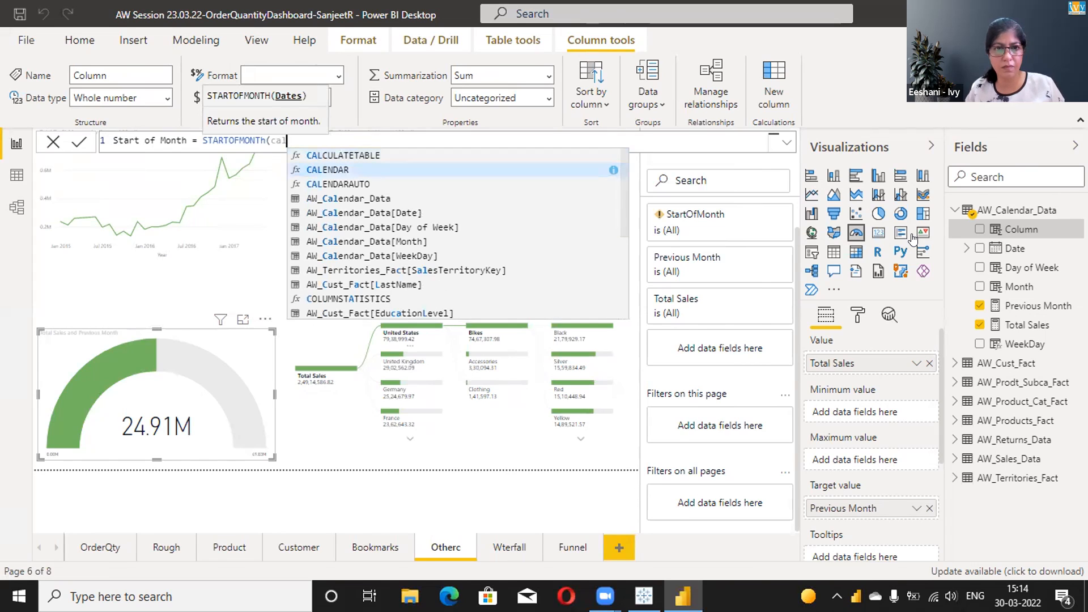
key(Tab)
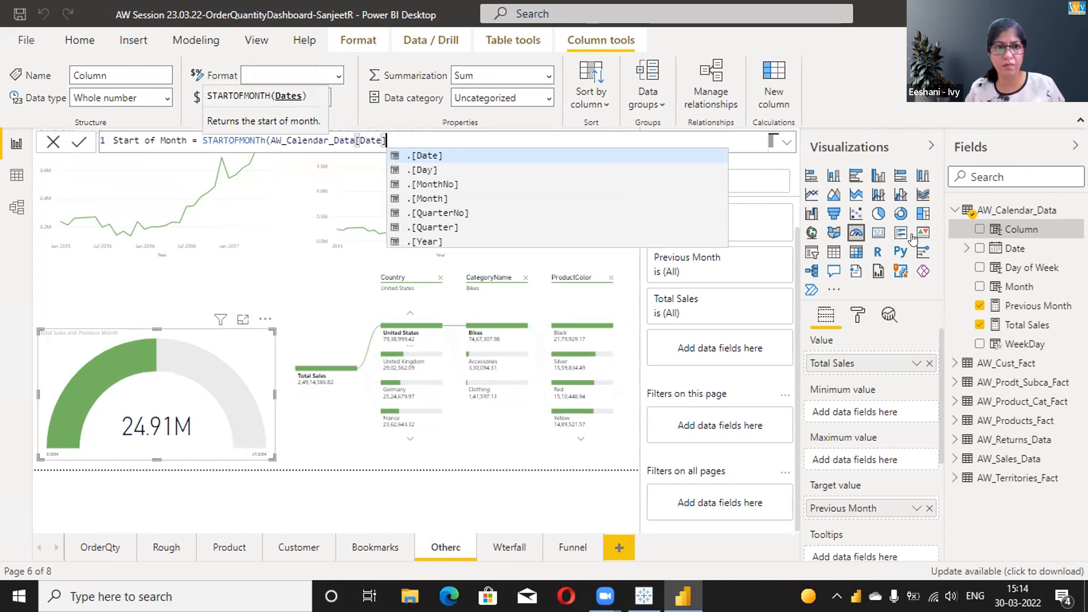
text())
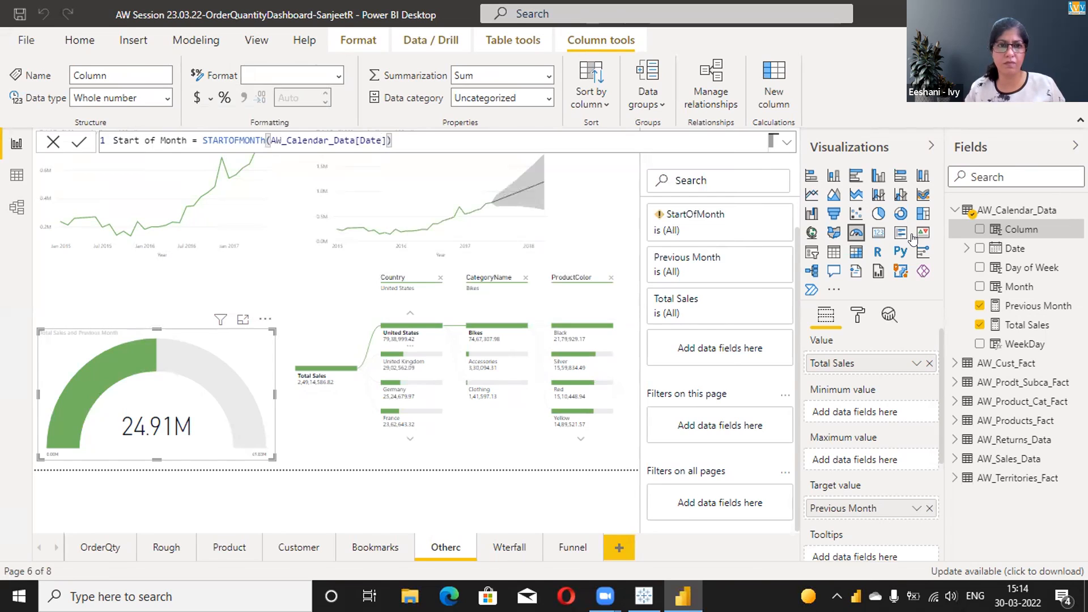
key(Return)
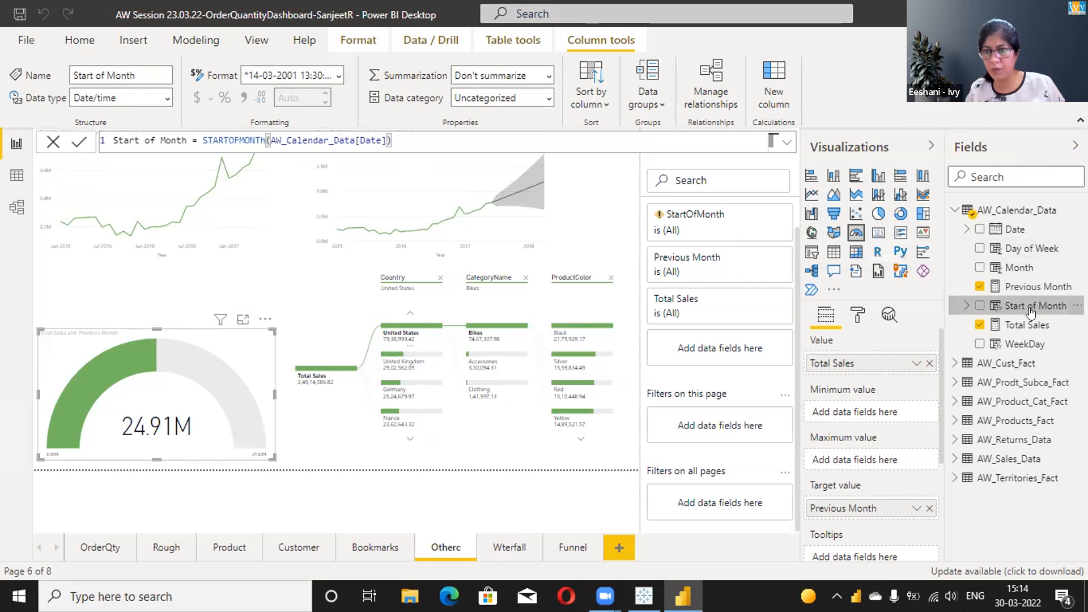
- Remove the broken StartOfMonth filter from the gauge, then try the Start of Month column as a tooltip and take it out again
click(759, 215)
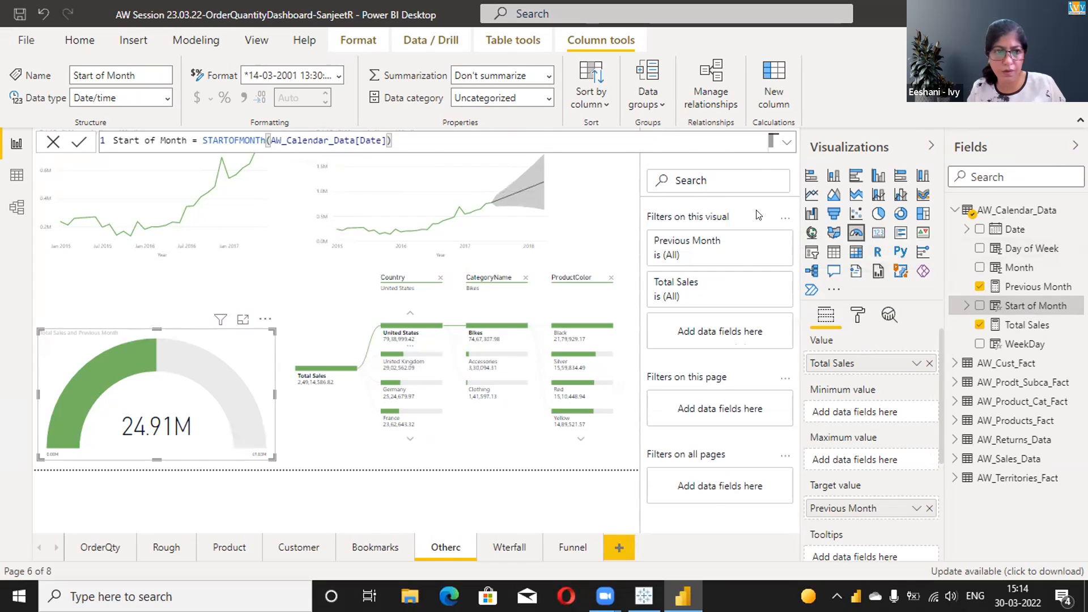
click(979, 306)
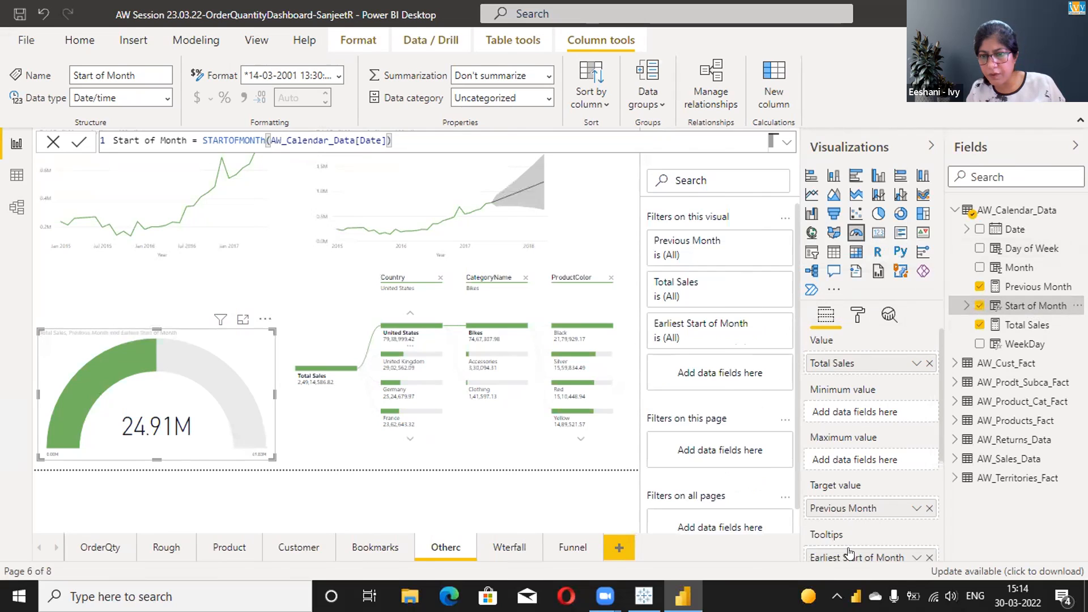
click(929, 557)
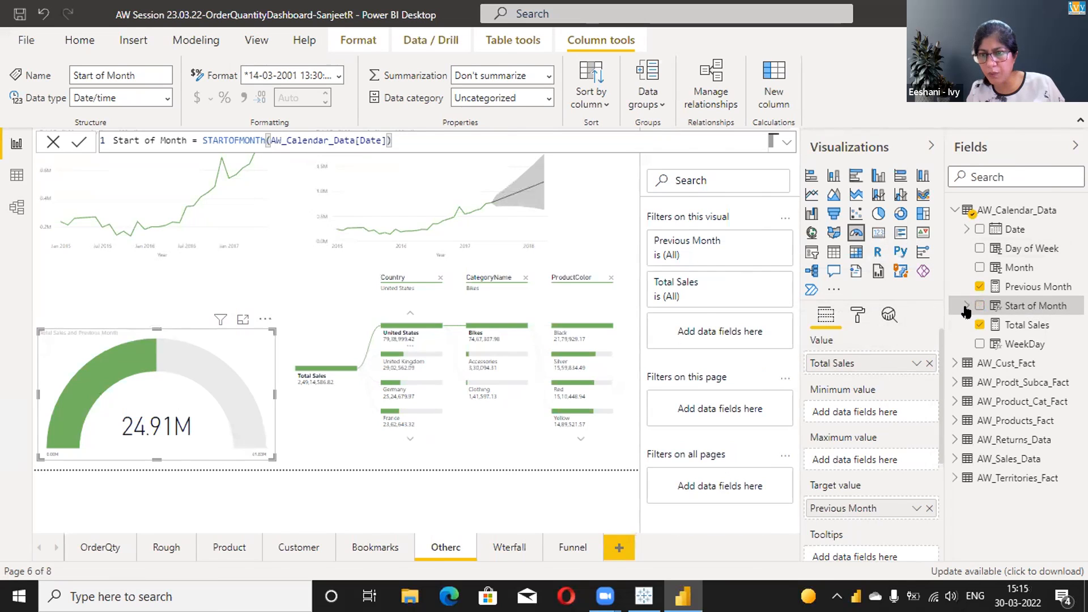
- Add the Start of Month column as a visual-level filter on the gauge with the filter type Top N
drag(872, 326, 737, 340)
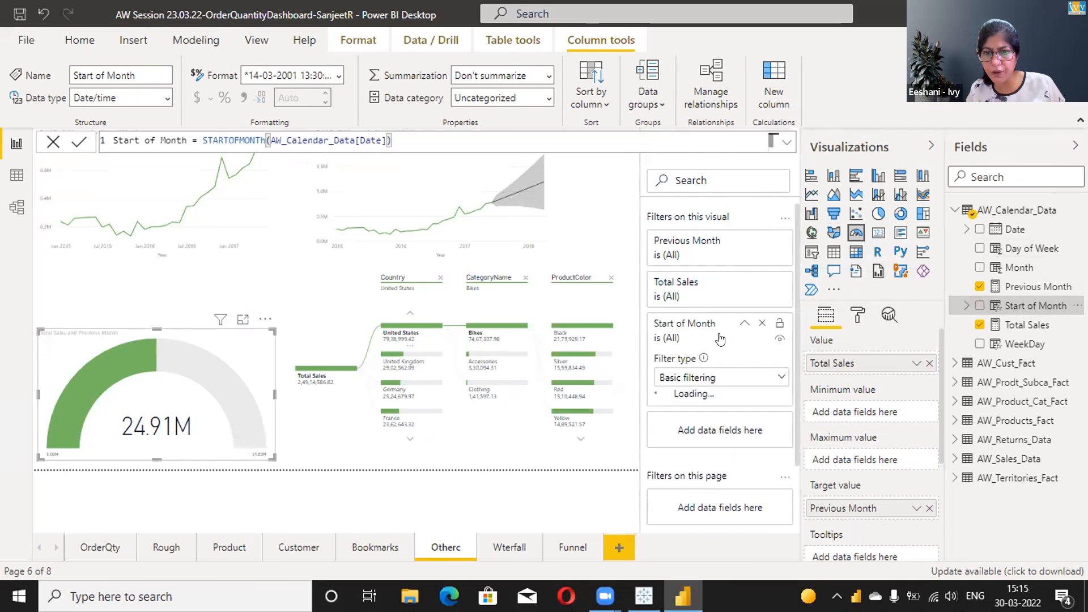
click(778, 377)
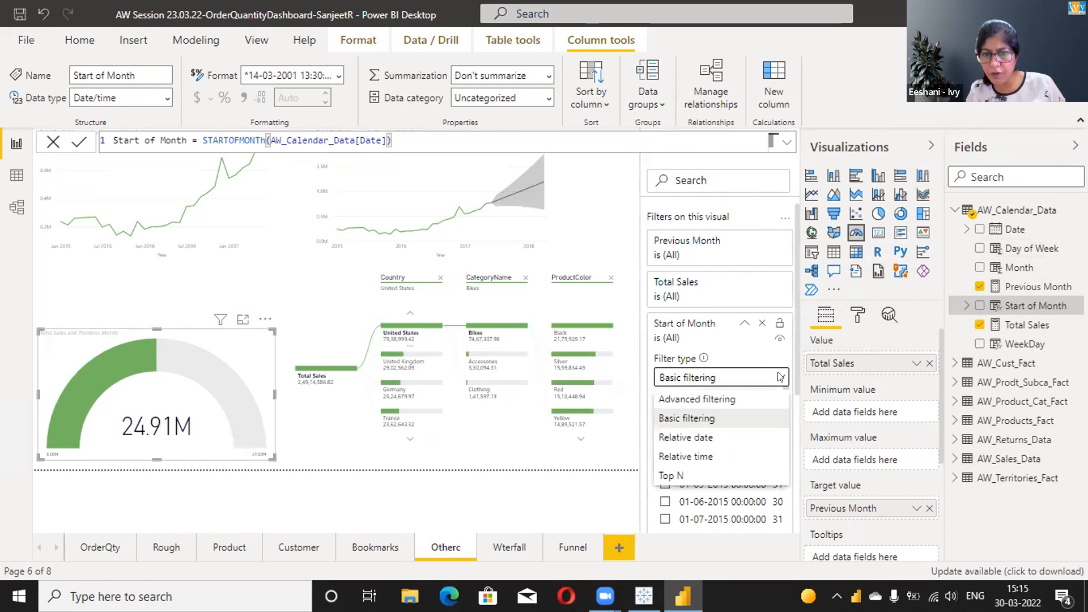
click(669, 476)
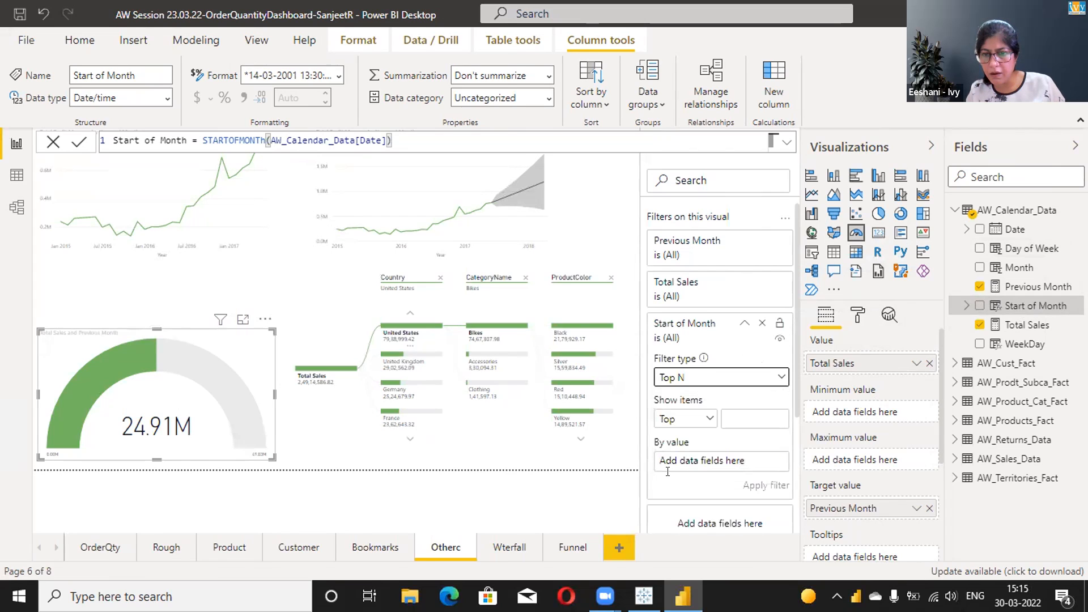
drag(1027, 305, 744, 440)
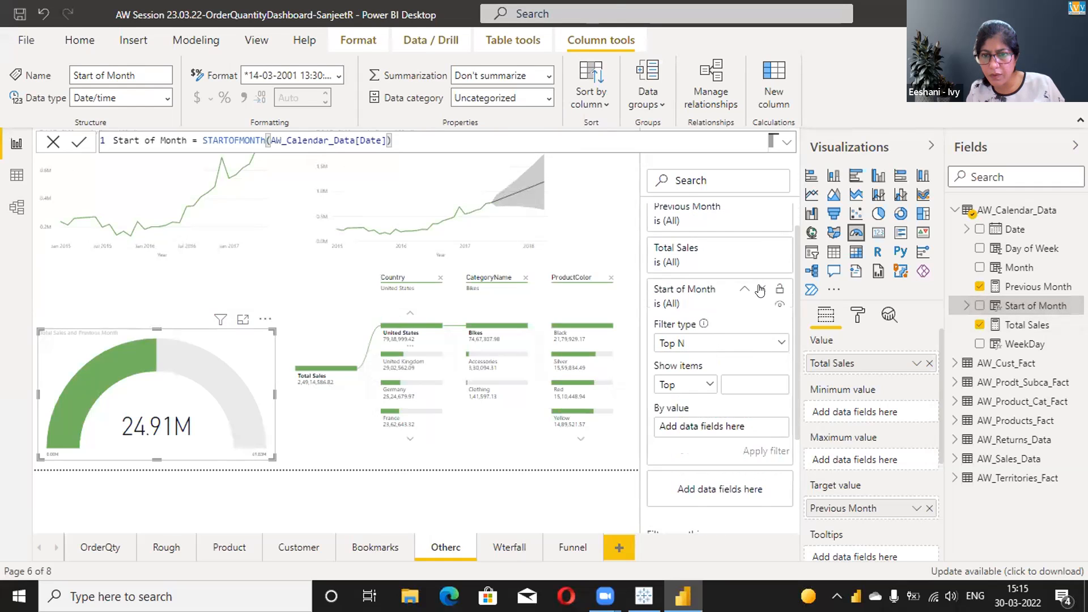
- Set the Start of Month filter to show the top 1 item by Latest Start of Month and apply it
text(1)
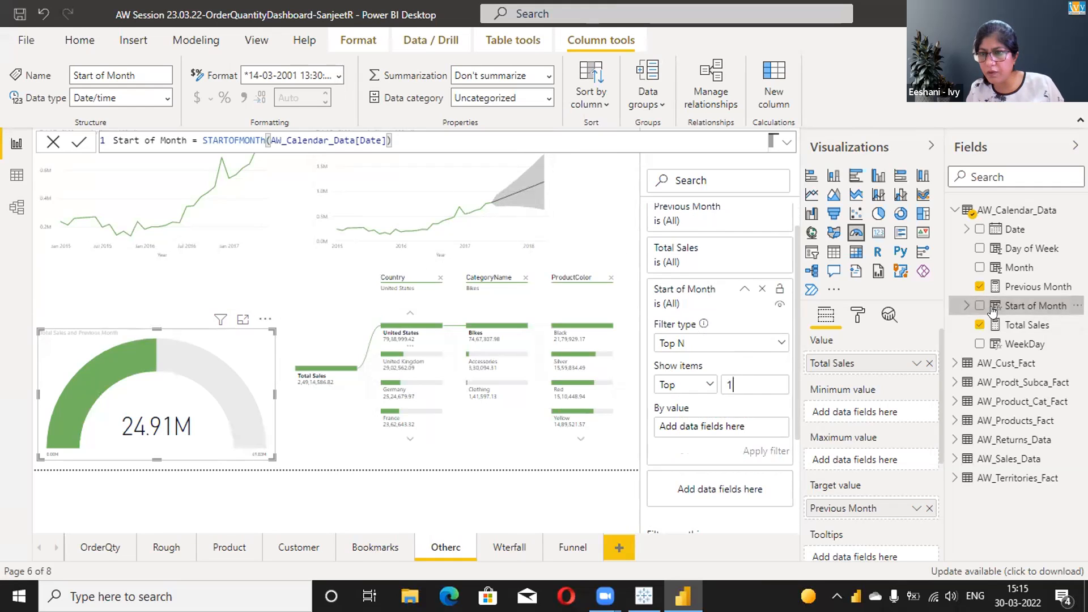
drag(992, 311, 693, 429)
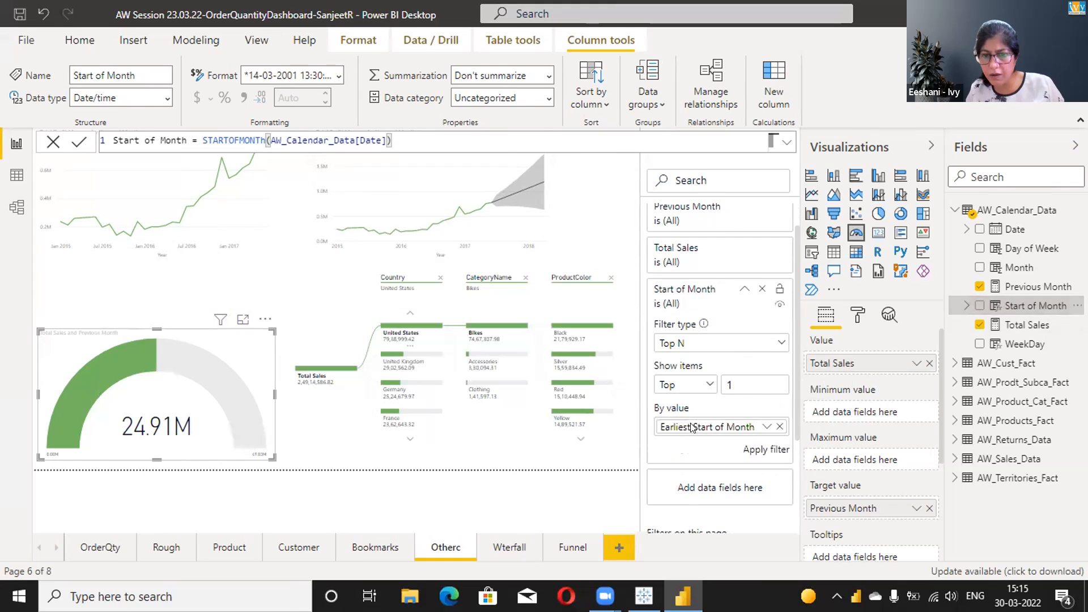
click(766, 426)
click(755, 456)
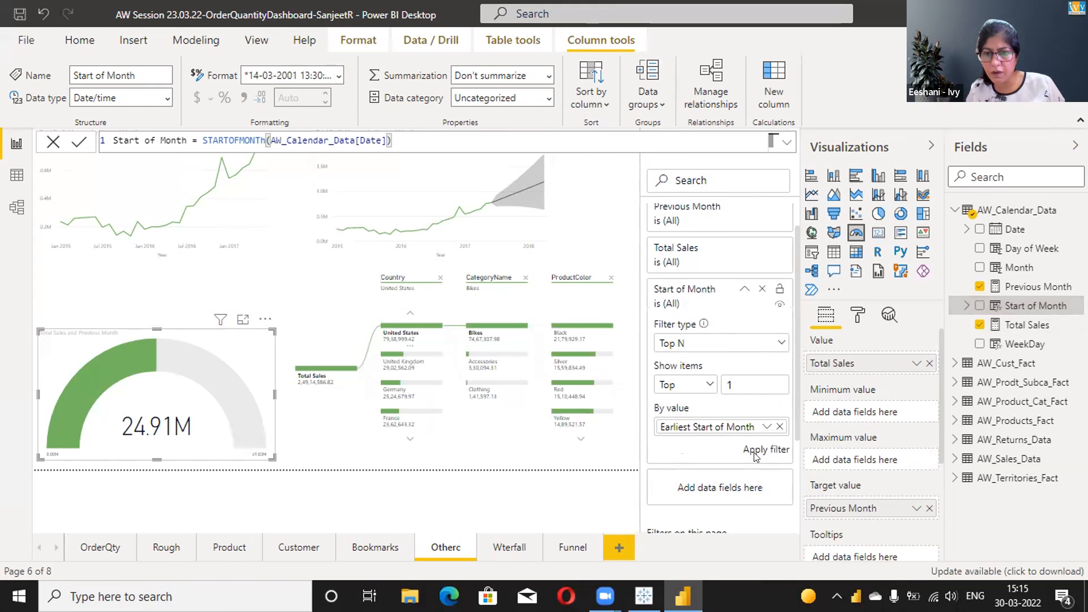
click(746, 448)
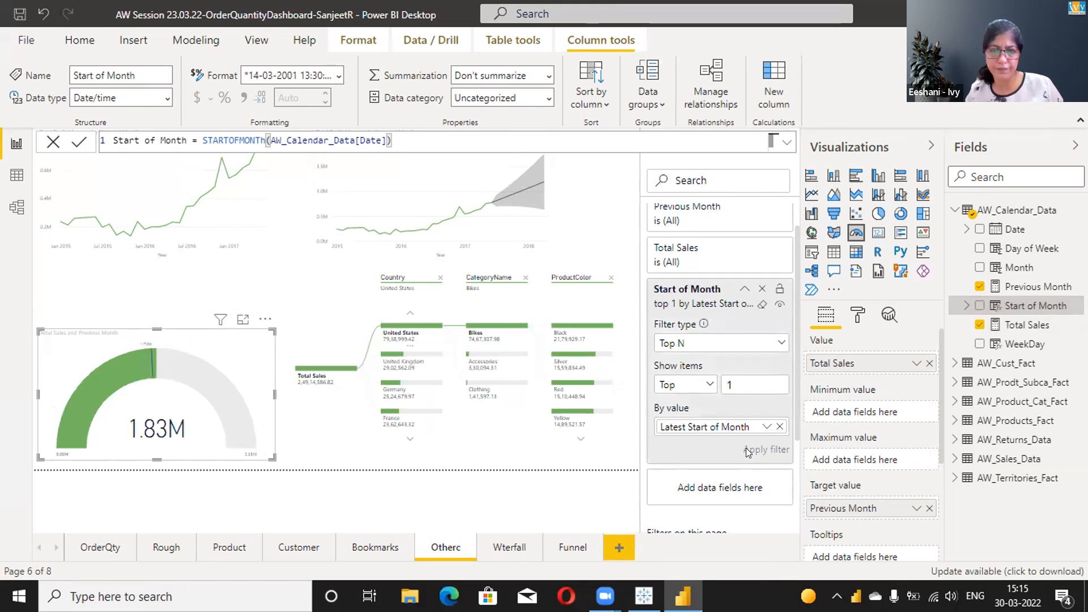